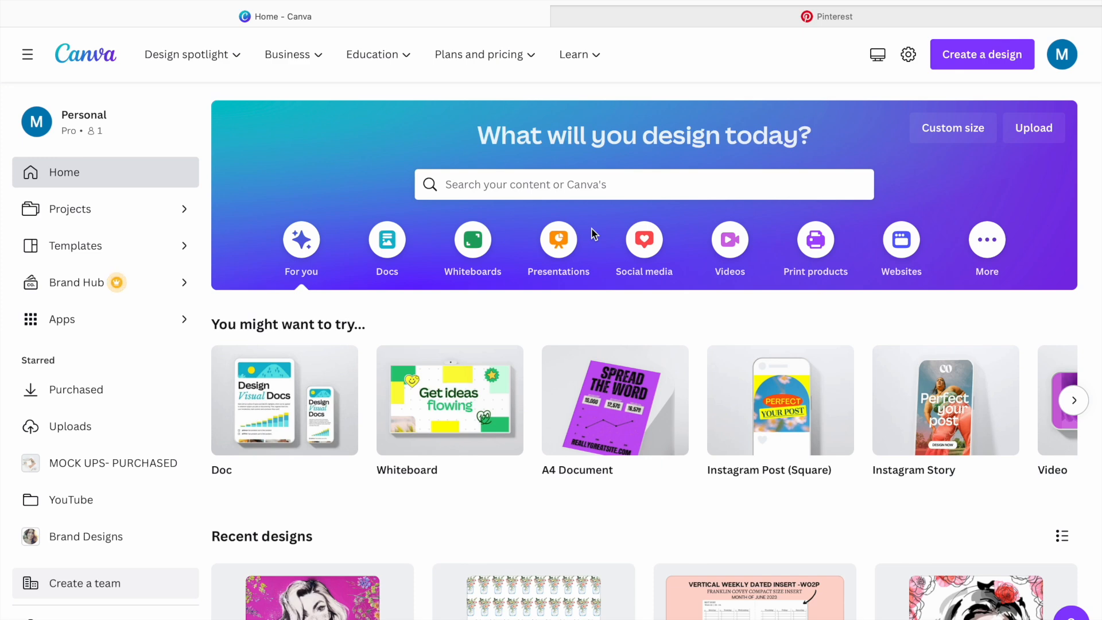
- Look through the recent designs on the home page, including the planner dashboards, sticker sheets and inserts
{"action": "scroll", "coordinate": [593, 235], "scroll_direction": "down", "scroll_amount": 6}
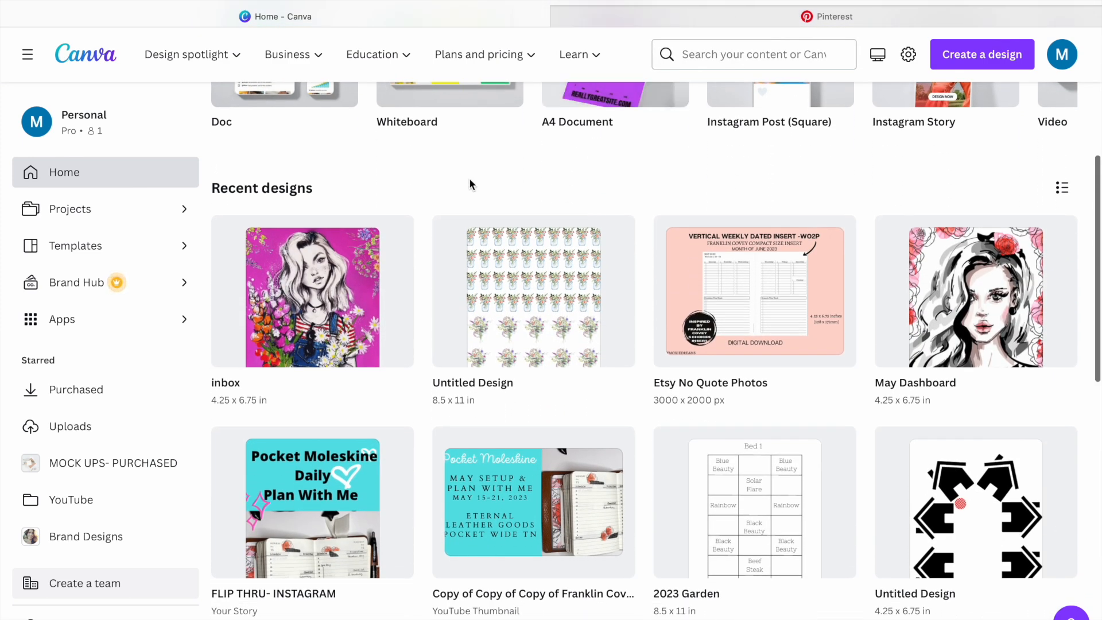
{"action": "mouse_move", "coordinate": [969, 316]}
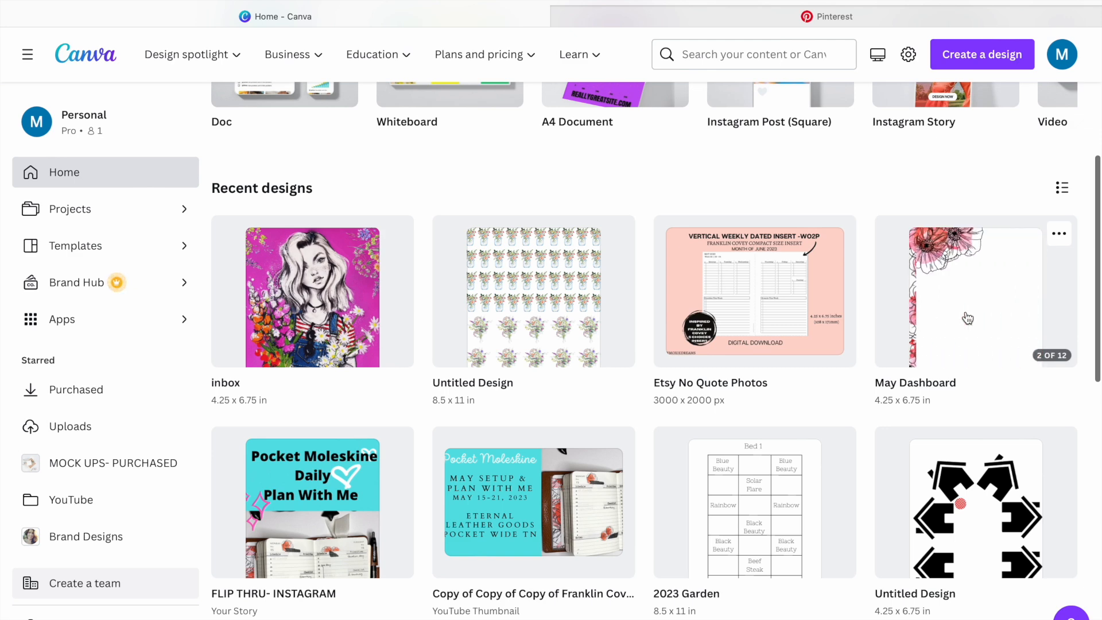
{"action": "mouse_move", "coordinate": [338, 305]}
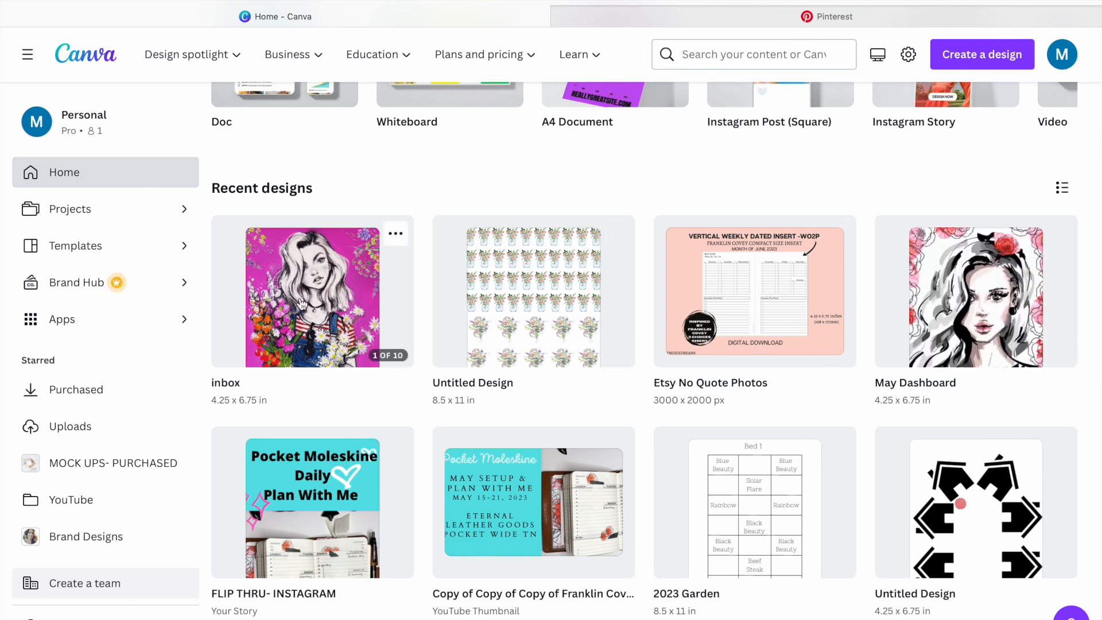
{"action": "mouse_move", "coordinate": [526, 313]}
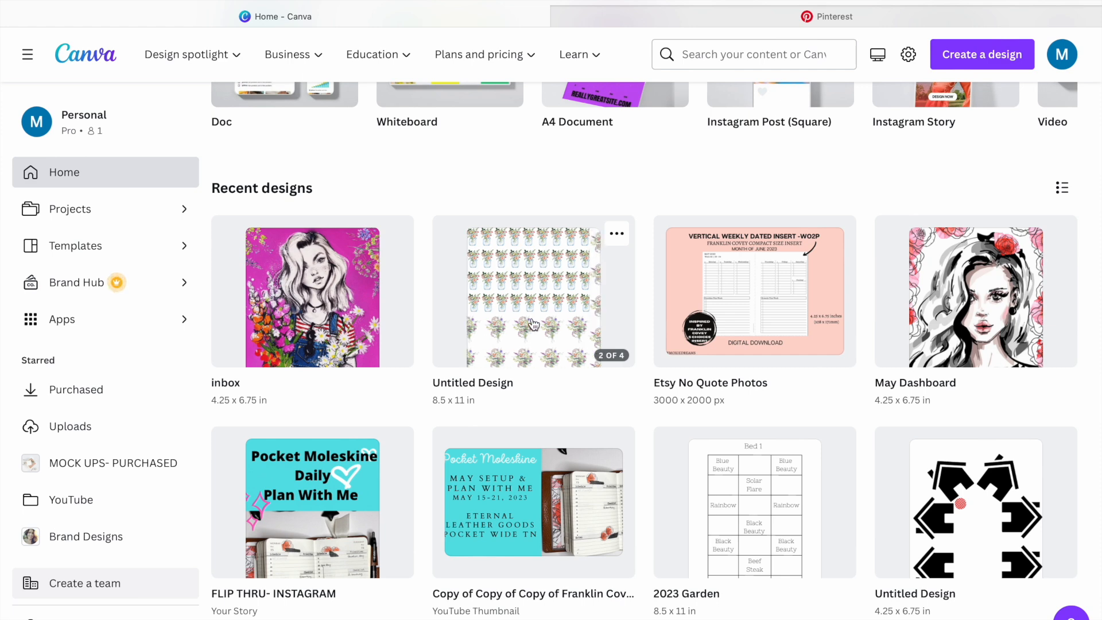
{"action": "mouse_move", "coordinate": [762, 338]}
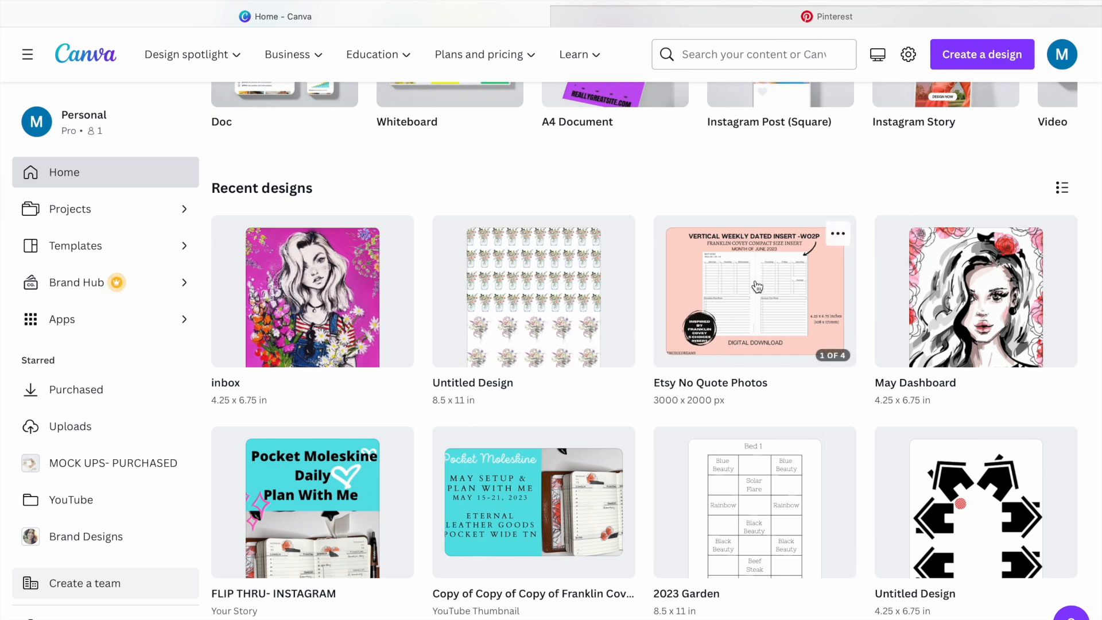
{"action": "scroll", "coordinate": [722, 408], "scroll_direction": "down", "scroll_amount": 3}
{"action": "scroll", "coordinate": [722, 407], "scroll_direction": "down", "scroll_amount": 2}
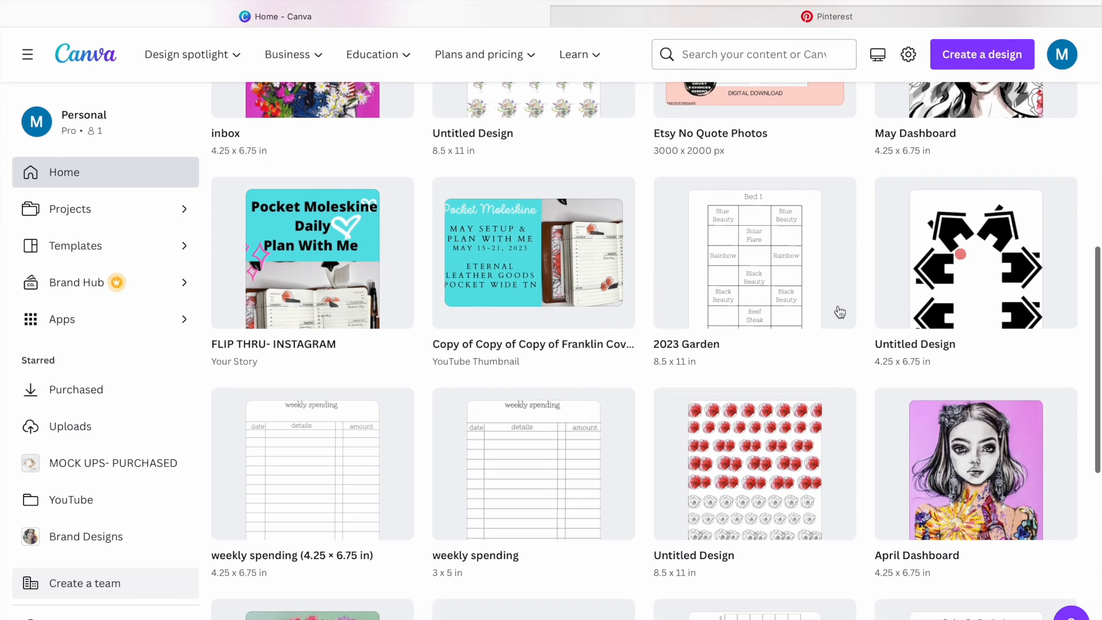
{"action": "mouse_move", "coordinate": [947, 281]}
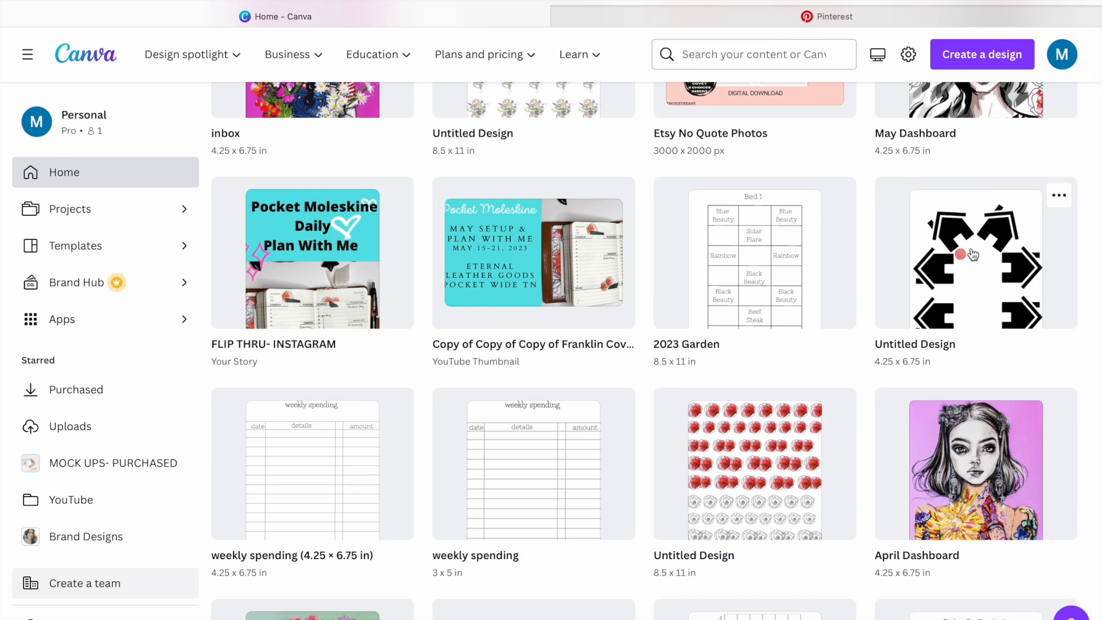
{"action": "scroll", "coordinate": [730, 405], "scroll_direction": "down", "scroll_amount": 5}
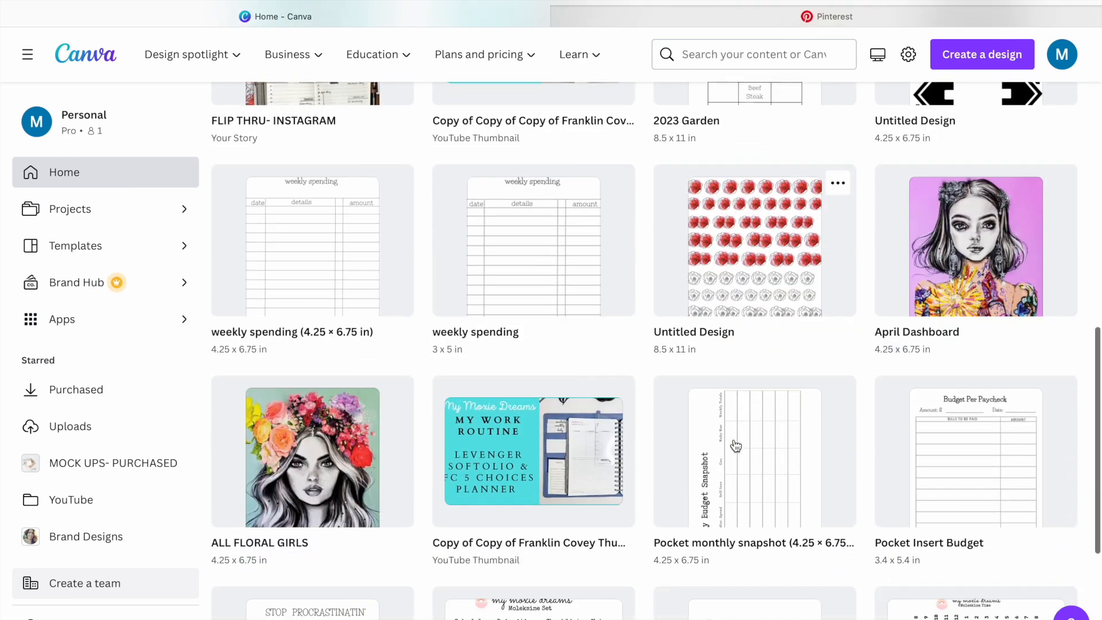
{"action": "scroll", "coordinate": [735, 445], "scroll_direction": "up", "scroll_amount": 7}
{"action": "scroll", "coordinate": [736, 445], "scroll_direction": "up", "scroll_amount": 8}
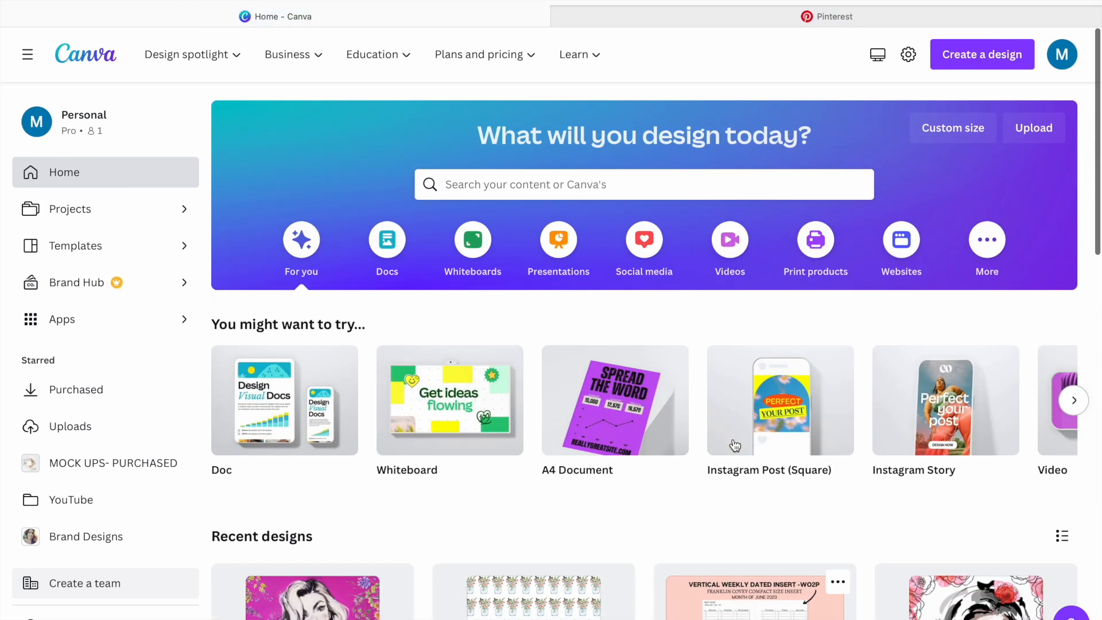
{"action": "mouse_move", "coordinate": [736, 446]}
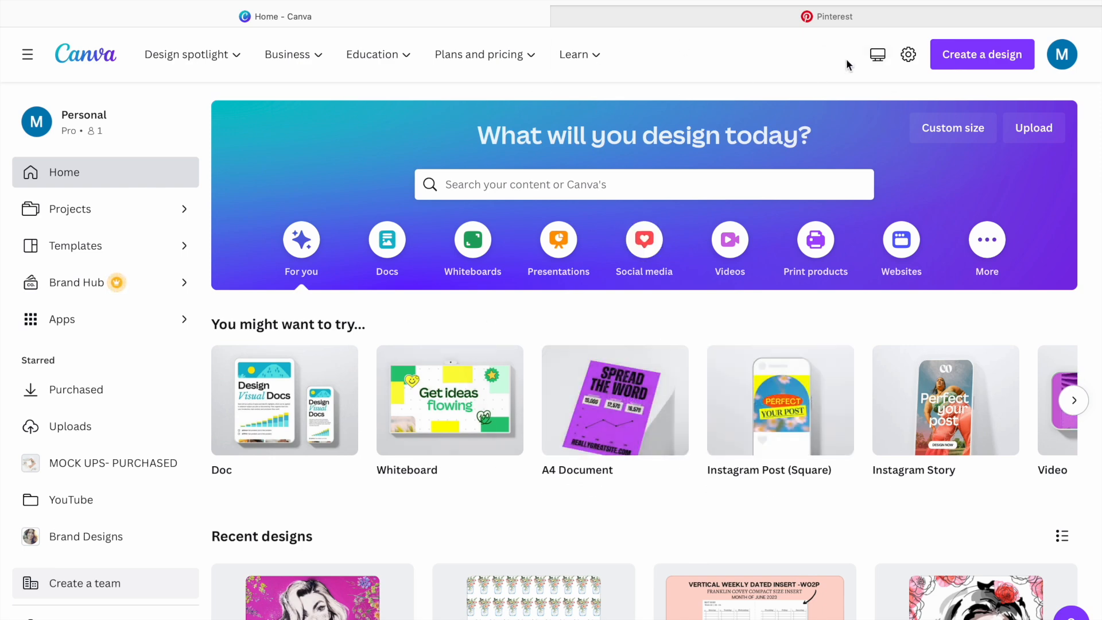
- Start a new design and open its custom size settings
{"action": "left_click", "coordinate": [988, 61]}
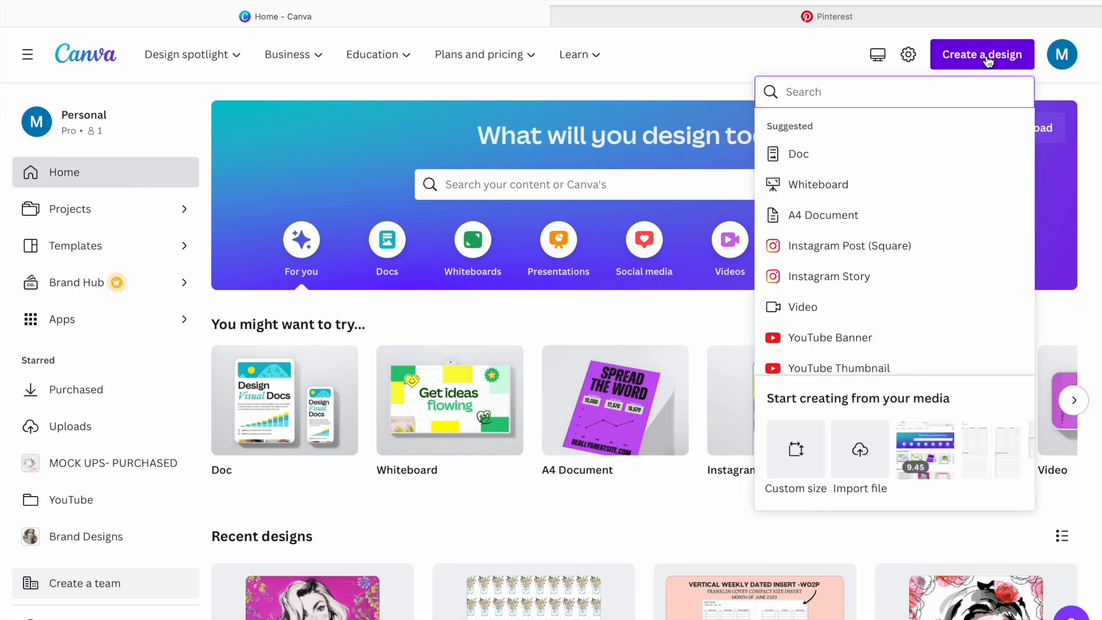
{"action": "scroll", "coordinate": [807, 299], "scroll_direction": "down", "scroll_amount": 1}
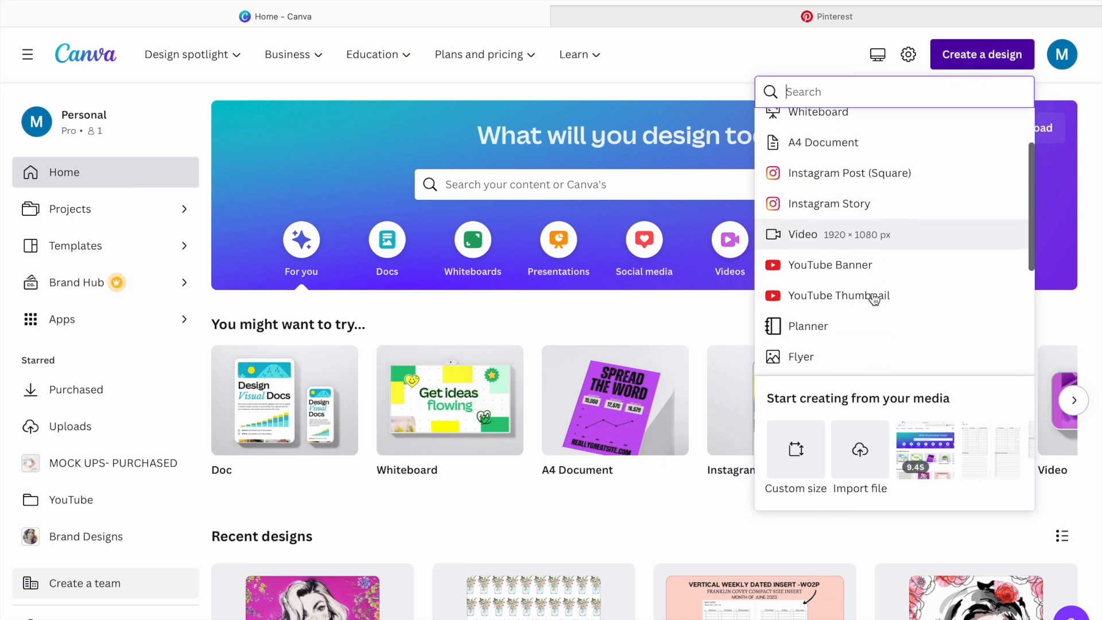
{"action": "scroll", "coordinate": [824, 357], "scroll_direction": "up", "scroll_amount": 1}
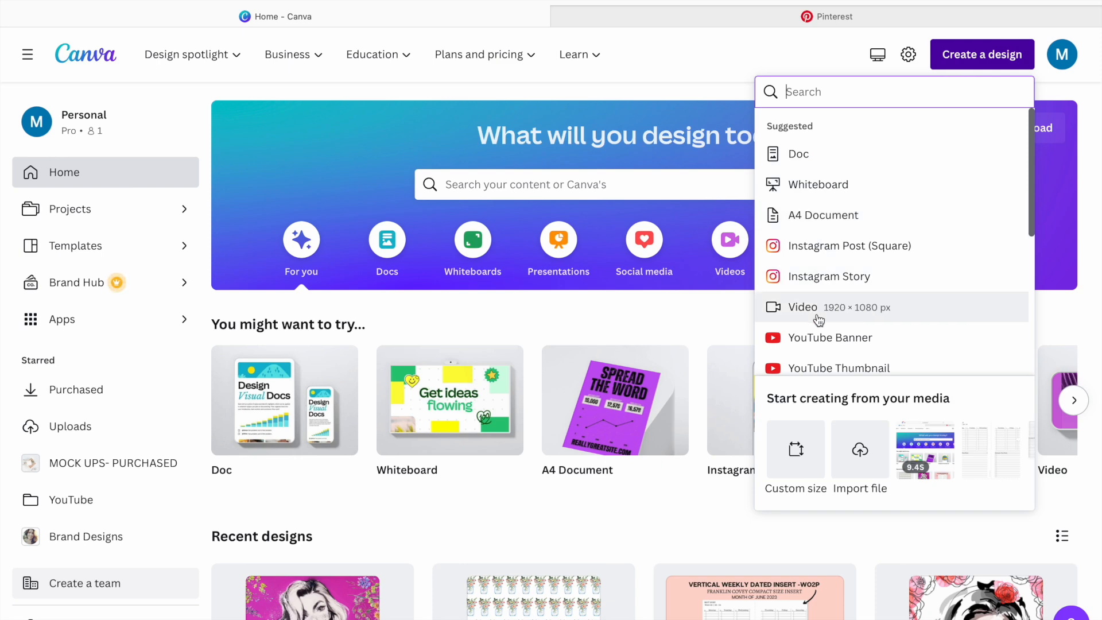
{"action": "left_click", "coordinate": [799, 459]}
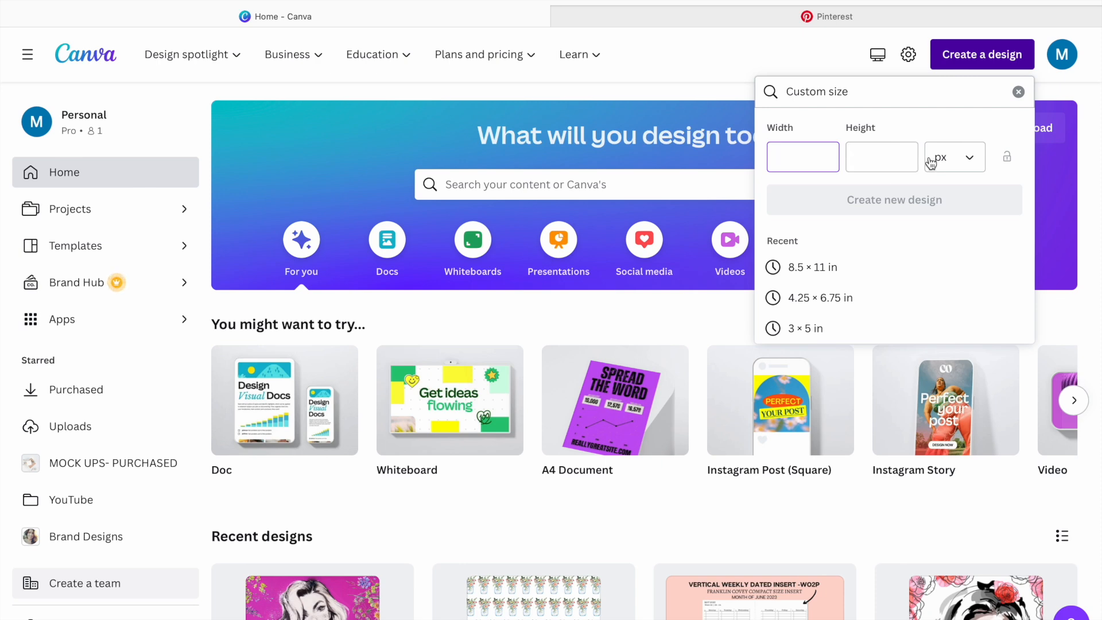
- Set the custom size unit to inches and enter a width of 5 and a height of 8
{"action": "left_click", "coordinate": [971, 163]}
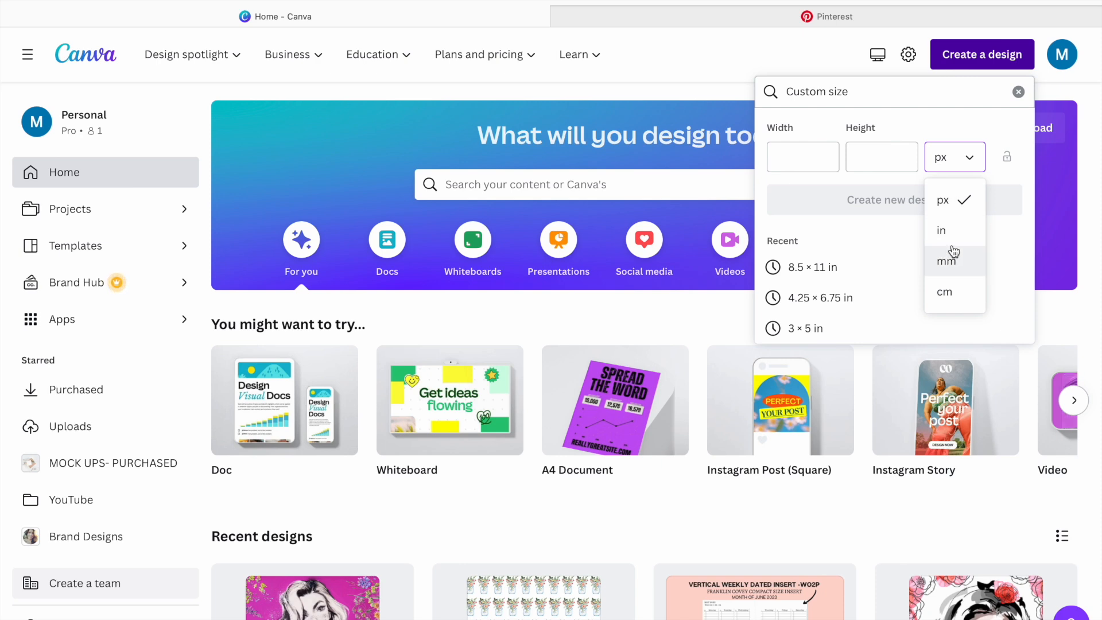
{"action": "left_click", "coordinate": [950, 230]}
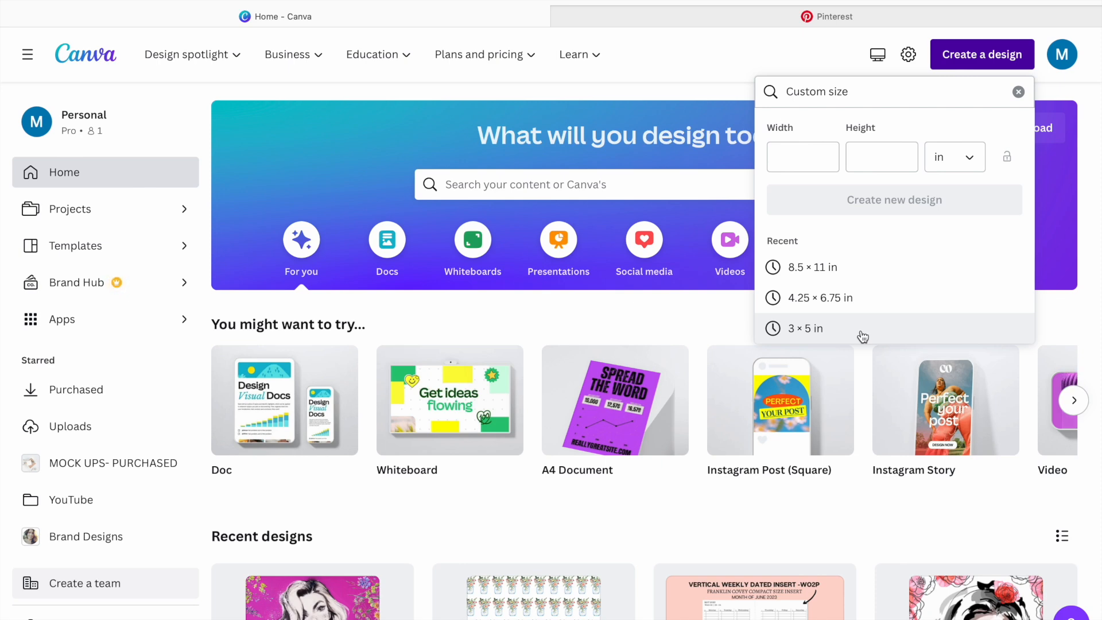
{"action": "left_click", "coordinate": [787, 157]}
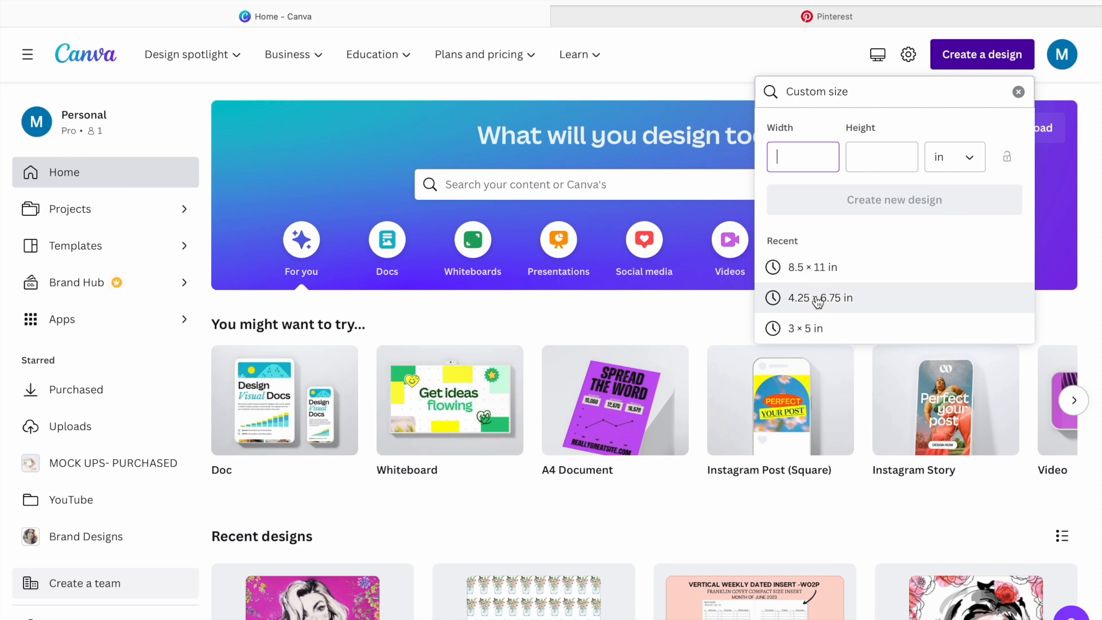
{"action": "type", "text": "5"}
{"action": "left_click", "coordinate": [875, 156]}
{"action": "type", "text": "8"}
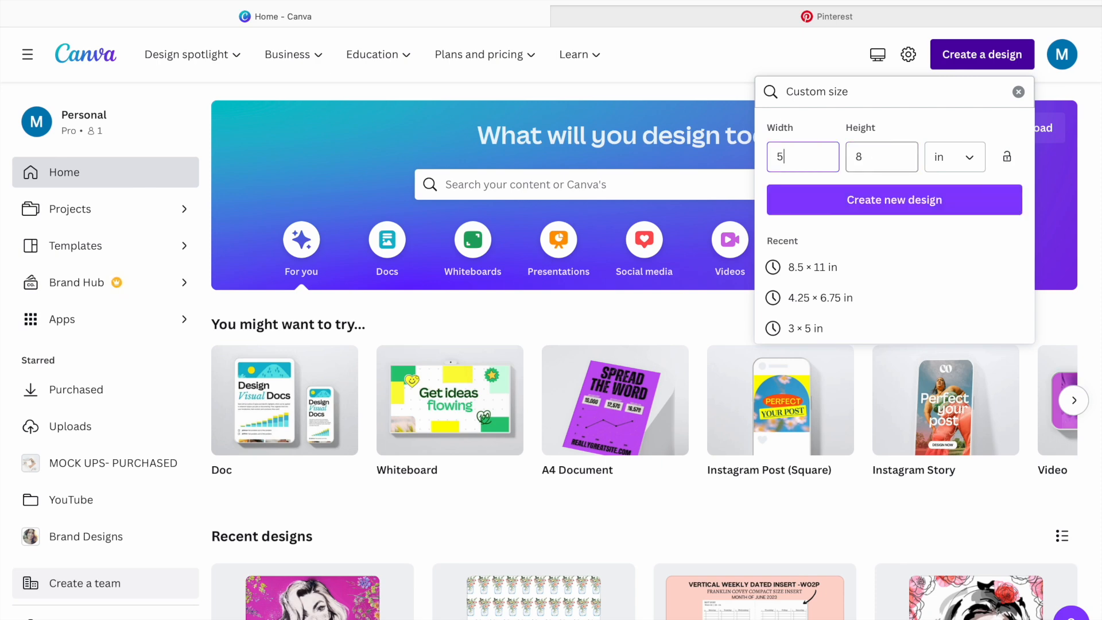
{"action": "left_click", "coordinate": [810, 148]}
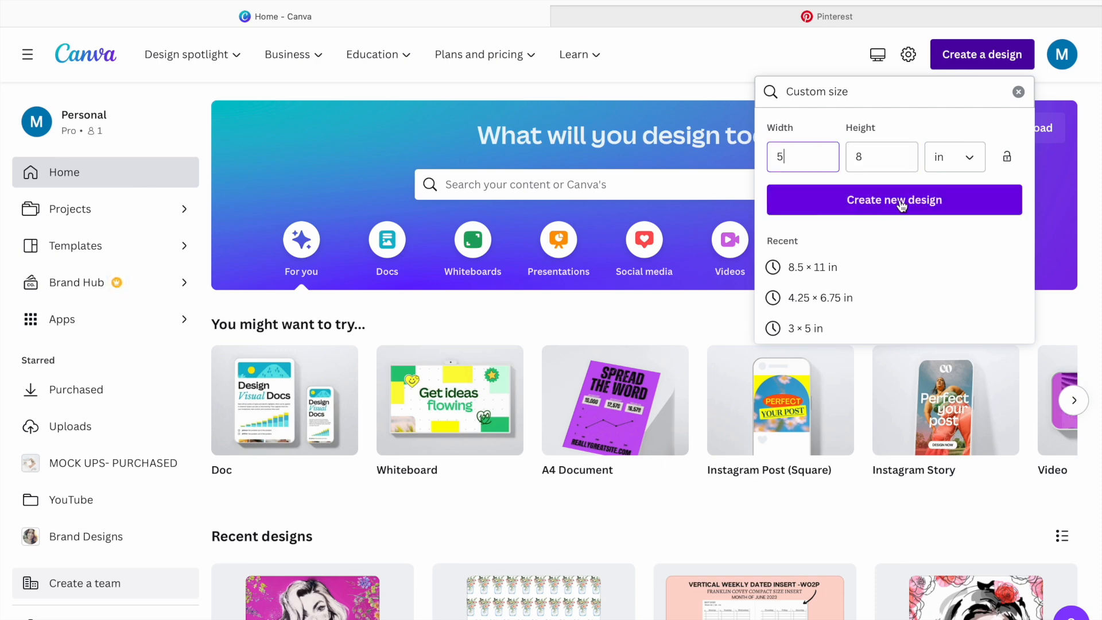
- Create a blank design from the recently used 4.25 × 6.75 in size
{"action": "left_click", "coordinate": [812, 299]}
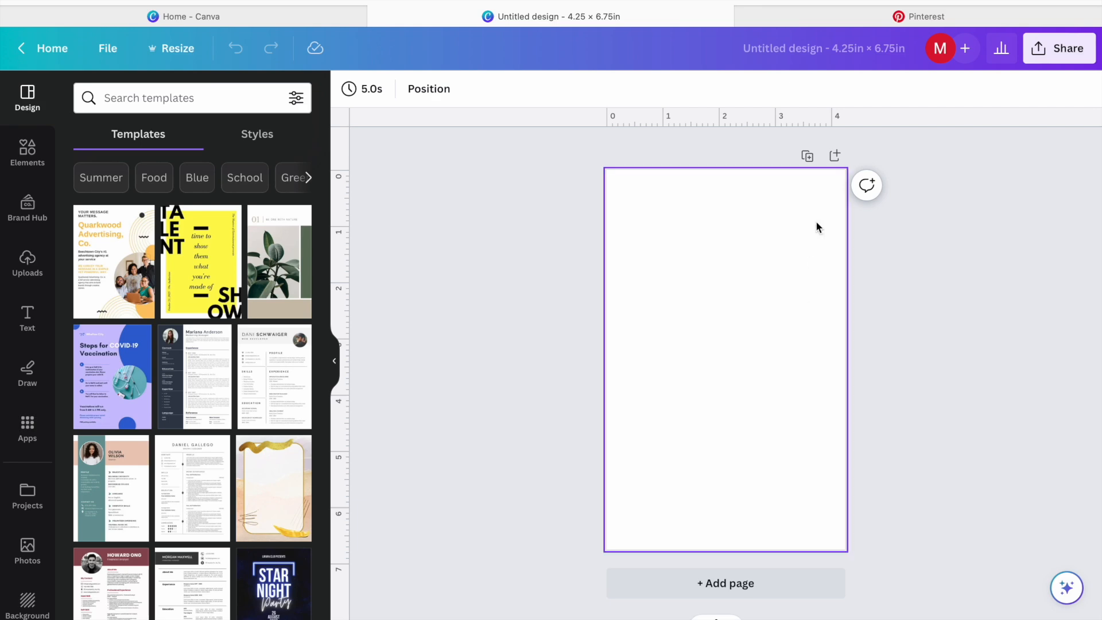
- Switch to Pinterest and search for "rain boots with flowers"
{"action": "left_click", "coordinate": [891, 23]}
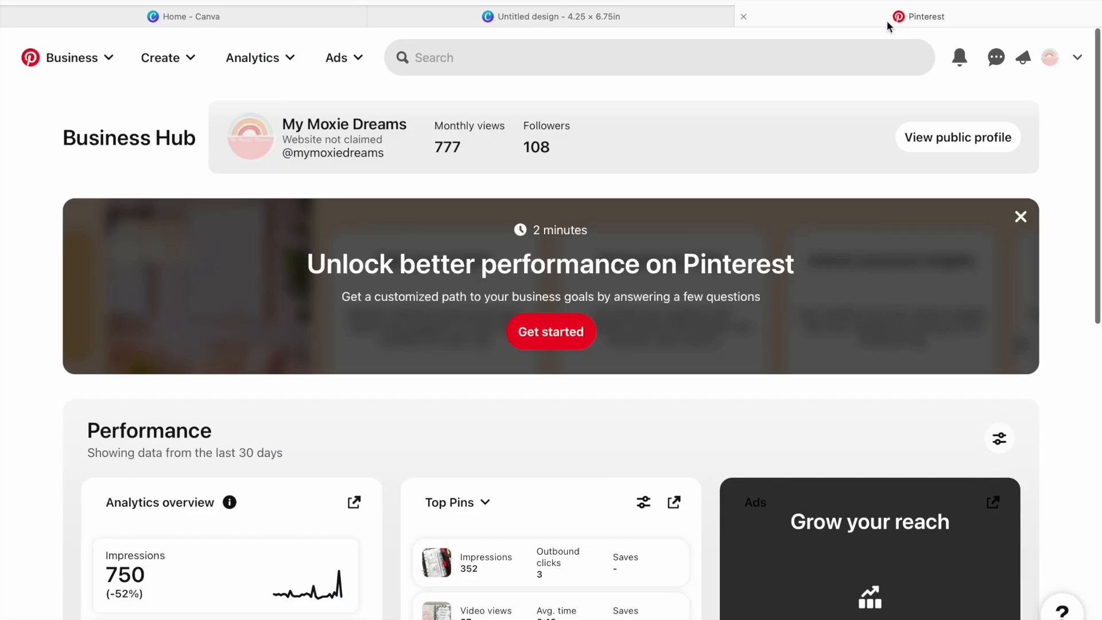
{"action": "left_click", "coordinate": [563, 60]}
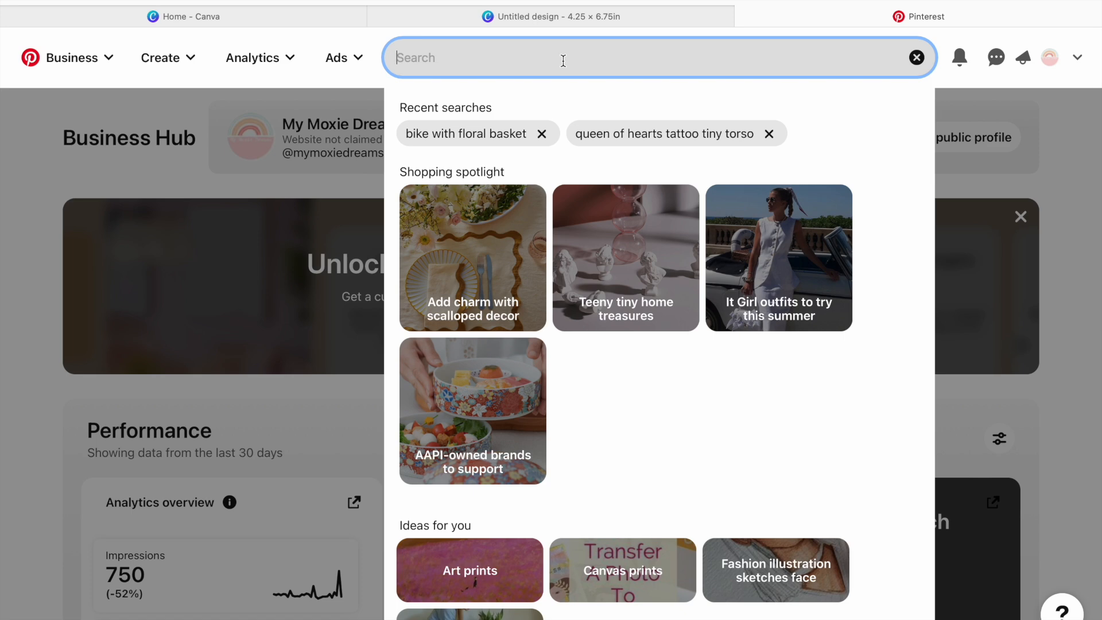
{"action": "type", "text": "rain bo"}
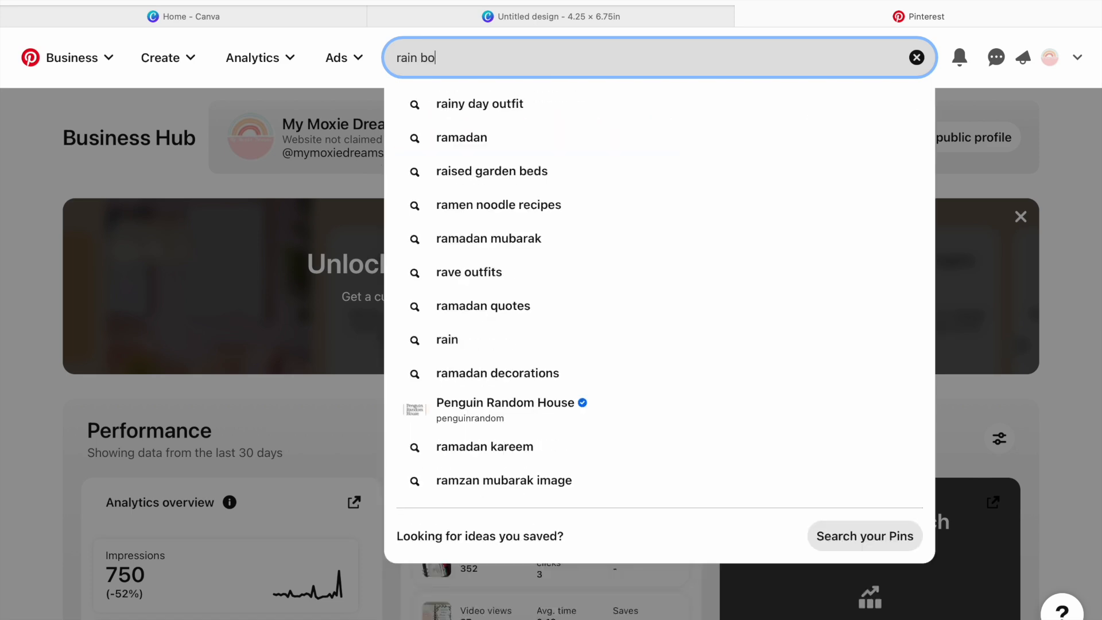
{"action": "type", "text": "ots with flow"}
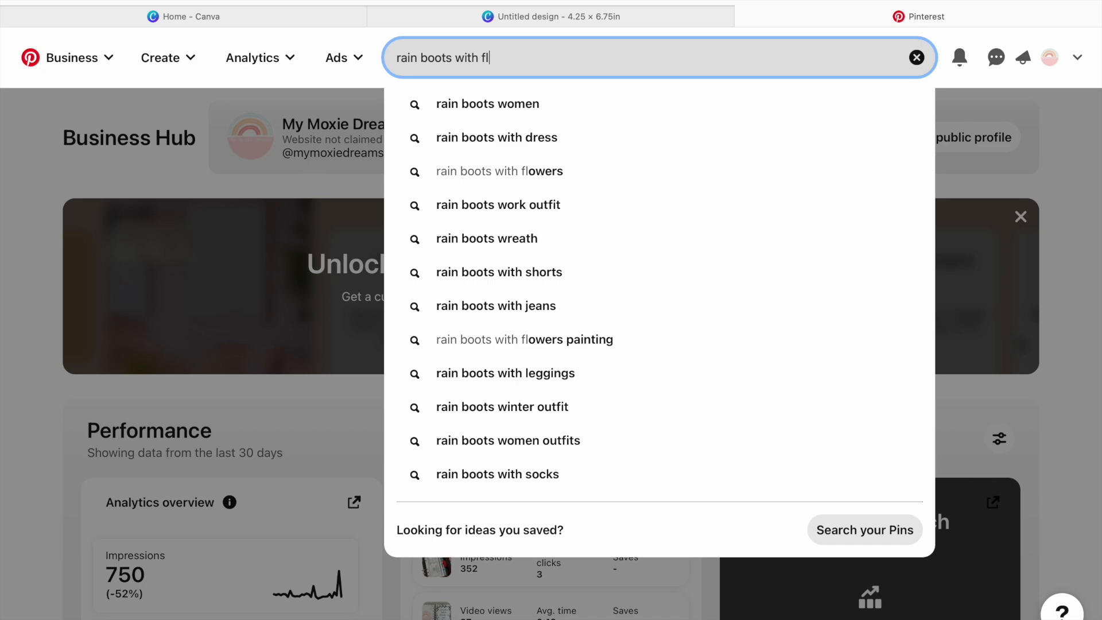
{"action": "type", "text": "ers"}
{"action": "key", "text": "Return"}
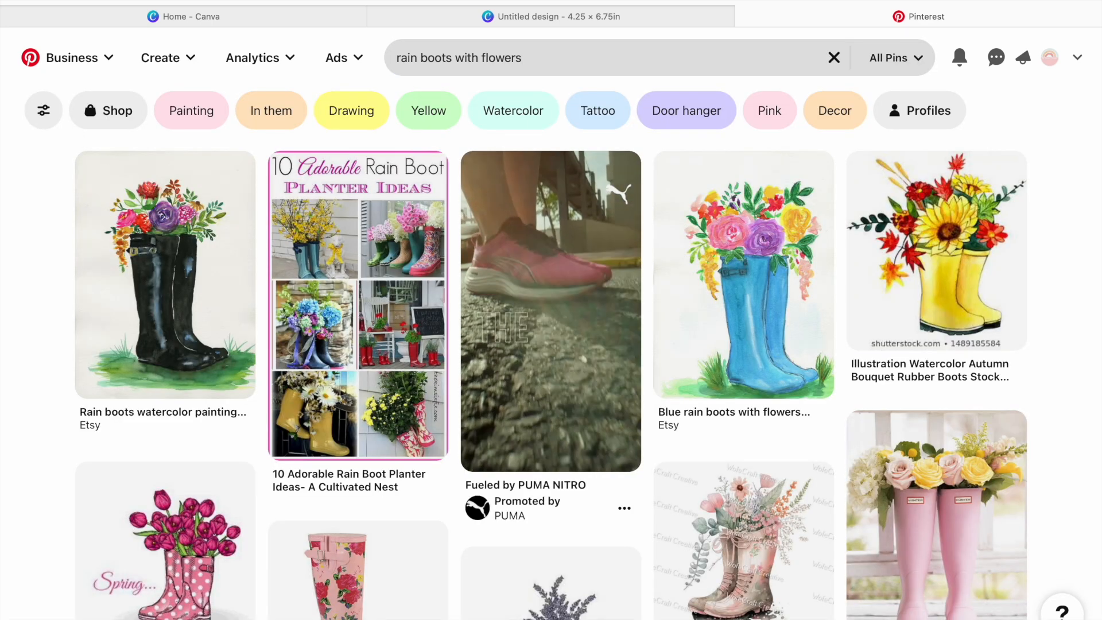
- Browse the Pinterest results for rain boot and flower artwork to use as design inspiration
{"action": "scroll", "coordinate": [478, 310], "scroll_direction": "down", "scroll_amount": 1}
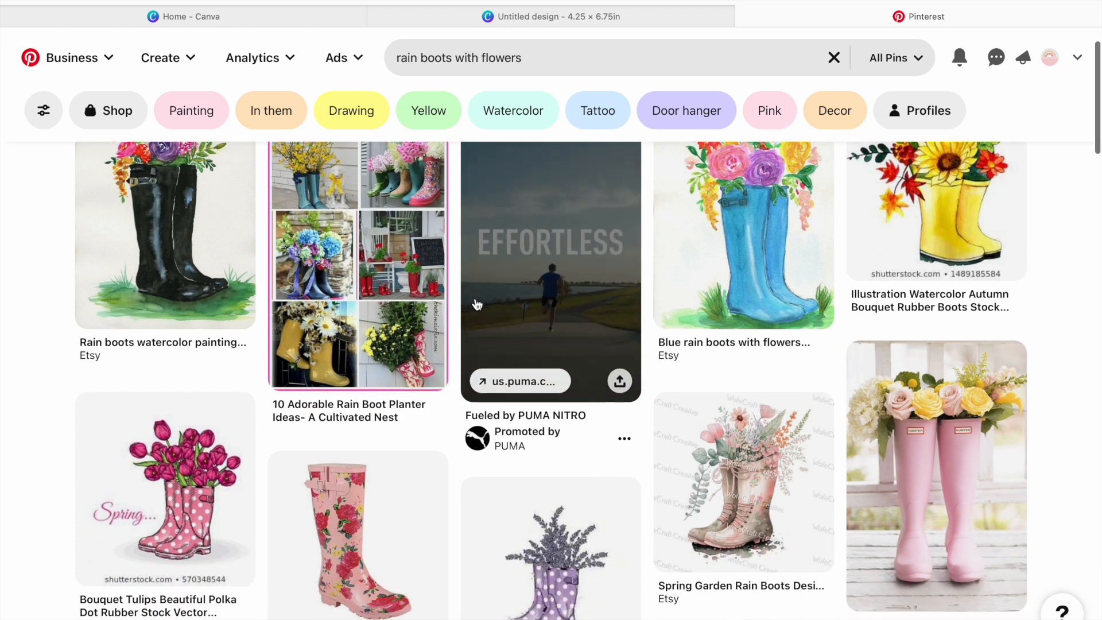
{"action": "scroll", "coordinate": [529, 167], "scroll_direction": "down", "scroll_amount": 3}
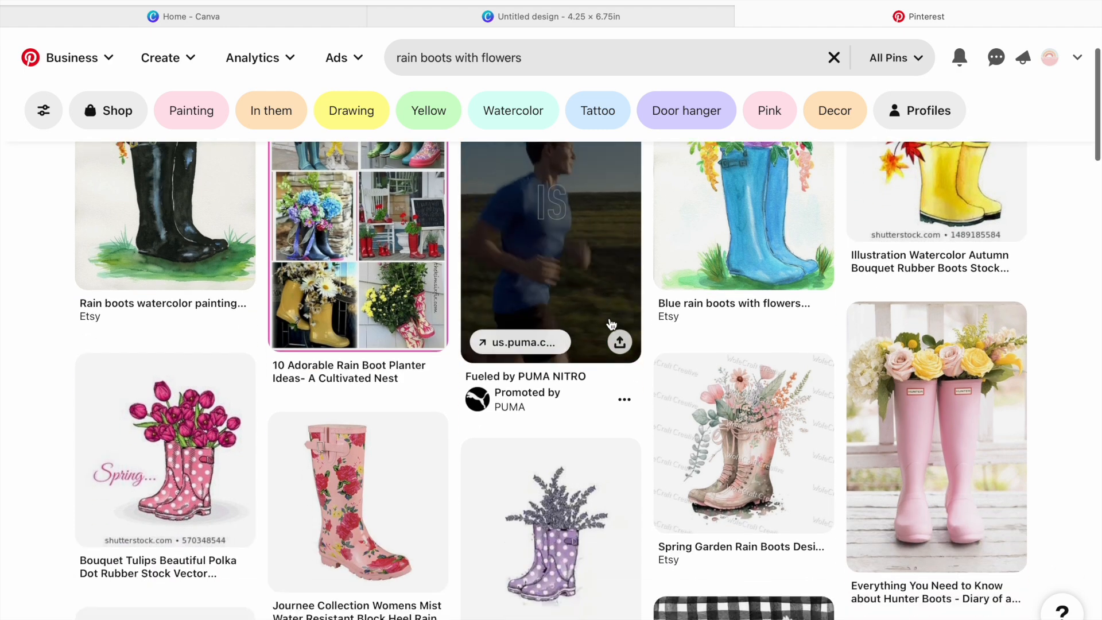
{"action": "scroll", "coordinate": [609, 317], "scroll_direction": "down", "scroll_amount": 4}
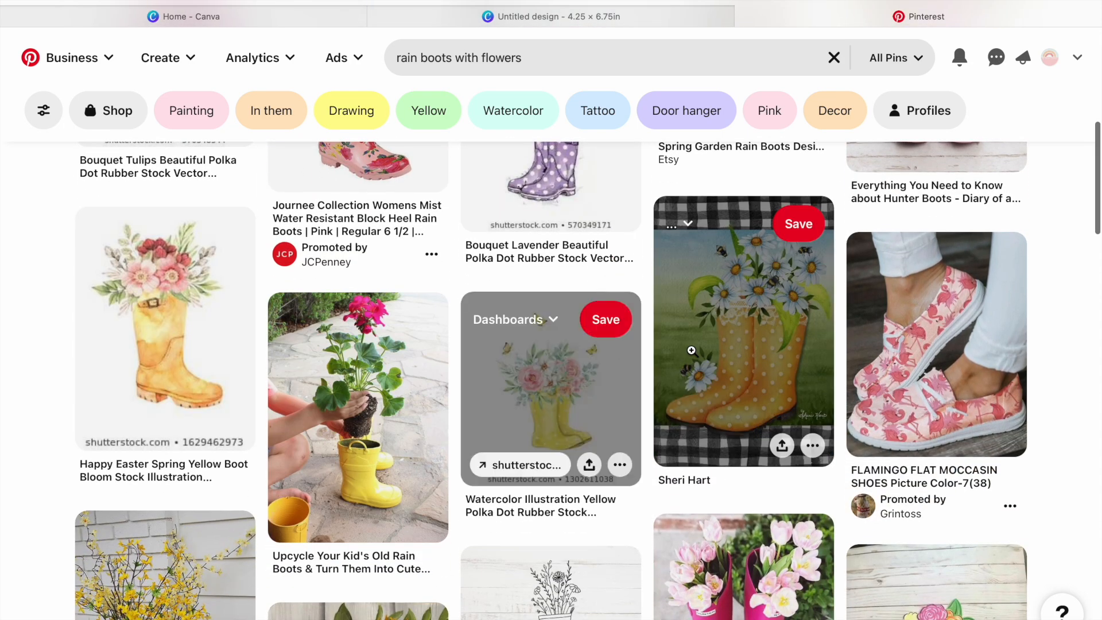
{"action": "scroll", "coordinate": [632, 338], "scroll_direction": "up", "scroll_amount": 8}
{"action": "scroll", "coordinate": [938, 479], "scroll_direction": "down", "scroll_amount": 10}
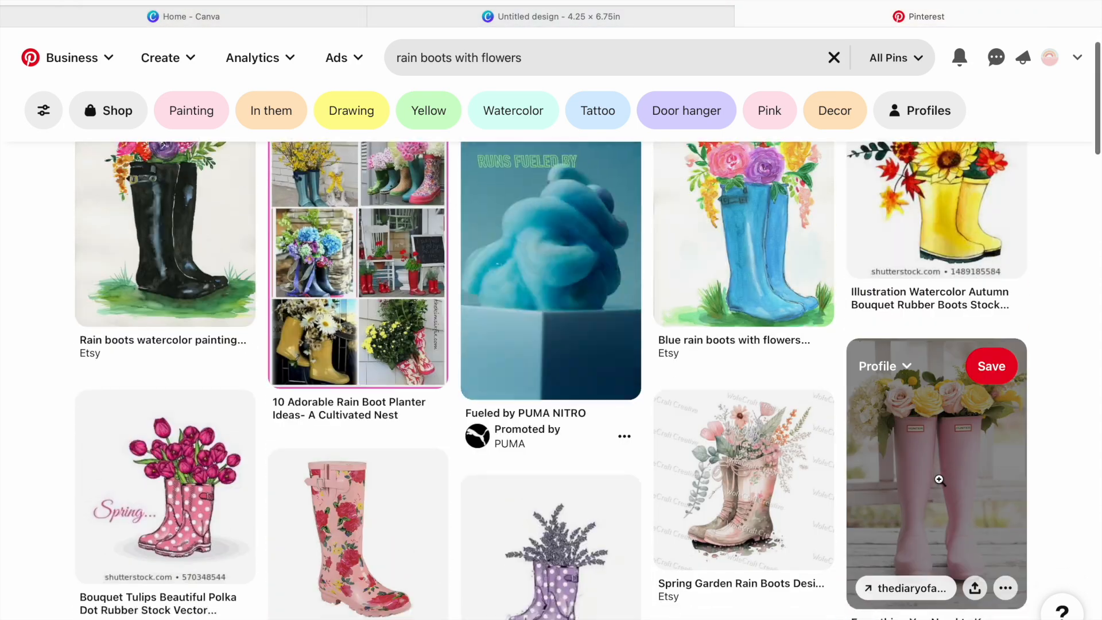
{"action": "scroll", "coordinate": [939, 479], "scroll_direction": "down", "scroll_amount": 5}
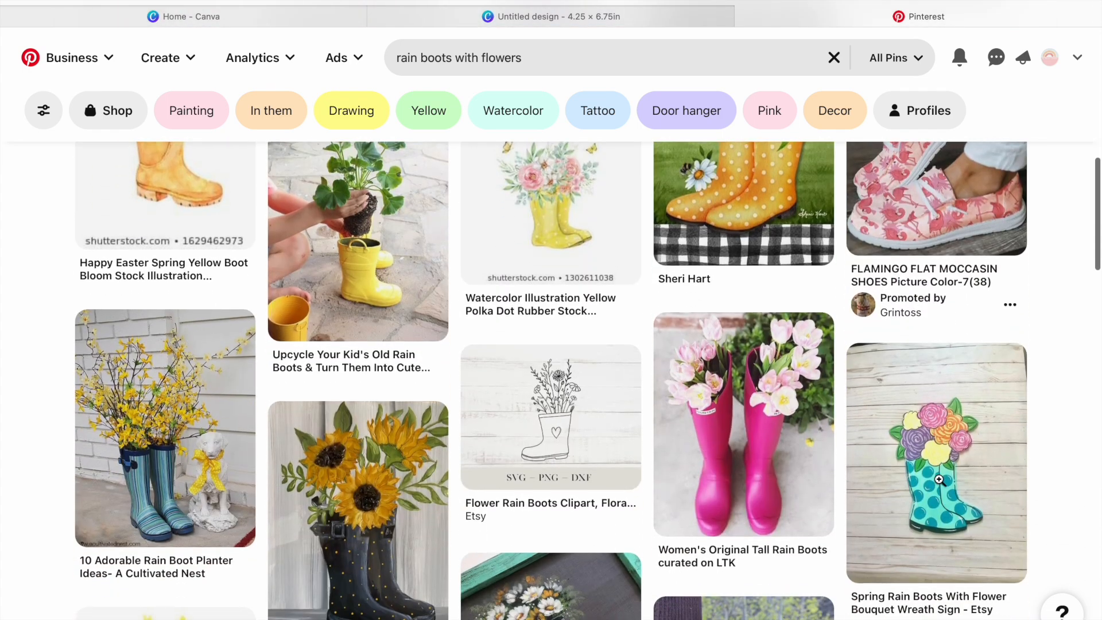
{"action": "scroll", "coordinate": [939, 479], "scroll_direction": "down", "scroll_amount": 7}
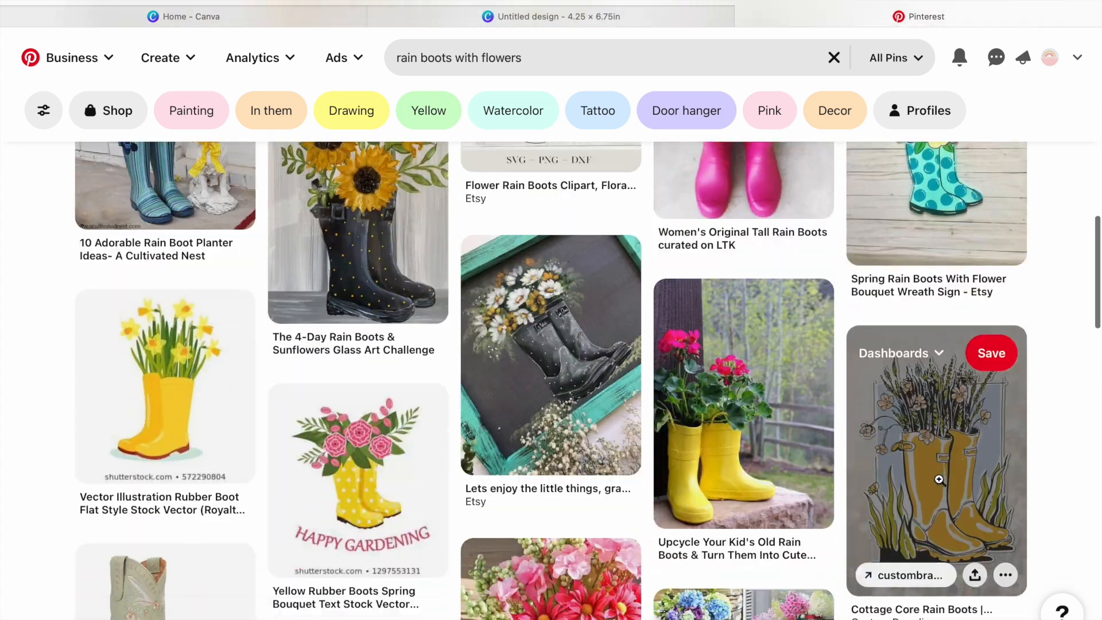
{"action": "scroll", "coordinate": [939, 479], "scroll_direction": "down", "scroll_amount": 10}
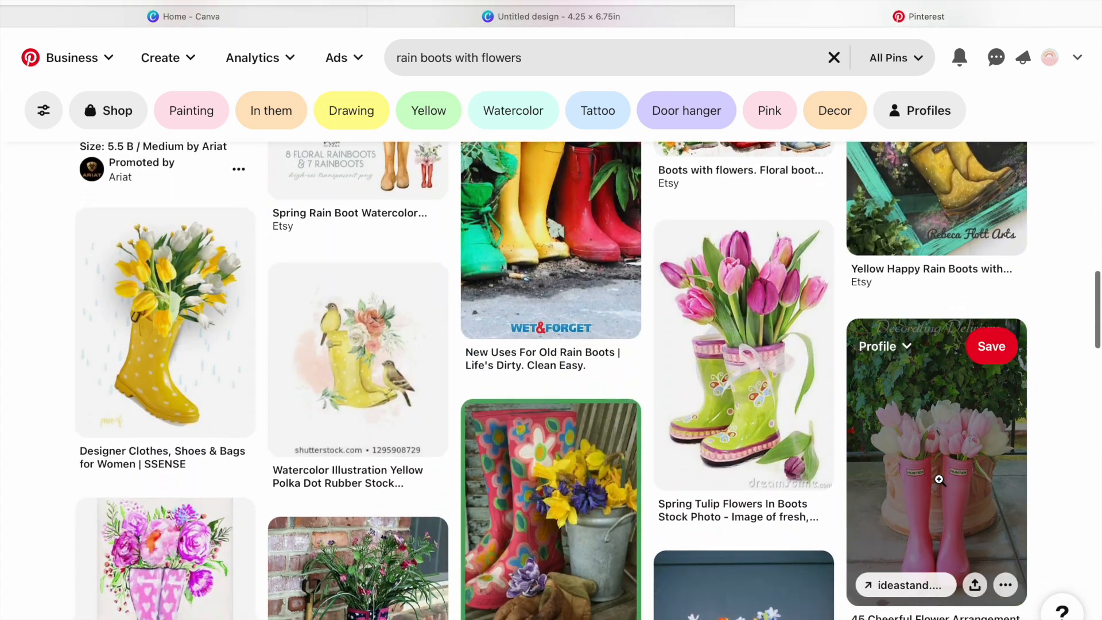
{"action": "scroll", "coordinate": [939, 479], "scroll_direction": "down", "scroll_amount": 6}
{"action": "scroll", "coordinate": [942, 470], "scroll_direction": "down", "scroll_amount": 5}
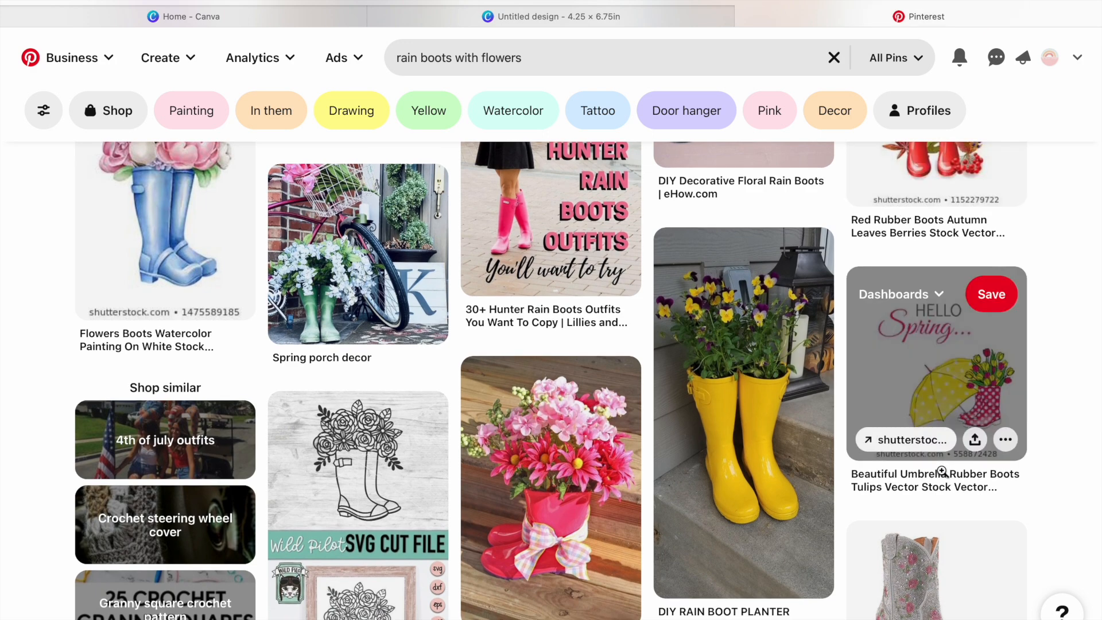
{"action": "scroll", "coordinate": [741, 525], "scroll_direction": "down", "scroll_amount": 10}
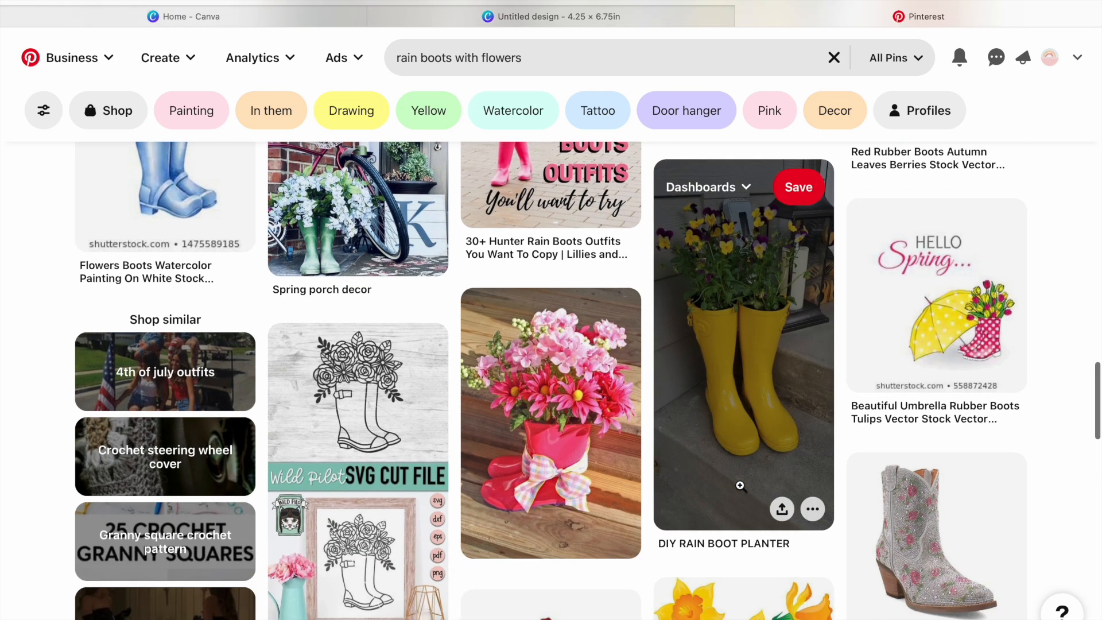
{"action": "scroll", "coordinate": [741, 466], "scroll_direction": "down", "scroll_amount": 3}
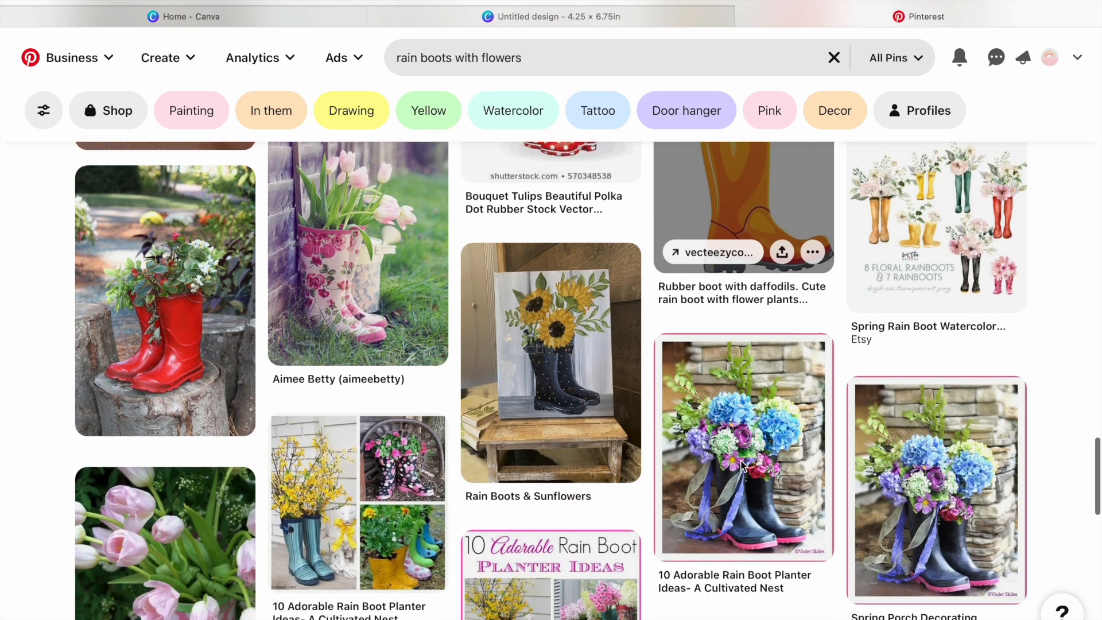
- Look further through the Pinterest rain boot results for a floral boot illustration suited to the planner page
{"action": "scroll", "coordinate": [741, 461], "scroll_direction": "down", "scroll_amount": 5}
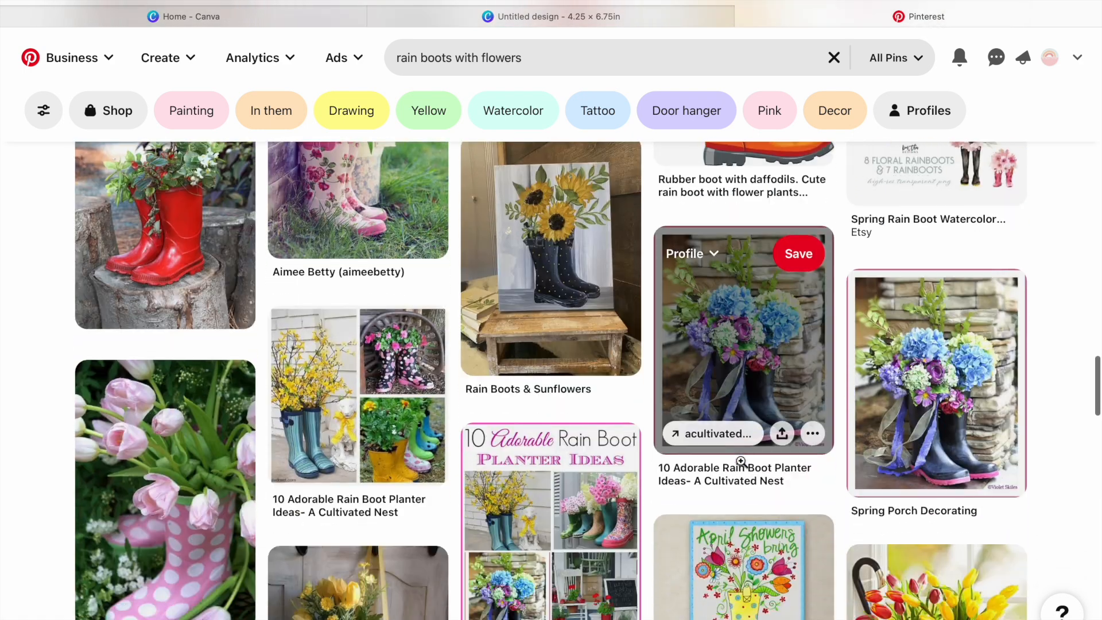
{"action": "scroll", "coordinate": [740, 461], "scroll_direction": "down", "scroll_amount": 5}
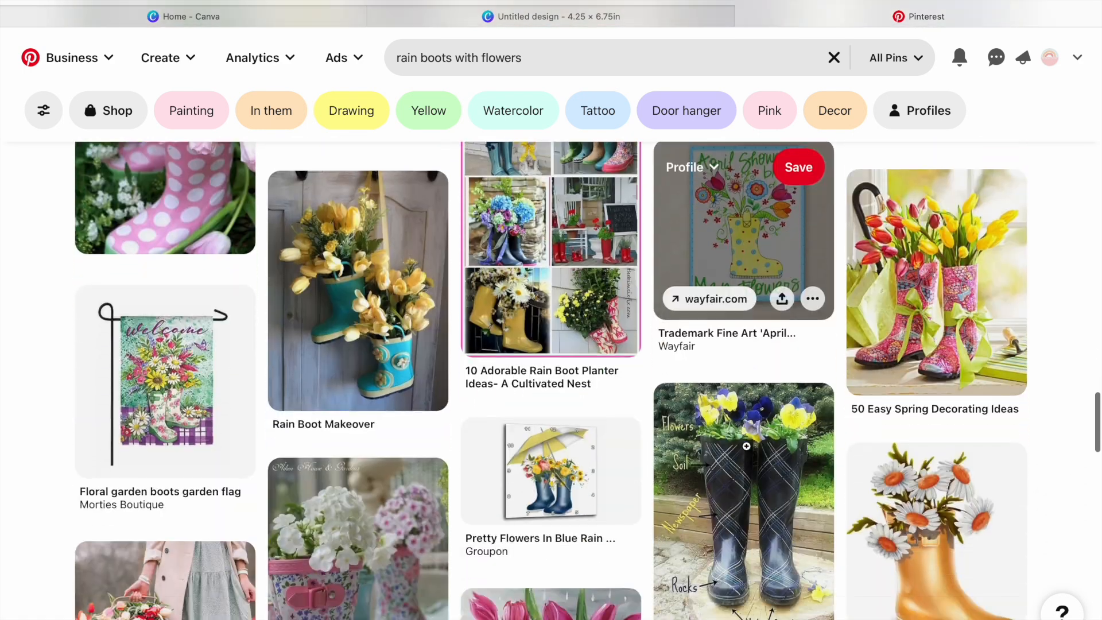
{"action": "scroll", "coordinate": [746, 446], "scroll_direction": "down", "scroll_amount": 6}
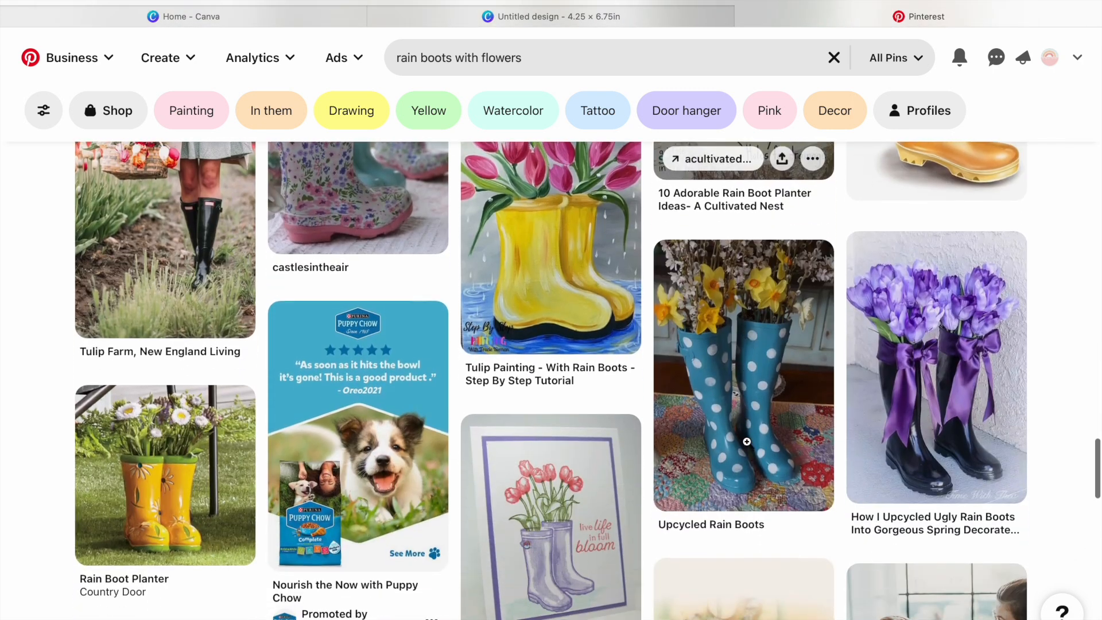
{"action": "scroll", "coordinate": [747, 442], "scroll_direction": "down", "scroll_amount": 5}
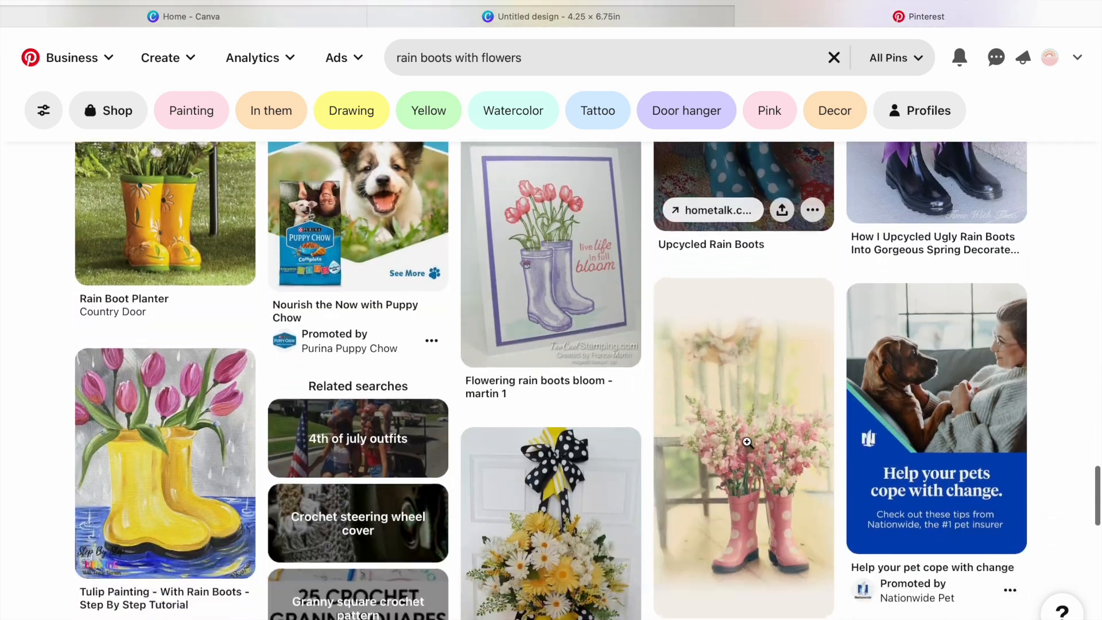
{"action": "scroll", "coordinate": [746, 441], "scroll_direction": "down", "scroll_amount": 6}
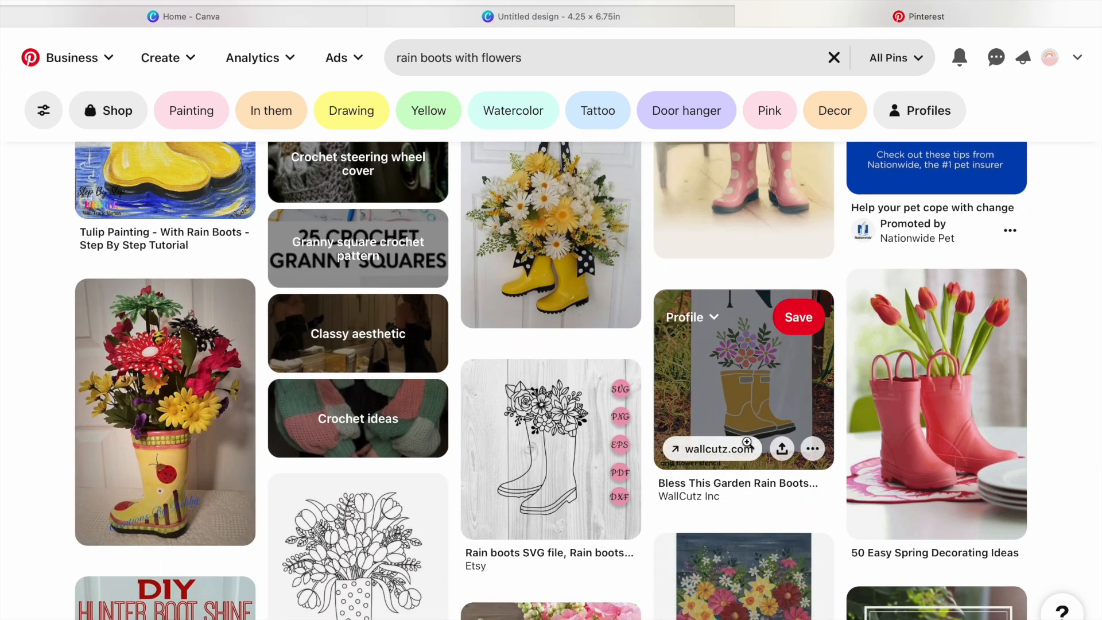
{"action": "scroll", "coordinate": [747, 442], "scroll_direction": "down", "scroll_amount": 6}
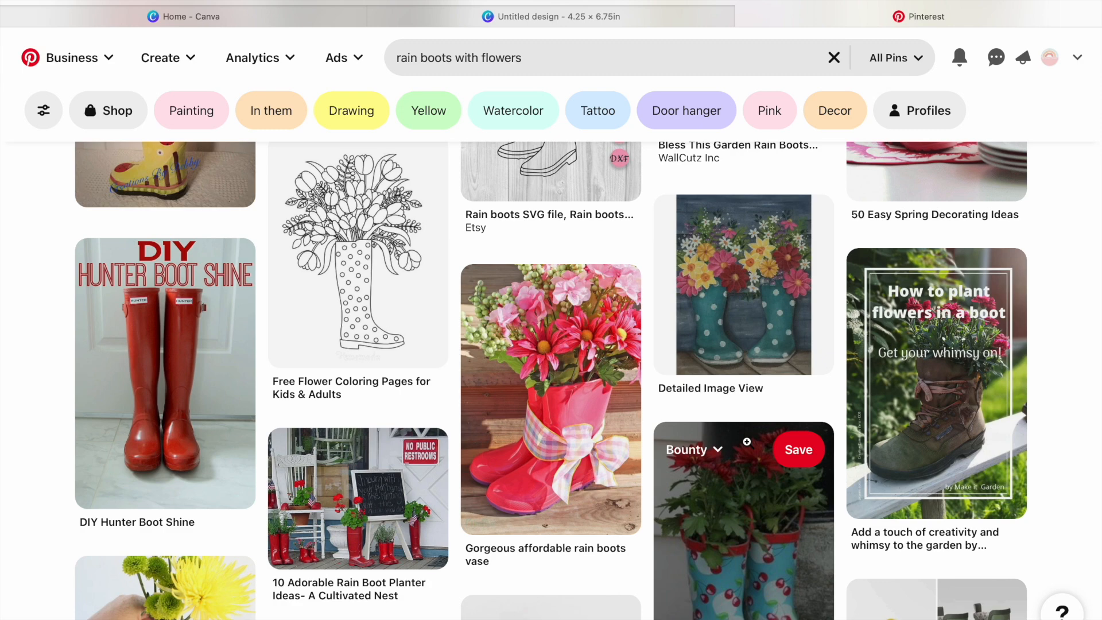
{"action": "scroll", "coordinate": [747, 441], "scroll_direction": "down", "scroll_amount": 6}
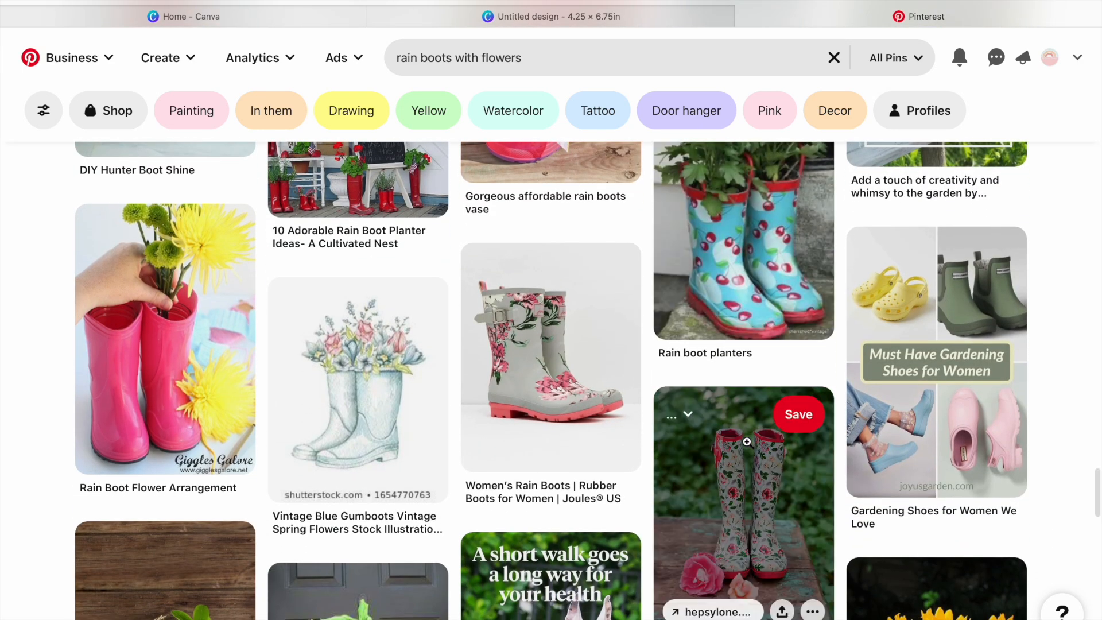
{"action": "scroll", "coordinate": [746, 442], "scroll_direction": "down", "scroll_amount": 8}
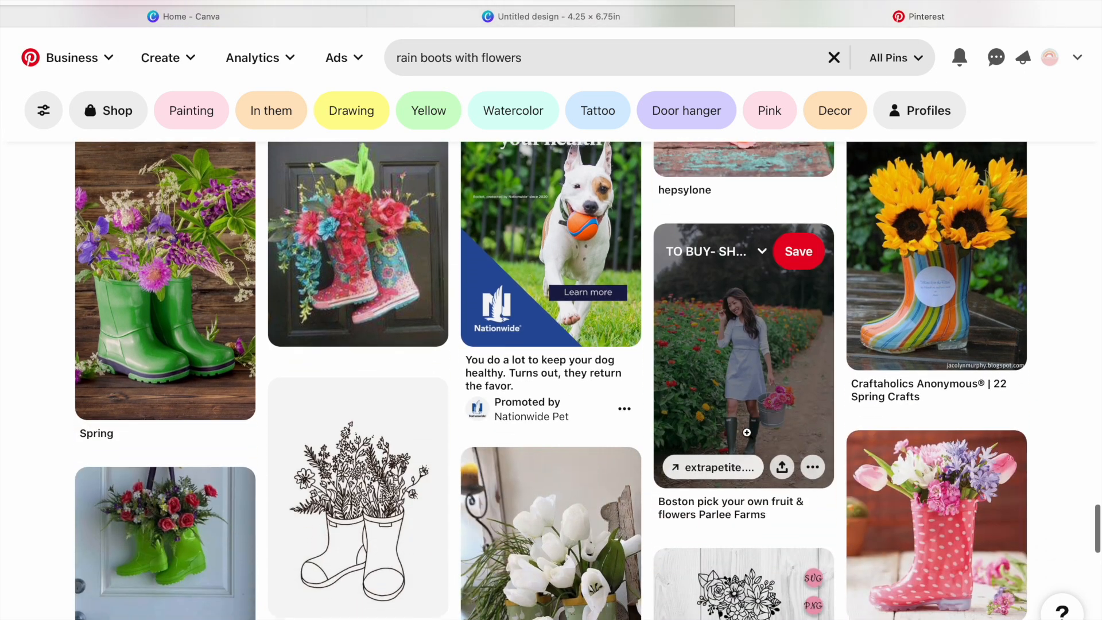
{"action": "scroll", "coordinate": [747, 432], "scroll_direction": "down", "scroll_amount": 1}
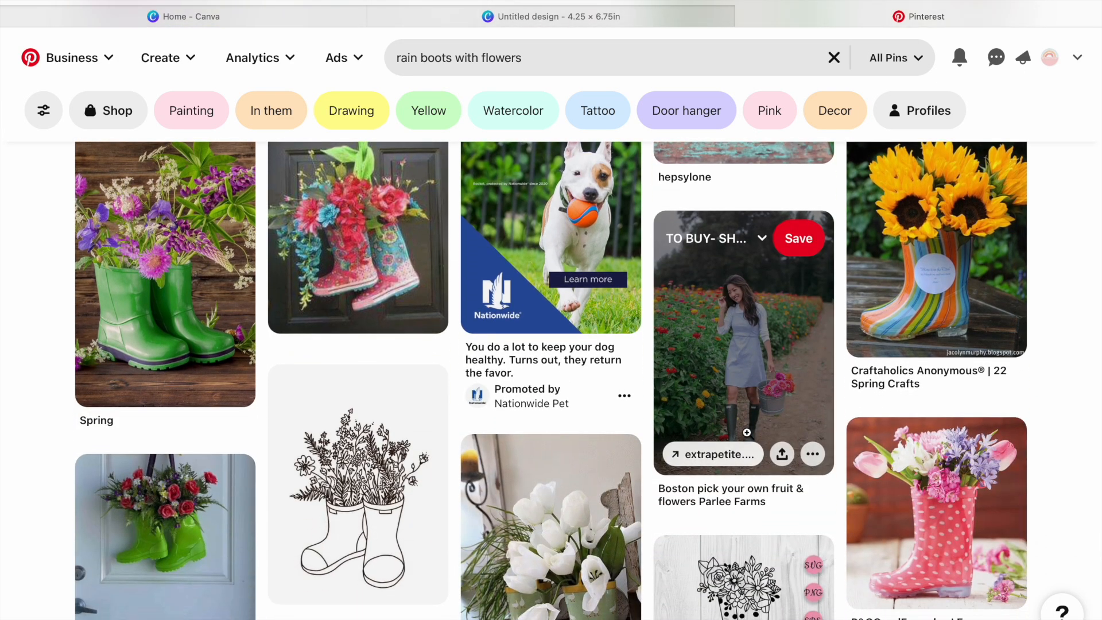
{"action": "scroll", "coordinate": [747, 432], "scroll_direction": "down", "scroll_amount": 8}
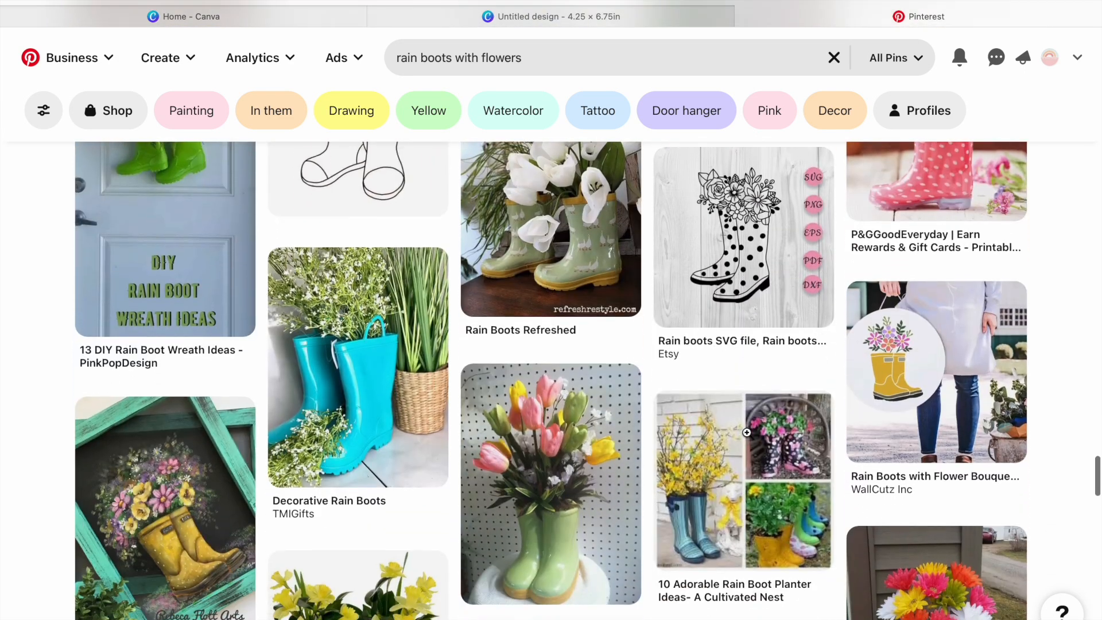
{"action": "scroll", "coordinate": [747, 432], "scroll_direction": "down", "scroll_amount": 9}
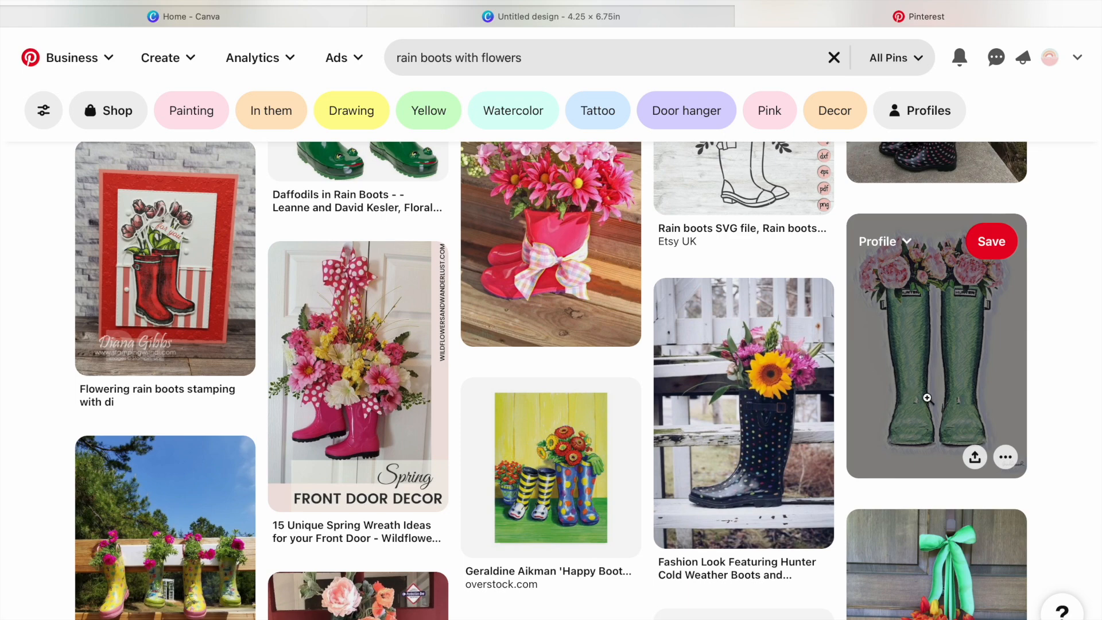
{"action": "scroll", "coordinate": [925, 394], "scroll_direction": "down", "scroll_amount": 1}
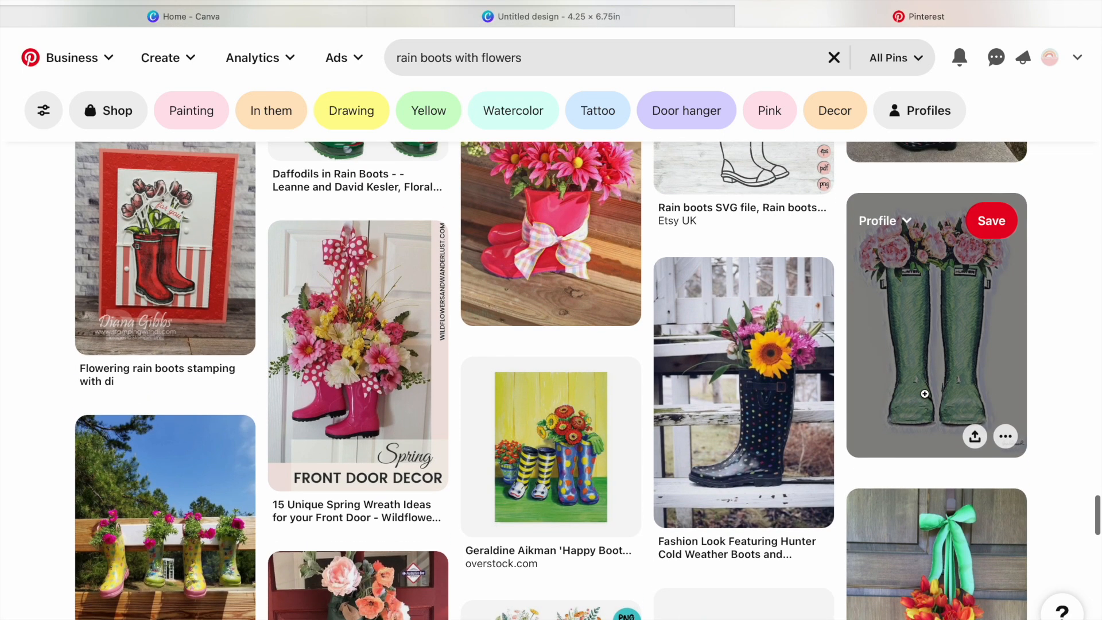
- Open the pin of green Hunter boots filled with pink peonies and add its image to Photos
{"action": "left_click", "coordinate": [925, 368]}
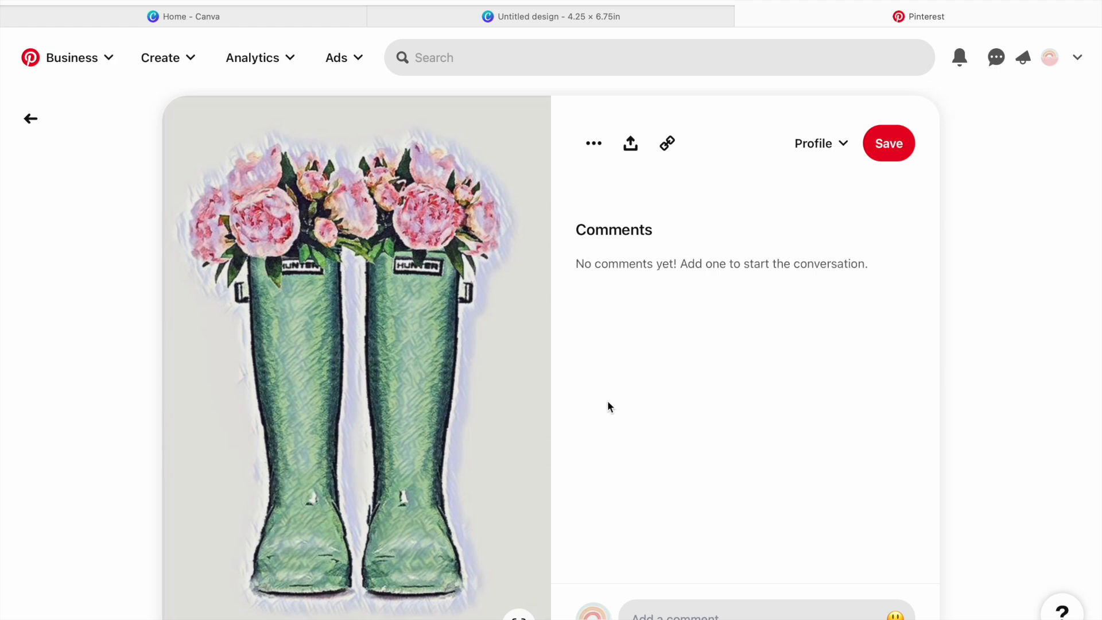
{"action": "right_click", "coordinate": [384, 430]}
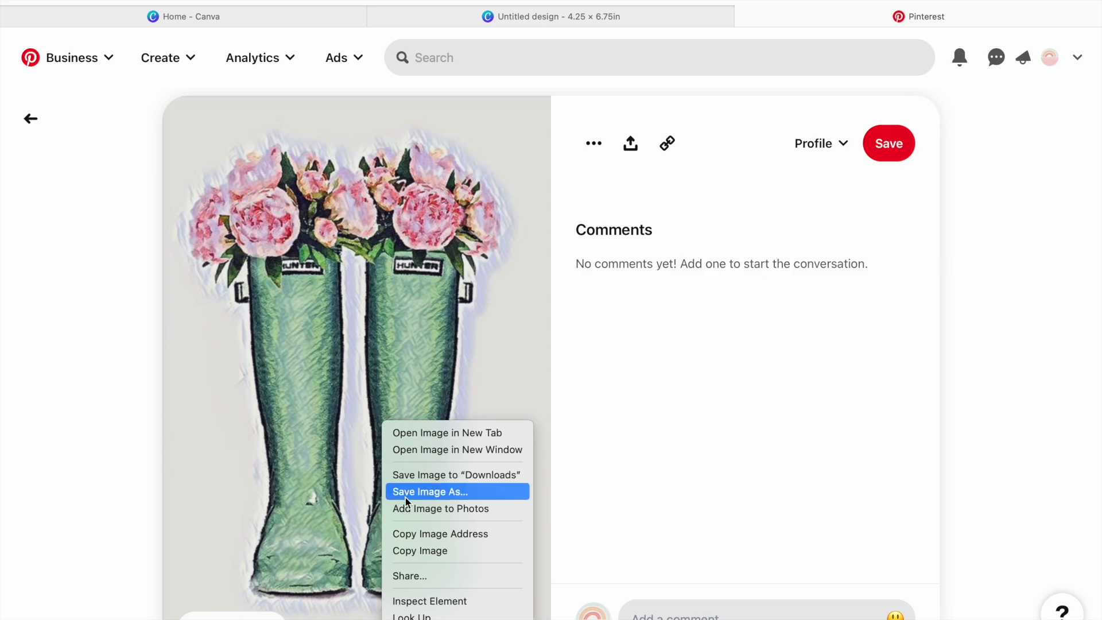
{"action": "left_click", "coordinate": [414, 508]}
- Take the Canva design window out of full screen and place it so the saved boots image in Photos stays reachable
{"action": "key", "text": "ctrl+Left"}
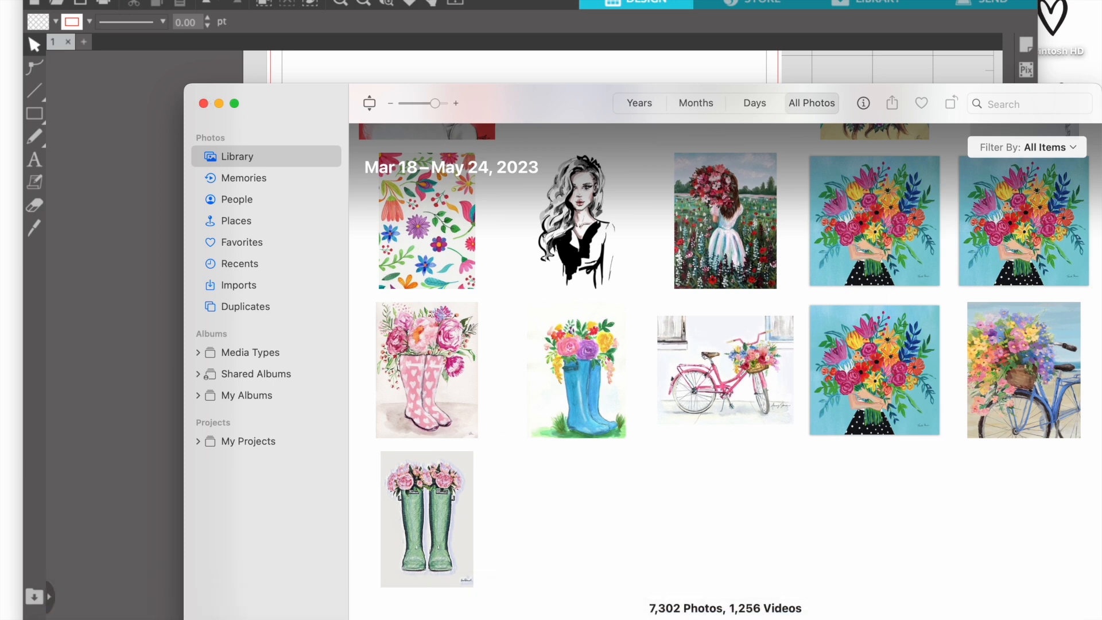
{"action": "mouse_move", "coordinate": [233, 617]}
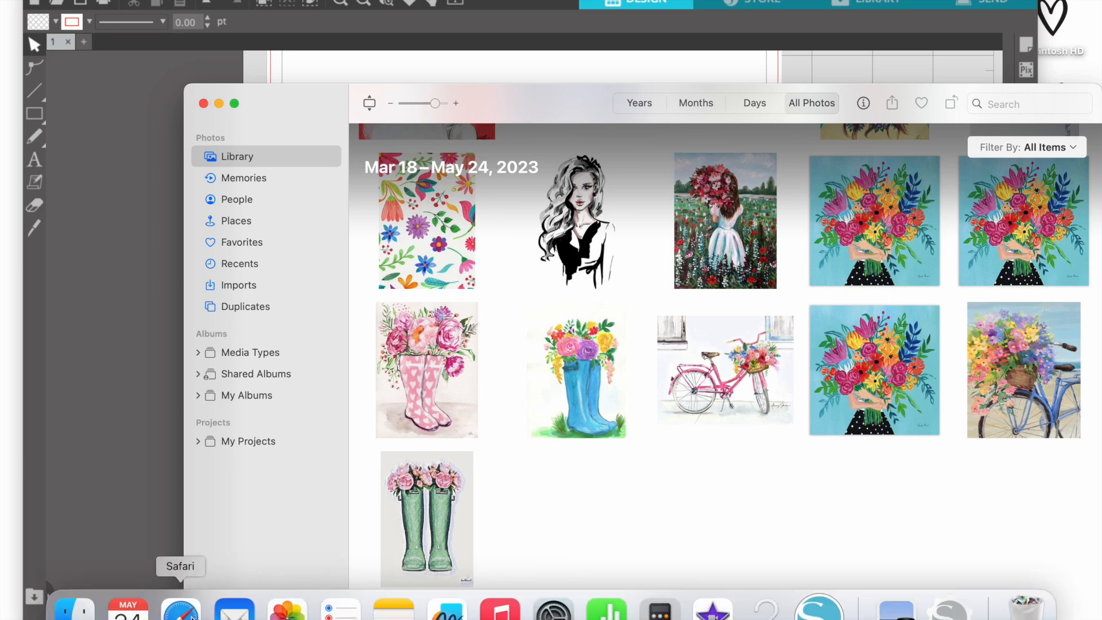
{"action": "left_click", "coordinate": [192, 616]}
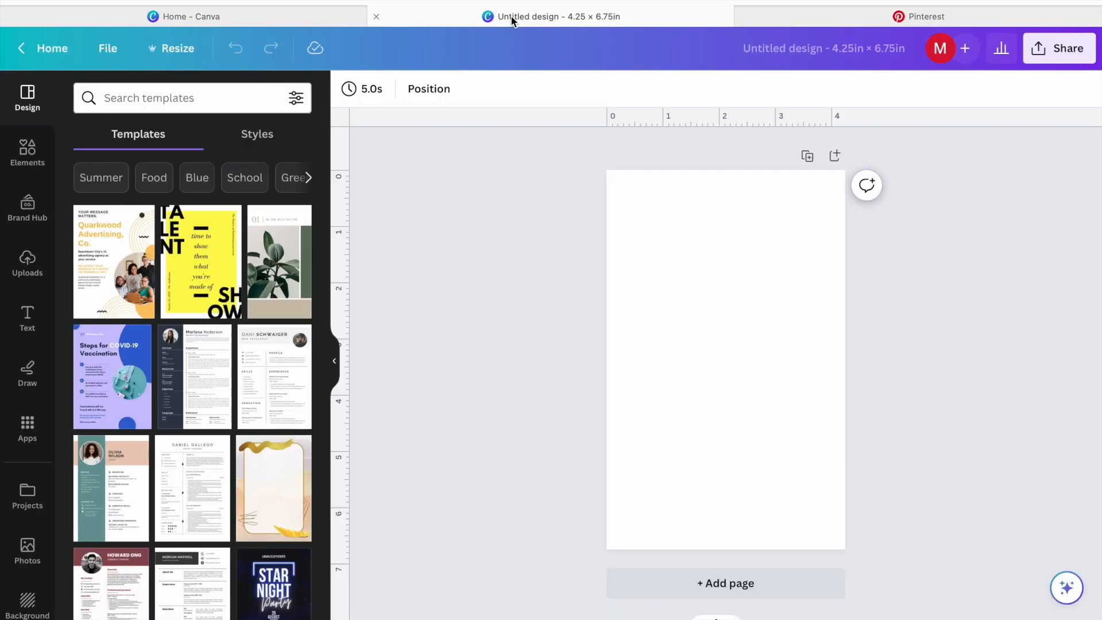
{"action": "left_click", "coordinate": [511, 16]}
{"action": "left_click", "coordinate": [50, 5]}
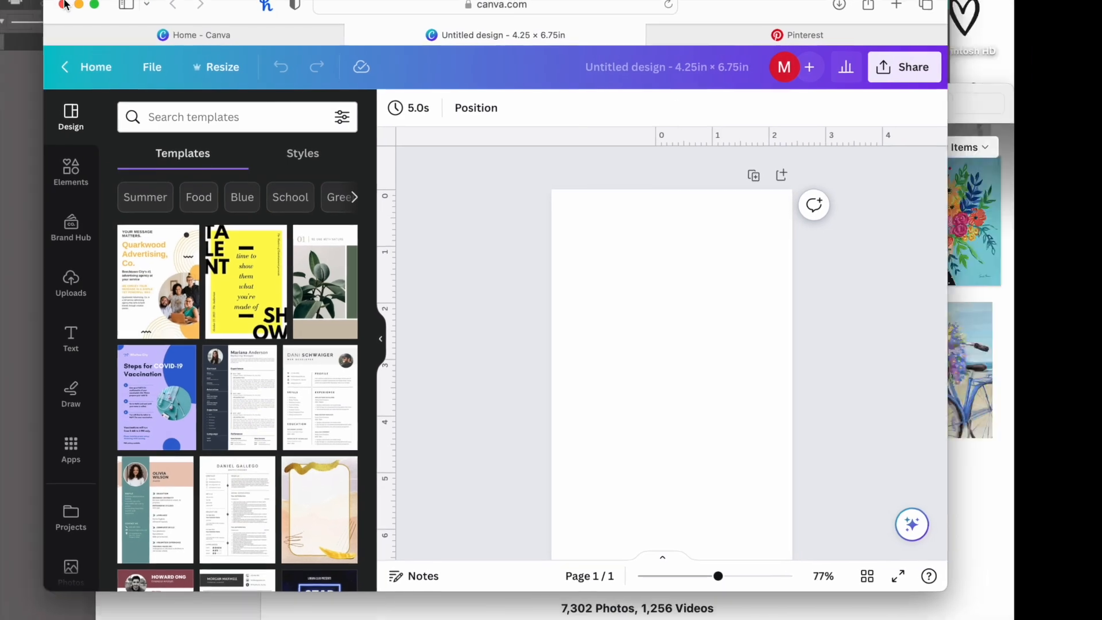
{"action": "left_click_drag", "start_coordinate": [228, 6], "coordinate": [677, 5]}
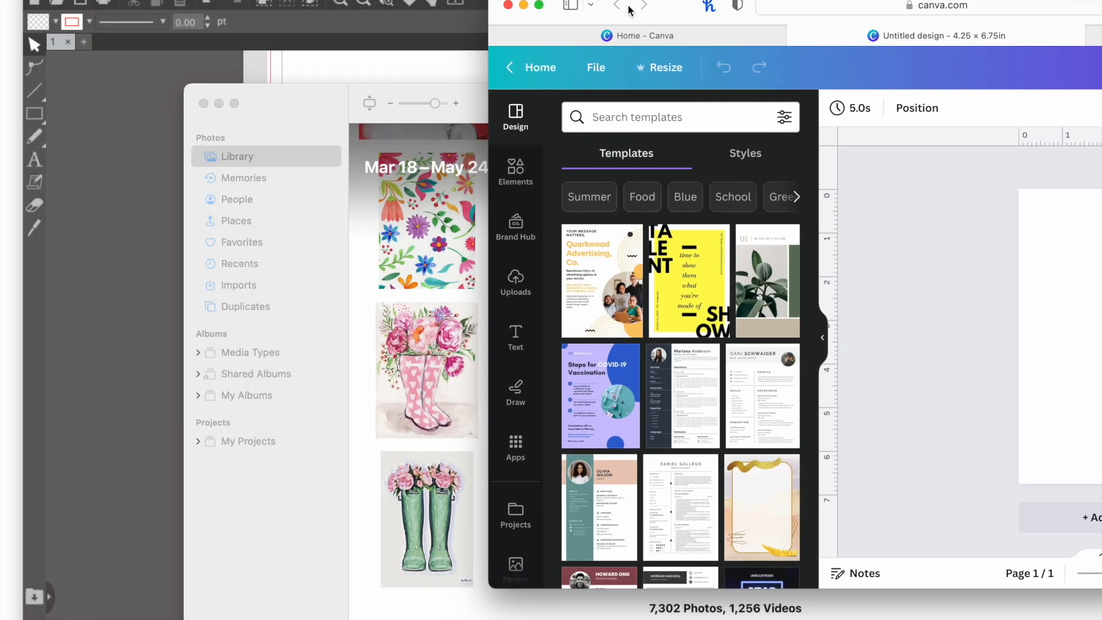
- Upload the green boots image from Photos into the Canva design's uploads and return the design window to full screen
{"action": "left_click", "coordinate": [427, 504]}
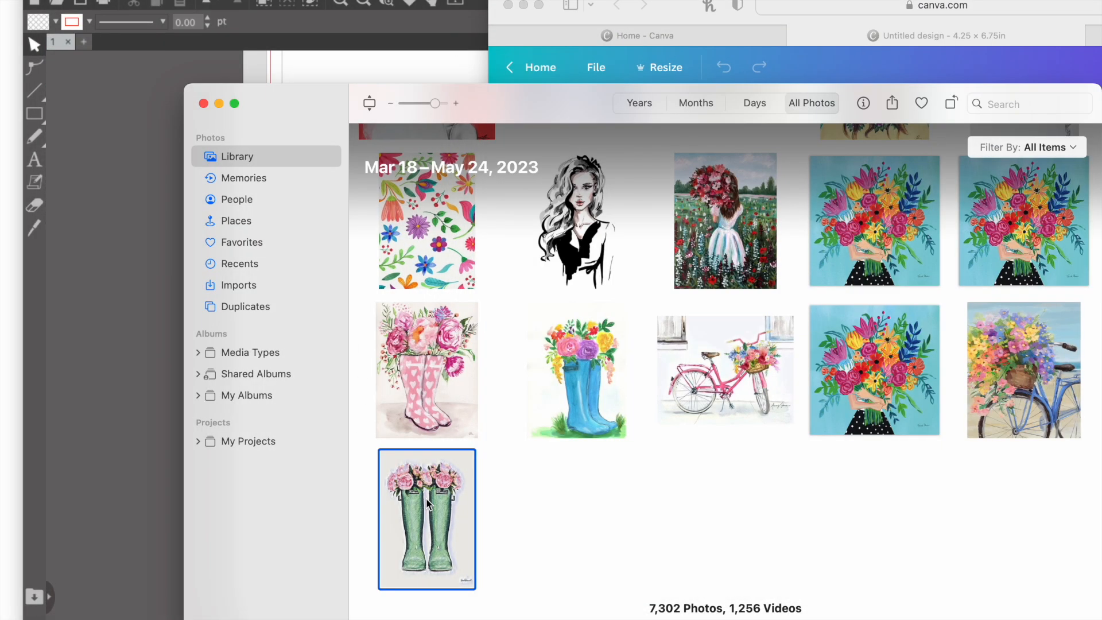
{"action": "left_click_drag", "start_coordinate": [428, 504], "coordinate": [805, 80]}
{"action": "left_click", "coordinate": [219, 103]}
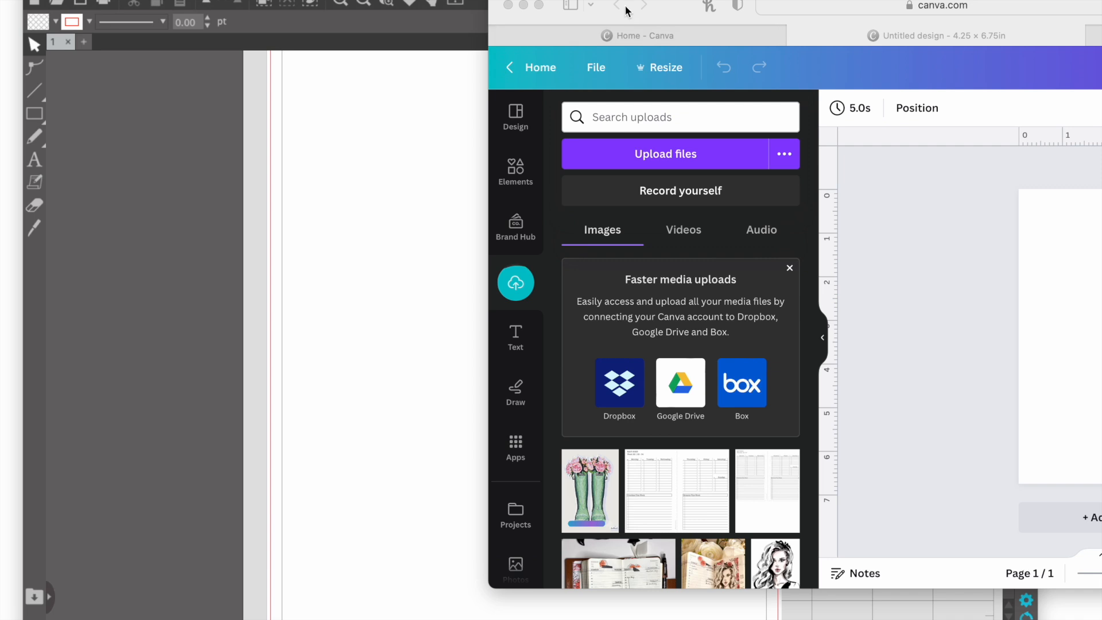
{"action": "double_click", "coordinate": [676, 5]}
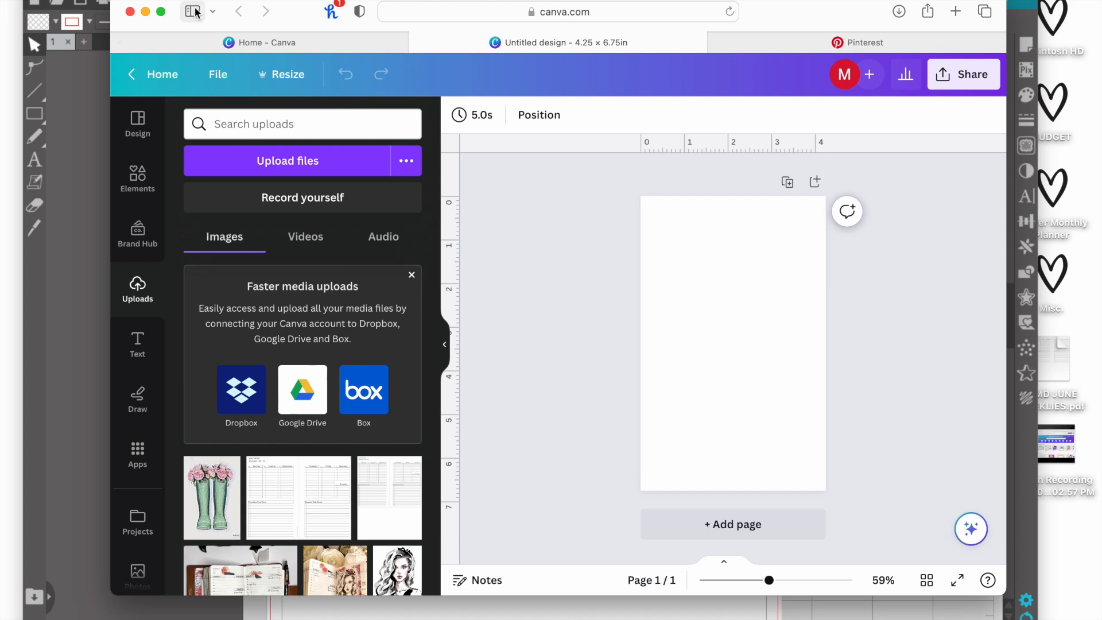
{"action": "left_click", "coordinate": [162, 12]}
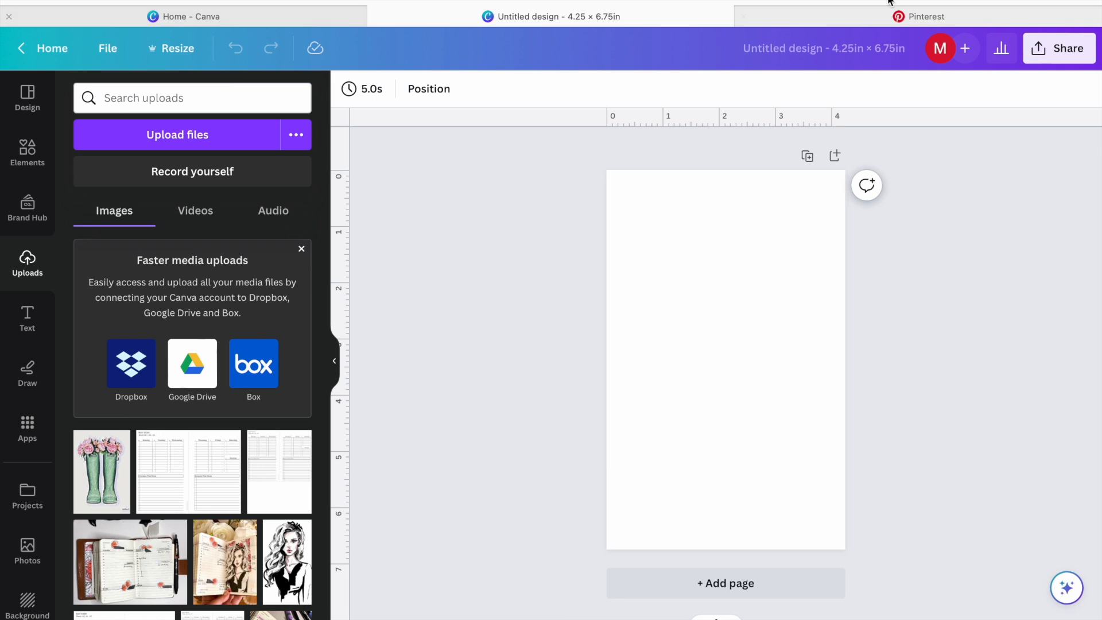
- Close the Pinterest page and place the uploaded green boots image on the blank design page
{"action": "left_click", "coordinate": [744, 17]}
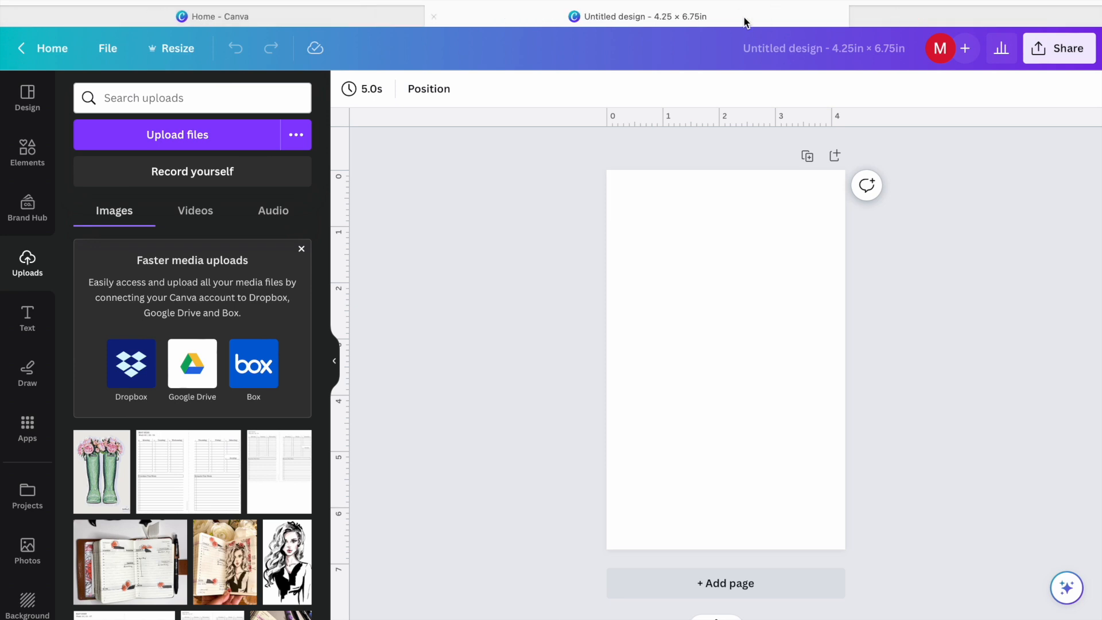
{"action": "left_click", "coordinate": [106, 488]}
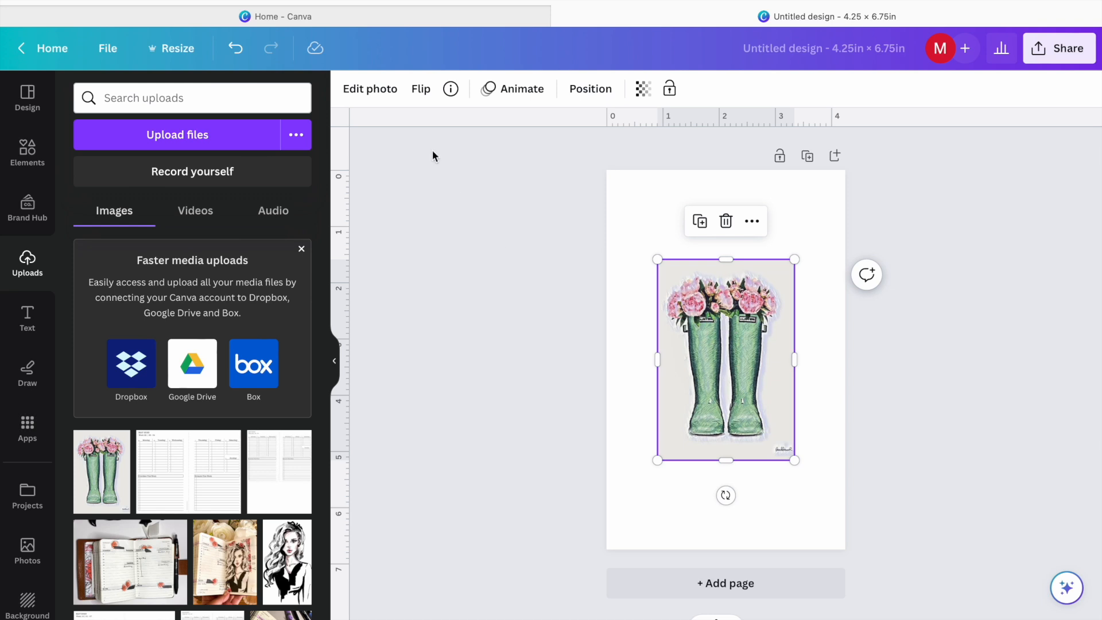
- Try the horizontal and vertical flips on the boots image and flip it back to its original orientation
{"action": "left_click", "coordinate": [419, 90]}
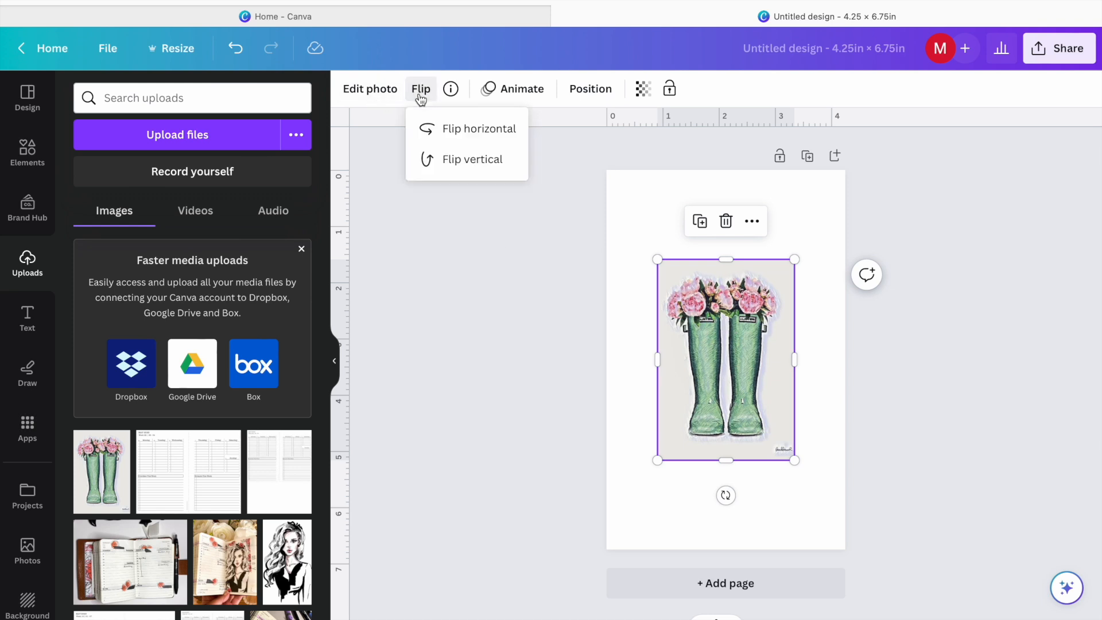
{"action": "left_click", "coordinate": [447, 129]}
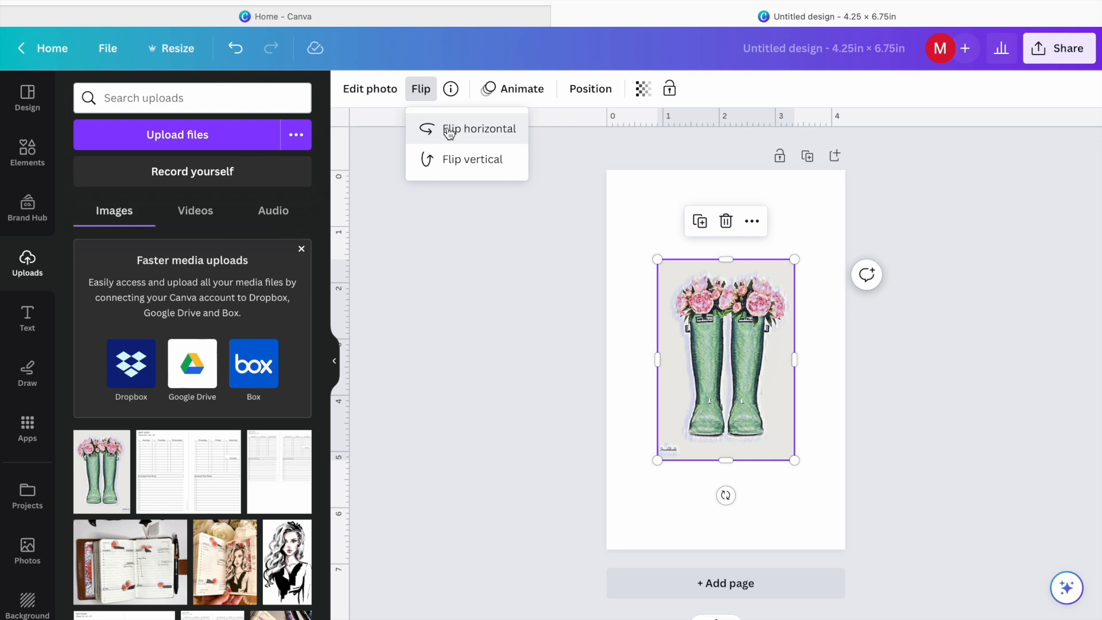
{"action": "left_click", "coordinate": [450, 156]}
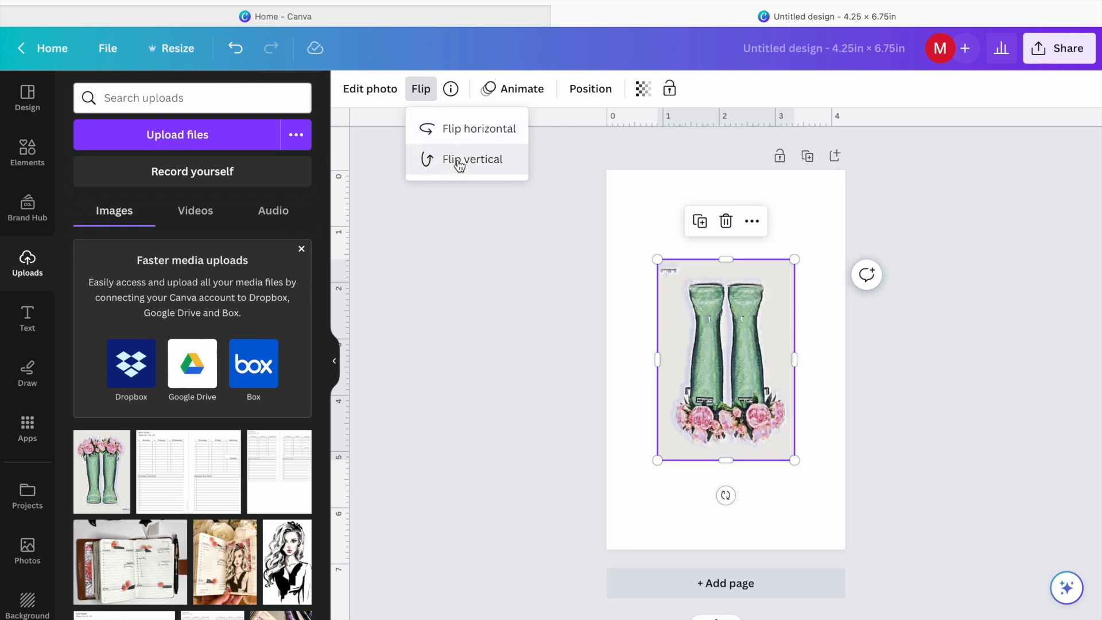
{"action": "left_click", "coordinate": [460, 164]}
{"action": "left_click", "coordinate": [470, 134]}
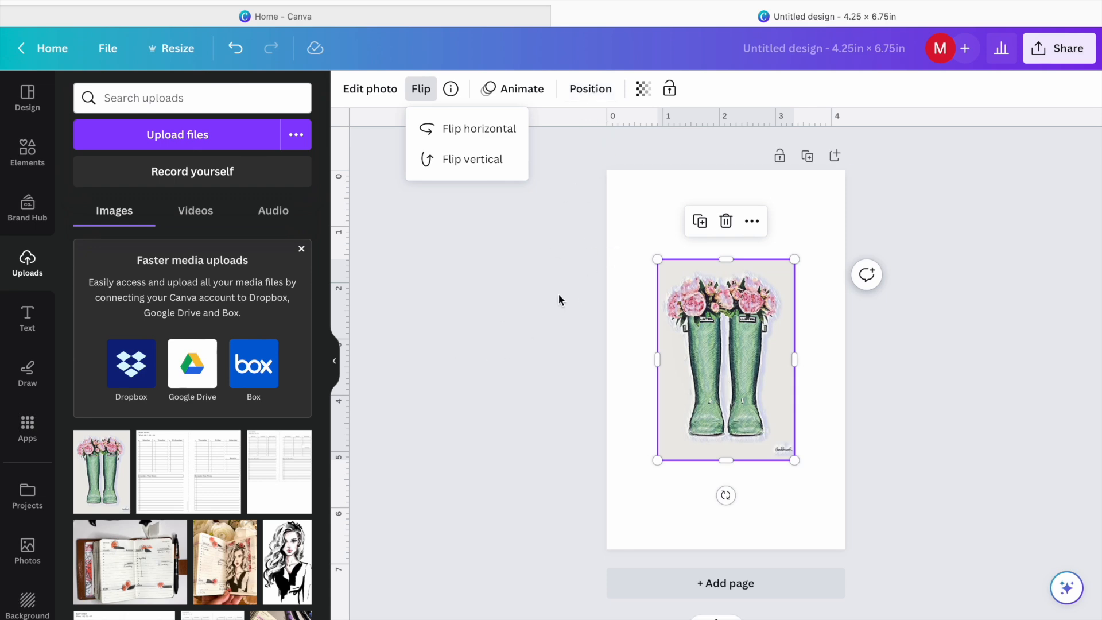
- Try a transparency of 27 on the boots image, restore it to 100, and deselect the image
{"action": "left_click", "coordinate": [642, 88]}
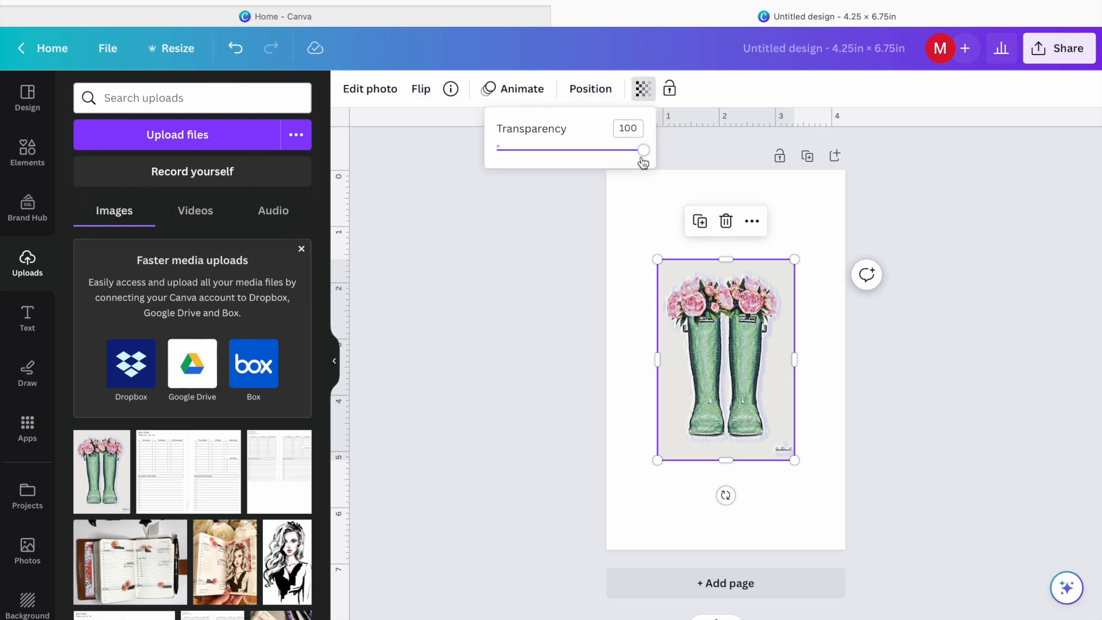
{"action": "left_click_drag", "start_coordinate": [643, 150], "coordinate": [536, 151]}
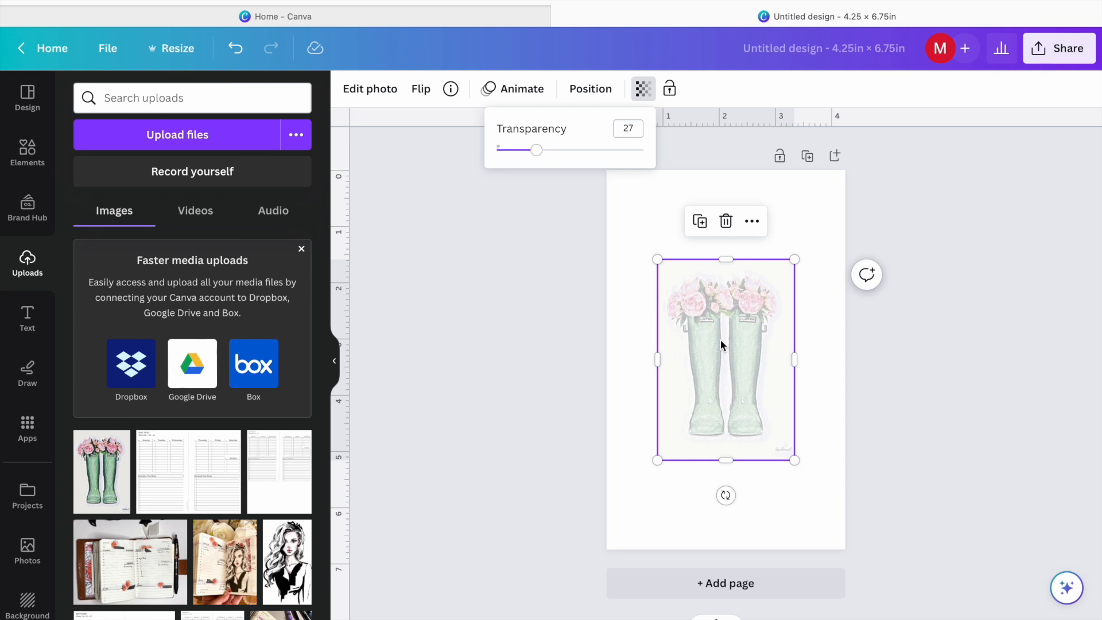
{"action": "left_click_drag", "start_coordinate": [537, 156], "coordinate": [653, 157]}
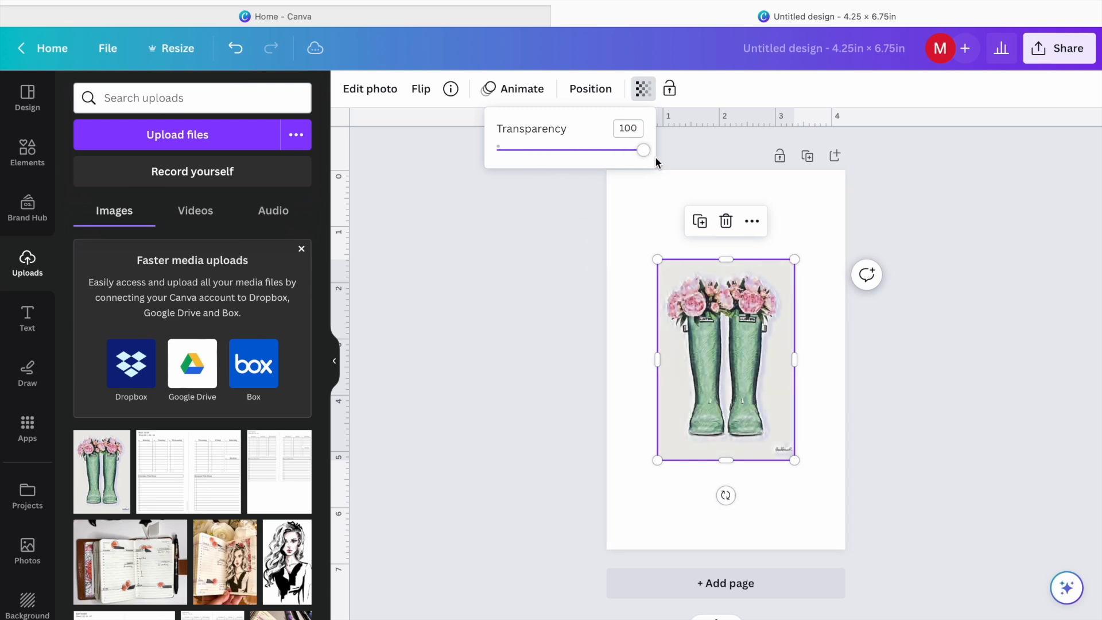
{"action": "left_click", "coordinate": [821, 408]}
- Duplicate the boots image, move the copy up and to the left of the original, and duplicate that copy
{"action": "left_click", "coordinate": [761, 362]}
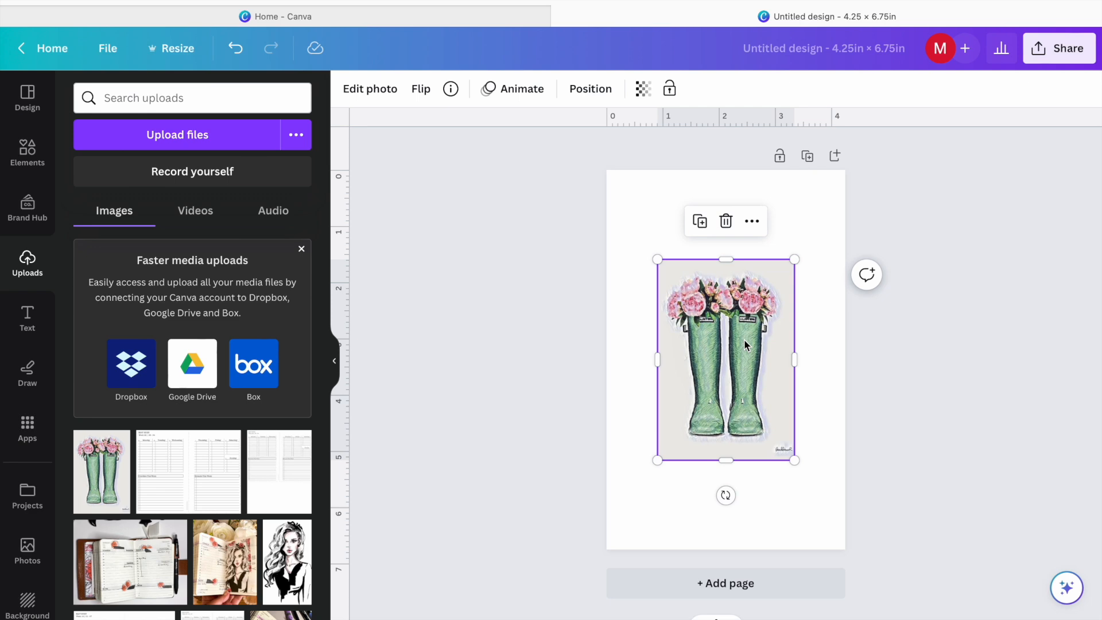
{"action": "left_click", "coordinate": [707, 228]}
{"action": "left_click_drag", "start_coordinate": [755, 339], "coordinate": [679, 288]}
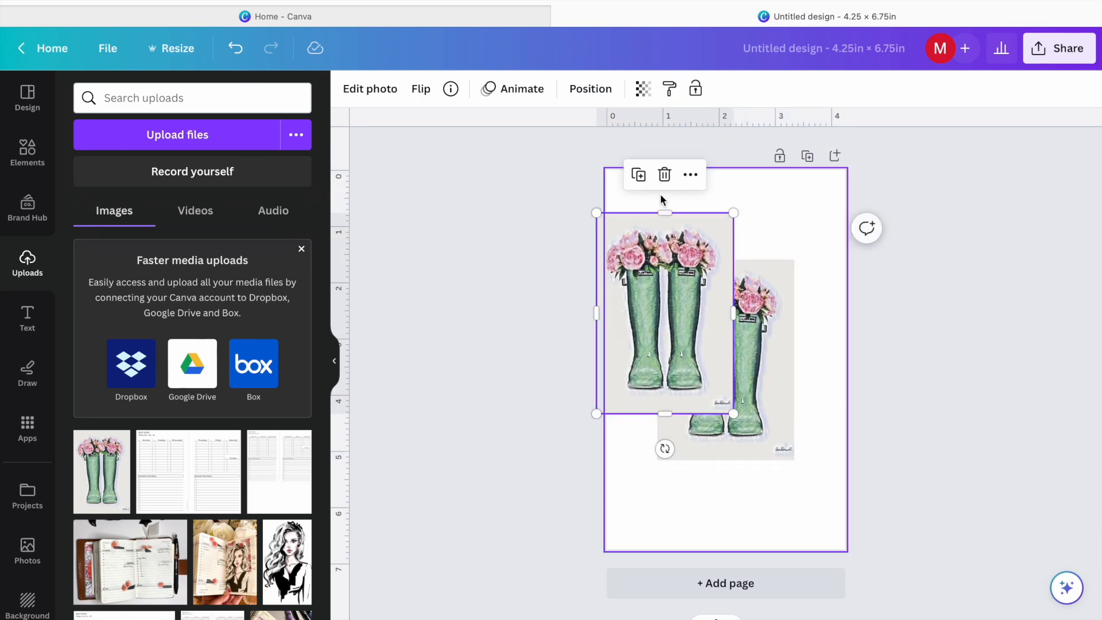
{"action": "left_click", "coordinate": [638, 174]}
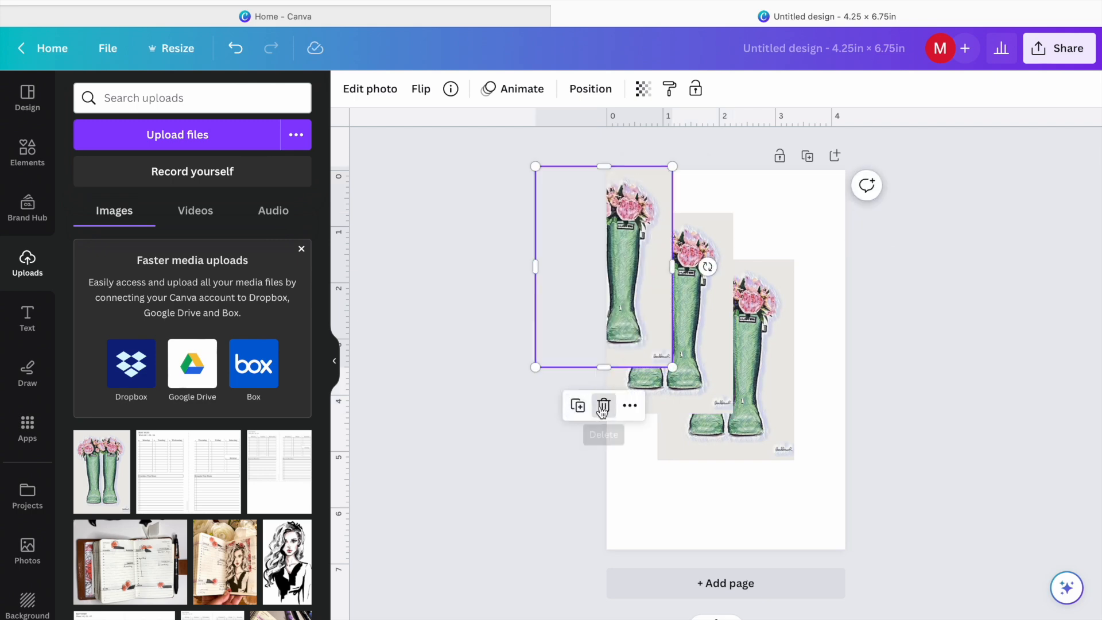
- Delete the two duplicate boots images, keeping only the original on the page
{"action": "left_click", "coordinate": [605, 405]}
{"action": "left_click", "coordinate": [657, 313]}
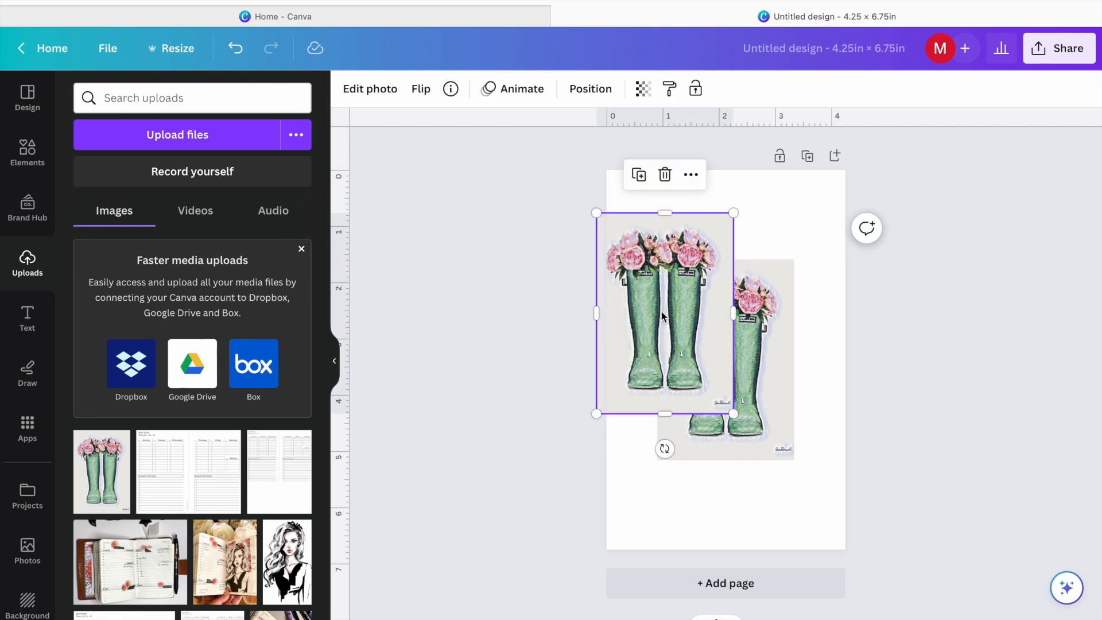
{"action": "left_click", "coordinate": [665, 175]}
- Enlarge the remaining boots image to cover the whole page, centre it horizontally and deselect it
{"action": "left_click", "coordinate": [756, 342]}
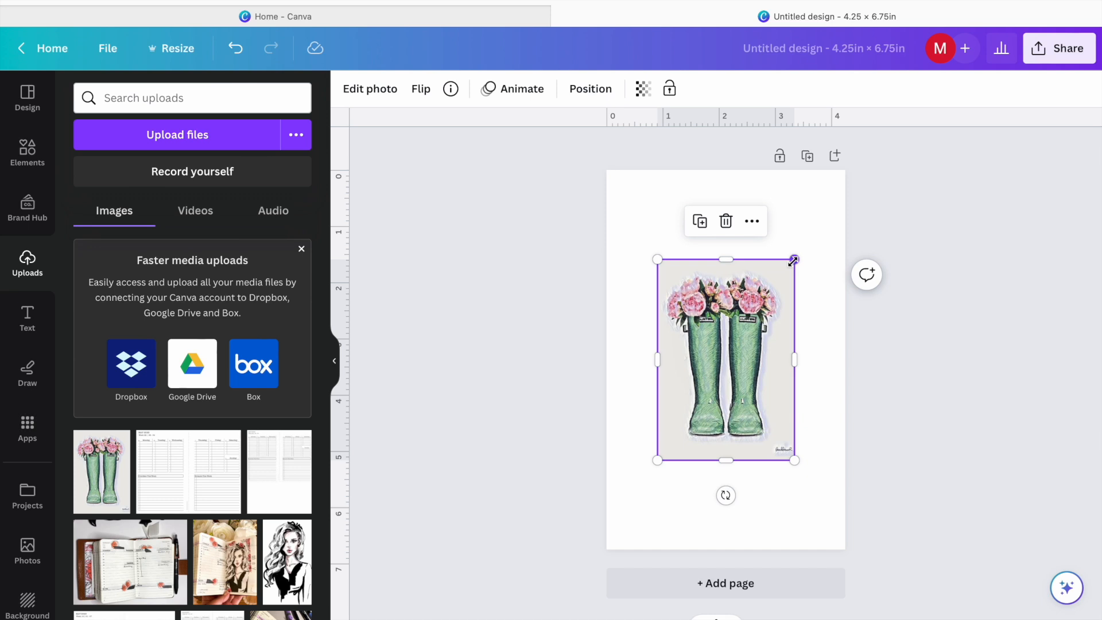
{"action": "left_click_drag", "start_coordinate": [796, 259], "coordinate": [905, 158]}
{"action": "left_click_drag", "start_coordinate": [789, 284], "coordinate": [746, 327]}
{"action": "left_click_drag", "start_coordinate": [615, 508], "coordinate": [577, 567]}
{"action": "left_click_drag", "start_coordinate": [699, 486], "coordinate": [713, 470]}
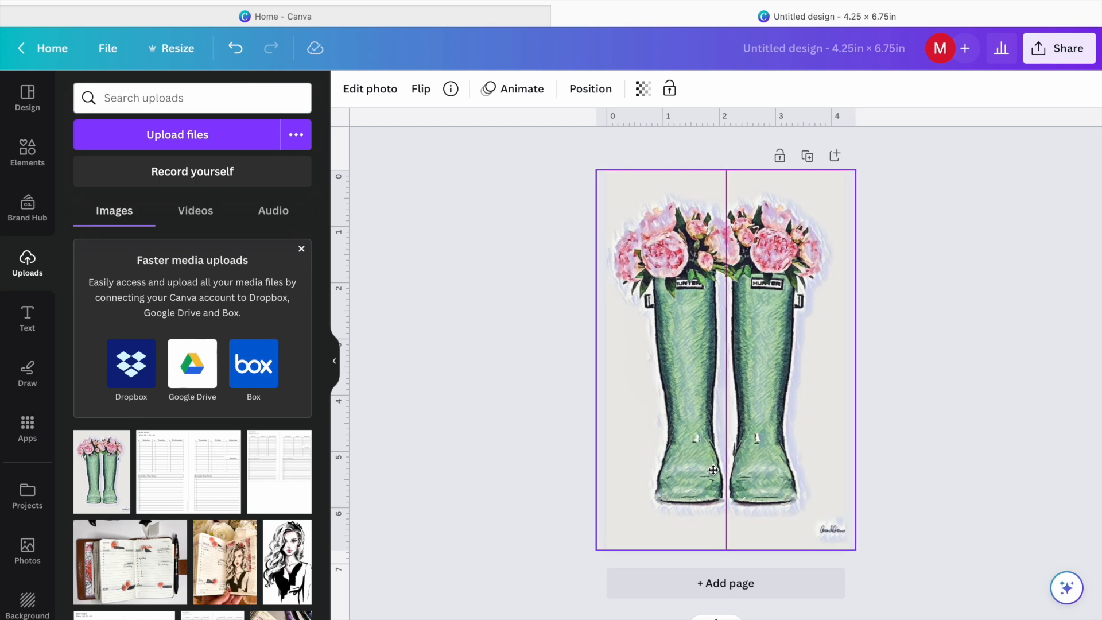
{"action": "left_click_drag", "start_coordinate": [713, 470], "coordinate": [713, 470]}
{"action": "left_click", "coordinate": [915, 419]}
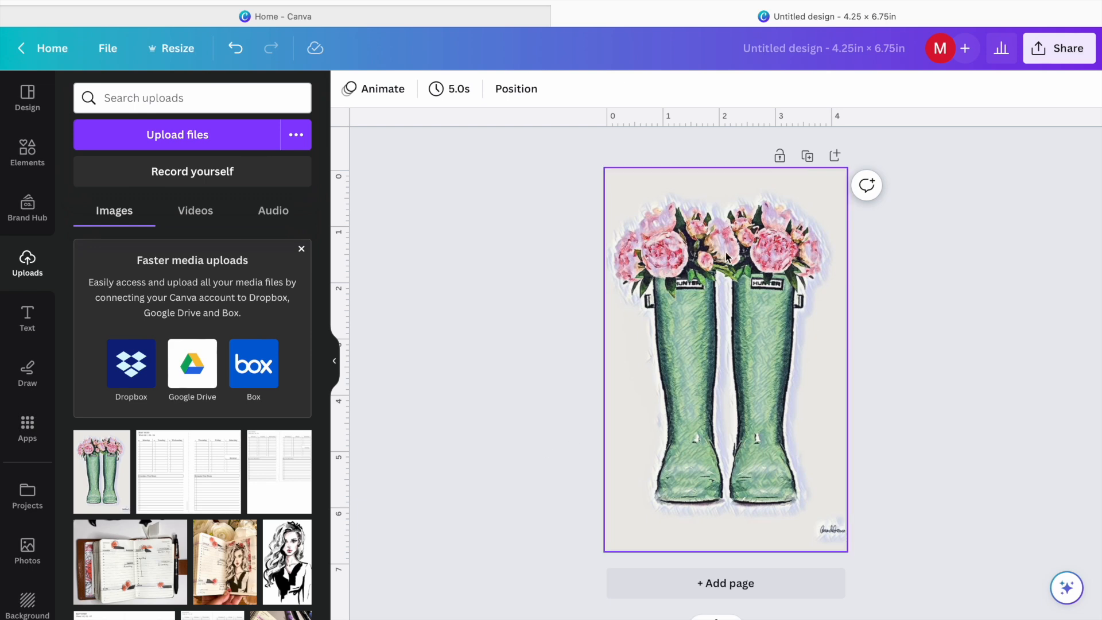
{"action": "left_click", "coordinate": [25, 167]}
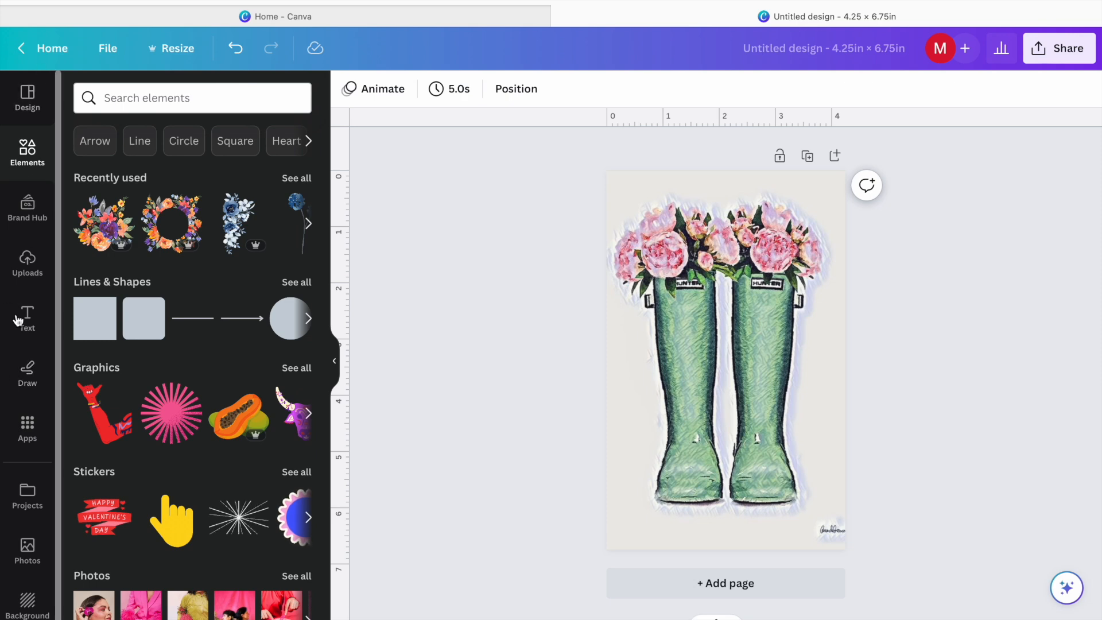
{"action": "left_click", "coordinate": [31, 101]}
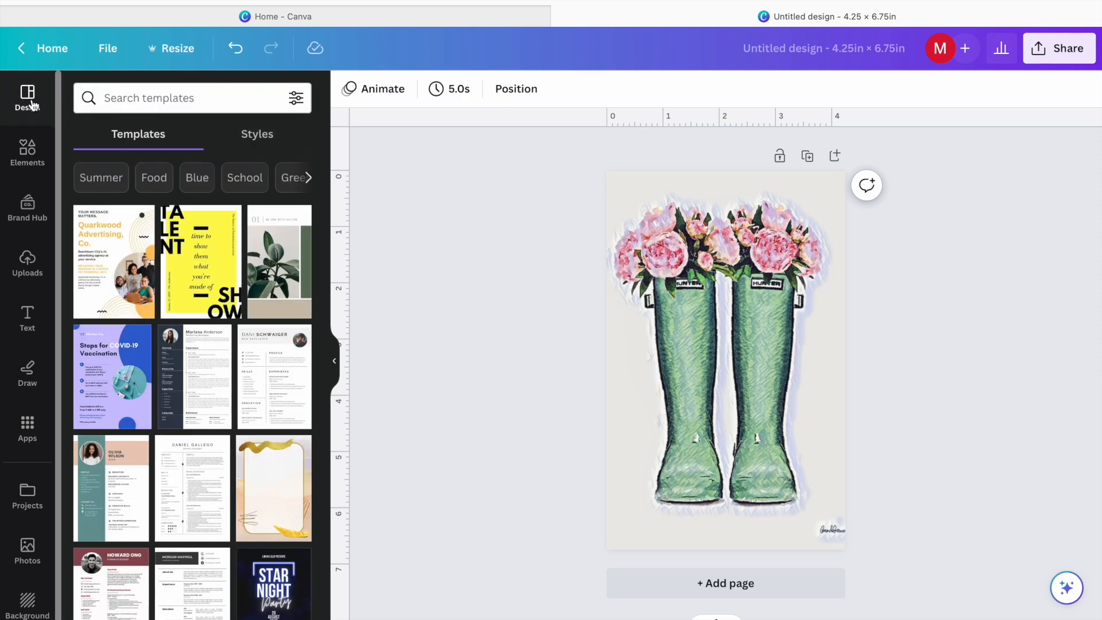
{"action": "left_click", "coordinate": [29, 278]}
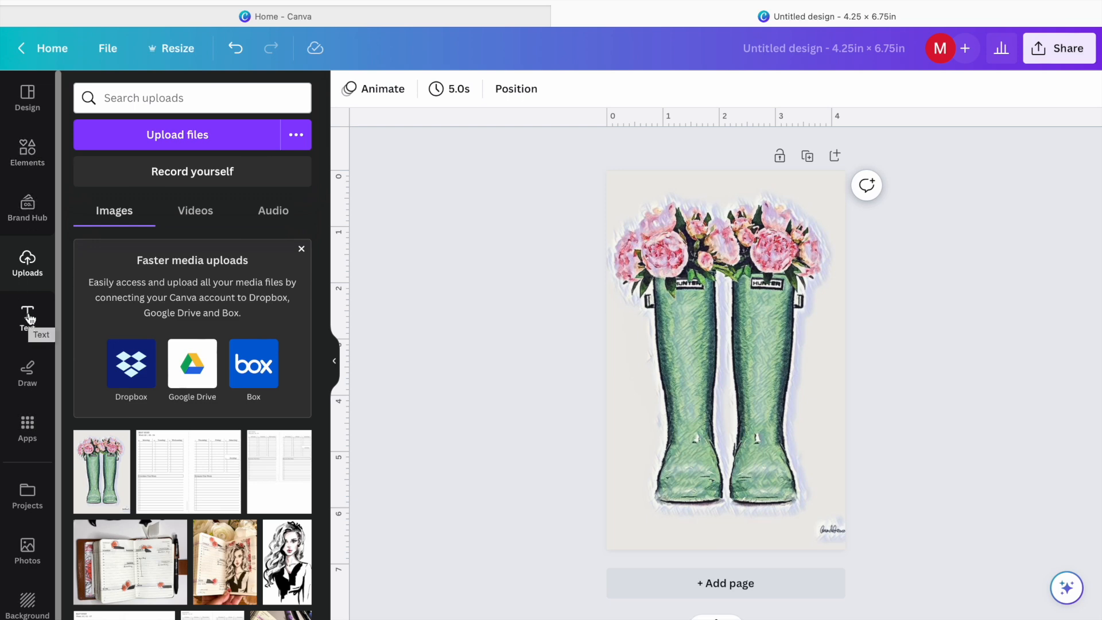
- Search the elements library for "spring flowers" and show all graphics results
{"action": "left_click", "coordinate": [27, 160]}
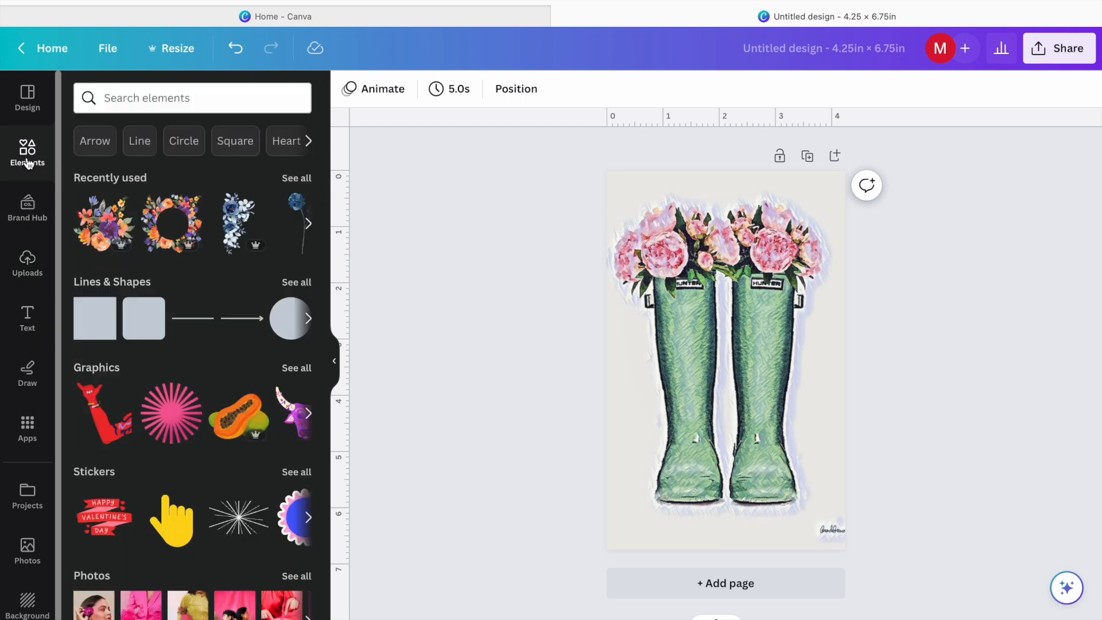
{"action": "left_click", "coordinate": [106, 97]}
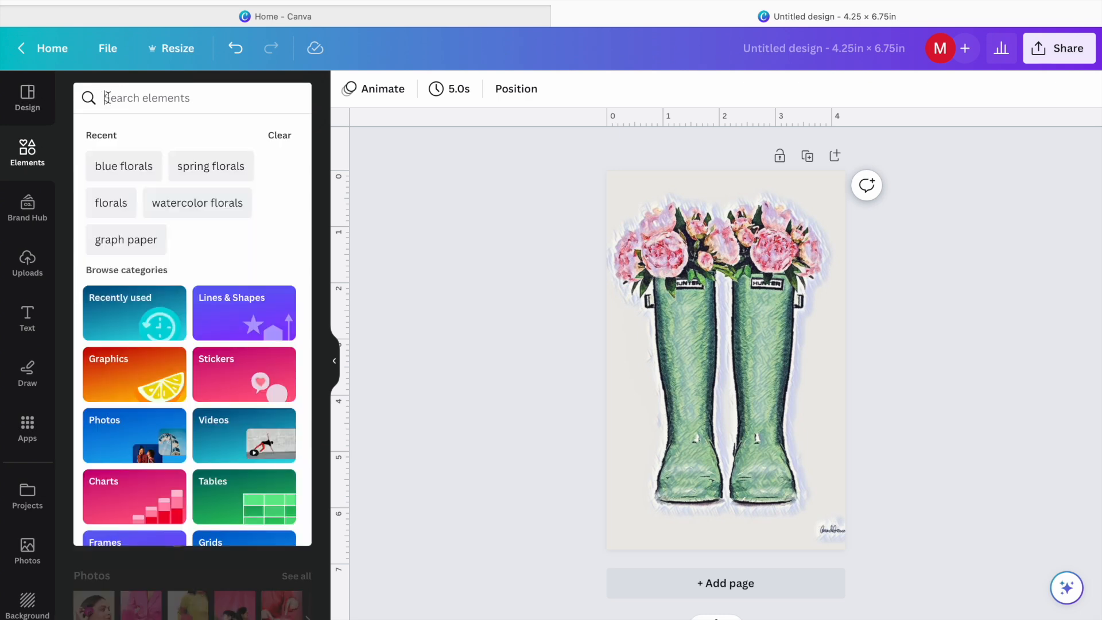
{"action": "type", "text": "spring flow"}
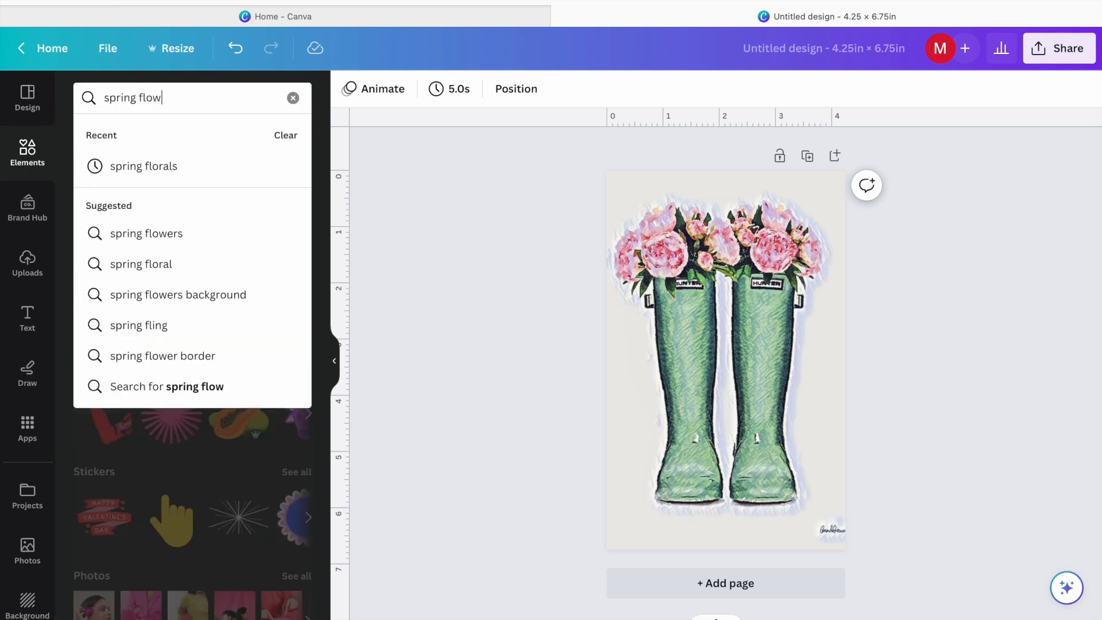
{"action": "type", "text": "ers"}
{"action": "key", "text": "Return"}
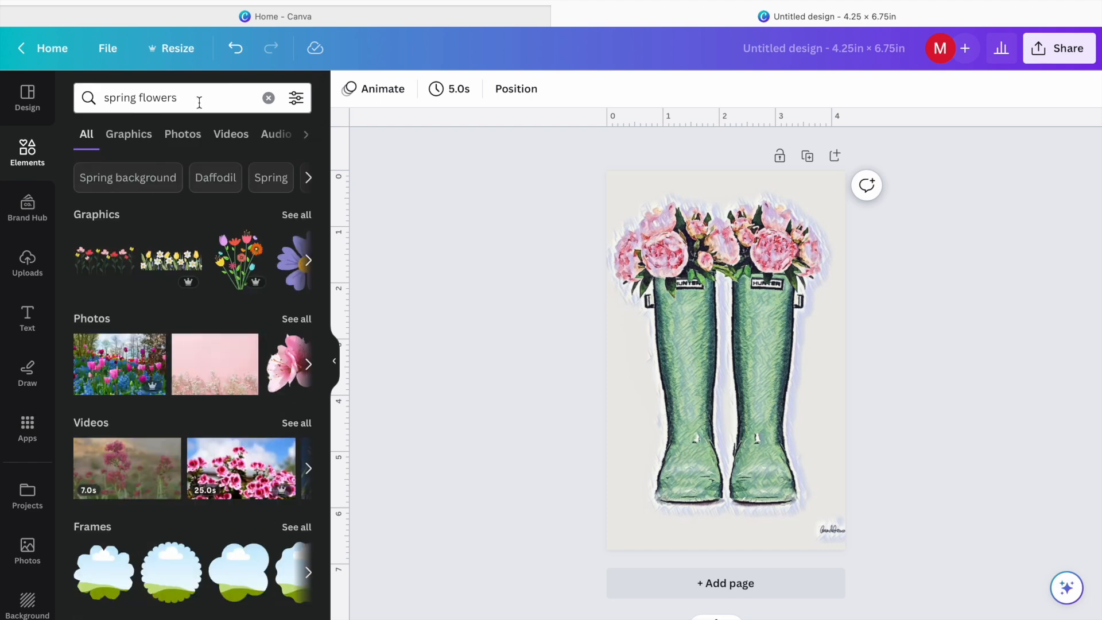
{"action": "left_click", "coordinate": [296, 215]}
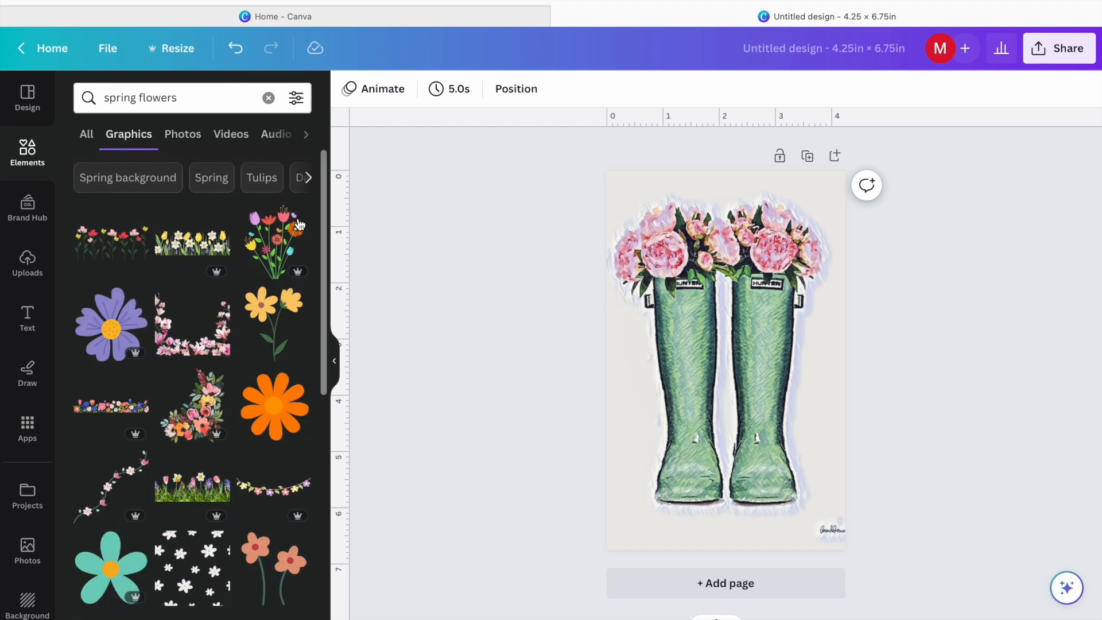
- Try the pale pink flower-and-butterfly graphic at reduced size over the left boot's flowers, and delete it
{"action": "scroll", "coordinate": [245, 423], "scroll_direction": "down", "scroll_amount": 5}
{"action": "scroll", "coordinate": [245, 424], "scroll_direction": "down", "scroll_amount": 6}
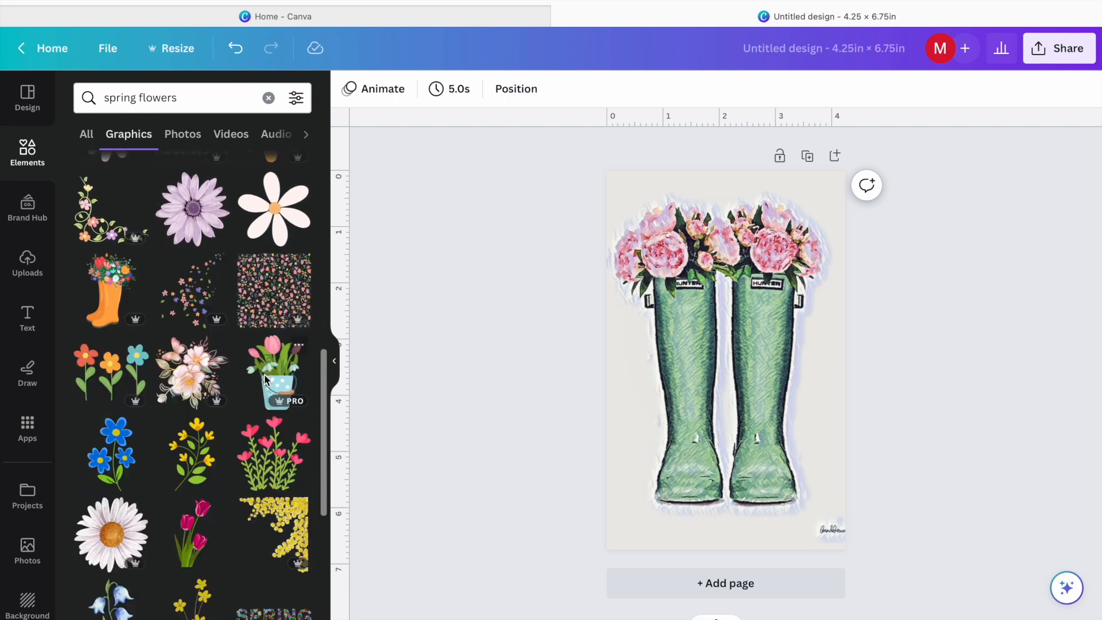
{"action": "scroll", "coordinate": [264, 373], "scroll_direction": "down", "scroll_amount": 2}
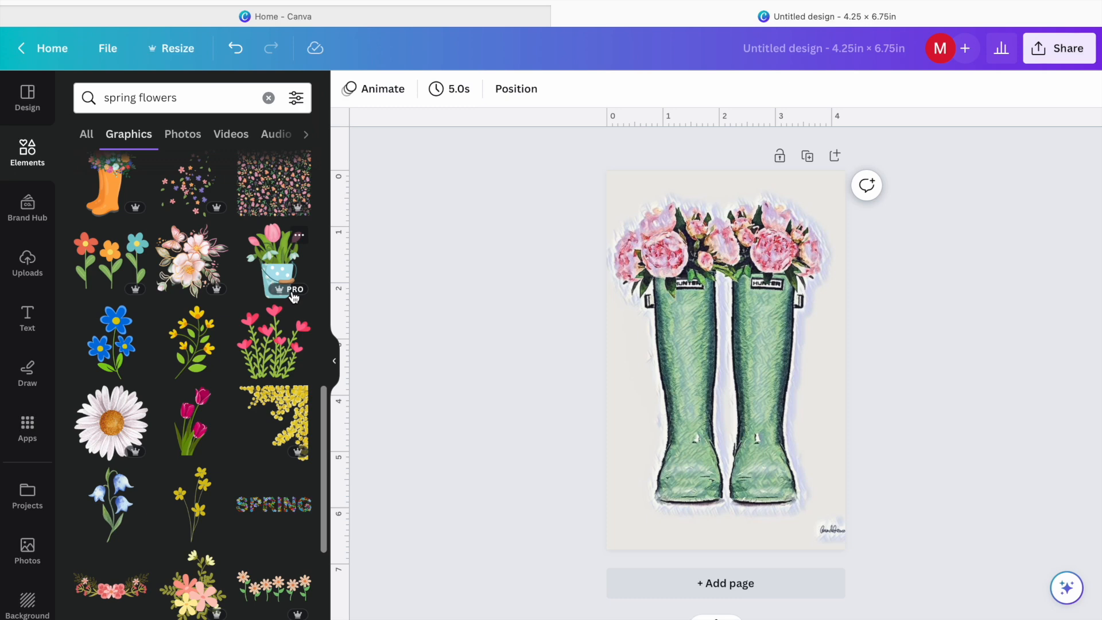
{"action": "left_click", "coordinate": [194, 270]}
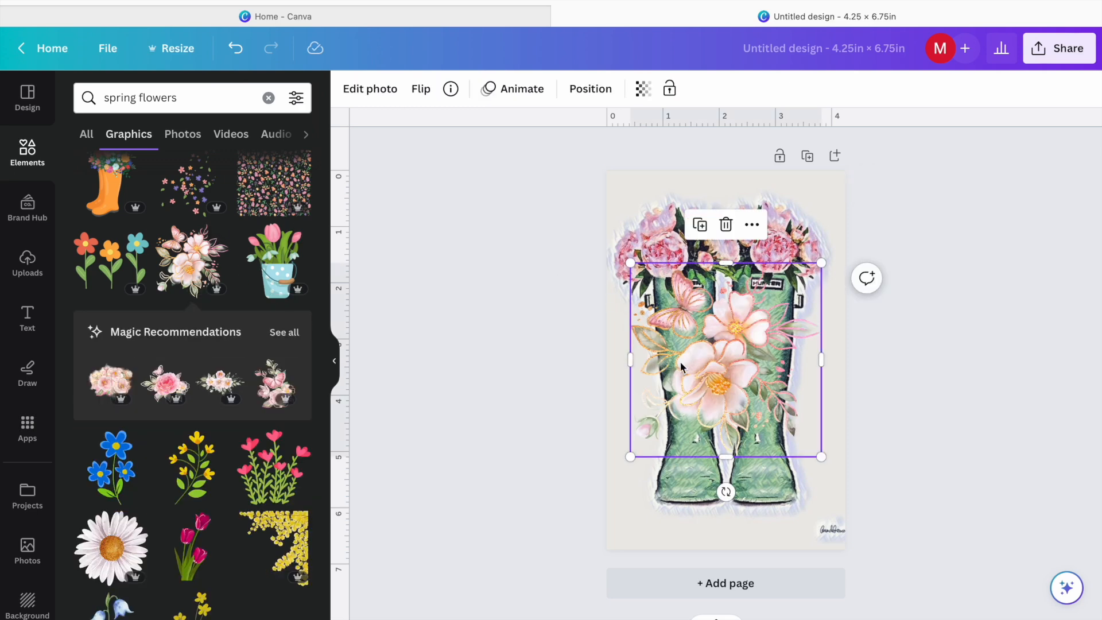
{"action": "left_click_drag", "start_coordinate": [704, 360], "coordinate": [655, 249]}
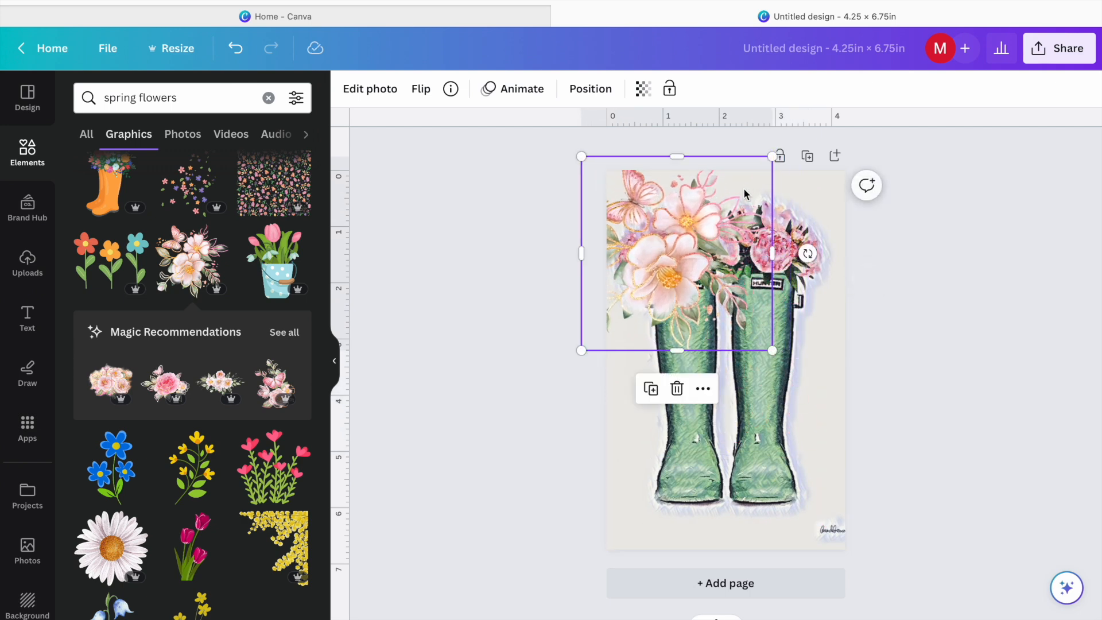
{"action": "left_click_drag", "start_coordinate": [768, 166], "coordinate": [713, 214]}
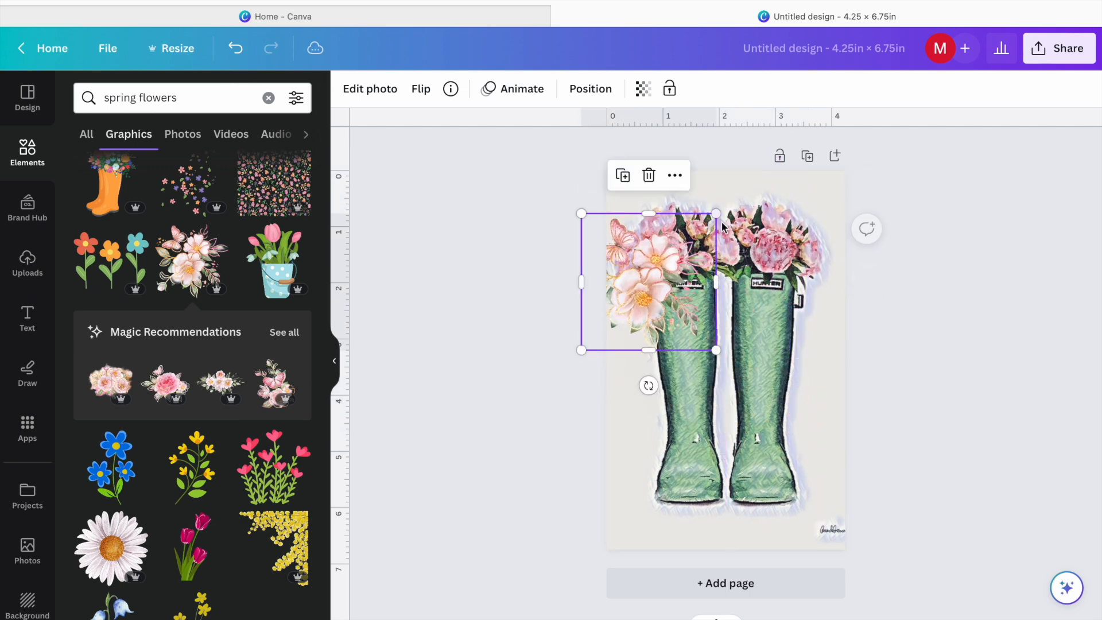
{"action": "left_click_drag", "start_coordinate": [646, 294], "coordinate": [679, 263]}
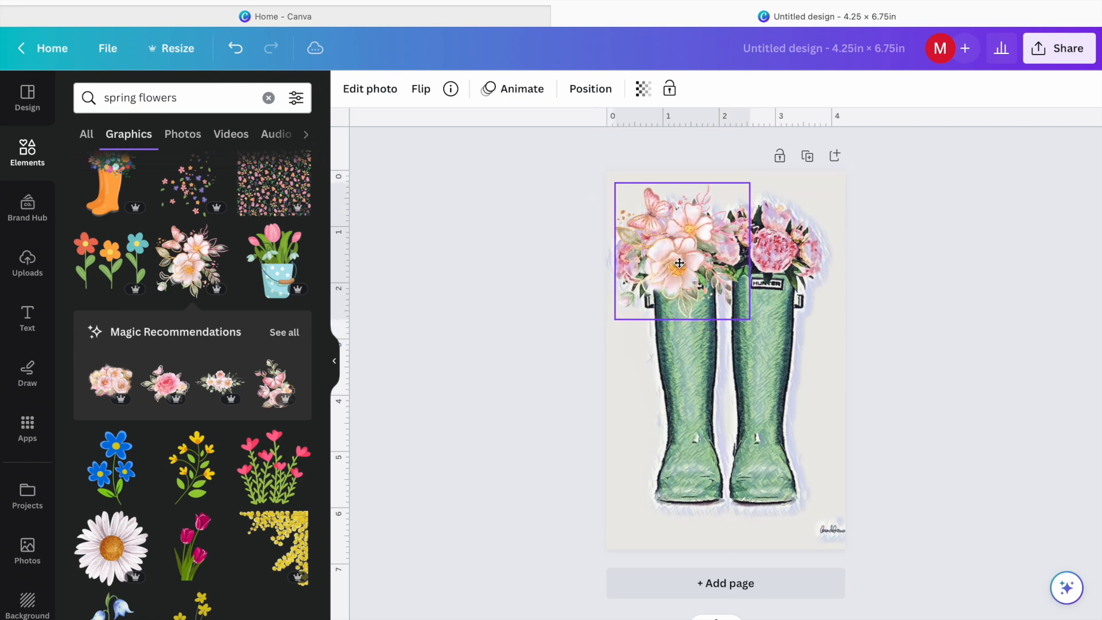
{"action": "left_click", "coordinate": [914, 353]}
{"action": "left_click", "coordinate": [680, 243]}
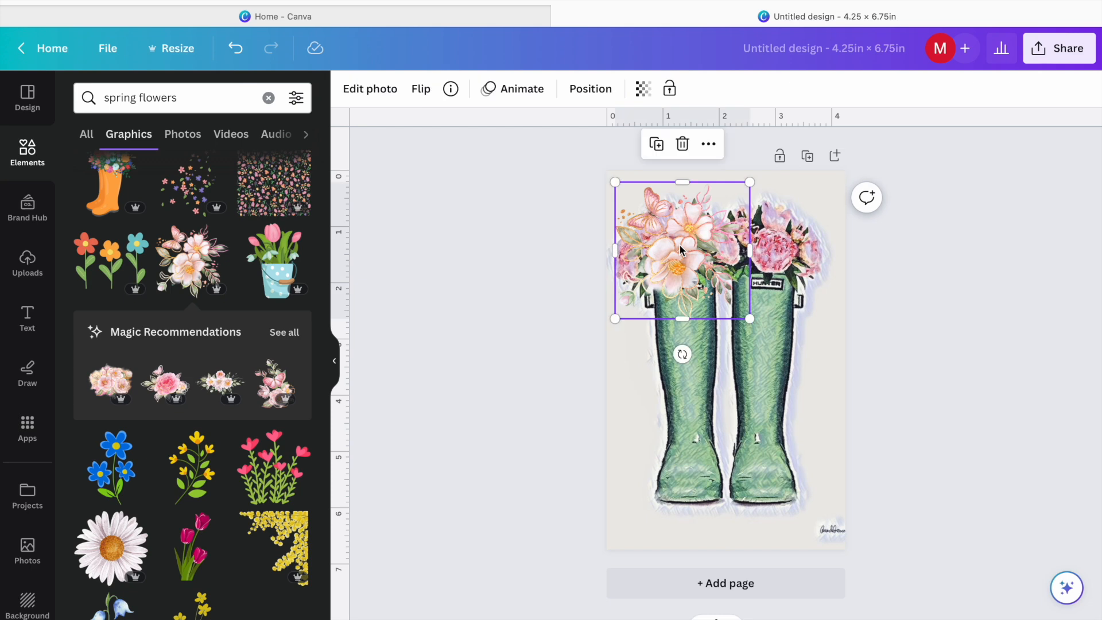
{"action": "key", "text": "Delete"}
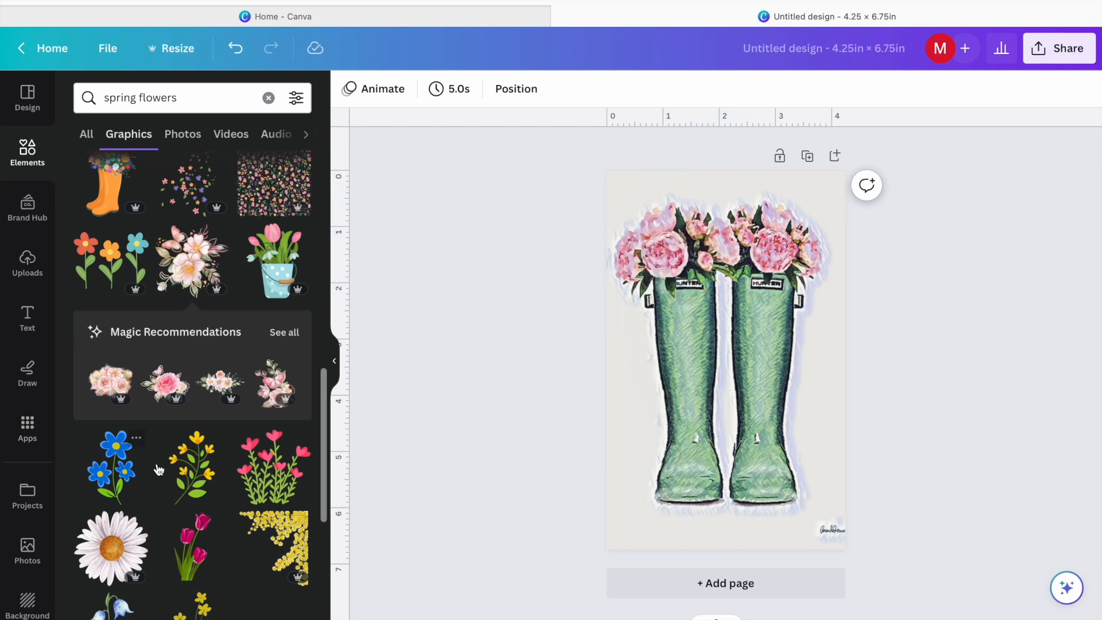
- Try the pink rose bouquet from the full magic recommendations over the left boot's flowers and duplicate it
{"action": "left_click", "coordinate": [291, 335]}
{"action": "scroll", "coordinate": [244, 423], "scroll_direction": "down", "scroll_amount": 10}
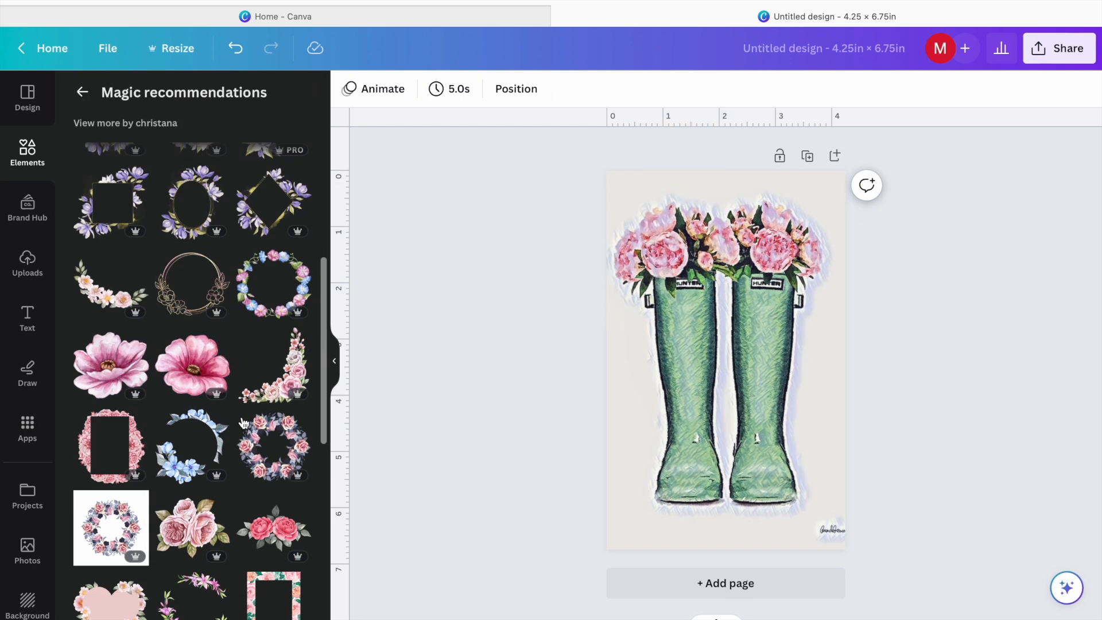
{"action": "scroll", "coordinate": [244, 423], "scroll_direction": "down", "scroll_amount": 5}
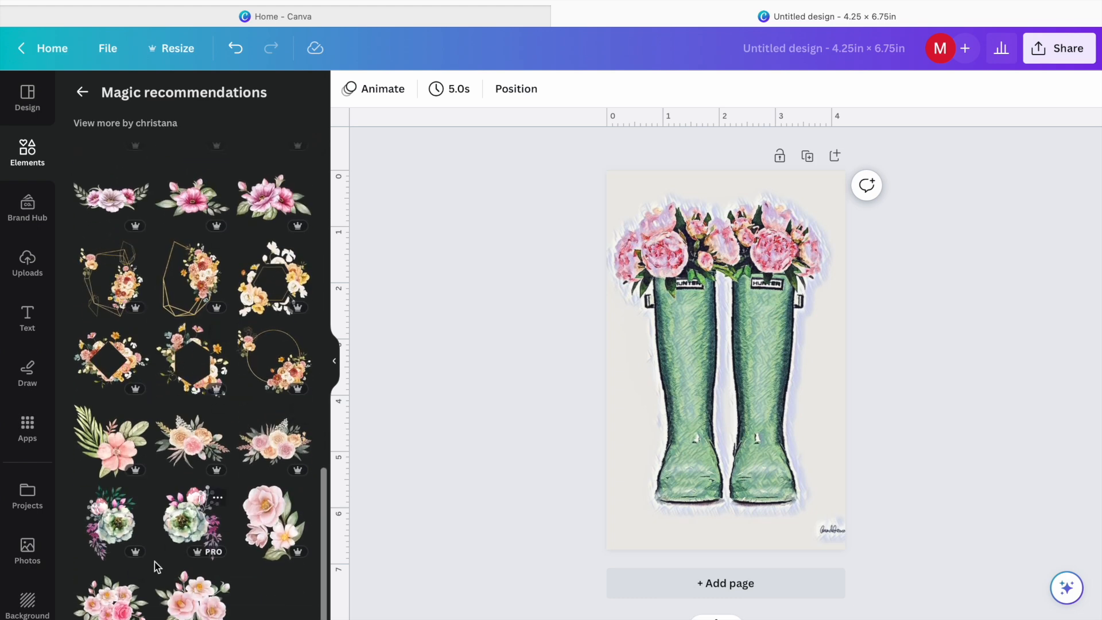
{"action": "left_click", "coordinate": [112, 599]}
{"action": "left_click_drag", "start_coordinate": [708, 342], "coordinate": [666, 236]}
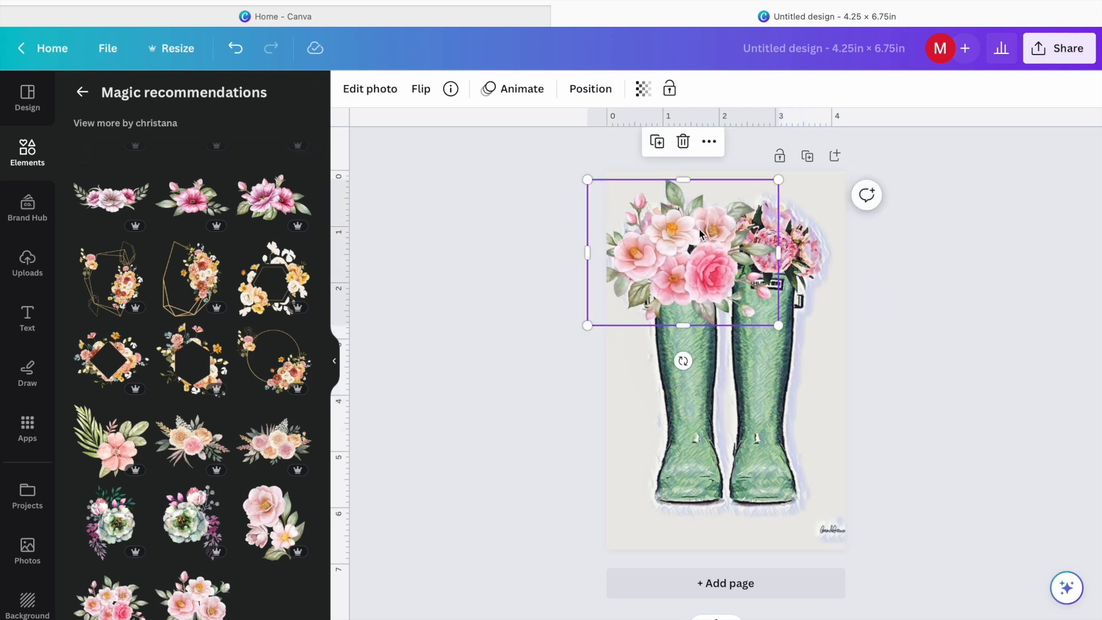
{"action": "left_click", "coordinate": [657, 142]}
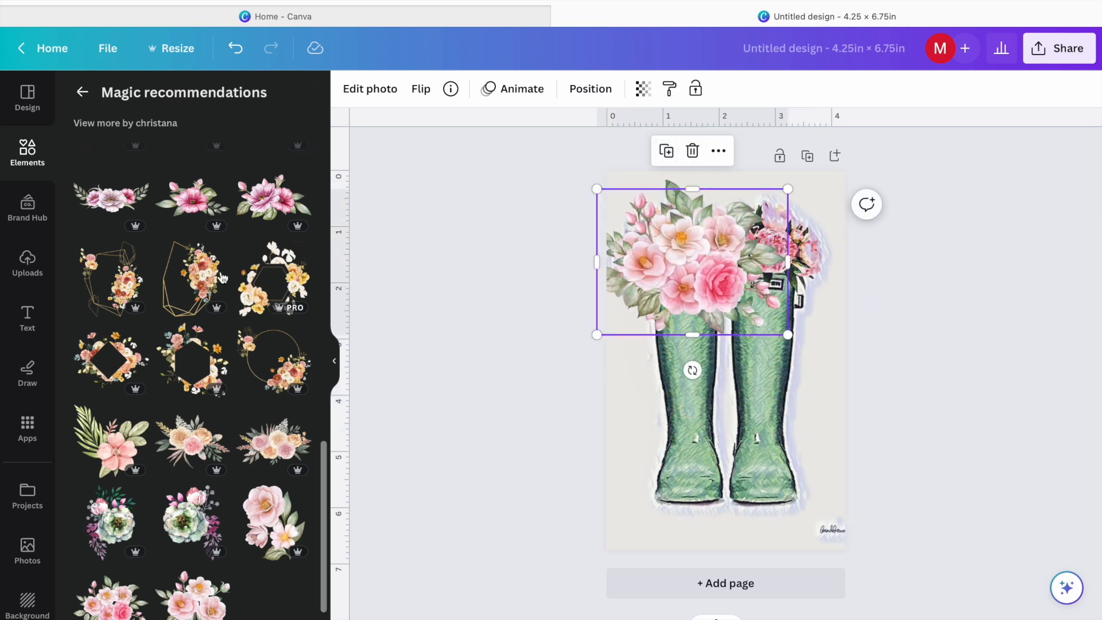
- Return to the element search results and extend the graphics search to "spring flowers bouquet"
{"action": "left_click", "coordinate": [78, 102]}
{"action": "scroll", "coordinate": [219, 438], "scroll_direction": "down", "scroll_amount": 7}
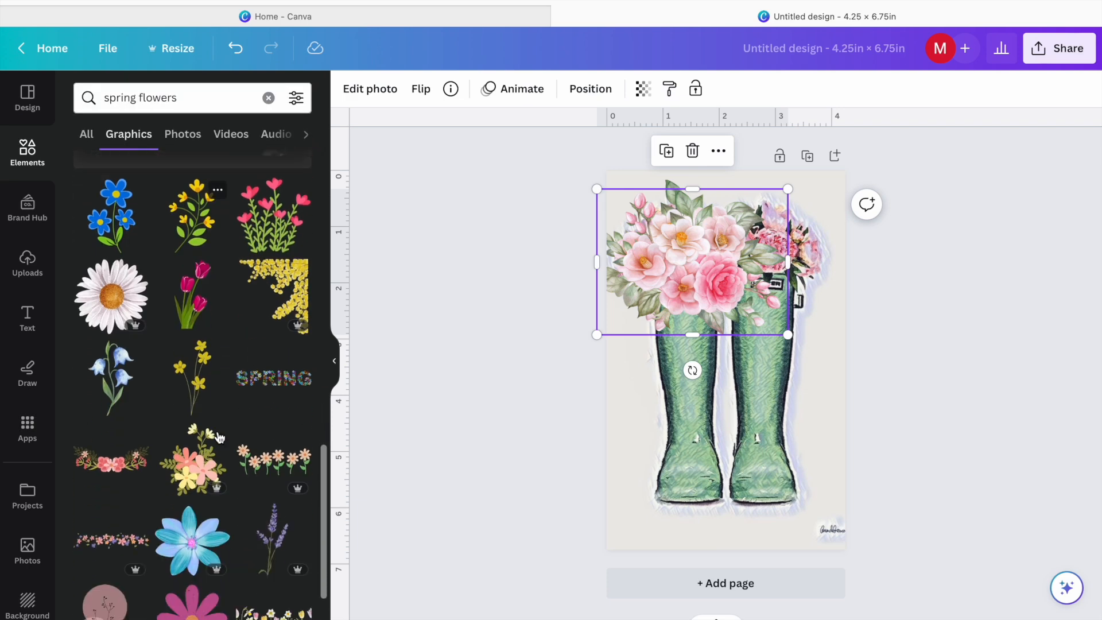
{"action": "scroll", "coordinate": [220, 438], "scroll_direction": "down", "scroll_amount": 3}
{"action": "left_click", "coordinate": [195, 96]}
{"action": "type", "text": "bouqu"}
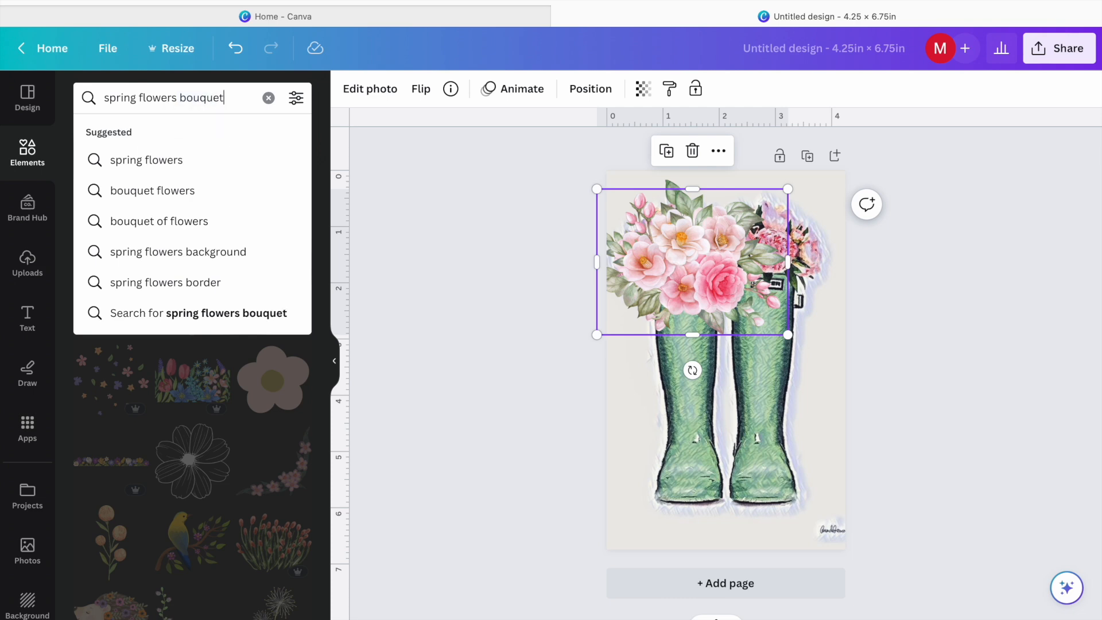
{"action": "type", "text": "et"}
{"action": "key", "text": "Return"}
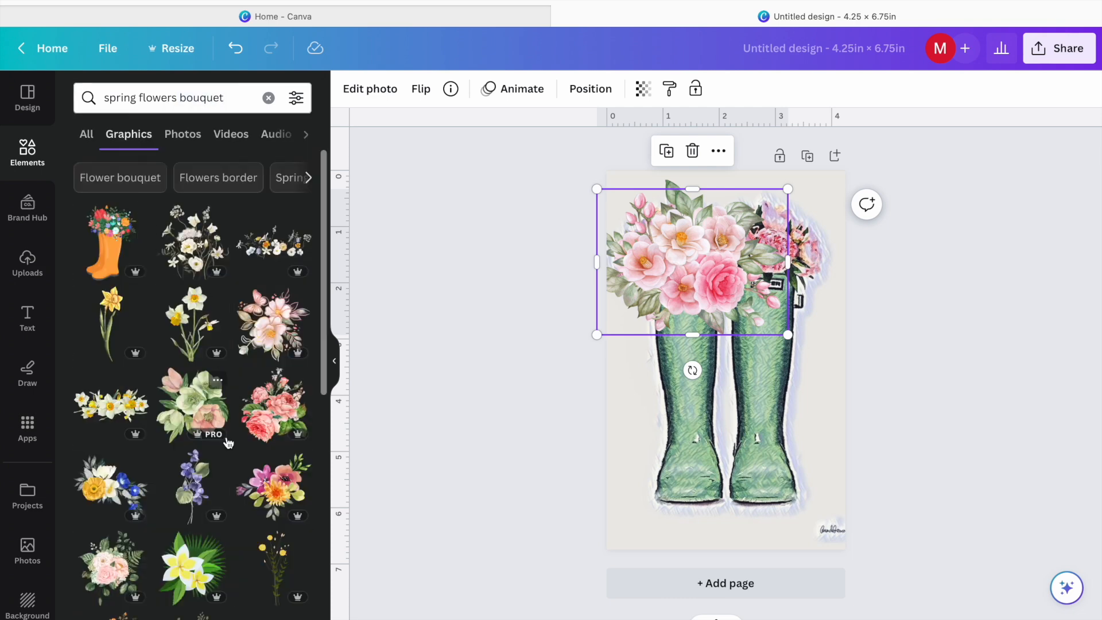
- Add the coral rose bouquet graphic, shrink it and position it over the left boot's flowers
{"action": "scroll", "coordinate": [270, 330], "scroll_direction": "down", "scroll_amount": 3}
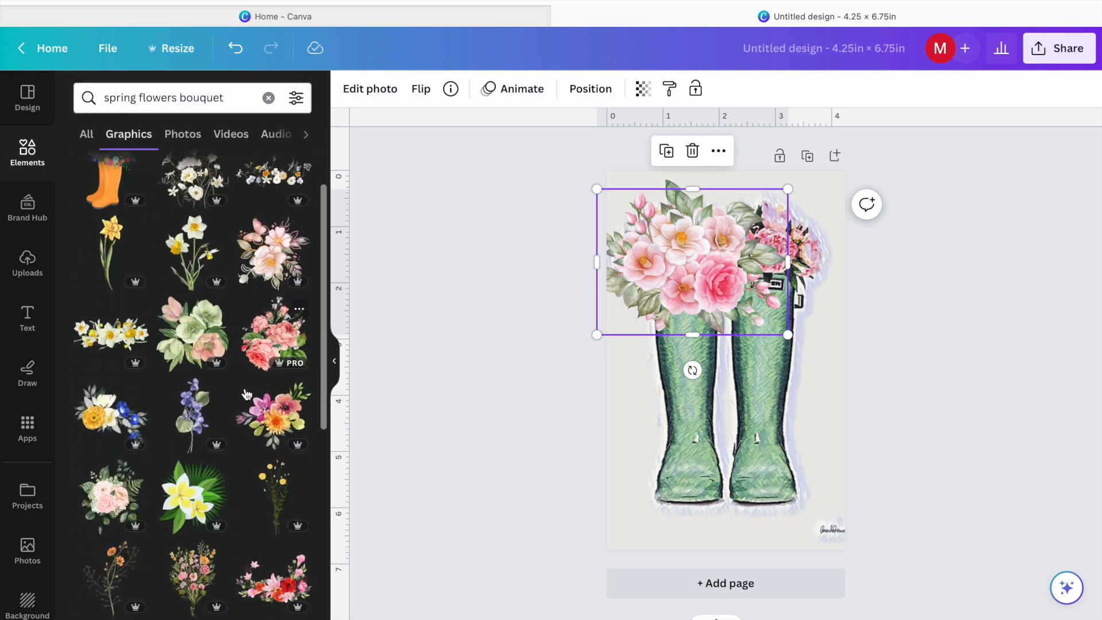
{"action": "left_click", "coordinate": [268, 328]}
{"action": "left_click_drag", "start_coordinate": [681, 359], "coordinate": [642, 242]}
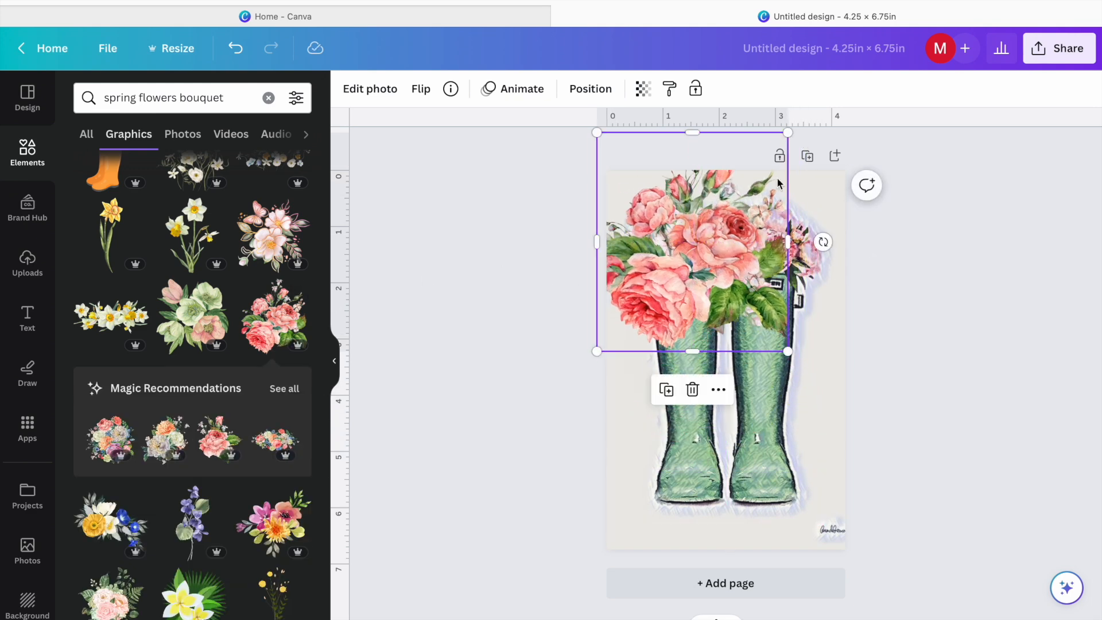
{"action": "left_click_drag", "start_coordinate": [788, 132], "coordinate": [739, 190]}
{"action": "left_click_drag", "start_coordinate": [678, 277], "coordinate": [693, 247]}
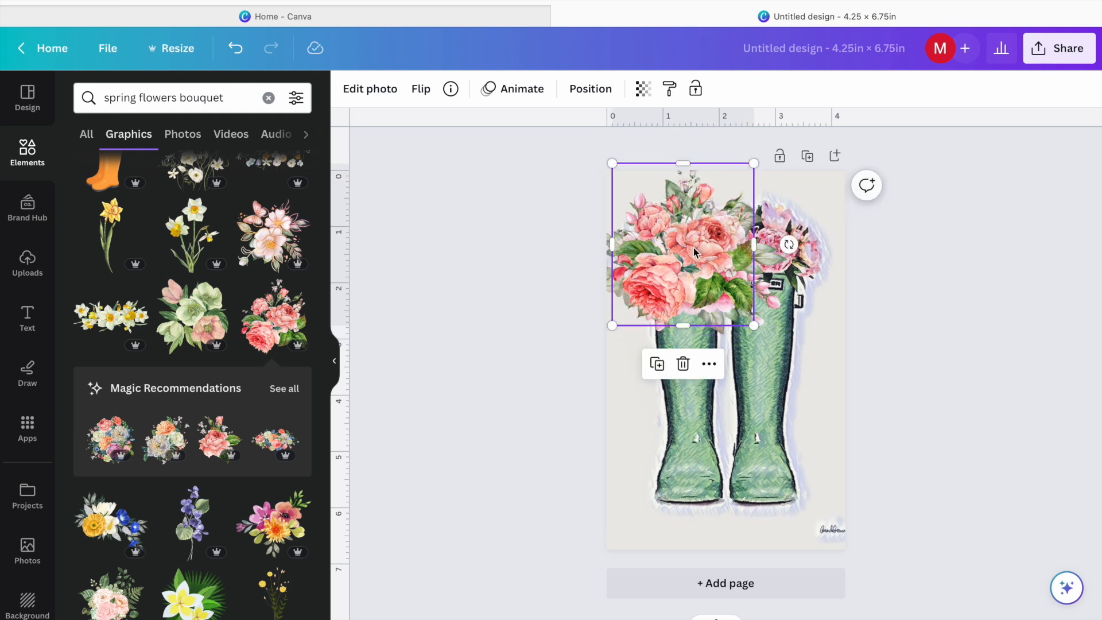
- Delete the coral rose bouquet and both pink rose bouquets from the left boot
{"action": "key", "text": "Delete"}
{"action": "left_click", "coordinate": [687, 250]}
{"action": "key", "text": "Delete"}
{"action": "left_click", "coordinate": [691, 250]}
{"action": "key", "text": "Delete"}
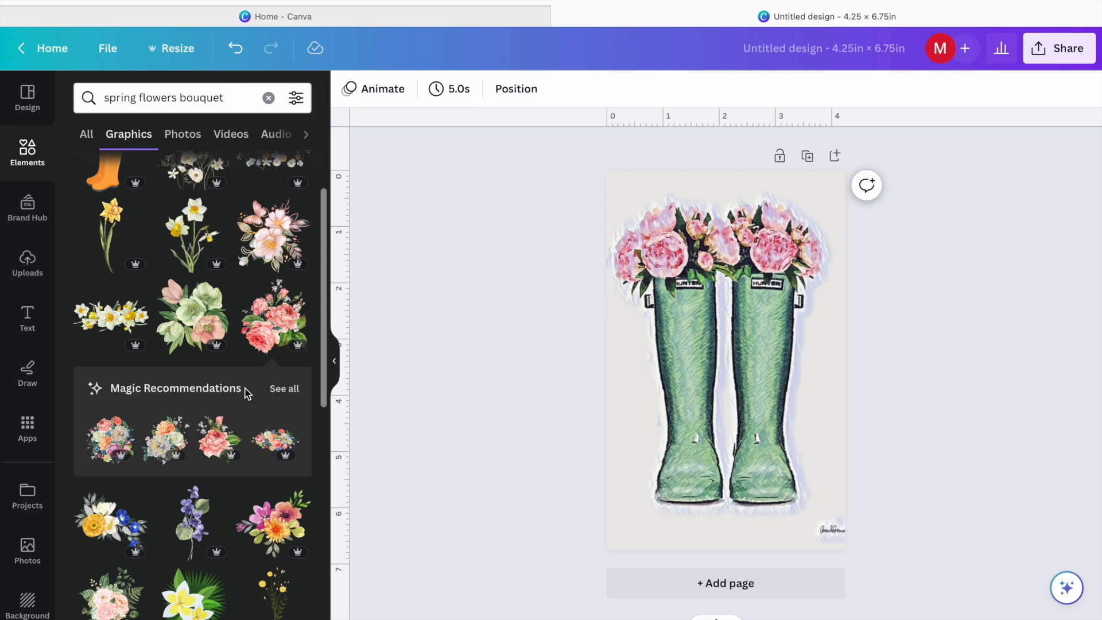
- Add the round multicoloured bouquet from the coral roses' full magic recommendations, shrink it and move it over the left boot's flowers
{"action": "left_click", "coordinate": [279, 390]}
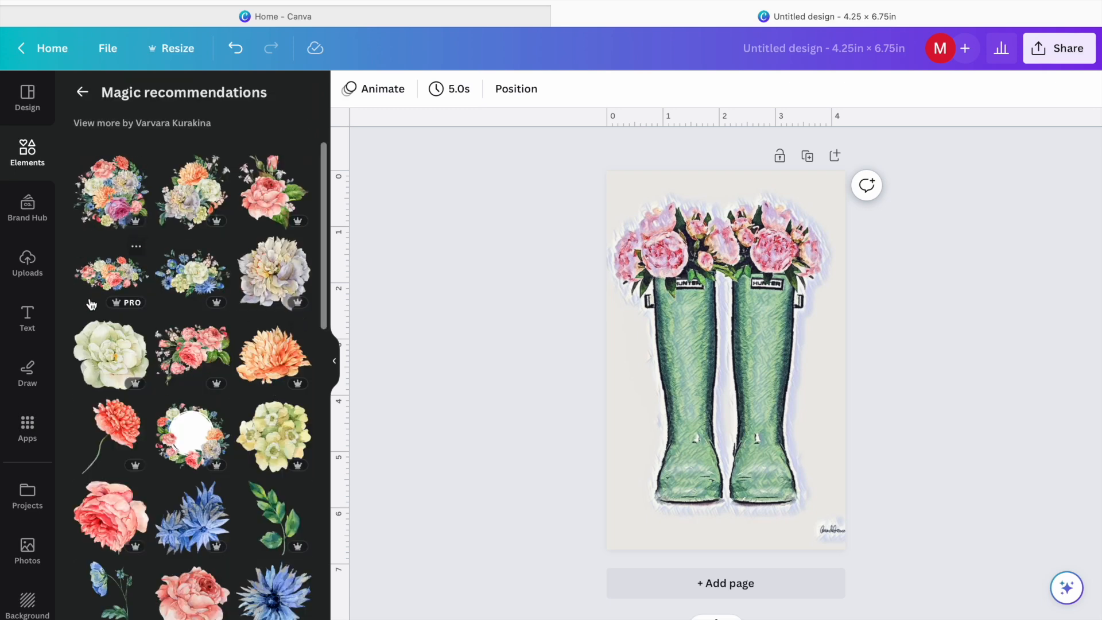
{"action": "left_click", "coordinate": [136, 217]}
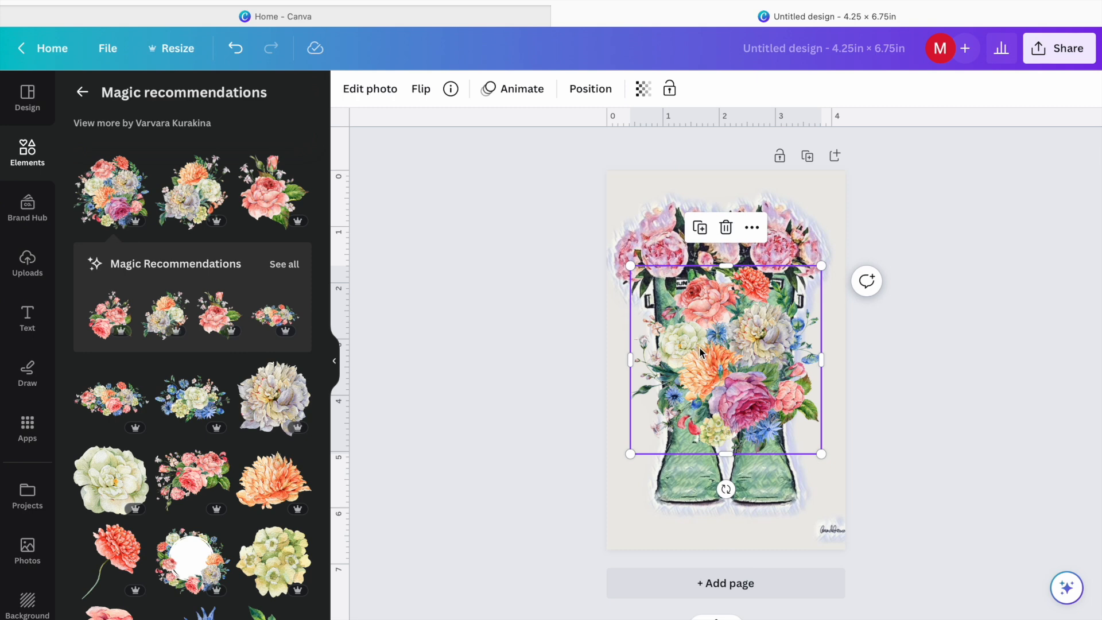
{"action": "left_click_drag", "start_coordinate": [726, 367], "coordinate": [676, 265]}
{"action": "left_click_drag", "start_coordinate": [771, 165], "coordinate": [714, 222]}
{"action": "left_click", "coordinate": [644, 386]}
{"action": "left_click_drag", "start_coordinate": [676, 274], "coordinate": [702, 239]}
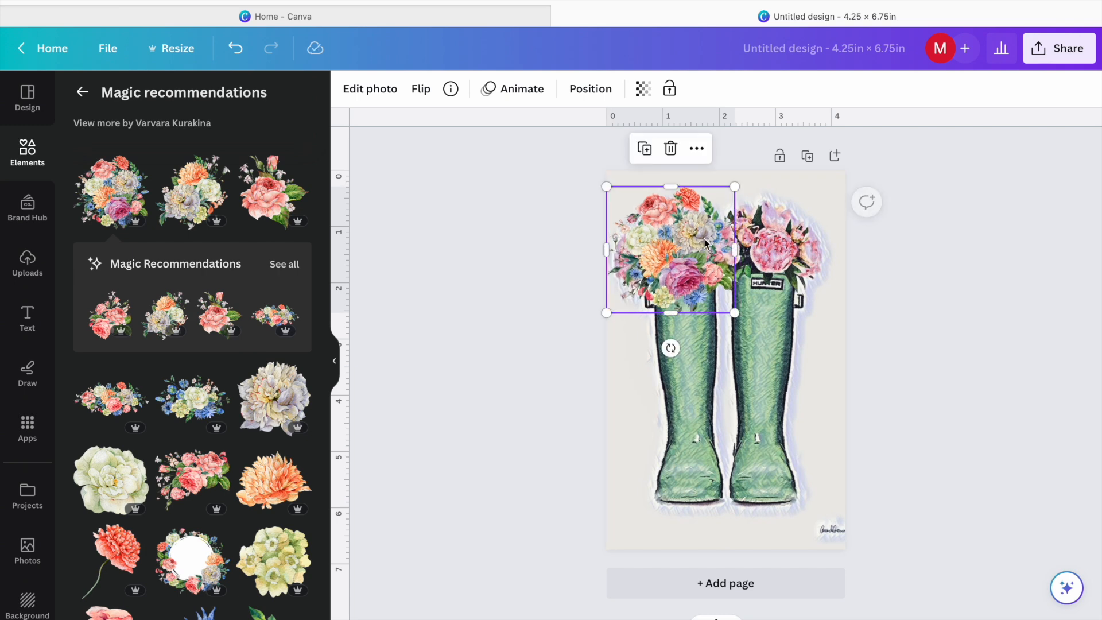
- Enlarge the multicoloured bouquet slightly, nudge it to cover the left boot's original flowers, and deselect it
{"action": "left_click_drag", "start_coordinate": [605, 314], "coordinate": [589, 331]}
{"action": "mouse_move", "coordinate": [677, 261]}
{"action": "left_mouse_down"}
{"action": "mouse_move", "coordinate": [695, 261]}
{"action": "mouse_move", "coordinate": [682, 261]}
{"action": "left_mouse_up"}
{"action": "left_click", "coordinate": [957, 346]}
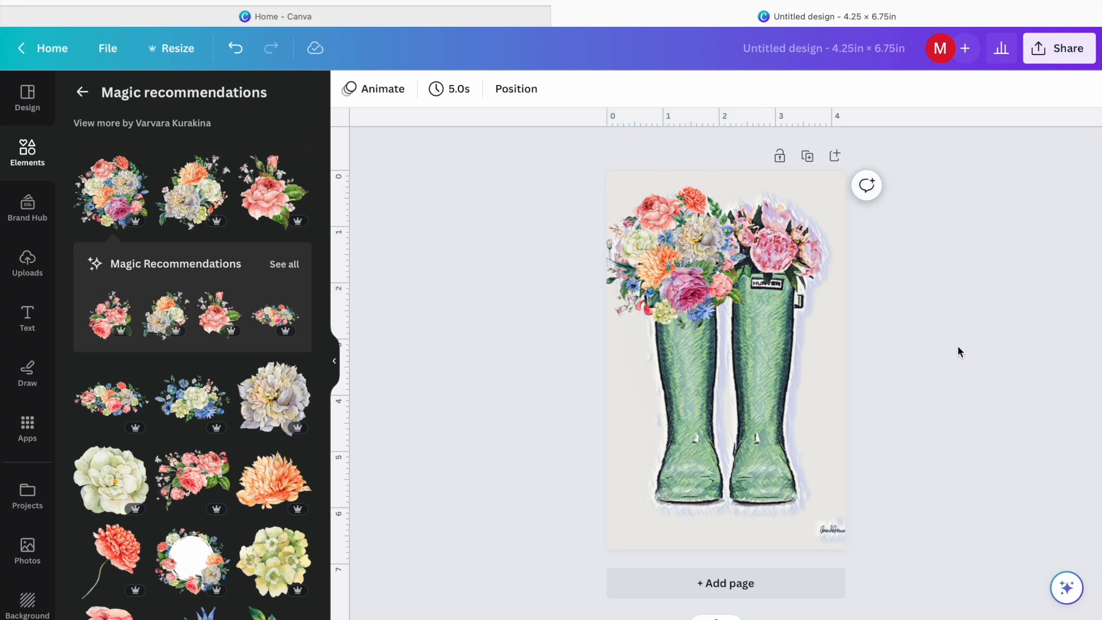
- Replace the multicoloured bouquet with the pink, purple and blue wildflower bouquet from the magic recommendations
{"action": "left_click", "coordinate": [677, 275]}
{"action": "key", "text": "Delete"}
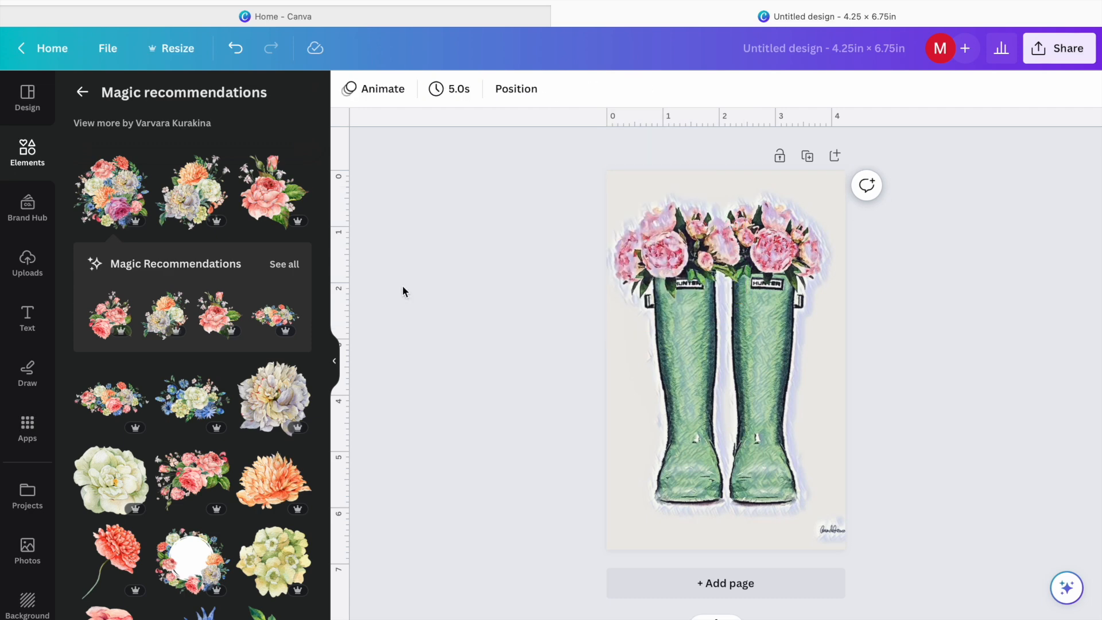
{"action": "scroll", "coordinate": [183, 406], "scroll_direction": "down", "scroll_amount": 10}
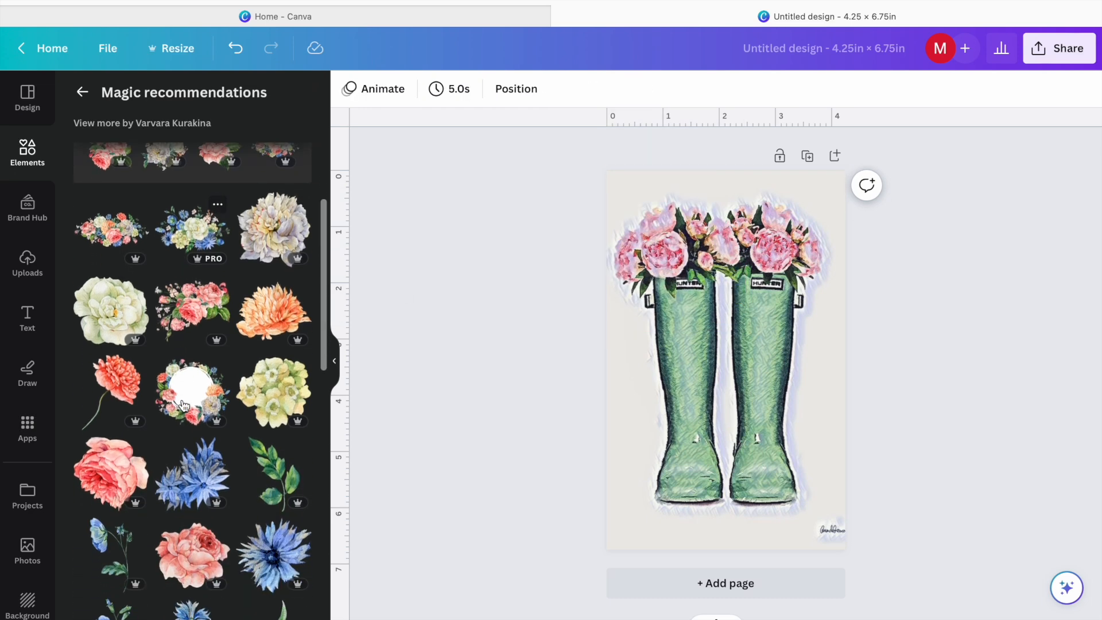
{"action": "scroll", "coordinate": [183, 406], "scroll_direction": "down", "scroll_amount": 5}
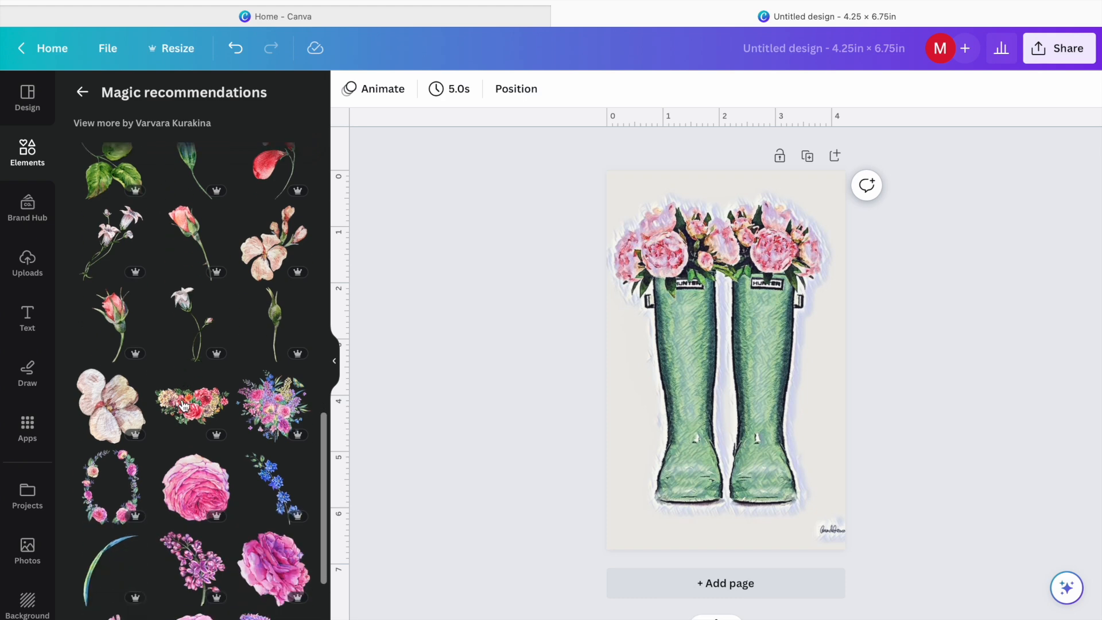
{"action": "left_click", "coordinate": [262, 395]}
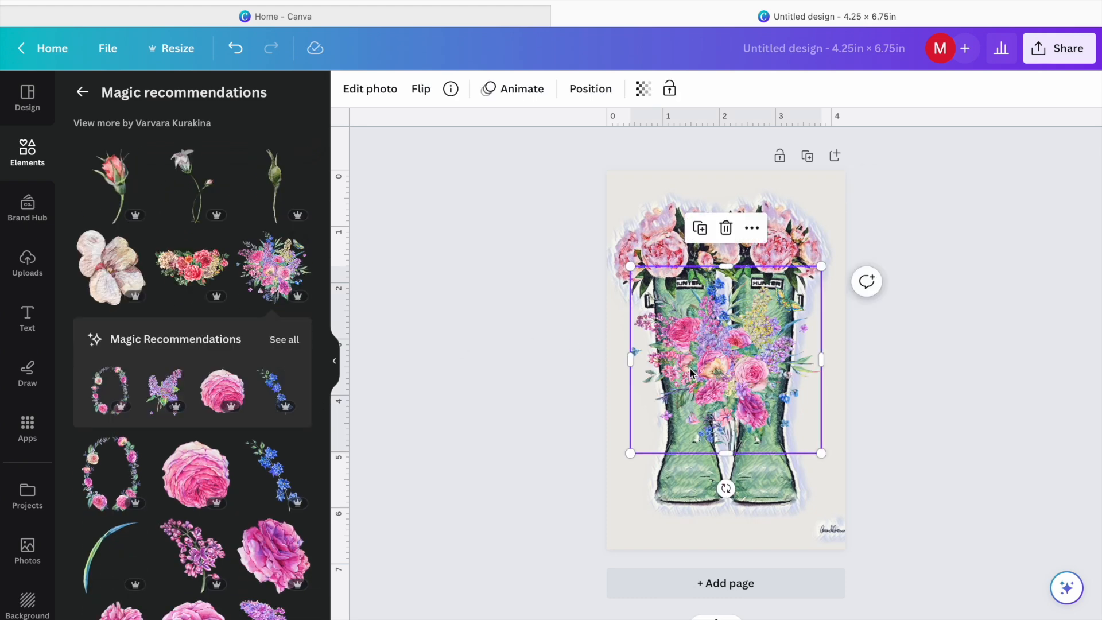
- Shrink the wildflower bouquet slightly and position it over the left boot's original flowers
{"action": "left_click_drag", "start_coordinate": [697, 355], "coordinate": [670, 262]}
{"action": "left_click_drag", "start_coordinate": [779, 162], "coordinate": [760, 185]}
{"action": "mouse_move", "coordinate": [660, 244]}
{"action": "left_mouse_down"}
{"action": "mouse_move", "coordinate": [659, 228]}
{"action": "mouse_move", "coordinate": [676, 238]}
{"action": "left_mouse_up"}
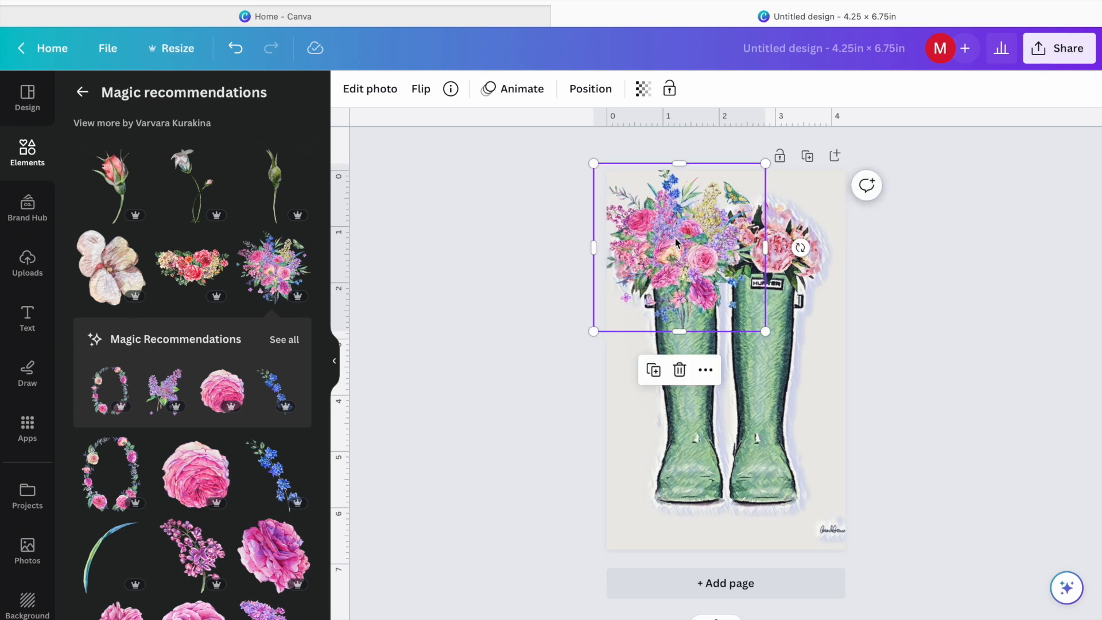
- Duplicate the wildflower bouquet over the right boot's flowers and flip the copy horizontally
{"action": "left_click", "coordinate": [653, 371]}
{"action": "left_click_drag", "start_coordinate": [679, 292], "coordinate": [774, 250]}
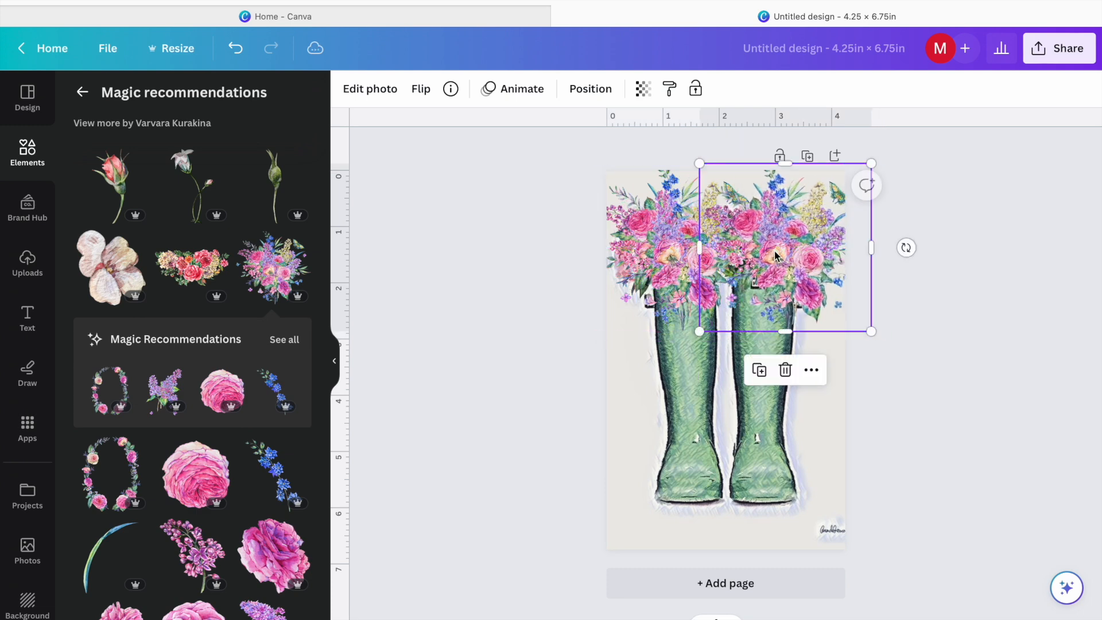
{"action": "left_click", "coordinate": [421, 89]}
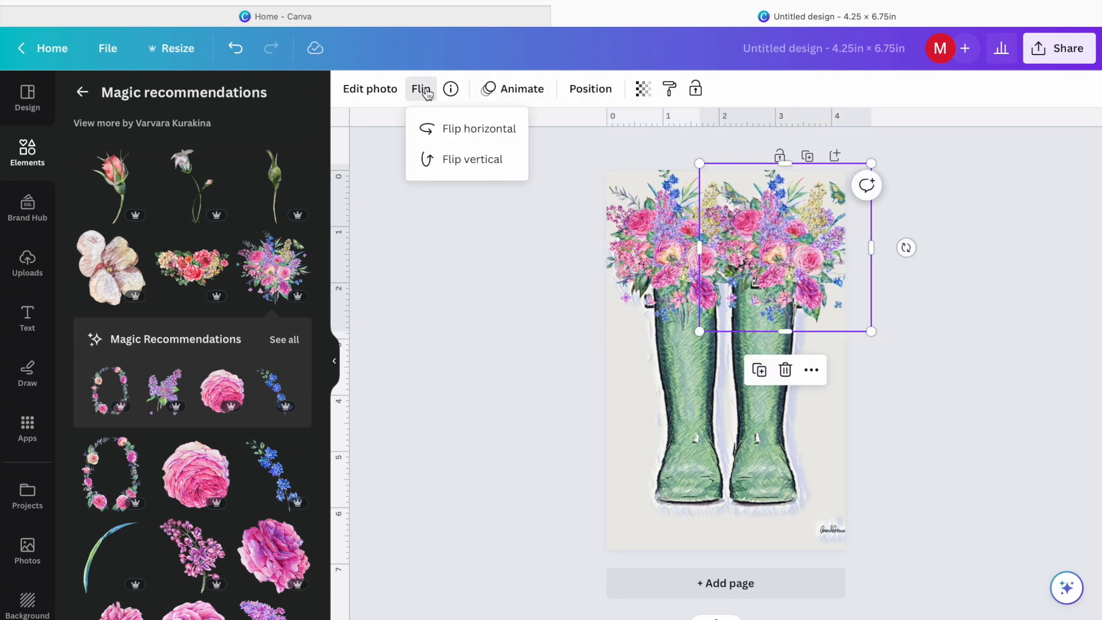
{"action": "left_click", "coordinate": [460, 129]}
{"action": "left_click_drag", "start_coordinate": [781, 253], "coordinate": [761, 237]}
- Flip the right boot's bouquet vertically and rotate it to about -54.8° over the original flowers
{"action": "left_click", "coordinate": [421, 88]}
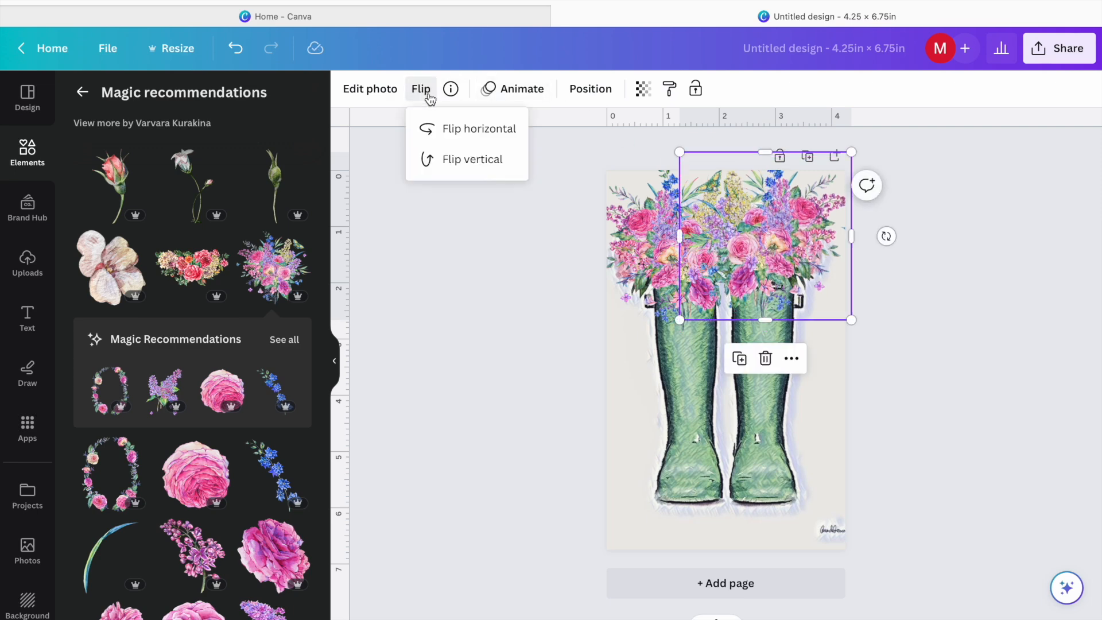
{"action": "left_click", "coordinate": [459, 161]}
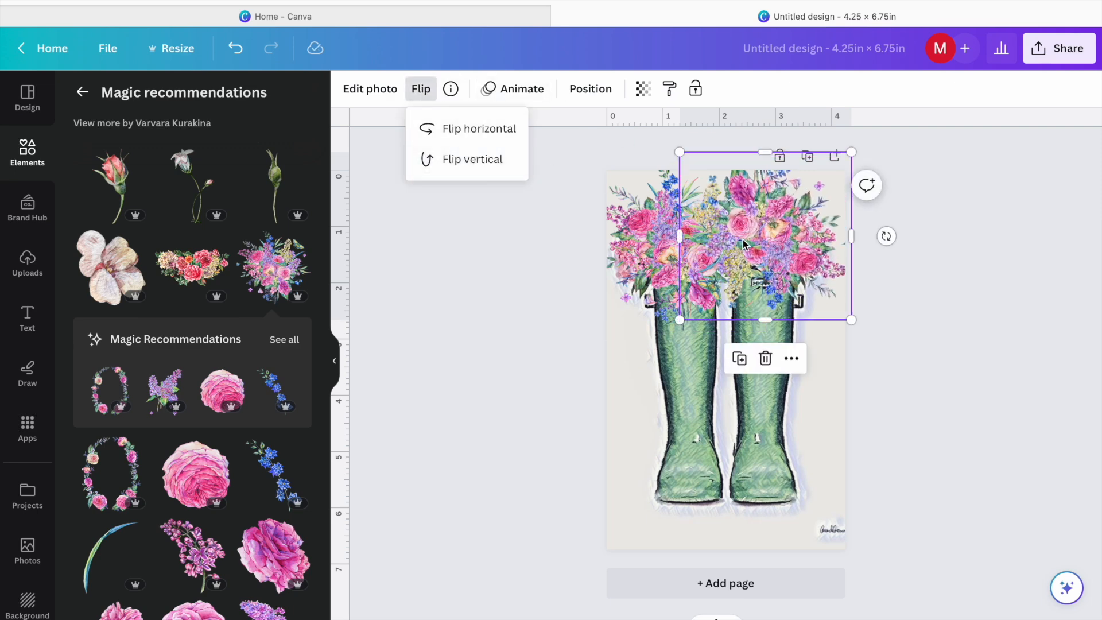
{"action": "left_click_drag", "start_coordinate": [811, 247], "coordinate": [858, 173]}
{"action": "left_click_drag", "start_coordinate": [749, 230], "coordinate": [748, 230]}
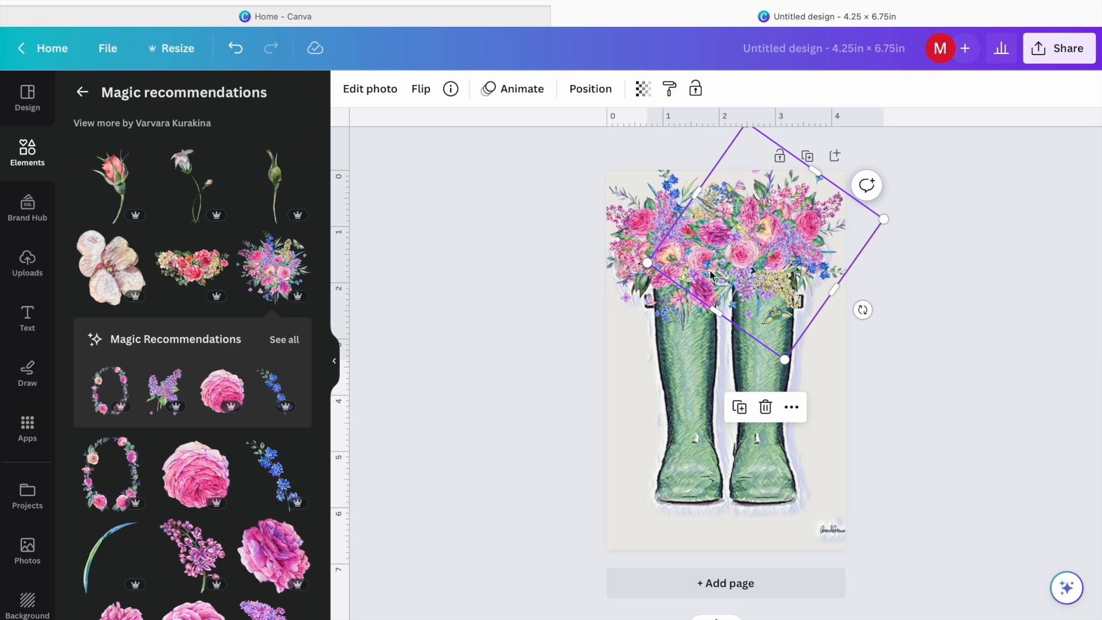
- Send the right boot's bouquet backward behind the left boot's bouquet and deselect it
{"action": "left_click", "coordinate": [574, 102]}
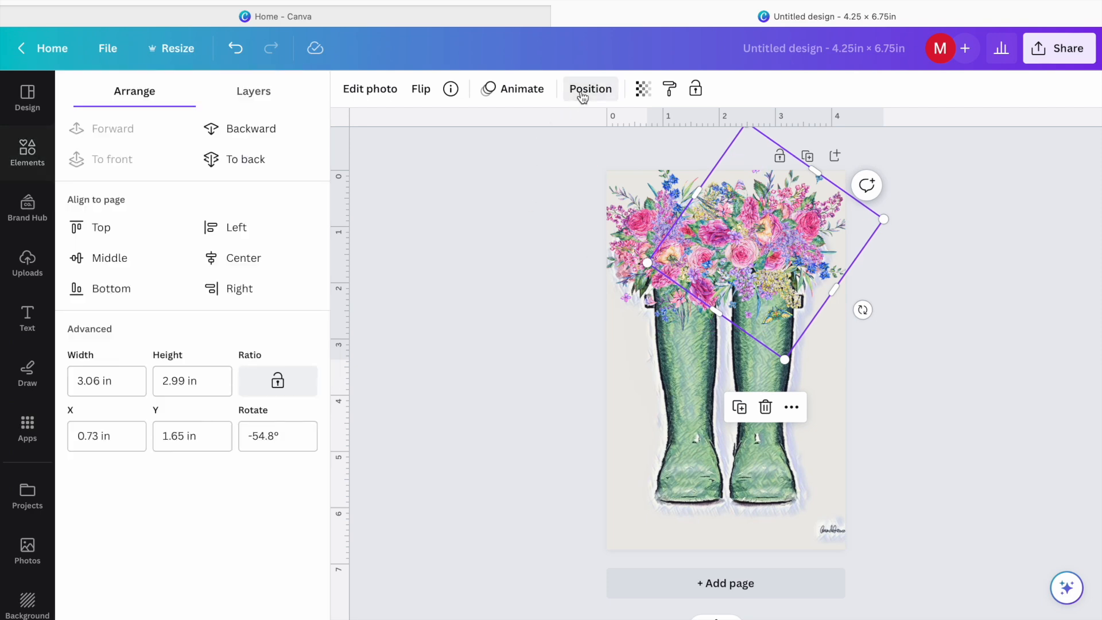
{"action": "left_click", "coordinate": [248, 129]}
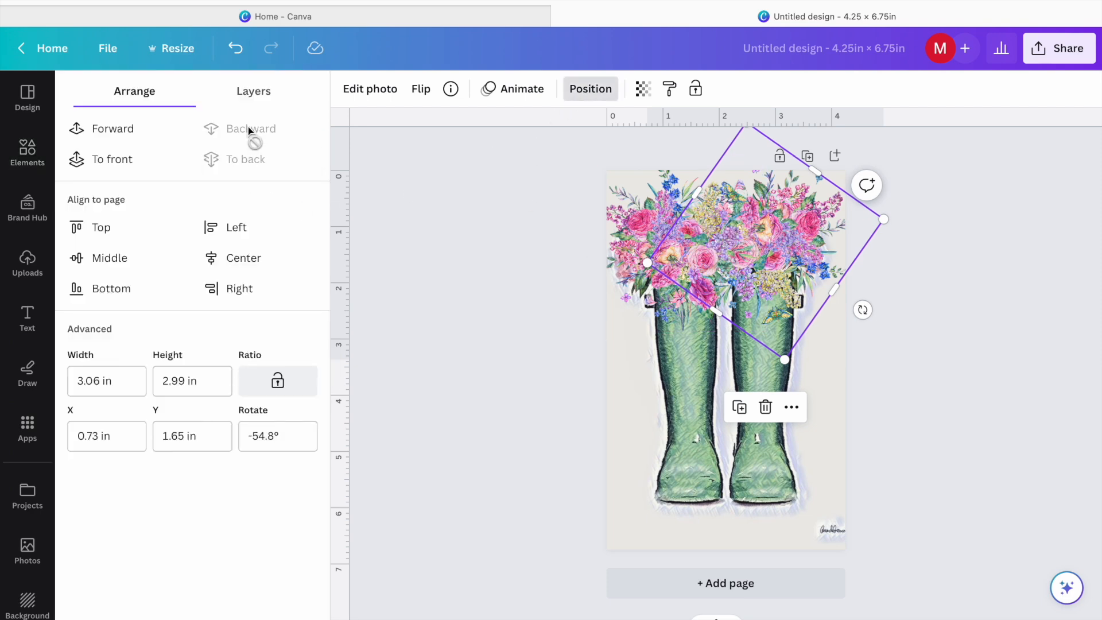
{"action": "left_click", "coordinate": [413, 287]}
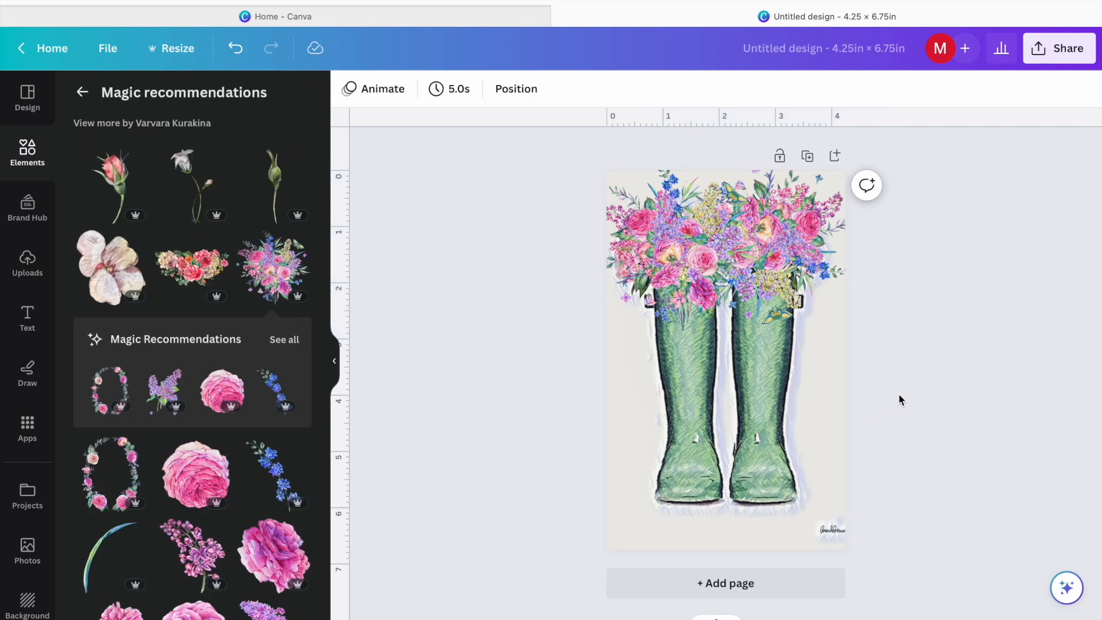
- Nudge the bouquets slightly so they cover the boots' original flowers, and deselect them
{"action": "left_click_drag", "start_coordinate": [780, 256], "coordinate": [781, 252]}
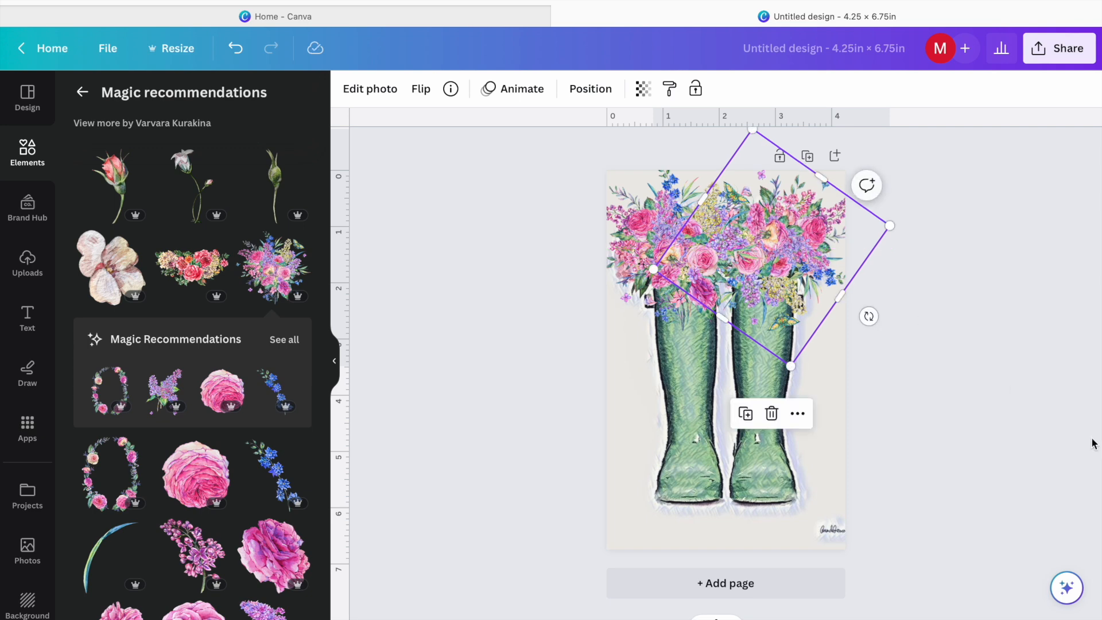
{"action": "left_click", "coordinate": [1092, 443]}
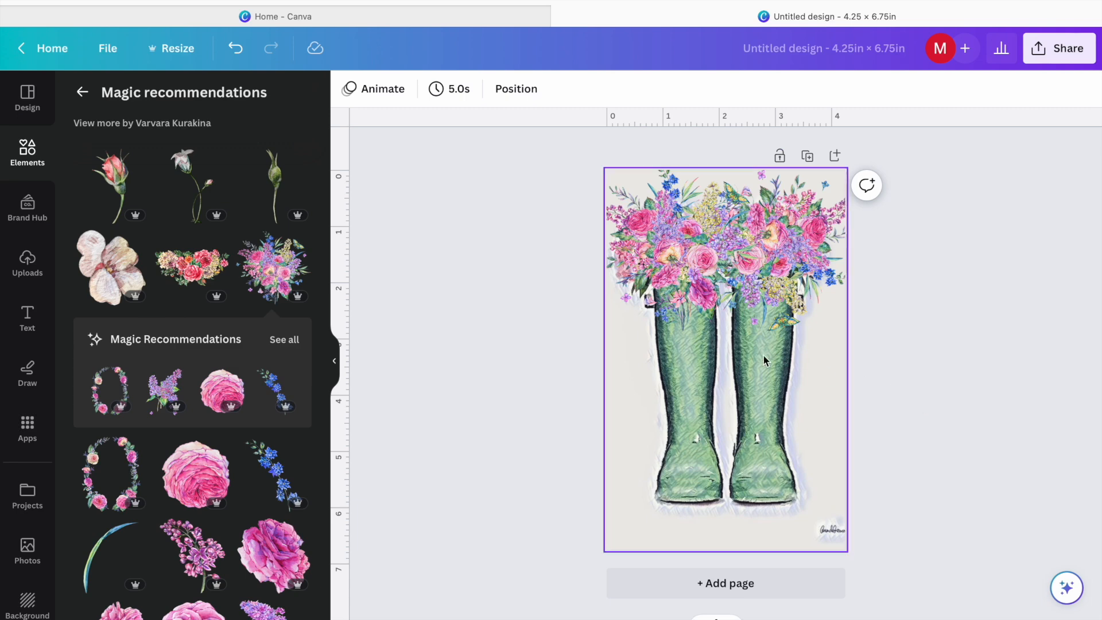
{"action": "left_click", "coordinate": [785, 250]}
{"action": "left_click_drag", "start_coordinate": [784, 249], "coordinate": [785, 256]}
{"action": "left_click", "coordinate": [945, 395]}
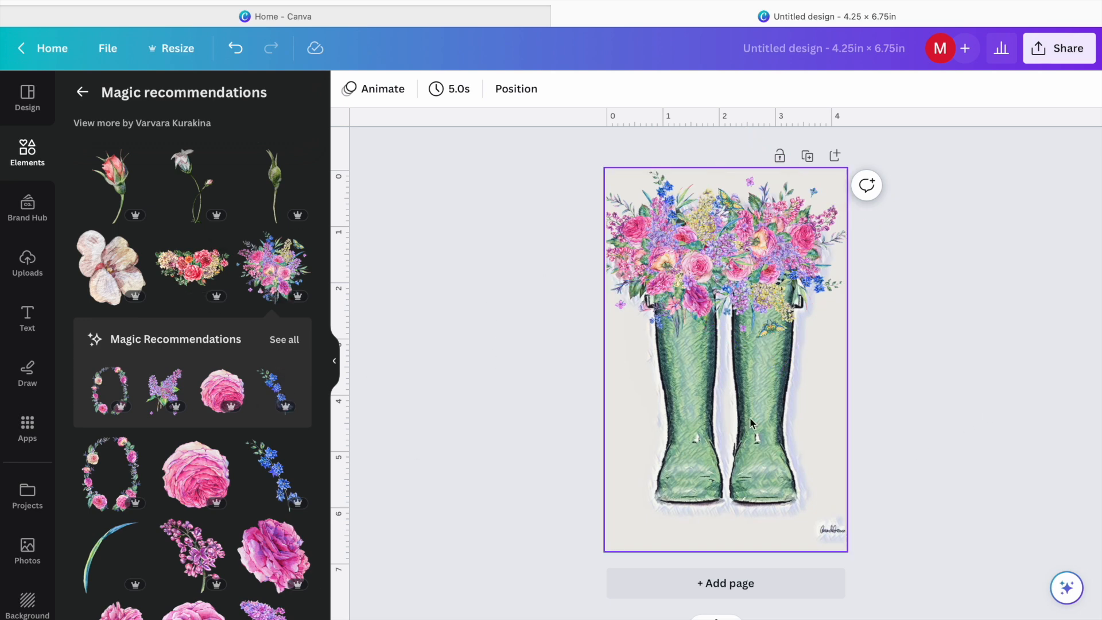
- Add a second page and place the uploaded boots image on it, enlarged to the page's width
{"action": "left_click", "coordinate": [752, 584]}
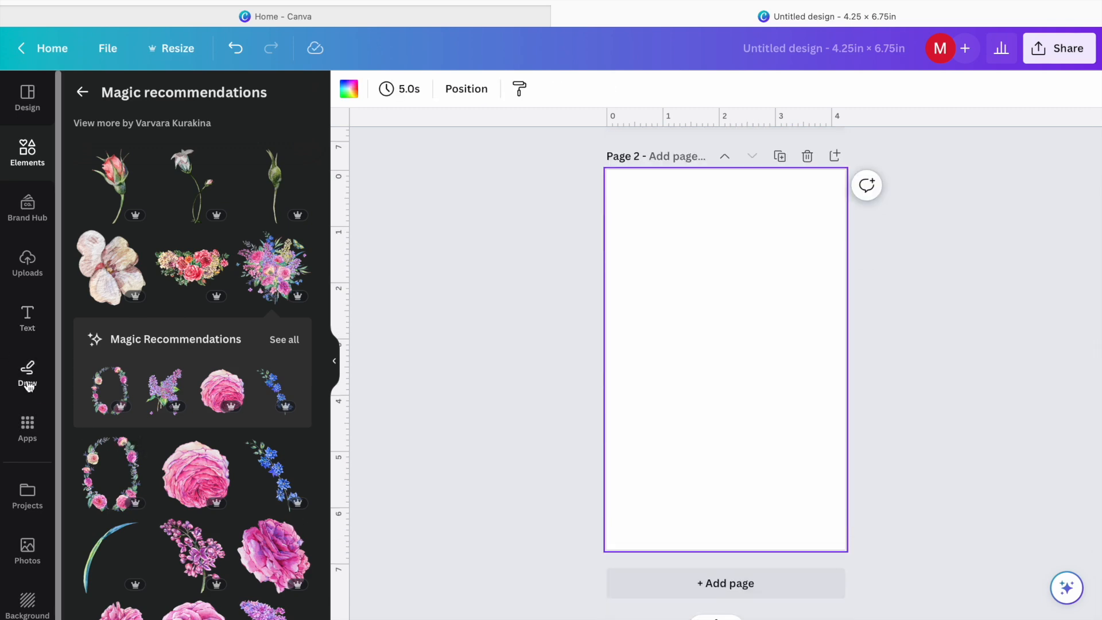
{"action": "left_click", "coordinate": [26, 265]}
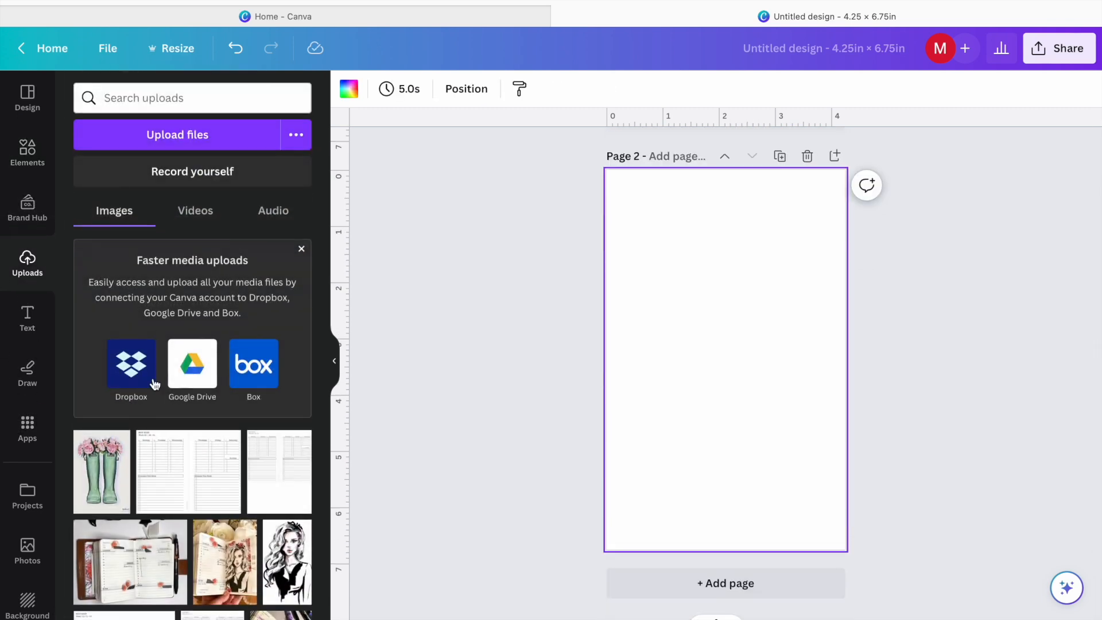
{"action": "left_click", "coordinate": [102, 468]}
{"action": "left_click_drag", "start_coordinate": [796, 259], "coordinate": [718, 358]}
{"action": "left_click_drag", "start_coordinate": [827, 216], "coordinate": [870, 150]}
{"action": "left_click_drag", "start_coordinate": [743, 283], "coordinate": [724, 320]}
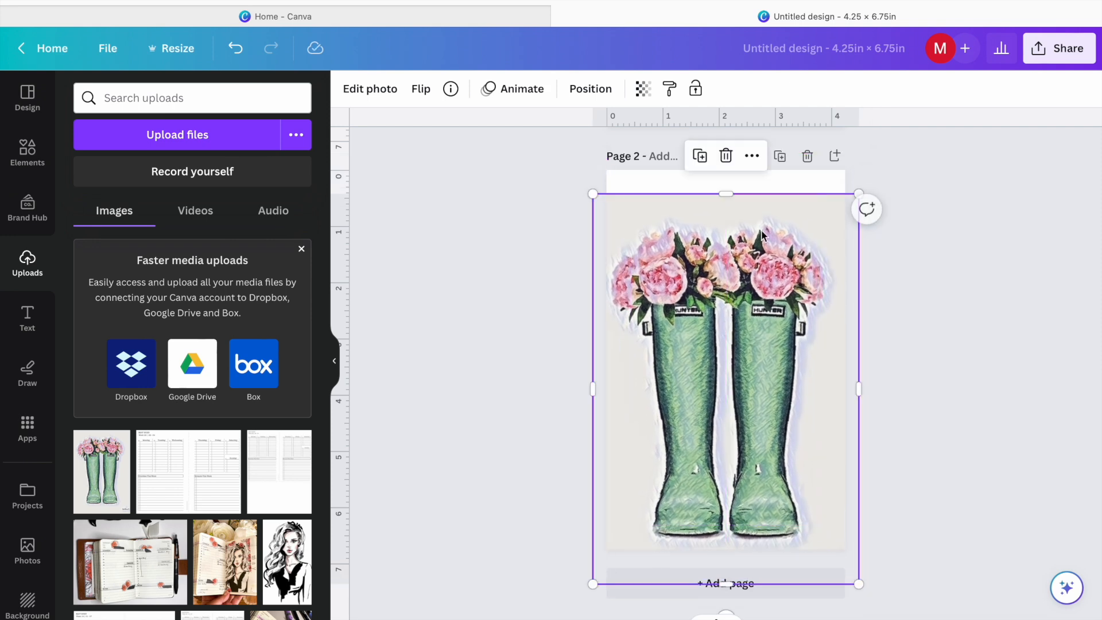
- Fine-tune the size and position of page 2's boots image so it fills the page and pushes the signature off the edge
{"action": "left_click_drag", "start_coordinate": [863, 185], "coordinate": [878, 148]}
{"action": "left_click_drag", "start_coordinate": [766, 293], "coordinate": [740, 303]}
{"action": "left_click_drag", "start_coordinate": [864, 595], "coordinate": [841, 559]}
{"action": "mouse_move", "coordinate": [745, 493]}
{"action": "left_mouse_down"}
{"action": "mouse_move", "coordinate": [776, 491]}
{"action": "mouse_move", "coordinate": [760, 499]}
{"action": "left_mouse_up"}
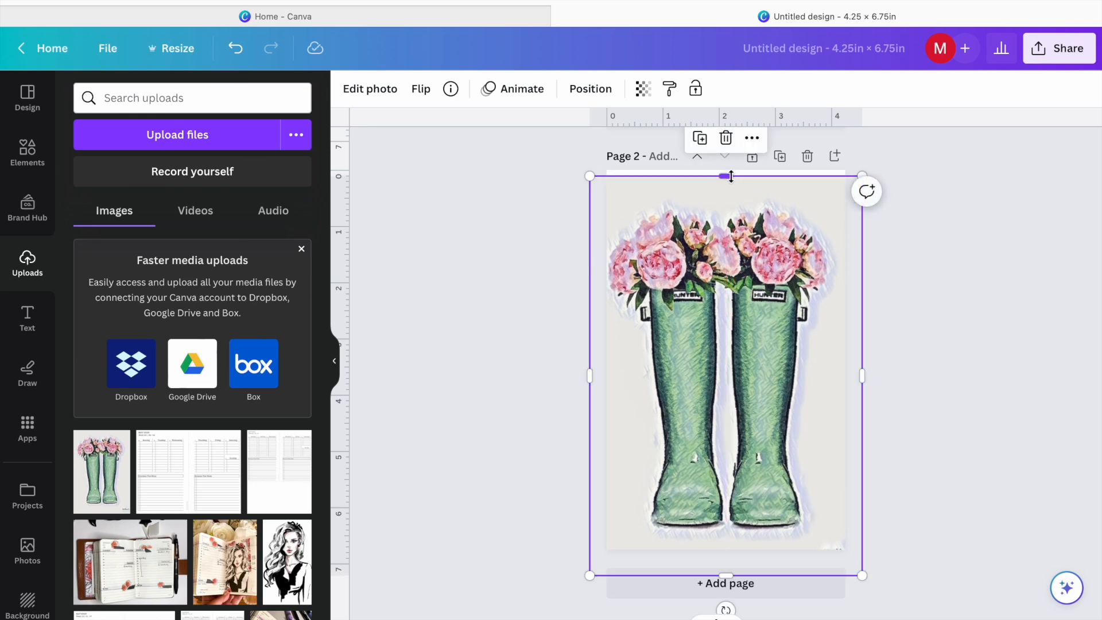
{"action": "left_click_drag", "start_coordinate": [728, 169], "coordinate": [728, 170]}
{"action": "left_click_drag", "start_coordinate": [740, 468], "coordinate": [740, 470]}
{"action": "left_click", "coordinate": [1024, 450]}
- Duplicate both bouquets from page 1 and position the copies over the boots' flowers on page 2
{"action": "scroll", "coordinate": [1023, 450], "scroll_direction": "up", "scroll_amount": 7}
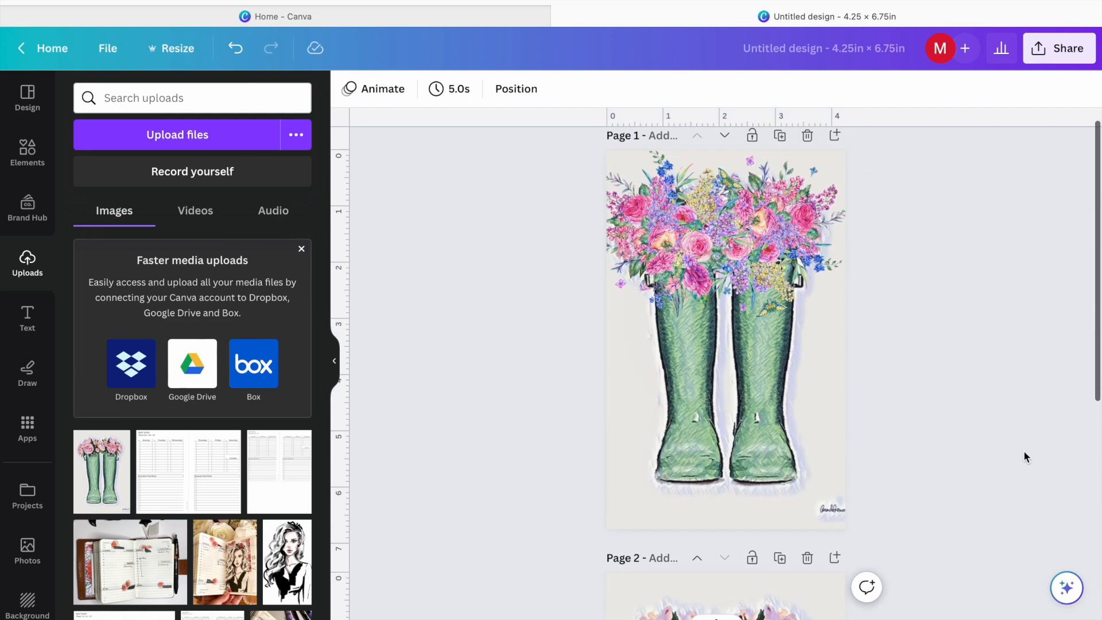
{"action": "scroll", "coordinate": [1024, 450], "scroll_direction": "up", "scroll_amount": 1}
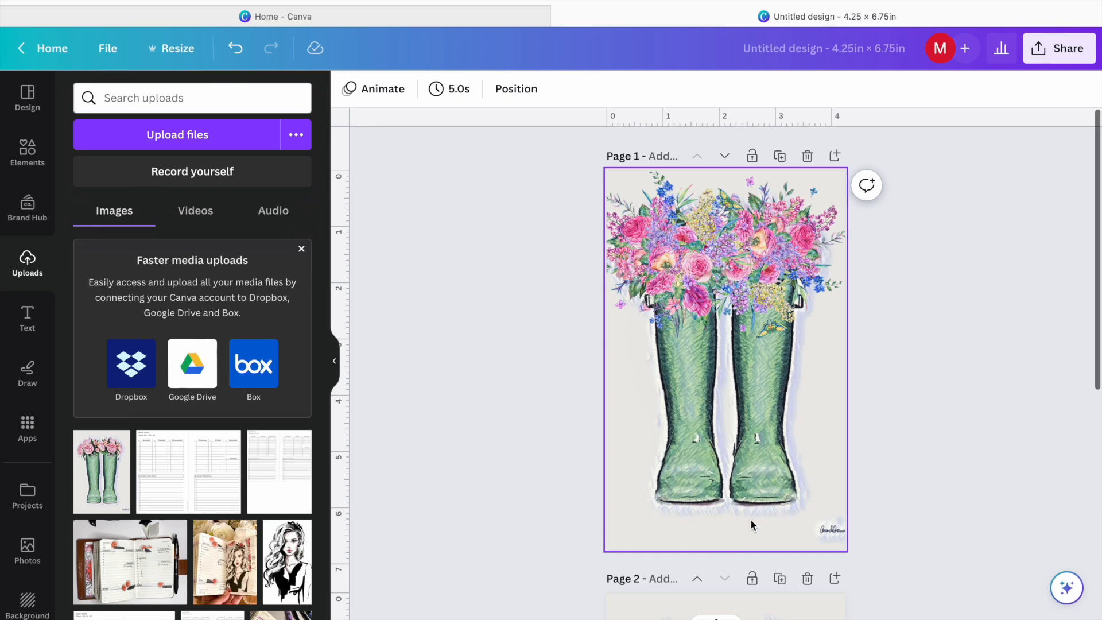
{"action": "left_click_drag", "start_coordinate": [531, 224], "coordinate": [842, 289]}
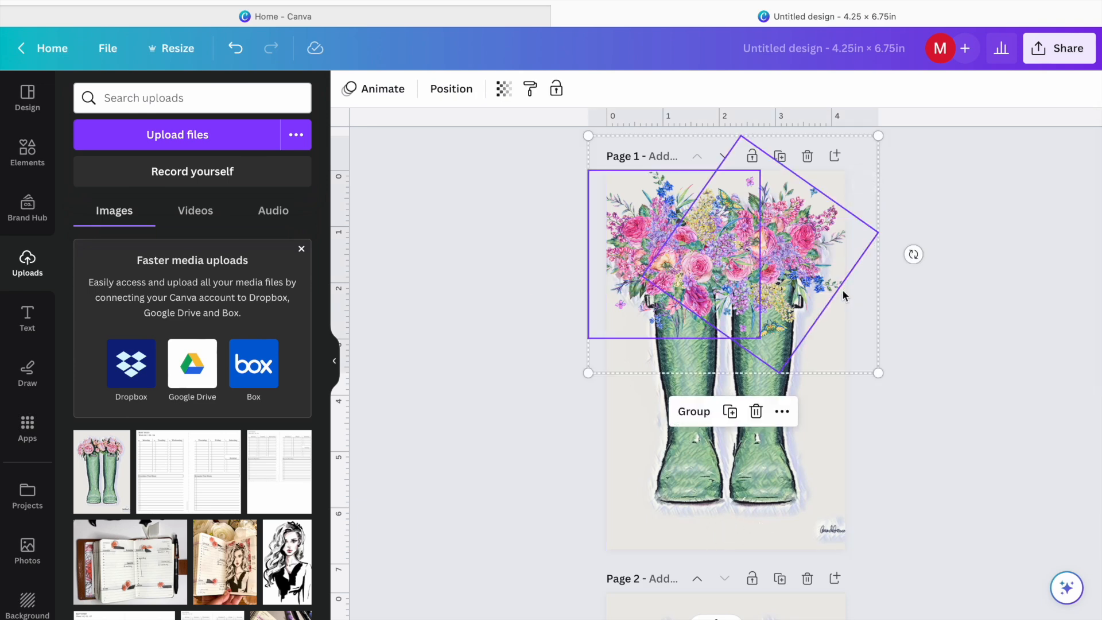
{"action": "left_click", "coordinate": [728, 412]}
{"action": "left_click_drag", "start_coordinate": [746, 284], "coordinate": [732, 618]}
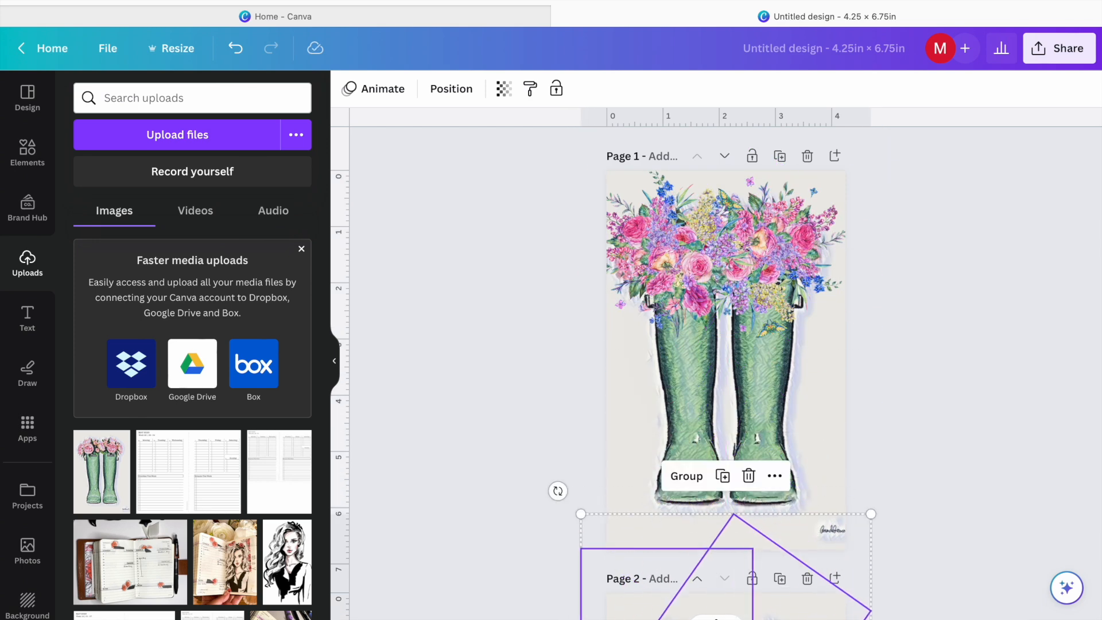
{"action": "scroll", "coordinate": [888, 501], "scroll_direction": "down", "scroll_amount": 5}
{"action": "left_click_drag", "start_coordinate": [720, 319], "coordinate": [733, 370]}
{"action": "left_click", "coordinate": [996, 486]}
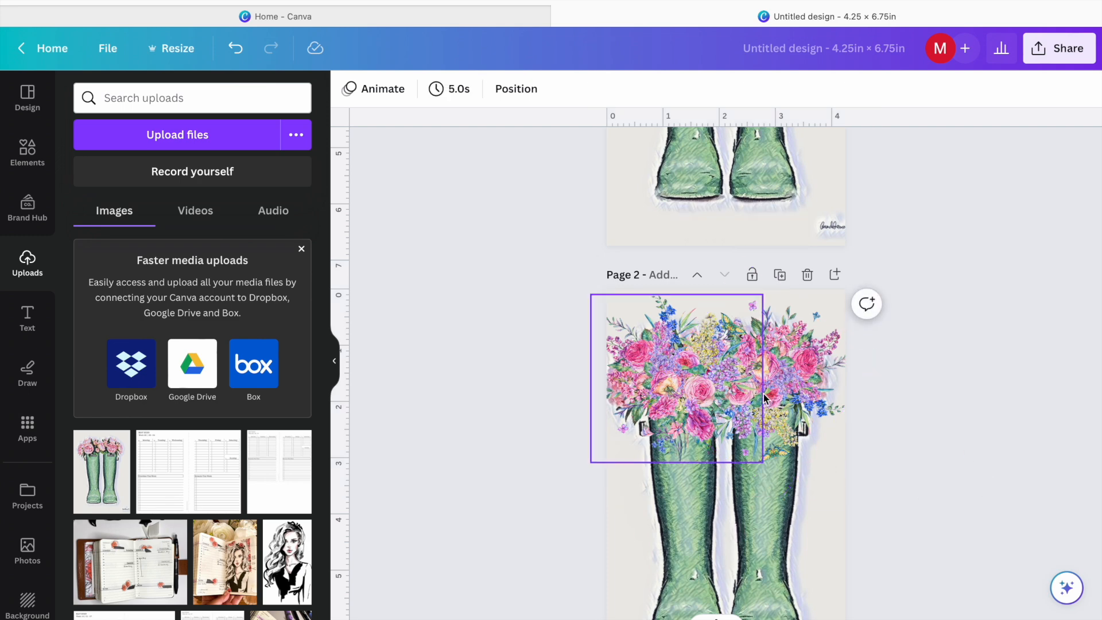
- Add a third page and place the wildflower bouquet partly off its top-left corner
{"action": "scroll", "coordinate": [958, 548], "scroll_direction": "down", "scroll_amount": 3}
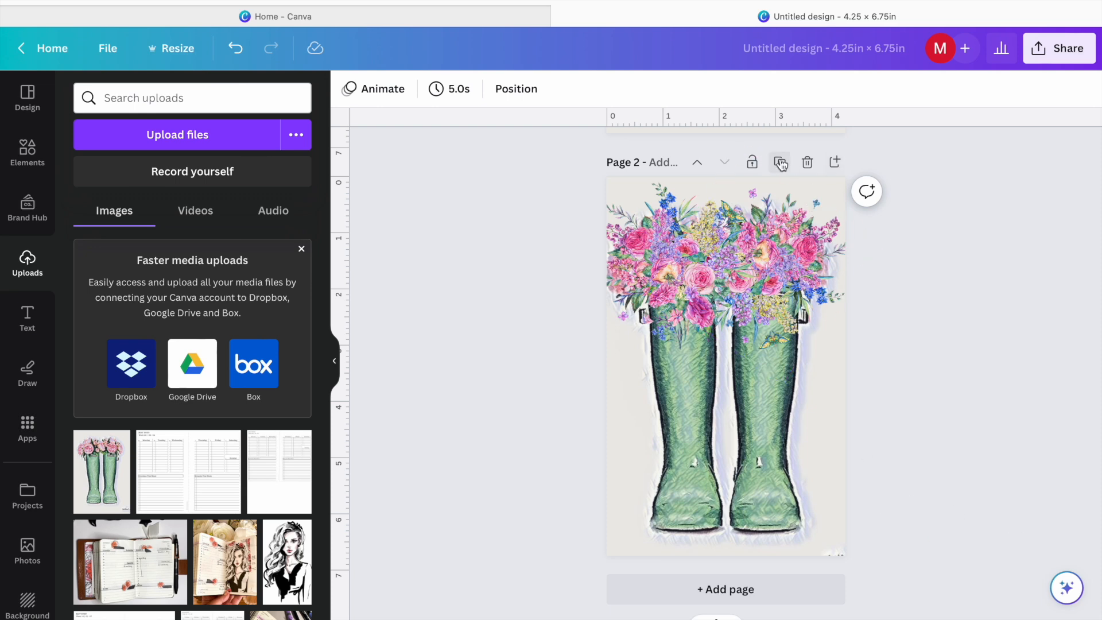
{"action": "left_click", "coordinate": [835, 161]}
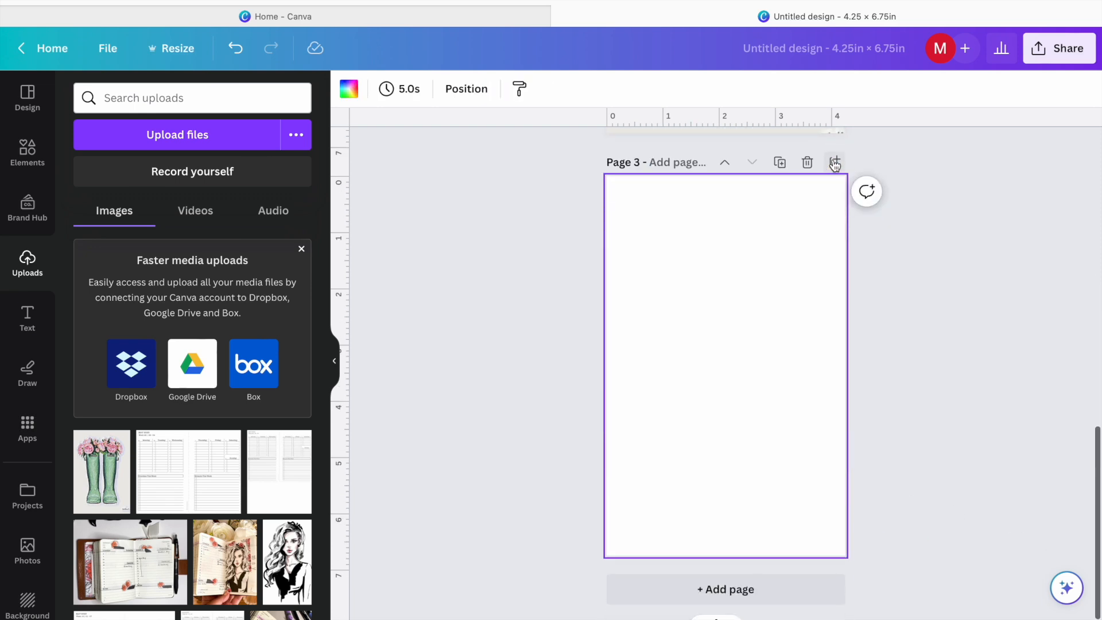
{"action": "left_click", "coordinate": [25, 154]}
{"action": "left_click", "coordinate": [276, 272]}
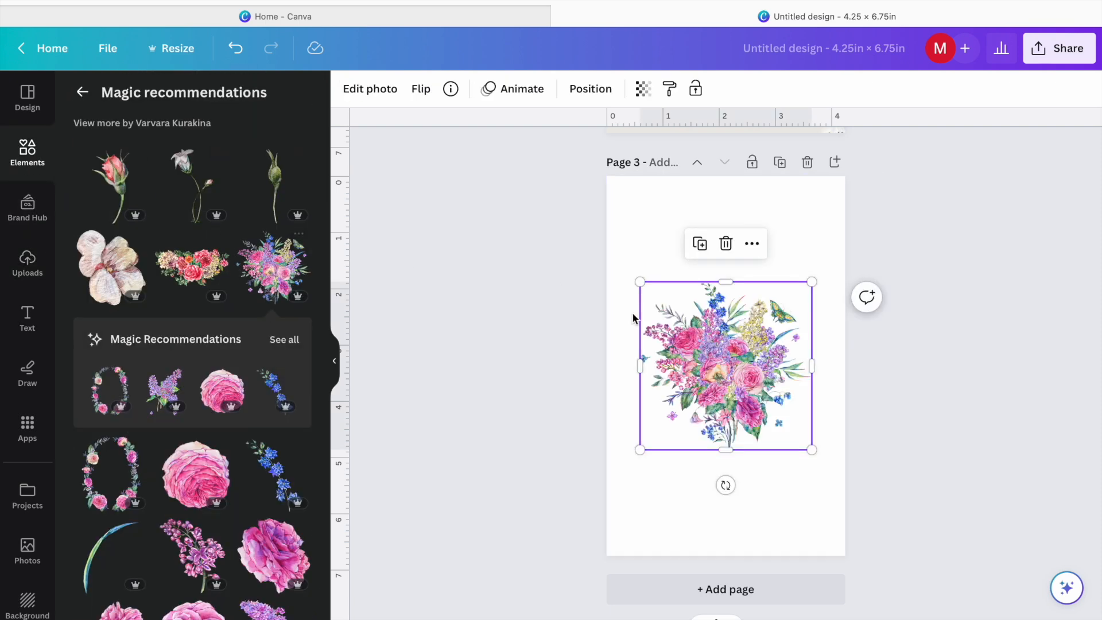
{"action": "left_click_drag", "start_coordinate": [701, 374], "coordinate": [599, 202]}
- Add another wildflower bouquet partly off page 3's bottom-right corner, and nudge the top-left bouquet slightly
{"action": "left_click", "coordinate": [291, 279]}
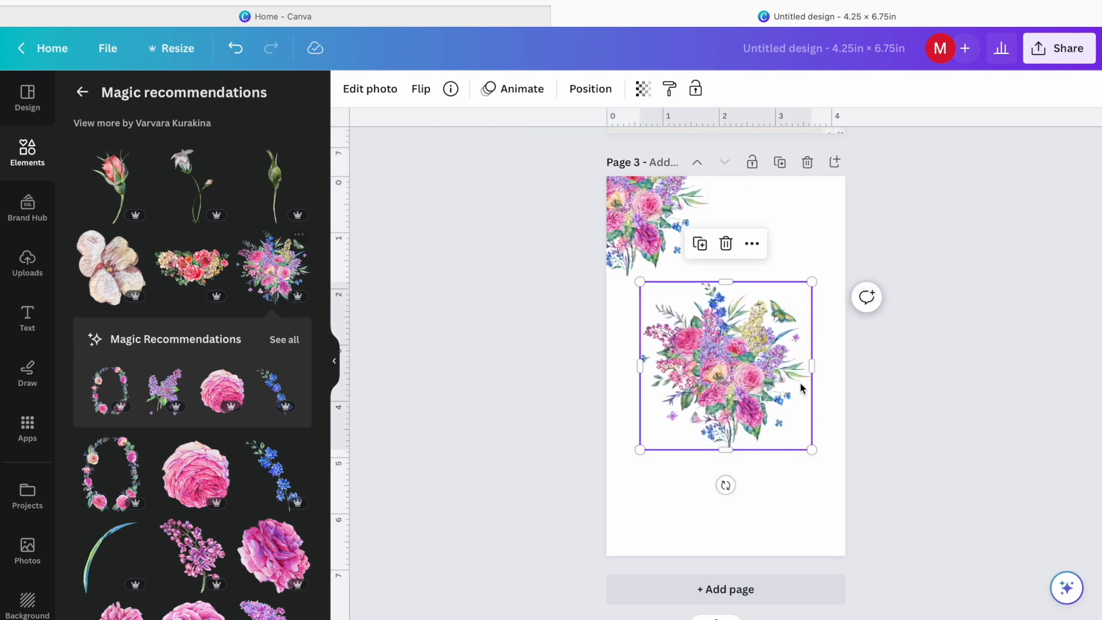
{"action": "left_click_drag", "start_coordinate": [729, 353], "coordinate": [845, 532]}
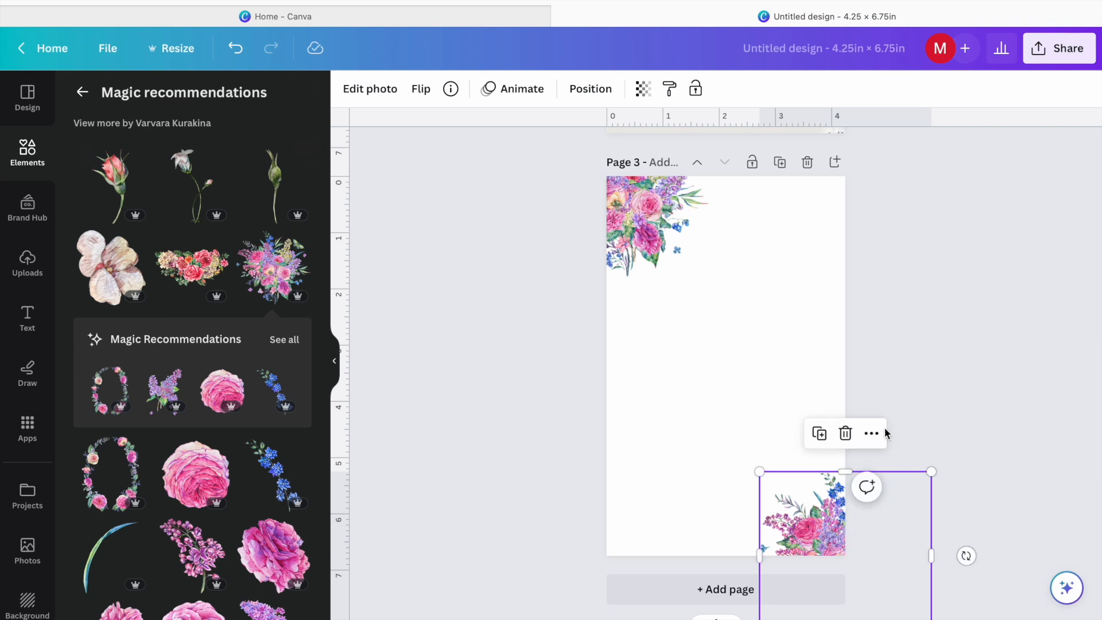
{"action": "left_click", "coordinate": [931, 266]}
{"action": "left_click", "coordinate": [644, 198]}
{"action": "left_click_drag", "start_coordinate": [643, 198], "coordinate": [641, 204]}
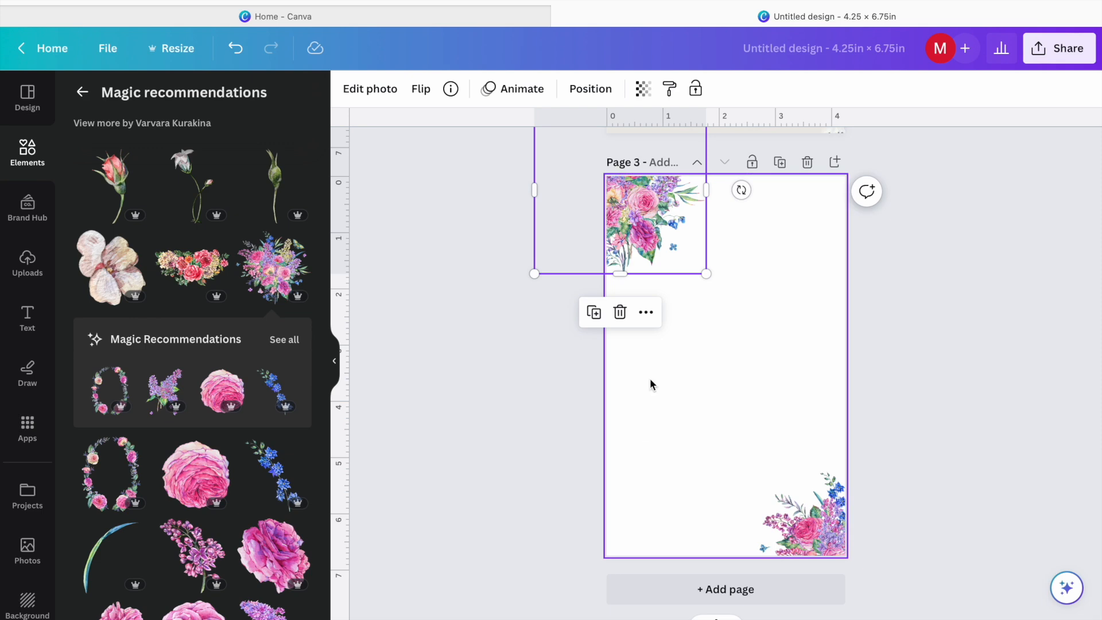
- Add a fourth page and search the elements for "graph paper"
{"action": "left_click", "coordinate": [835, 162]}
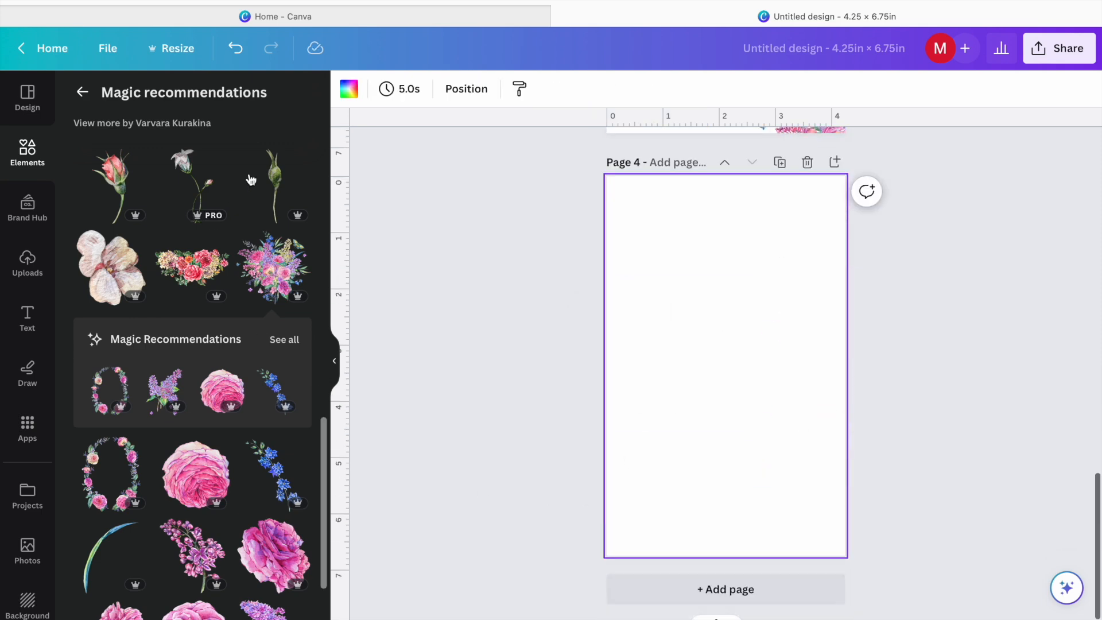
{"action": "left_click", "coordinate": [27, 152]}
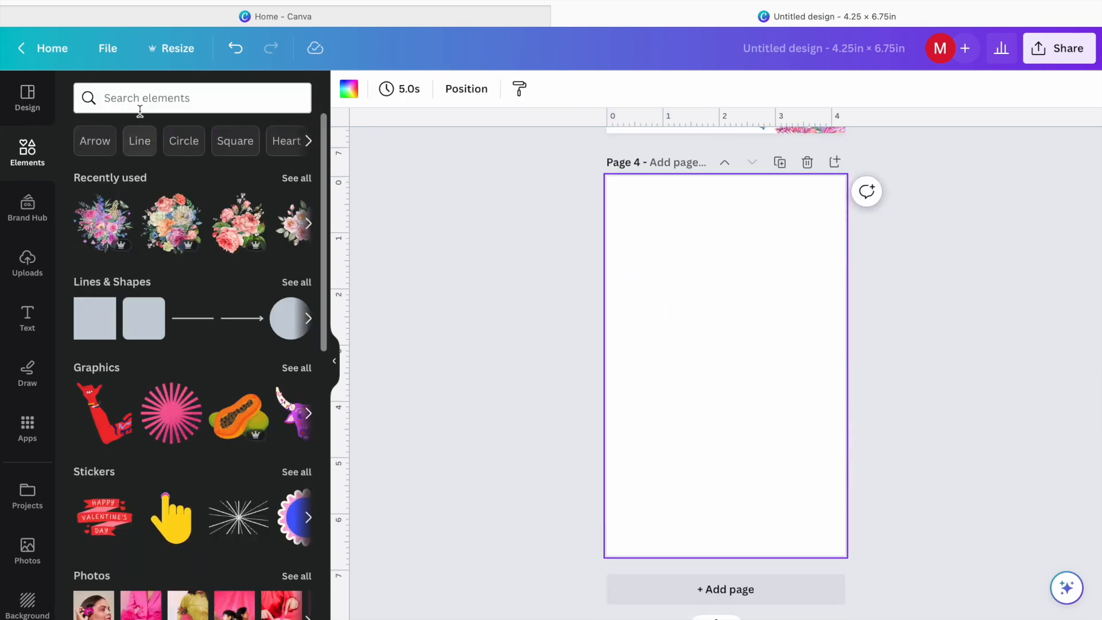
{"action": "left_click", "coordinate": [137, 101]}
{"action": "type", "text": "graph"}
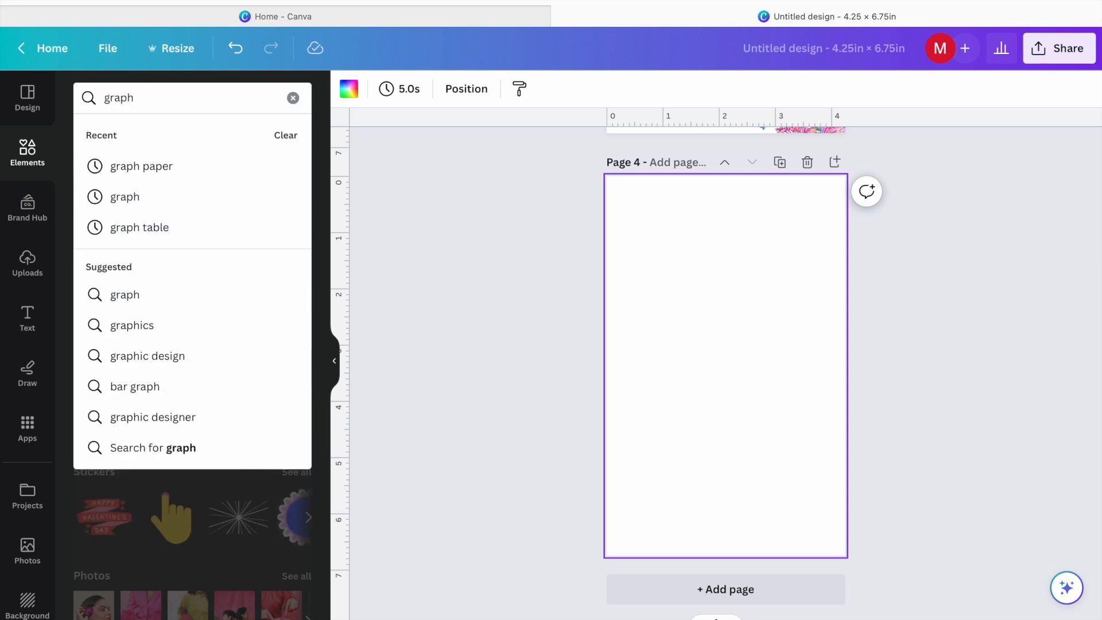
{"action": "left_click", "coordinate": [141, 166]}
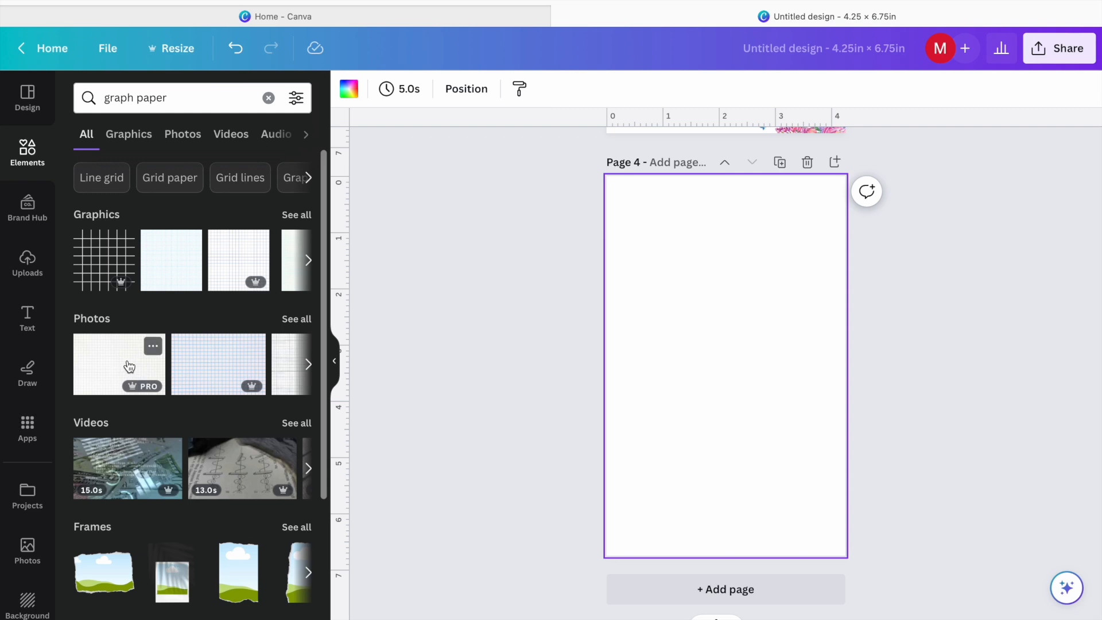
- Place the off-white graph paper photo on page 4 and enlarge it to cover the whole page
{"action": "left_click", "coordinate": [122, 368]}
{"action": "left_click_drag", "start_coordinate": [726, 463], "coordinate": [583, 364]}
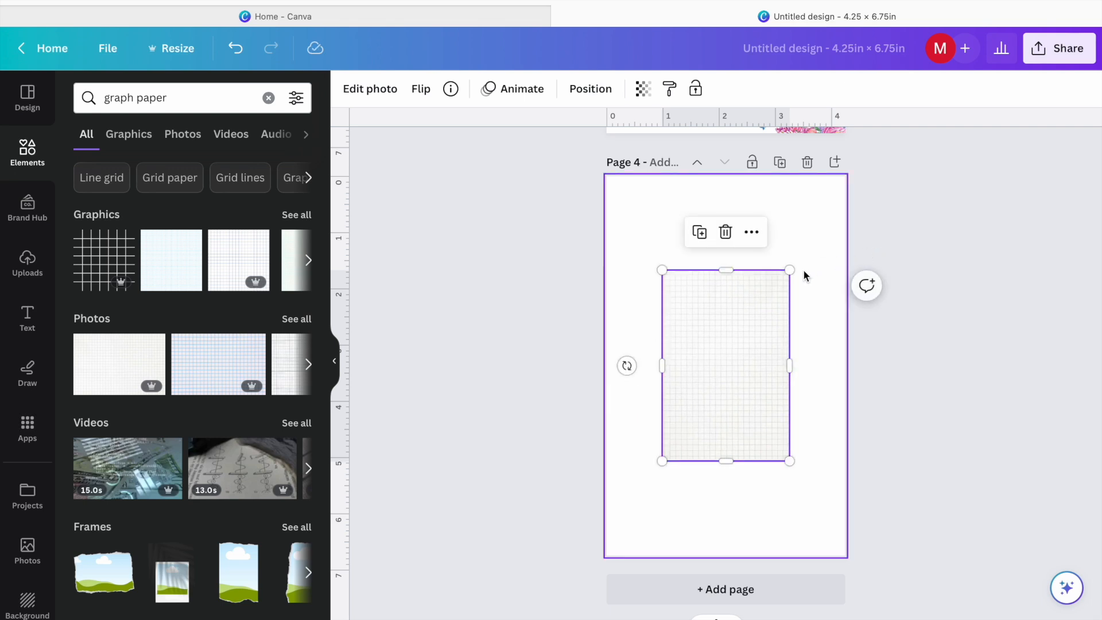
{"action": "left_click_drag", "start_coordinate": [790, 269], "coordinate": [852, 175]}
{"action": "left_click_drag", "start_coordinate": [664, 461], "coordinate": [591, 569]}
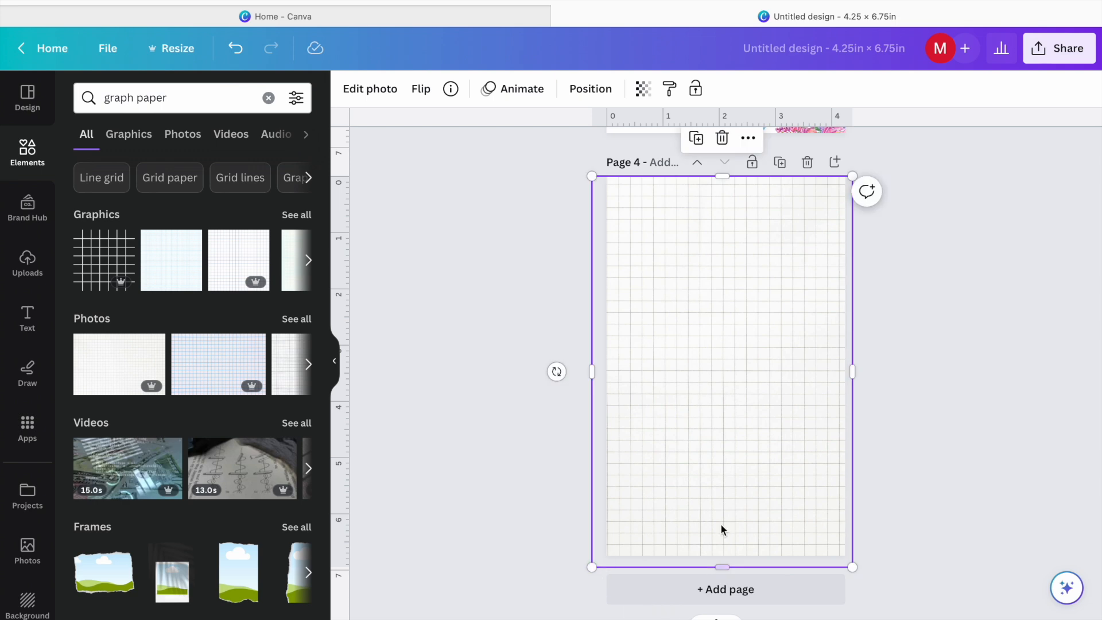
{"action": "left_click", "coordinate": [889, 493]}
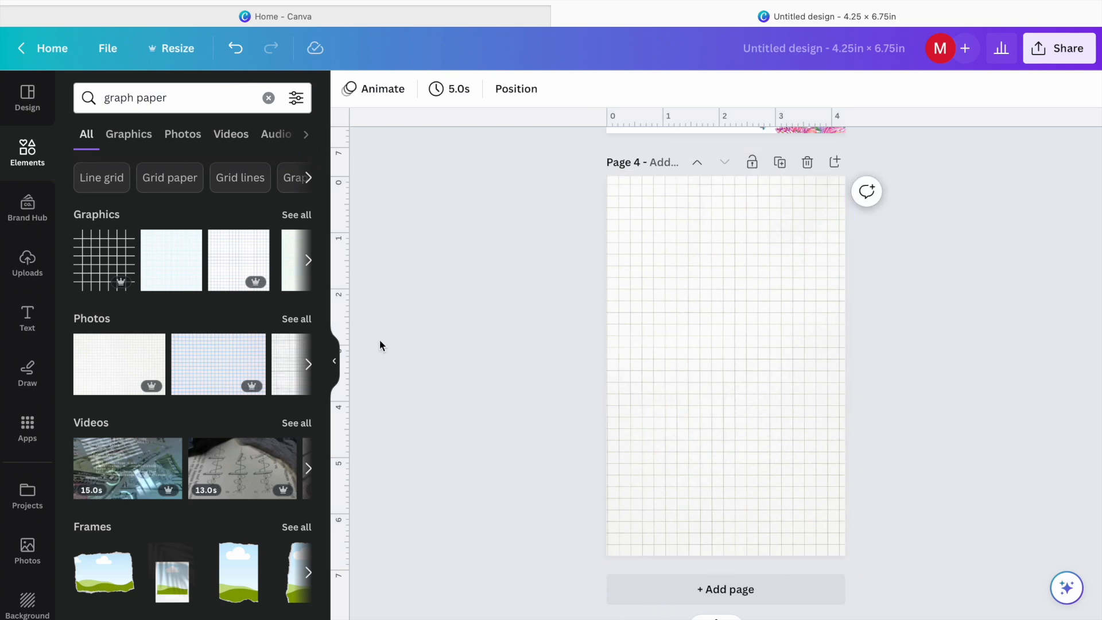
- Add the wildflower bouquet to page 4 and position it near the middle of the page's top edge
{"action": "left_click", "coordinate": [28, 151]}
{"action": "left_click", "coordinate": [186, 232]}
{"action": "left_click_drag", "start_coordinate": [750, 351], "coordinate": [635, 162]}
{"action": "scroll", "coordinate": [800, 349], "scroll_direction": "up", "scroll_amount": 3}
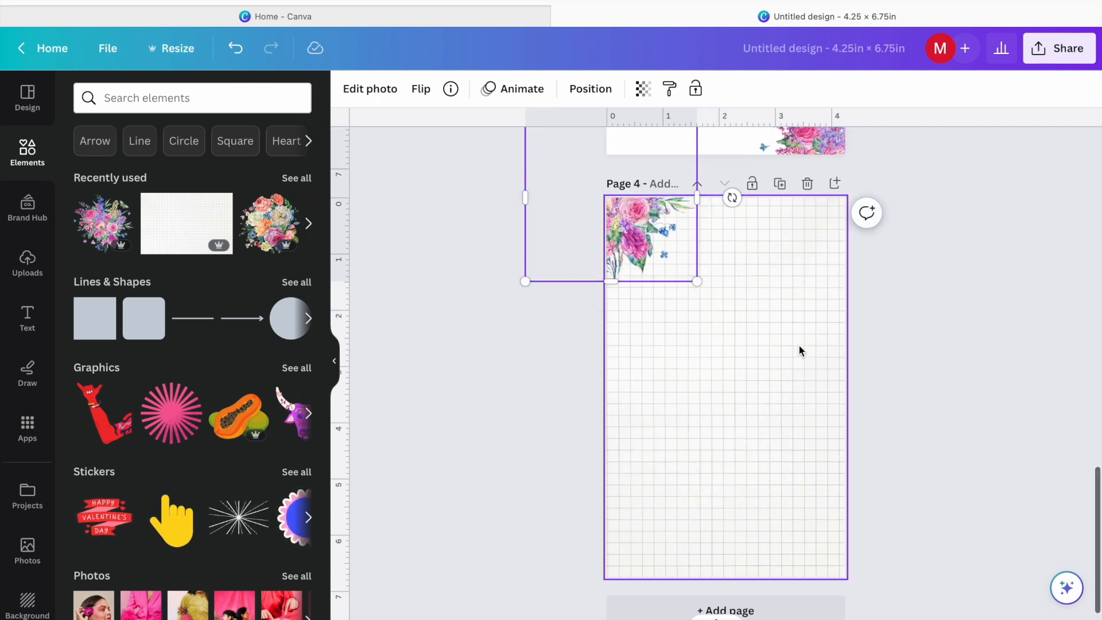
{"action": "left_click_drag", "start_coordinate": [657, 299], "coordinate": [782, 340]}
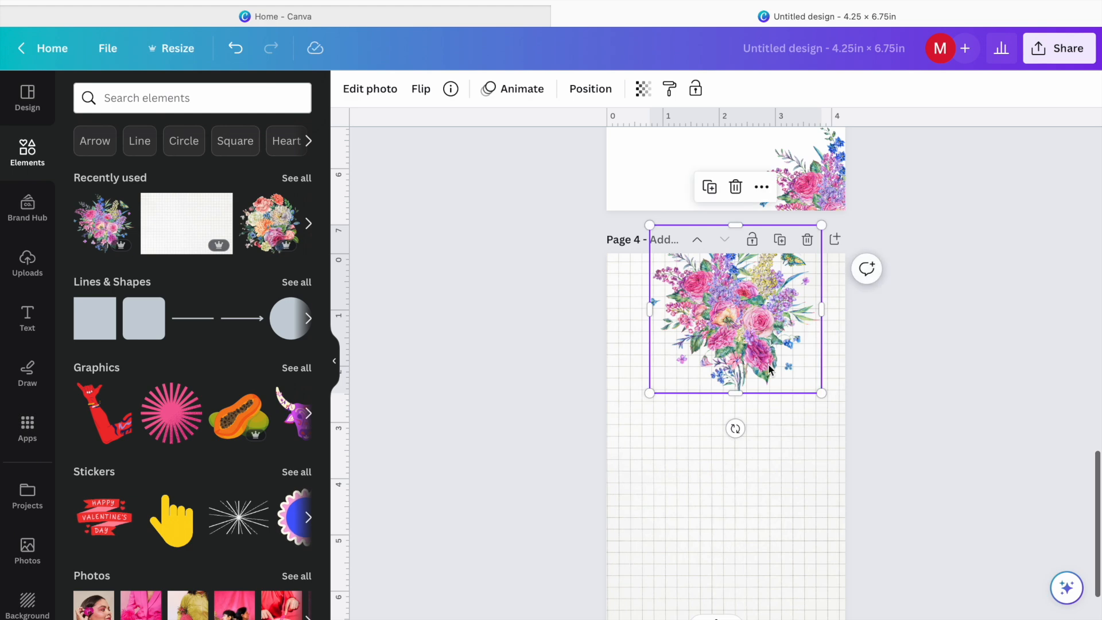
- Rotate page 4's bouquet clockwise, enlarge it, and shift it partly off the page so its flowers hang across the top edge
{"action": "left_click_drag", "start_coordinate": [733, 428], "coordinate": [822, 372]}
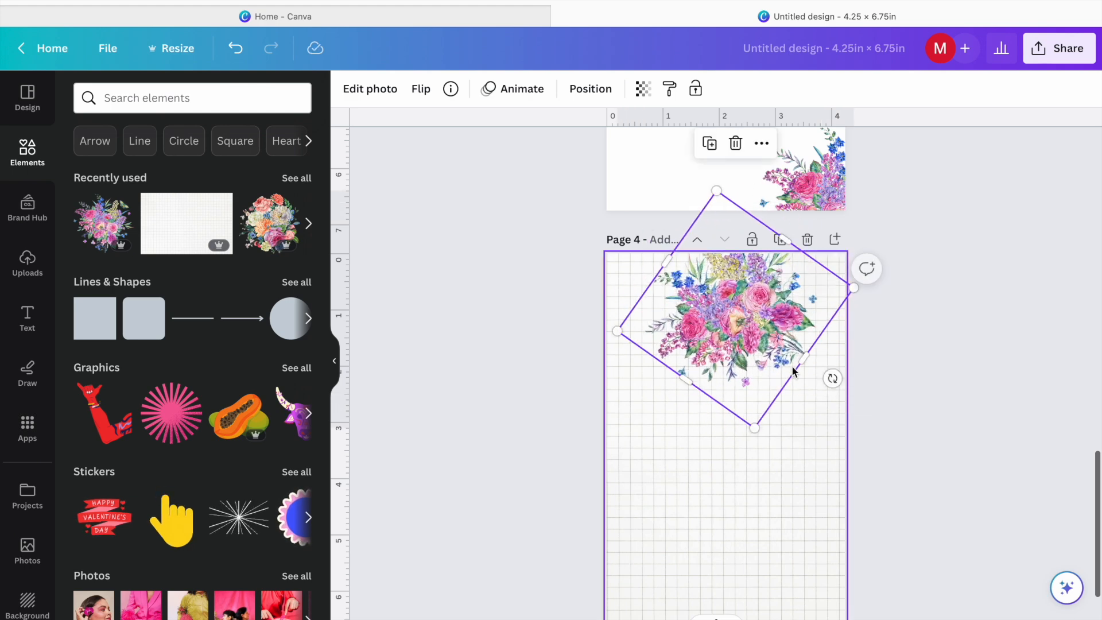
{"action": "left_click_drag", "start_coordinate": [616, 330], "coordinate": [537, 344]}
{"action": "left_click_drag", "start_coordinate": [683, 308], "coordinate": [718, 234]}
{"action": "left_click", "coordinate": [971, 394]}
{"action": "scroll", "coordinate": [970, 394], "scroll_direction": "down", "scroll_amount": 2}
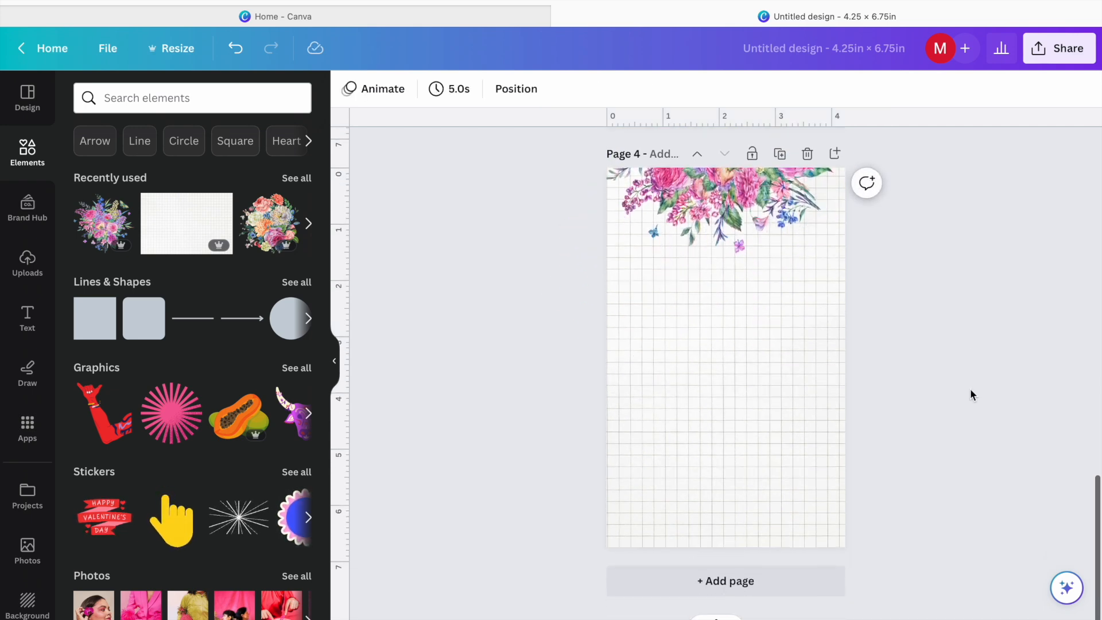
- Add a blank fifth page after the graph paper page
{"action": "scroll", "coordinate": [981, 428], "scroll_direction": "up", "scroll_amount": 15}
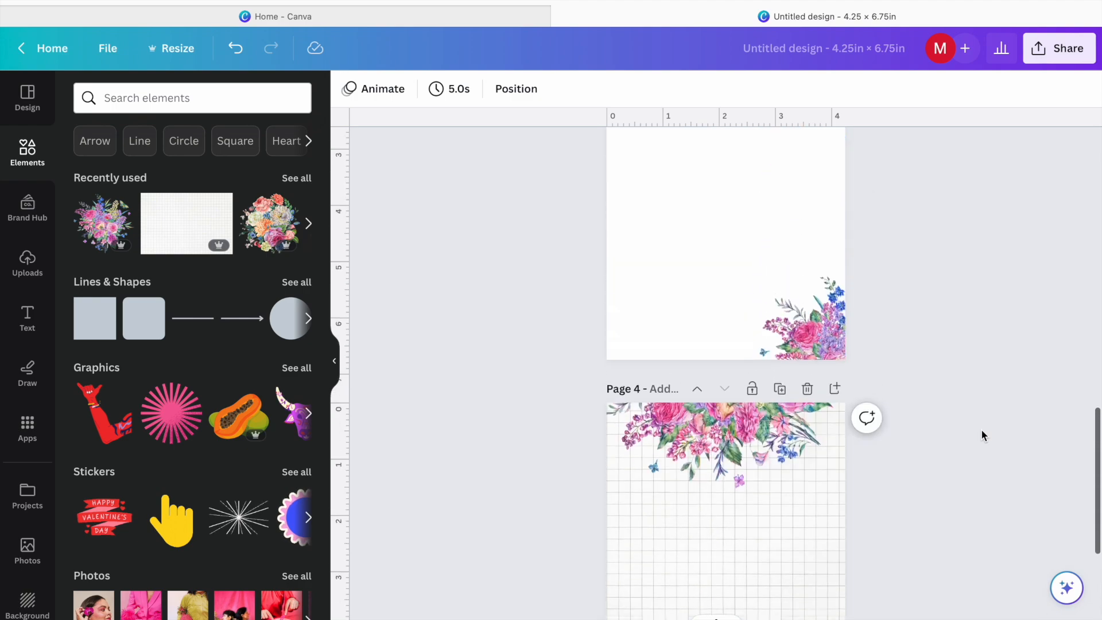
{"action": "scroll", "coordinate": [980, 428], "scroll_direction": "down", "scroll_amount": 15}
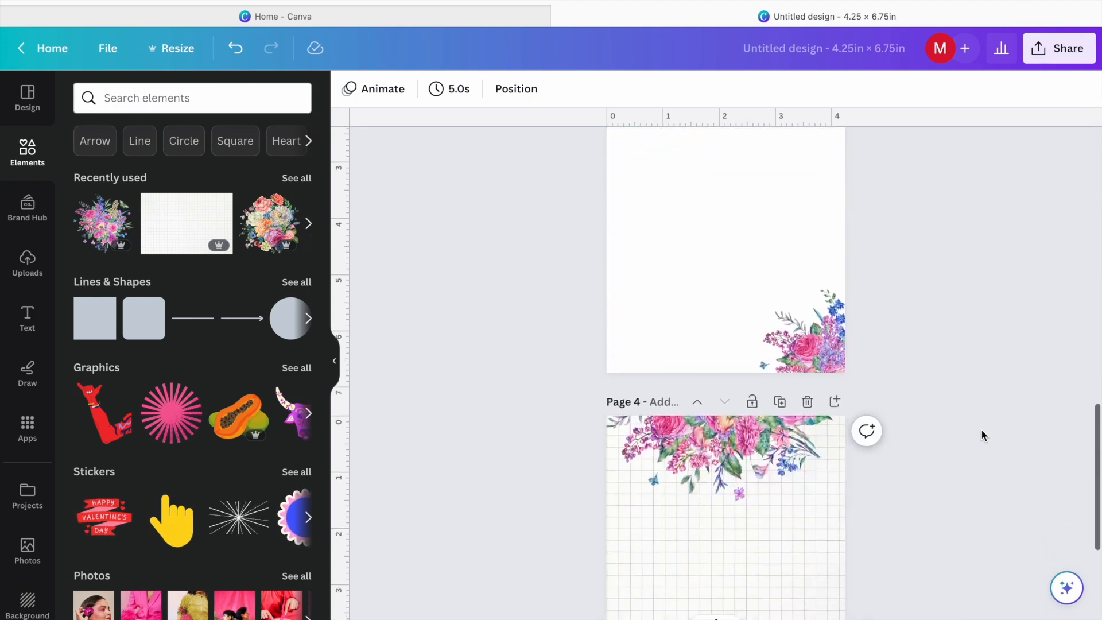
{"action": "left_click", "coordinate": [836, 384]}
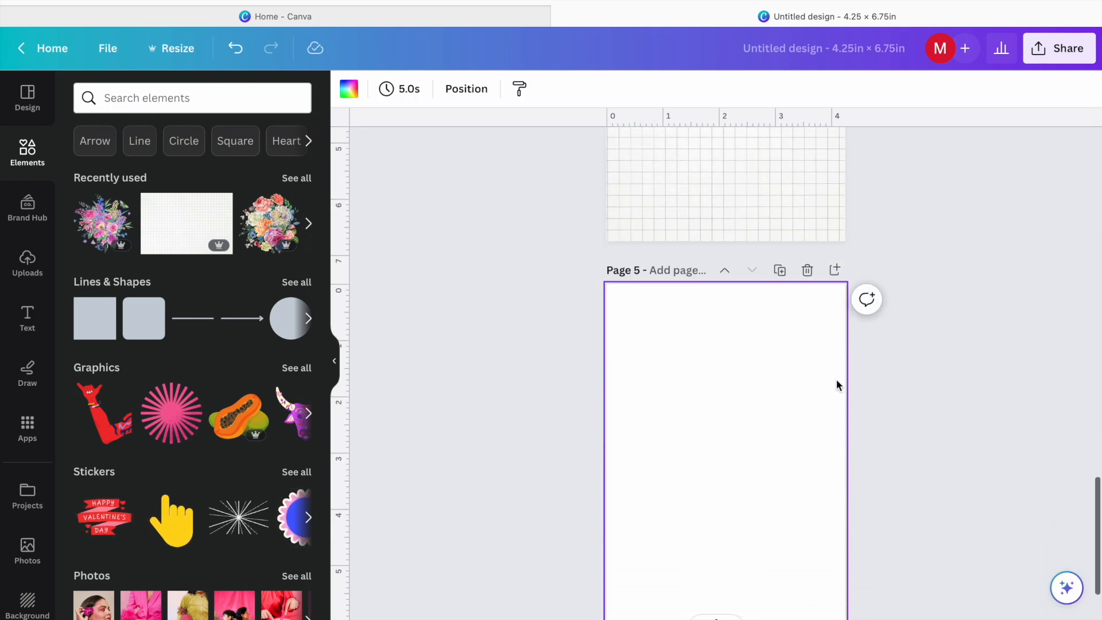
- Add the wildflower bouquet to page 5 to browse all its Magic Recommendations, and delete the bouquet from the page
{"action": "left_click", "coordinate": [100, 221]}
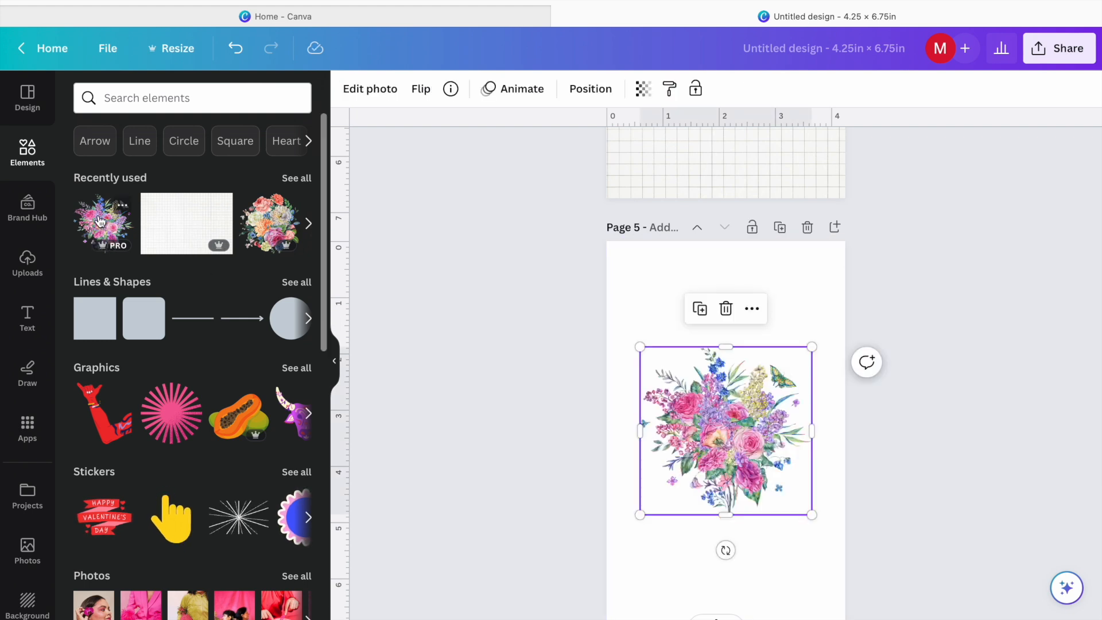
{"action": "left_click", "coordinate": [295, 178]}
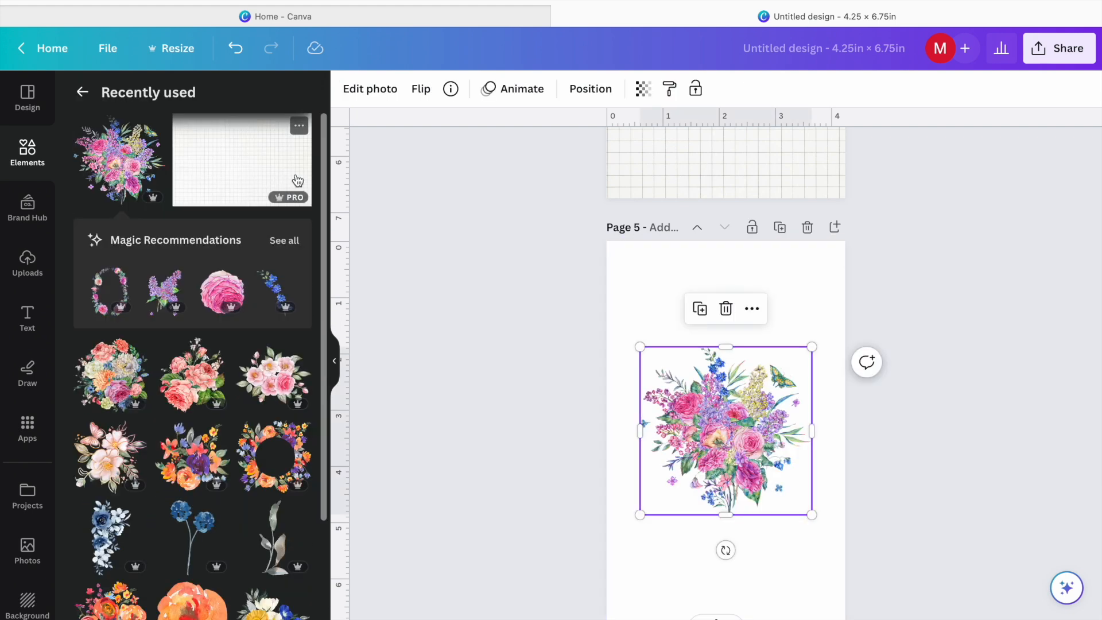
{"action": "left_click", "coordinate": [278, 243]}
{"action": "scroll", "coordinate": [208, 434], "scroll_direction": "down", "scroll_amount": 10}
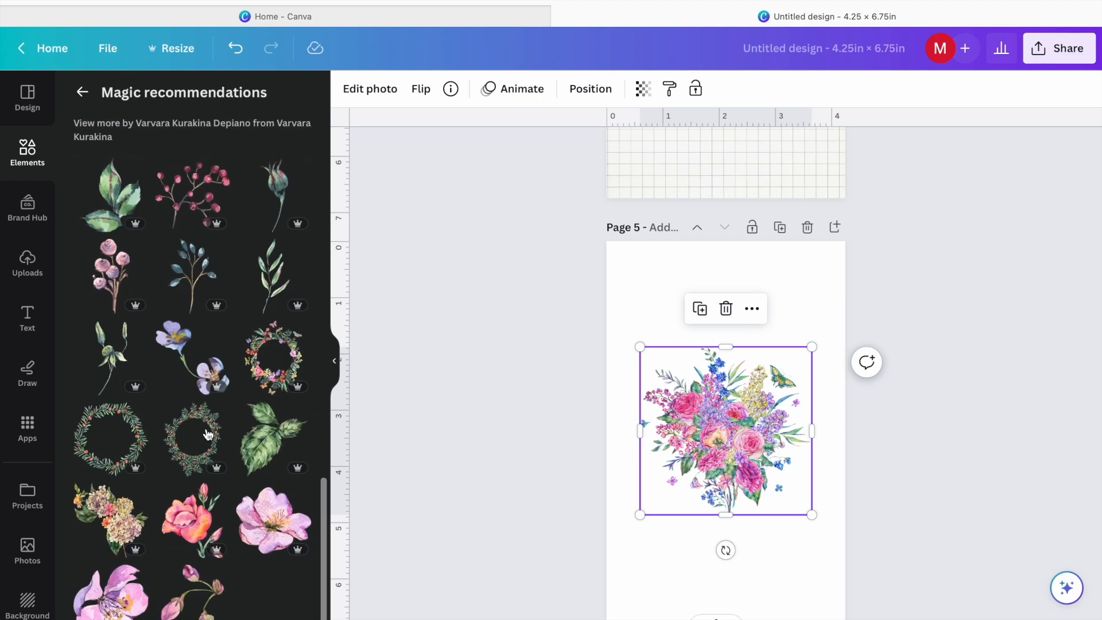
{"action": "scroll", "coordinate": [208, 434], "scroll_direction": "down", "scroll_amount": 5}
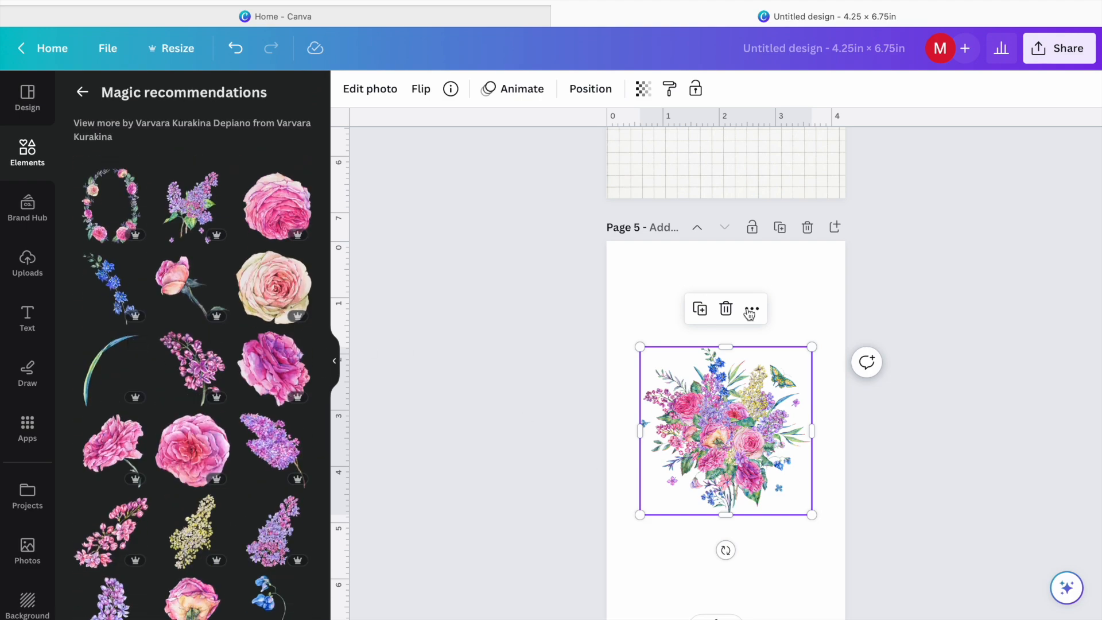
{"action": "left_click", "coordinate": [725, 309]}
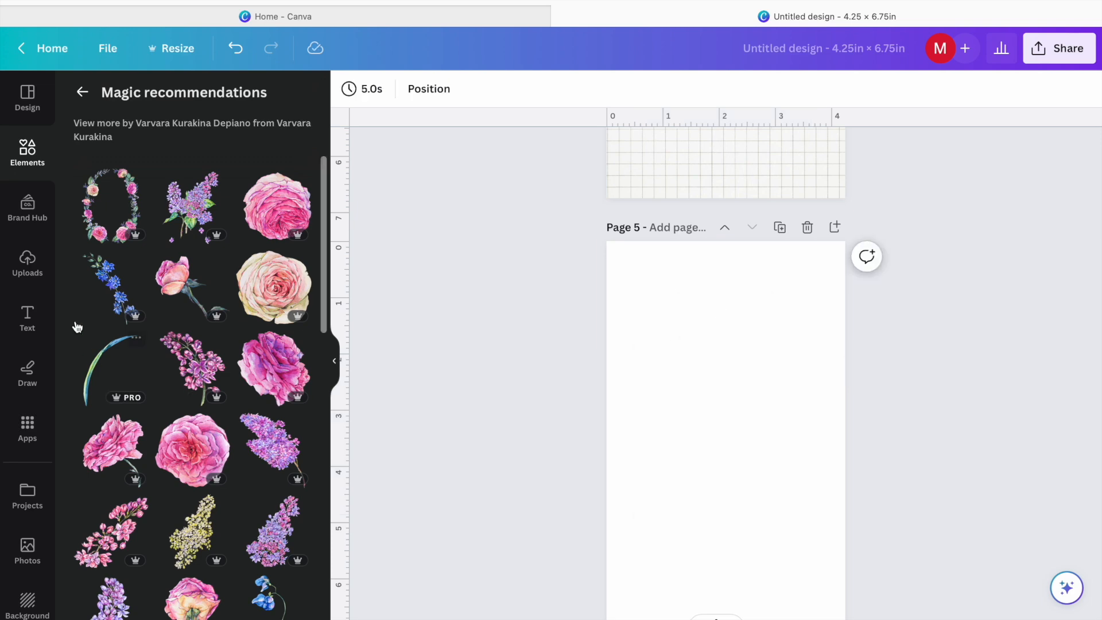
{"action": "left_click", "coordinate": [82, 95]}
{"action": "left_click", "coordinate": [127, 187]}
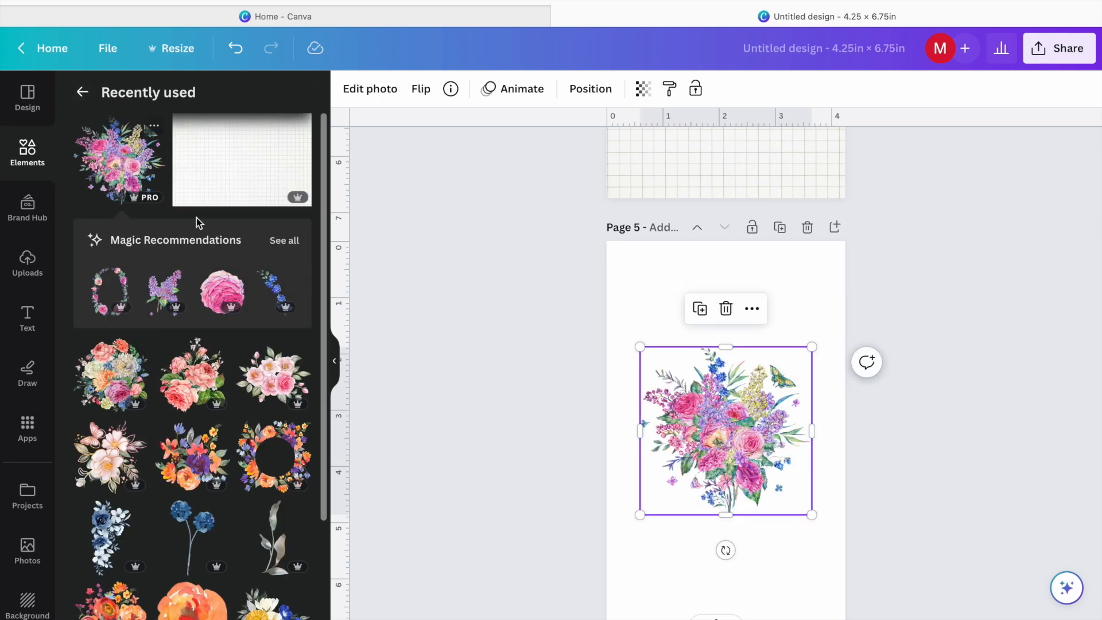
{"action": "left_click", "coordinate": [284, 242]}
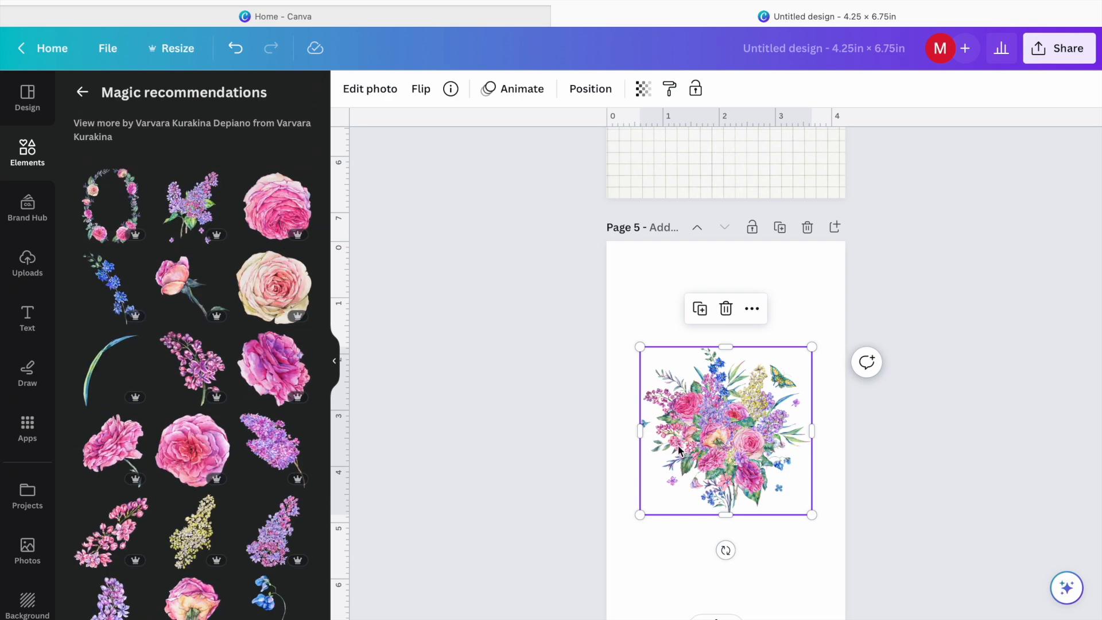
{"action": "key", "text": "Delete"}
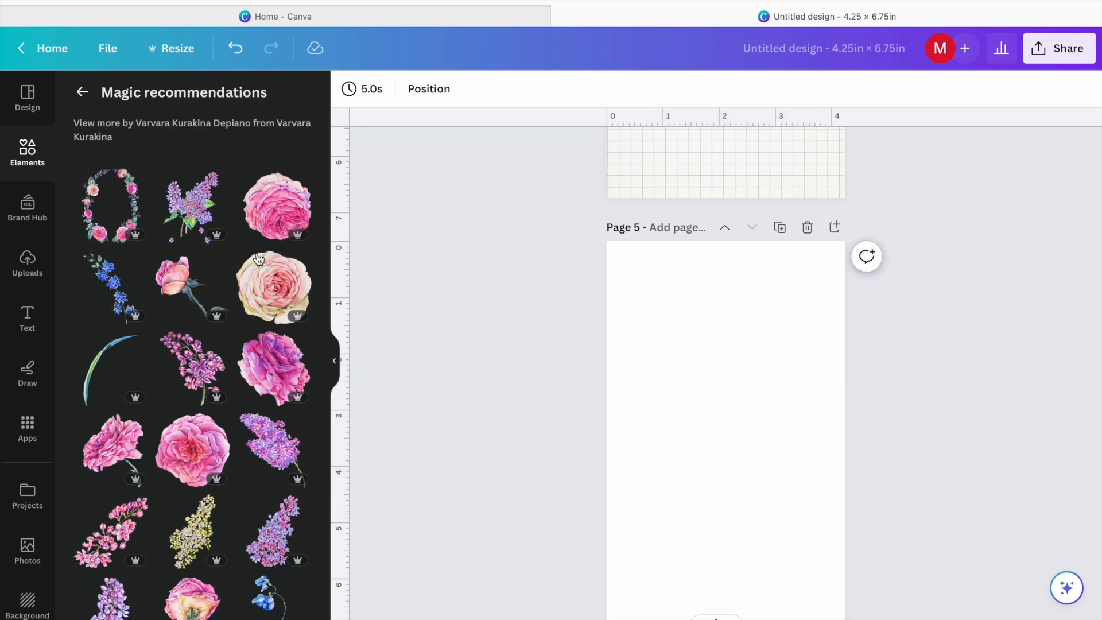
- Add the recommended oval rose wreath to page 5, enlarge it to the full page width, and center it vertically
{"action": "left_click", "coordinate": [127, 215]}
{"action": "left_click_drag", "start_coordinate": [726, 440], "coordinate": [726, 458]}
{"action": "left_click_drag", "start_coordinate": [630, 325], "coordinate": [591, 307]}
{"action": "left_click_drag", "start_coordinate": [708, 381], "coordinate": [717, 383]}
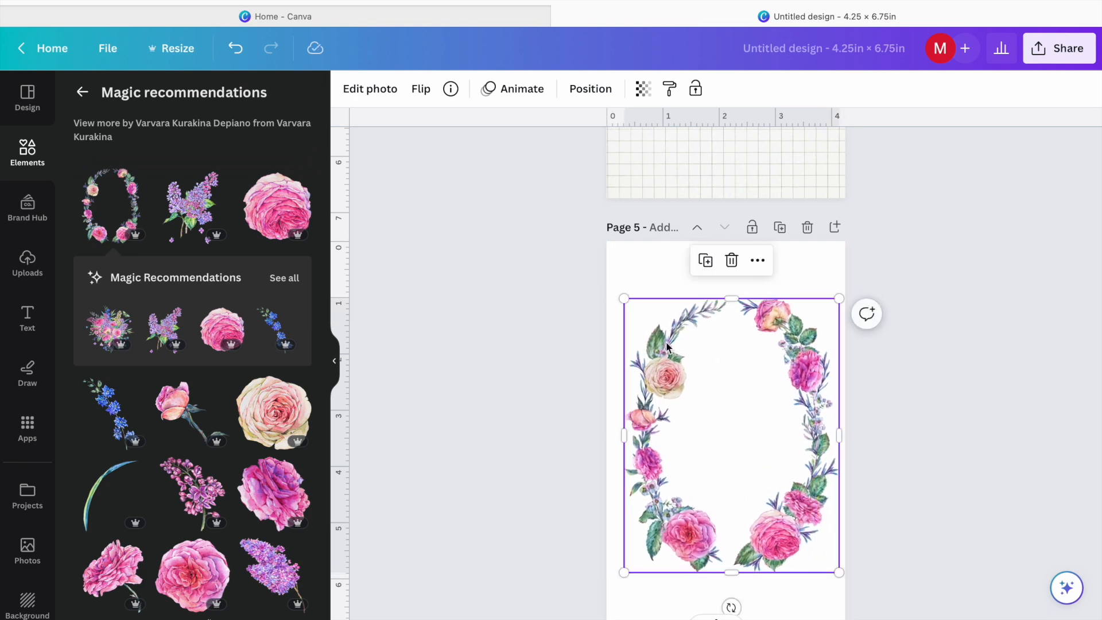
{"action": "left_click_drag", "start_coordinate": [624, 299], "coordinate": [573, 285]}
{"action": "left_click_drag", "start_coordinate": [674, 386], "coordinate": [692, 426]}
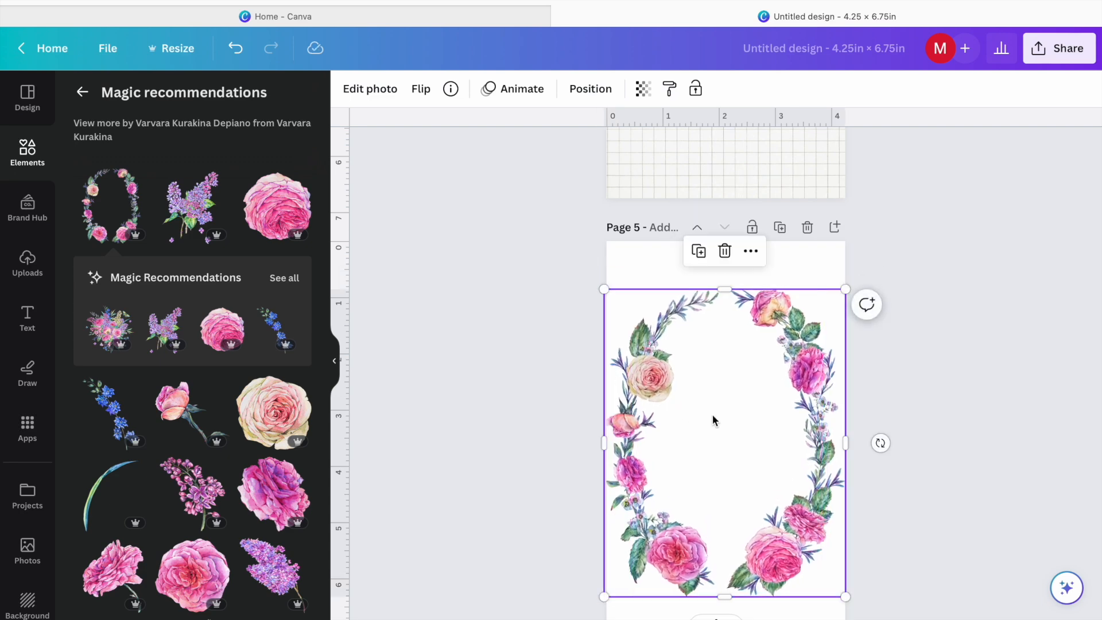
{"action": "left_click", "coordinate": [973, 254]}
{"action": "scroll", "coordinate": [852, 408], "scroll_direction": "down", "scroll_amount": 2}
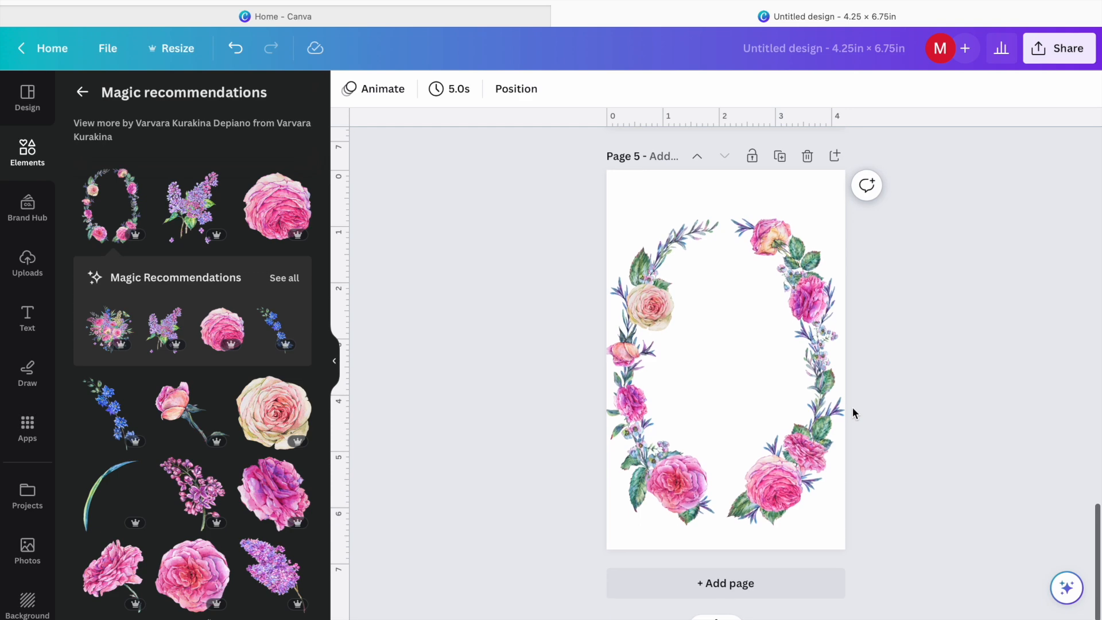
{"action": "left_click_drag", "start_coordinate": [758, 362], "coordinate": [756, 345]}
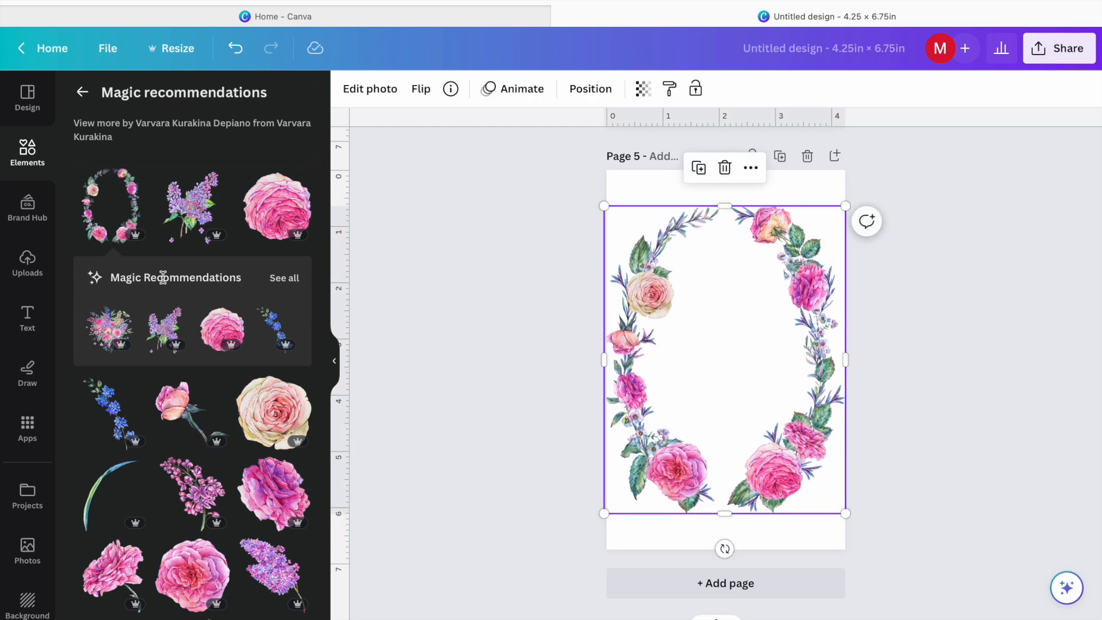
- Add a subheading reading "inbox" inside the wreath on page 5
{"action": "left_click", "coordinate": [27, 317]}
{"action": "left_click", "coordinate": [184, 264]}
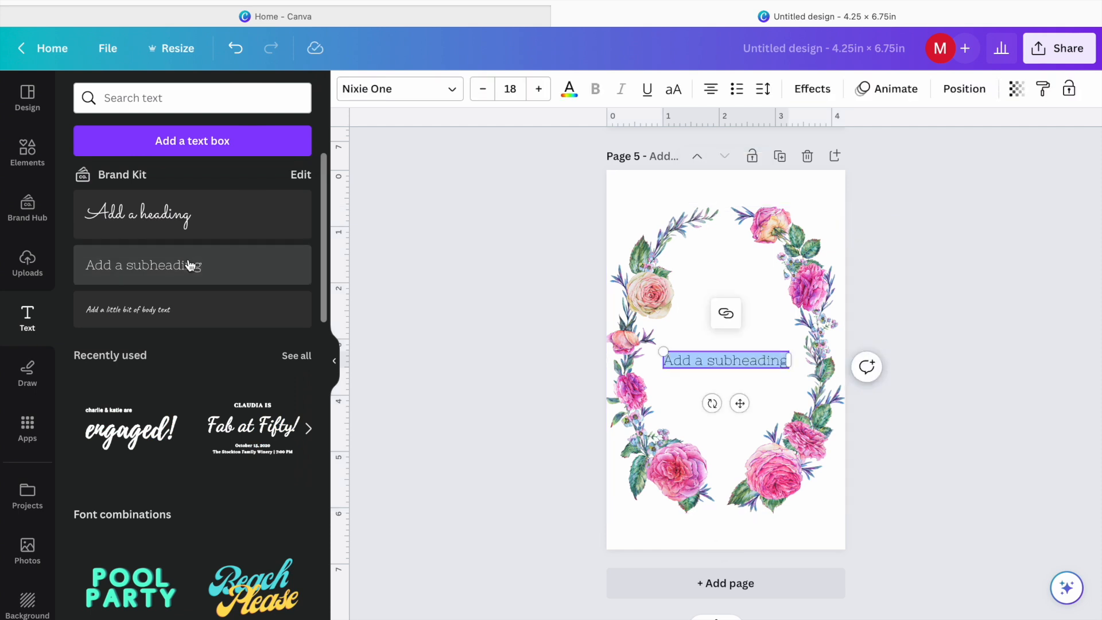
{"action": "type", "text": "n"}
{"action": "type", "text": "inbox"}
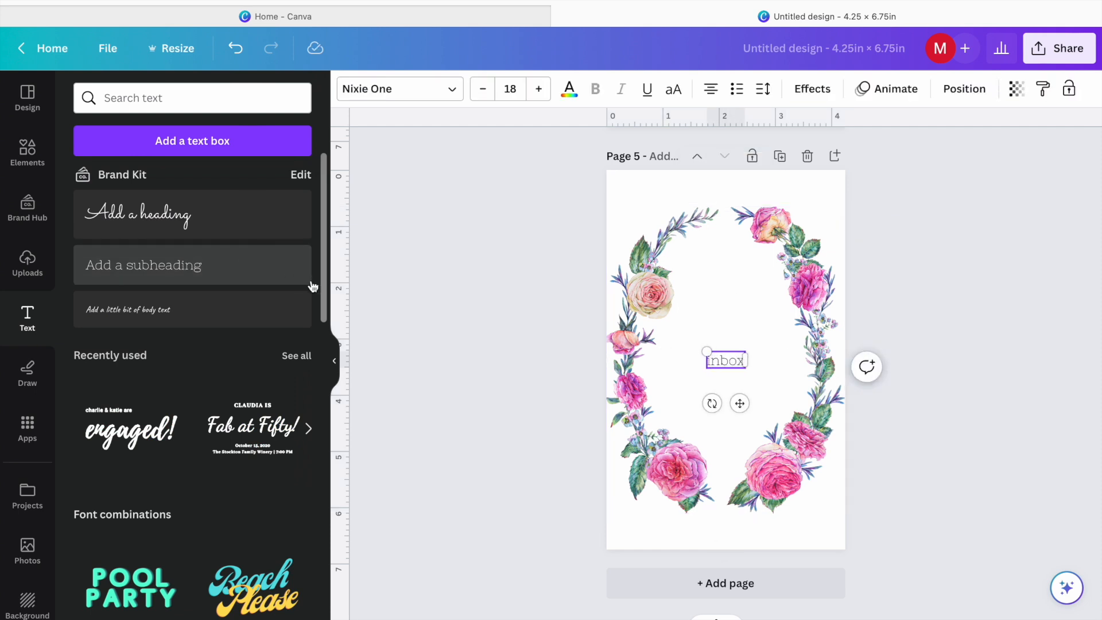
{"action": "left_click", "coordinate": [576, 295]}
- Change the font of the "inbox" text to Architype Bayer-Type
{"action": "left_click", "coordinate": [719, 365]}
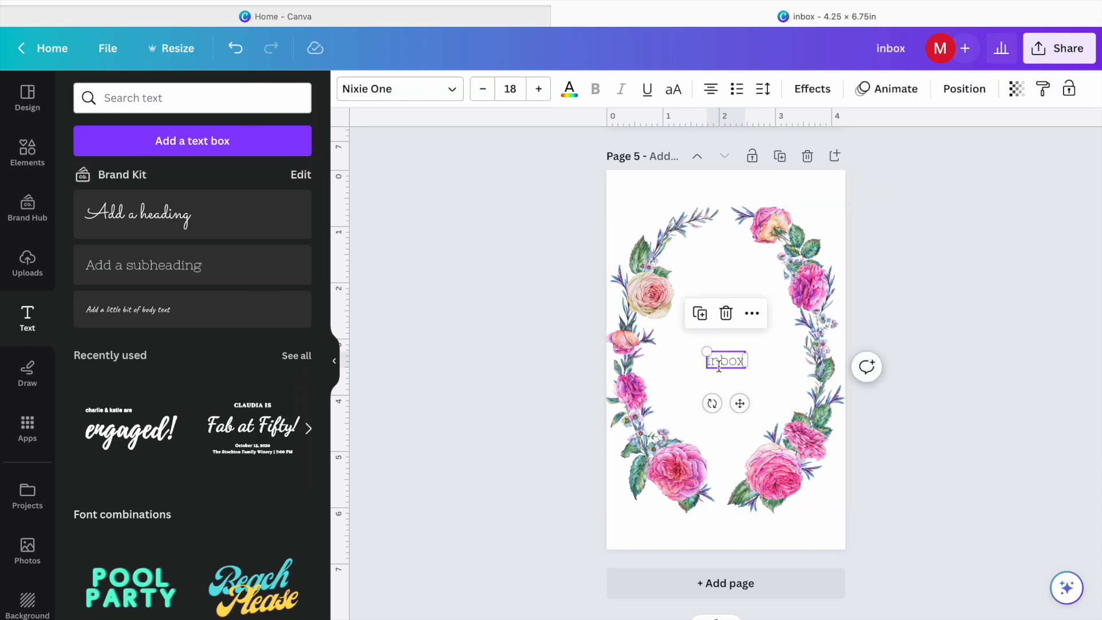
{"action": "left_click", "coordinate": [454, 95]}
{"action": "scroll", "coordinate": [215, 407], "scroll_direction": "down", "scroll_amount": 6}
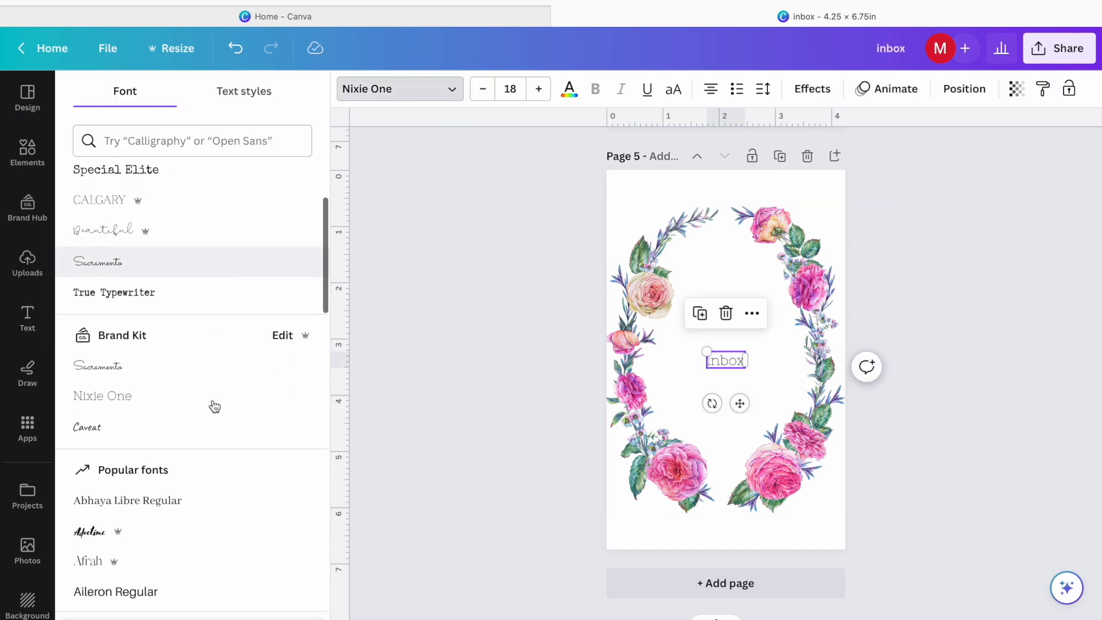
{"action": "scroll", "coordinate": [214, 406], "scroll_direction": "down", "scroll_amount": 1}
{"action": "scroll", "coordinate": [215, 407], "scroll_direction": "up", "scroll_amount": 3}
{"action": "scroll", "coordinate": [211, 436], "scroll_direction": "down", "scroll_amount": 4}
{"action": "left_click", "coordinate": [208, 474]}
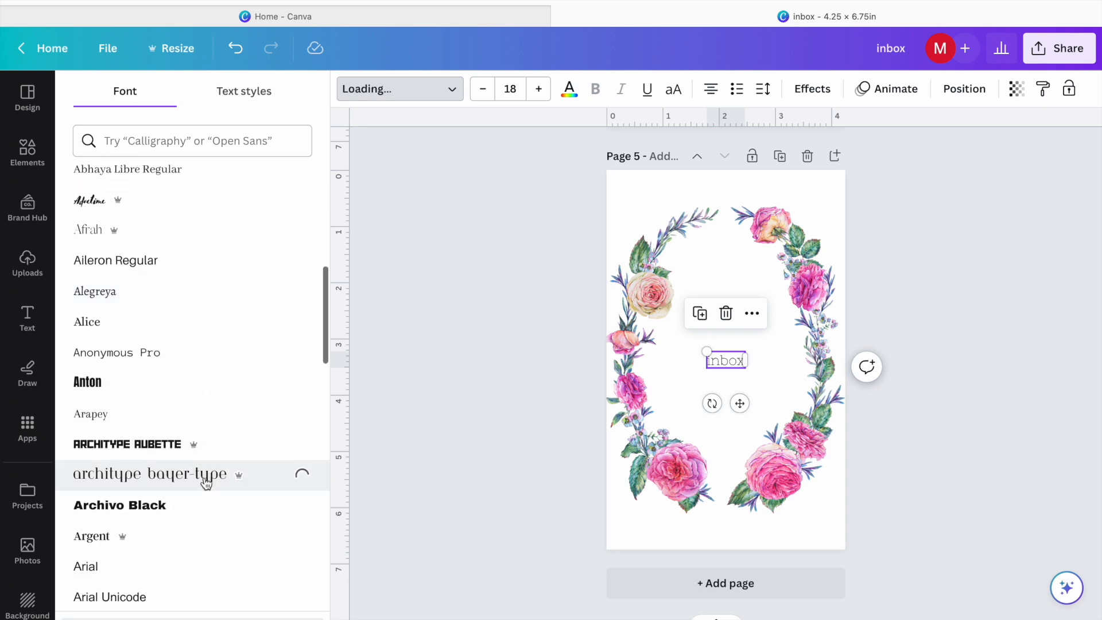
- Set the "inbox" text size to 35 and move the text slightly up within the wreath
{"action": "left_click", "coordinate": [538, 90]}
{"action": "left_click", "coordinate": [539, 90]}
{"action": "left_click", "coordinate": [539, 90]}
{"action": "left_click", "coordinate": [538, 90]}
{"action": "left_click", "coordinate": [539, 90]}
{"action": "left_click", "coordinate": [539, 89]}
{"action": "left_click", "coordinate": [539, 90]}
{"action": "left_click", "coordinate": [933, 319]}
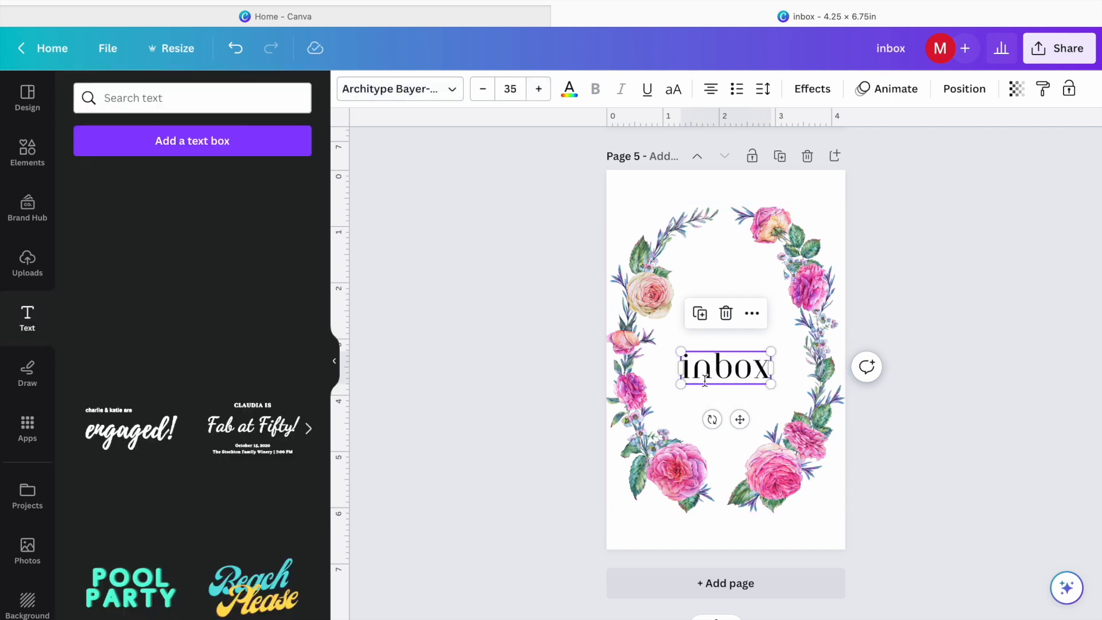
{"action": "mouse_move", "coordinate": [717, 366]}
{"action": "left_mouse_down"}
{"action": "mouse_move", "coordinate": [718, 339]}
{"action": "mouse_move", "coordinate": [717, 358]}
{"action": "left_mouse_up"}
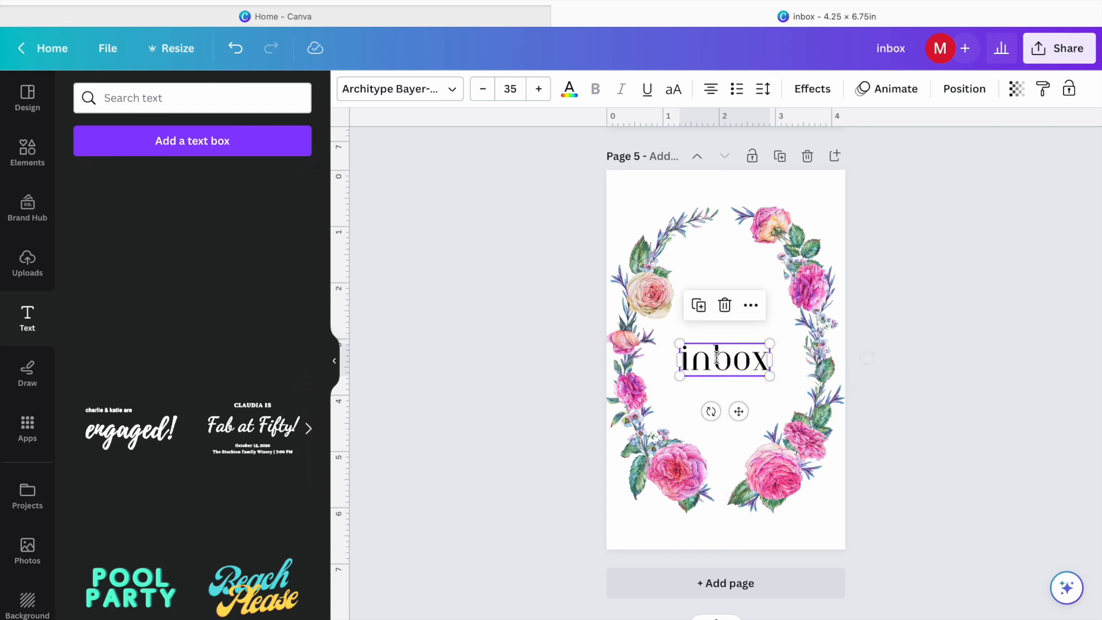
- Color the "inbox" text with the slate blue from the wreath's photo colors
{"action": "left_click", "coordinate": [570, 90]}
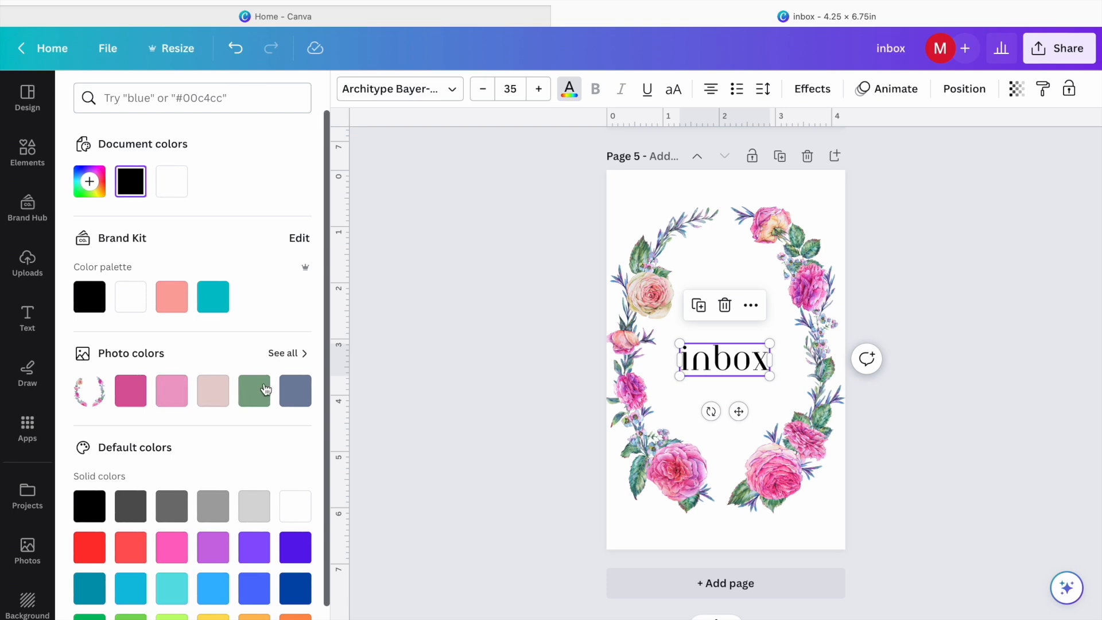
{"action": "left_click", "coordinate": [296, 394]}
{"action": "left_click", "coordinate": [440, 309]}
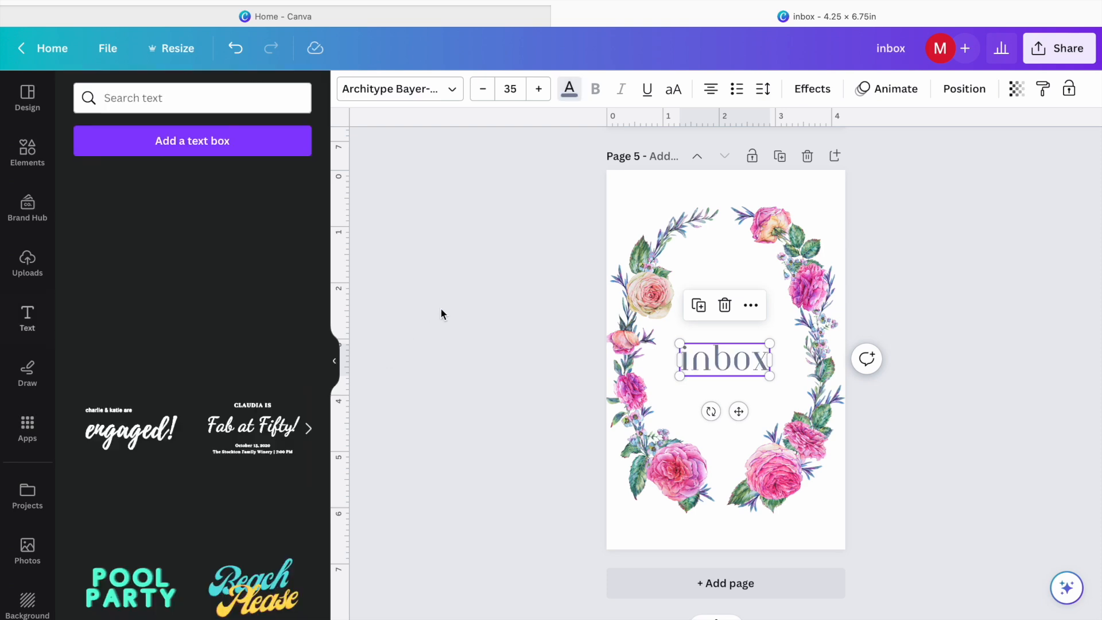
{"action": "left_click", "coordinate": [981, 288]}
- Recolor the "inbox" text inside the wreath on page 5 with the light purple from the default solid colors
{"action": "scroll", "coordinate": [980, 288], "scroll_direction": "up", "scroll_amount": 8}
{"action": "scroll", "coordinate": [980, 292], "scroll_direction": "up", "scroll_amount": 15}
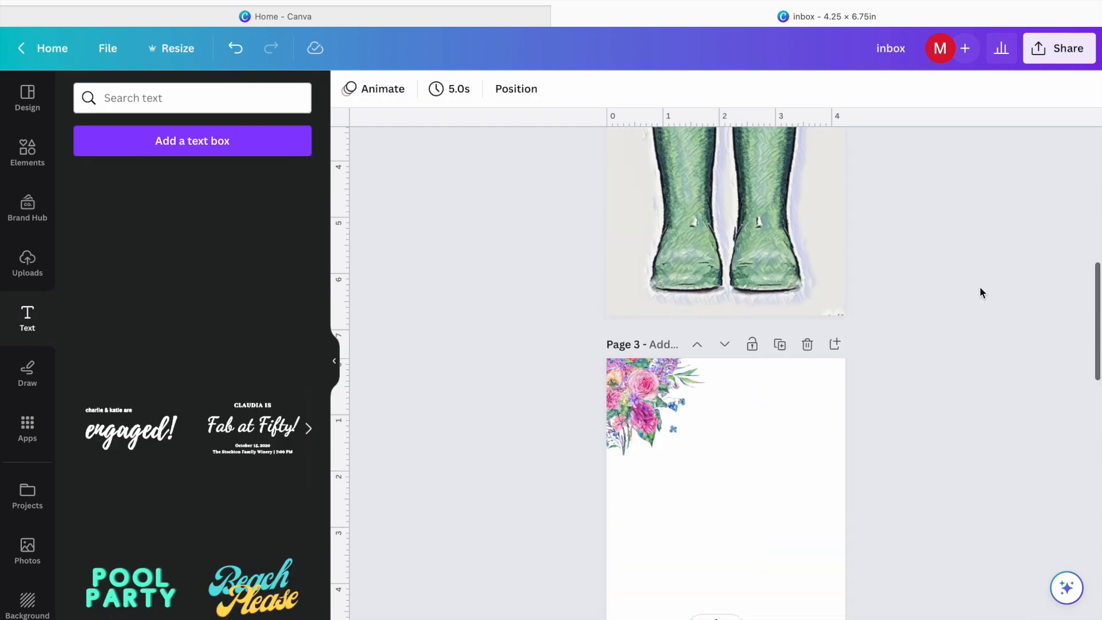
{"action": "scroll", "coordinate": [980, 291], "scroll_direction": "down", "scroll_amount": 12}
{"action": "scroll", "coordinate": [979, 292], "scroll_direction": "down", "scroll_amount": 10}
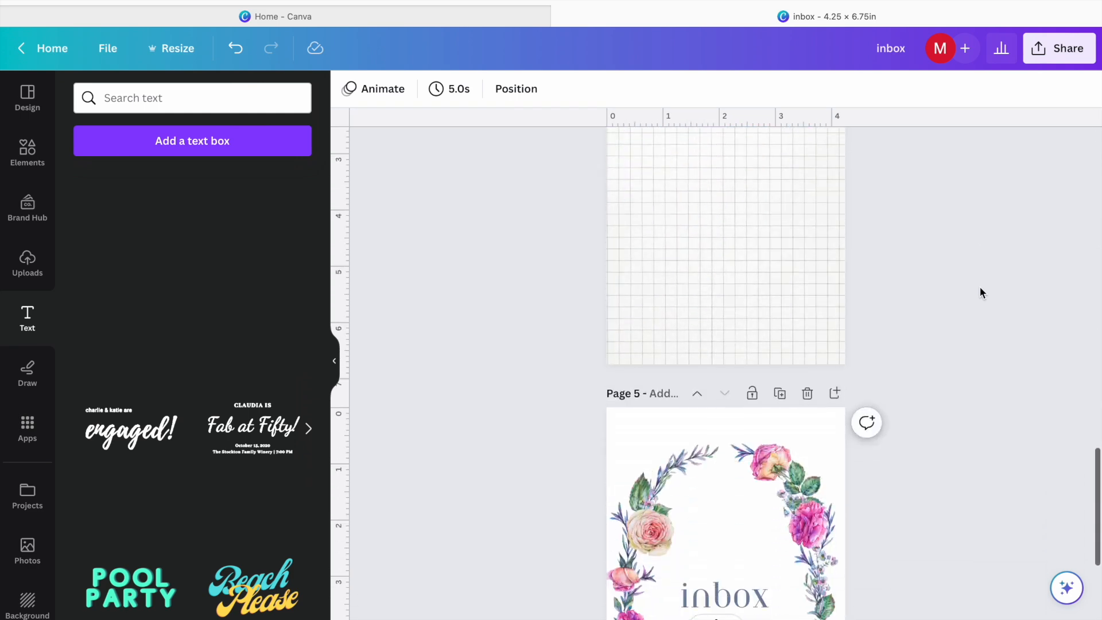
{"action": "left_click", "coordinate": [719, 357]}
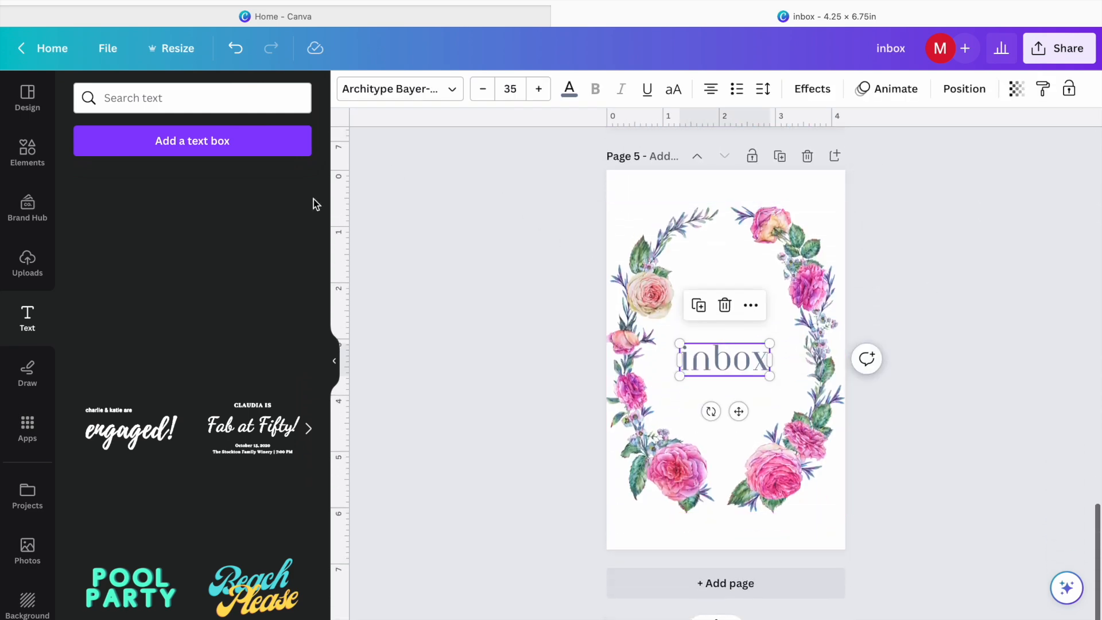
{"action": "left_click", "coordinate": [569, 89]}
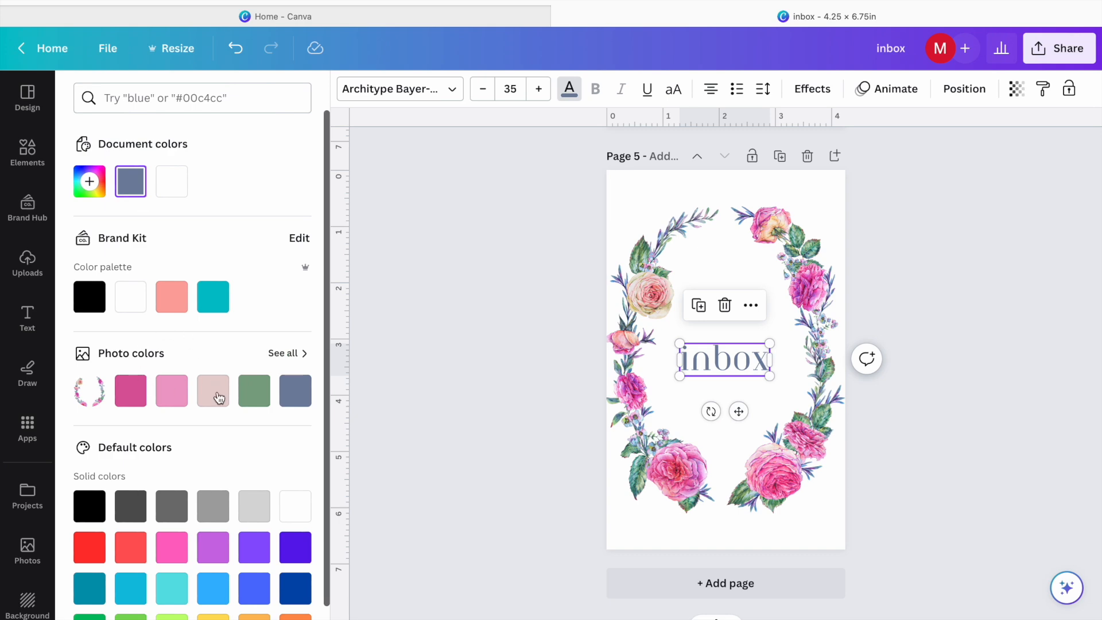
{"action": "left_click", "coordinate": [213, 547]}
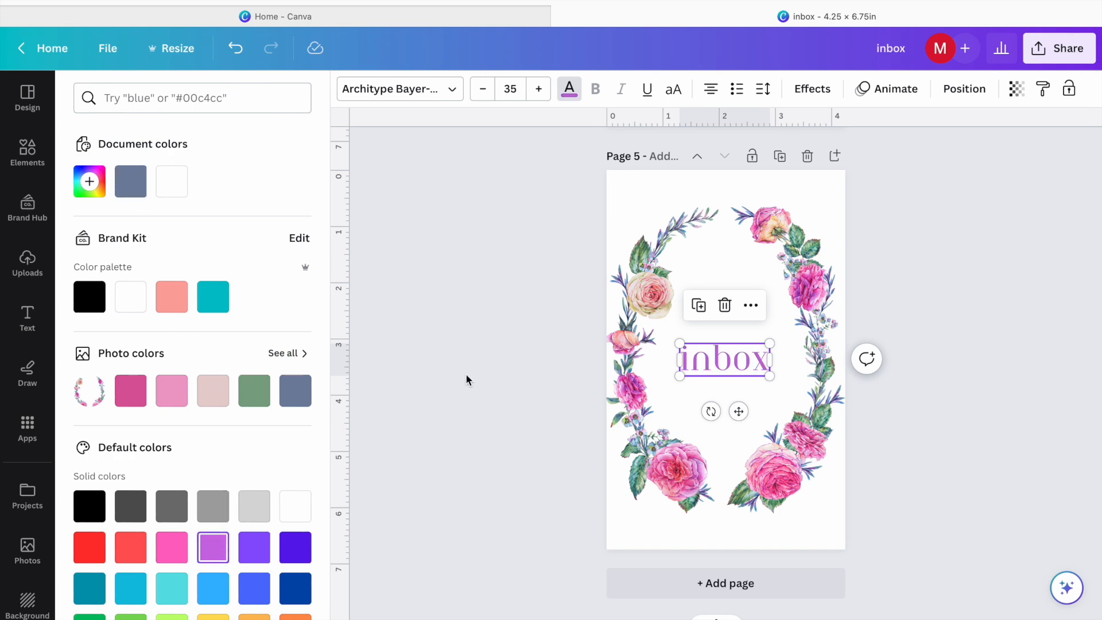
{"action": "scroll", "coordinate": [440, 352], "scroll_direction": "up", "scroll_amount": 15}
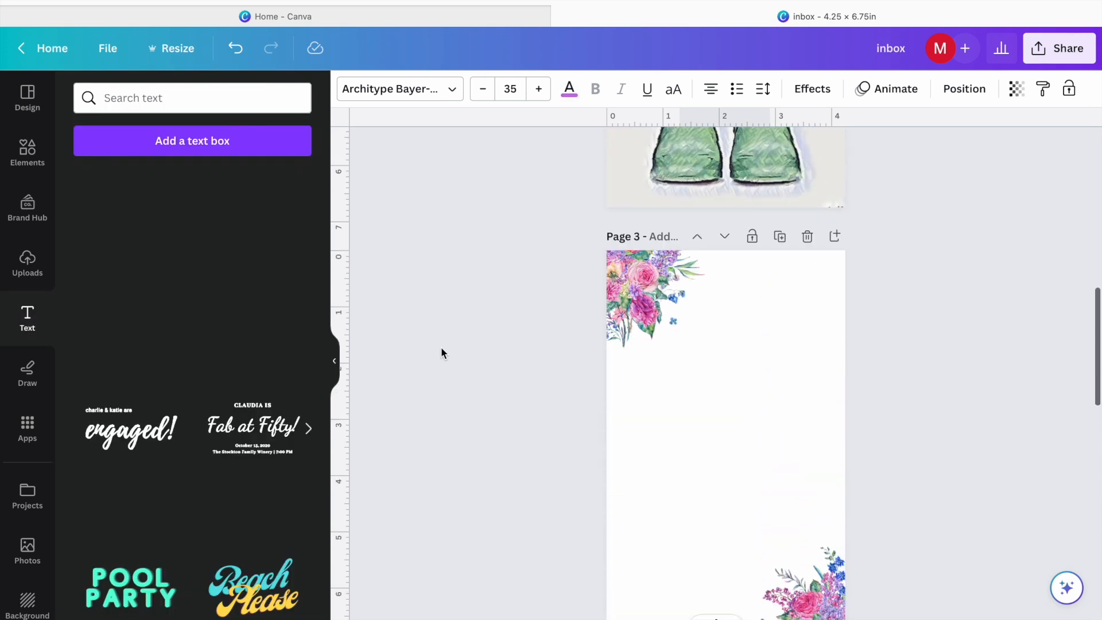
{"action": "scroll", "coordinate": [441, 352], "scroll_direction": "up", "scroll_amount": 3}
{"action": "scroll", "coordinate": [441, 353], "scroll_direction": "down", "scroll_amount": 15}
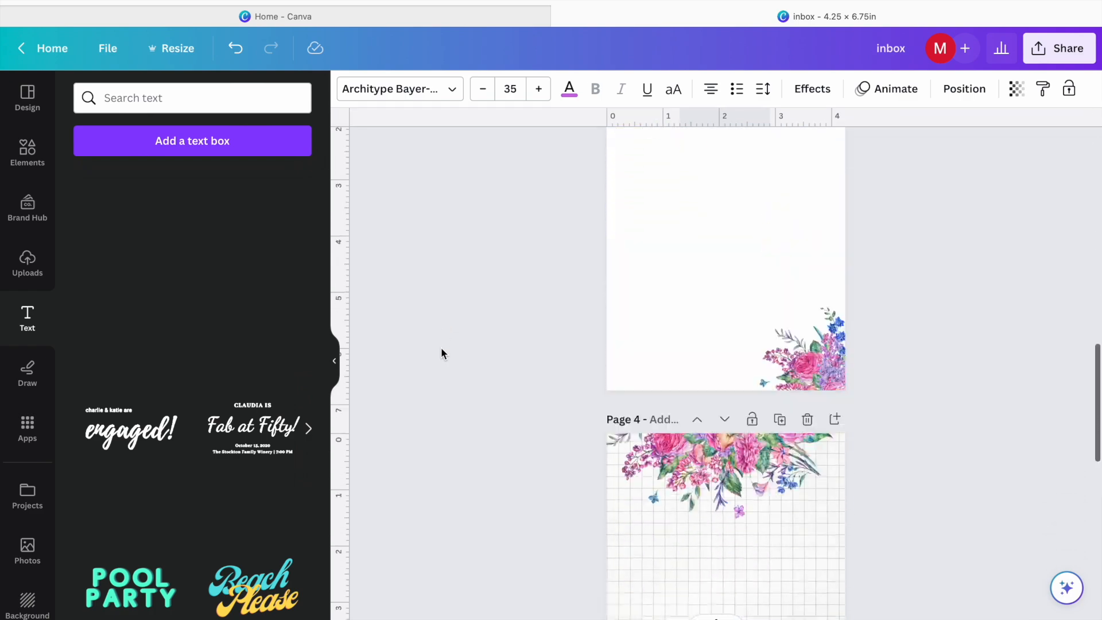
{"action": "scroll", "coordinate": [441, 352], "scroll_direction": "up", "scroll_amount": 15}
{"action": "scroll", "coordinate": [440, 351], "scroll_direction": "down", "scroll_amount": 1}
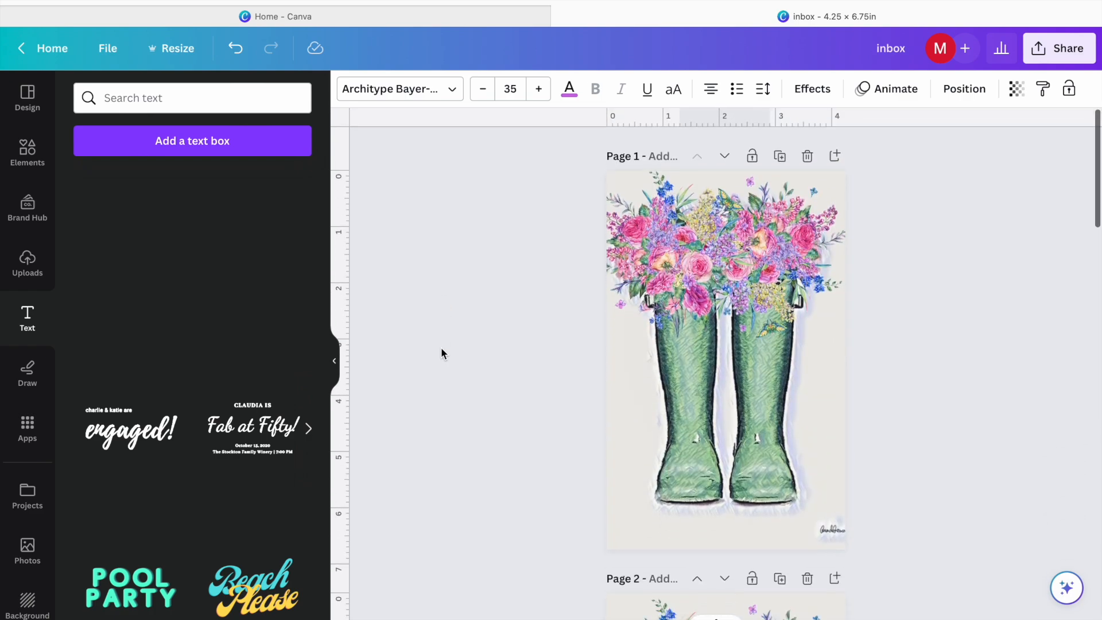
{"action": "left_click", "coordinate": [1071, 58]}
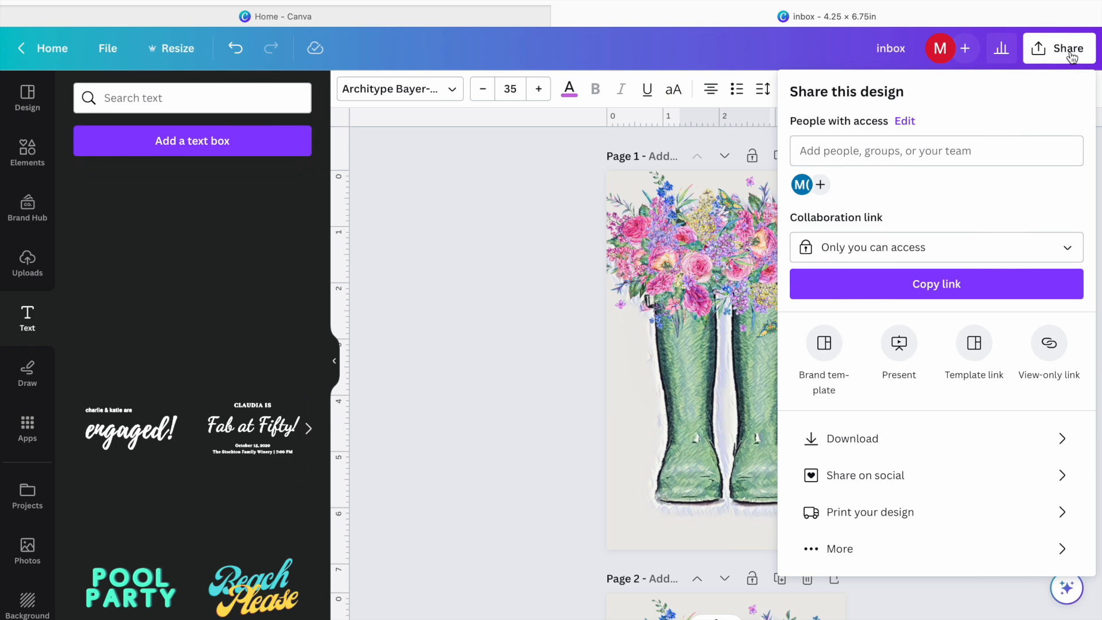
{"action": "left_click", "coordinate": [888, 435]}
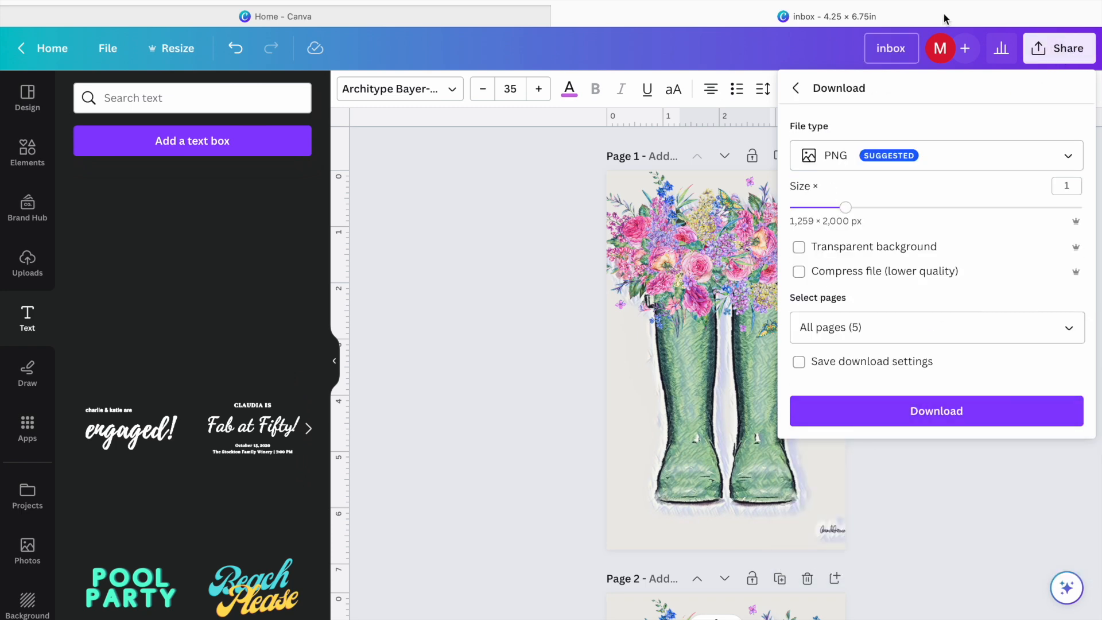
{"action": "left_click", "coordinate": [795, 89]}
{"action": "left_click", "coordinate": [579, 237]}
- Delete page 1, the first of the two boots cover pages
{"action": "scroll", "coordinate": [811, 367], "scroll_direction": "down", "scroll_amount": 10}
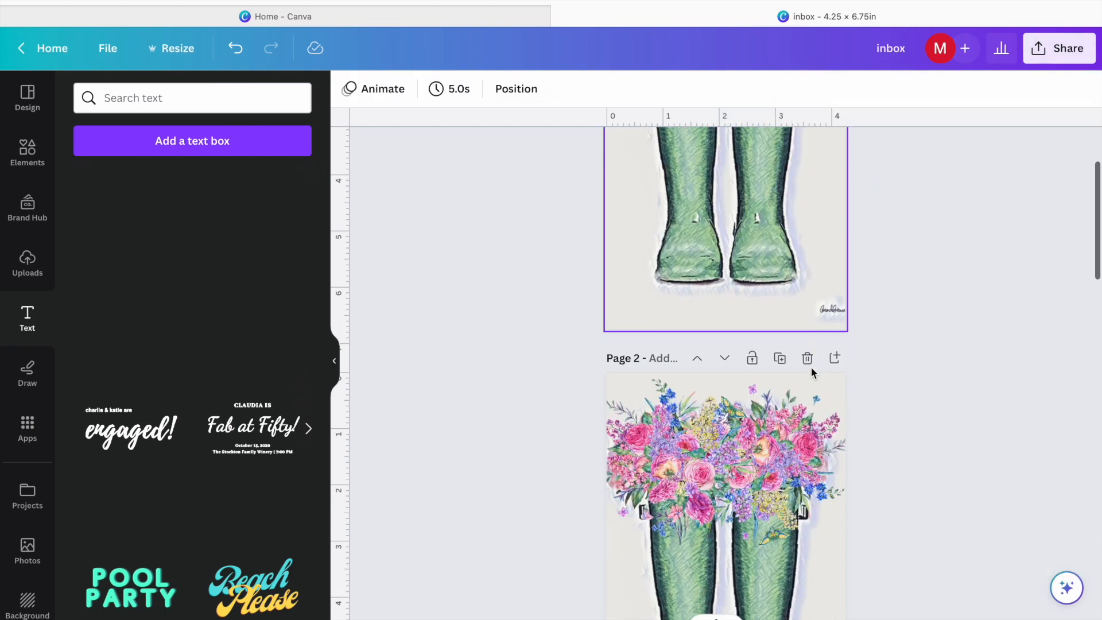
{"action": "scroll", "coordinate": [725, 307], "scroll_direction": "up", "scroll_amount": 10}
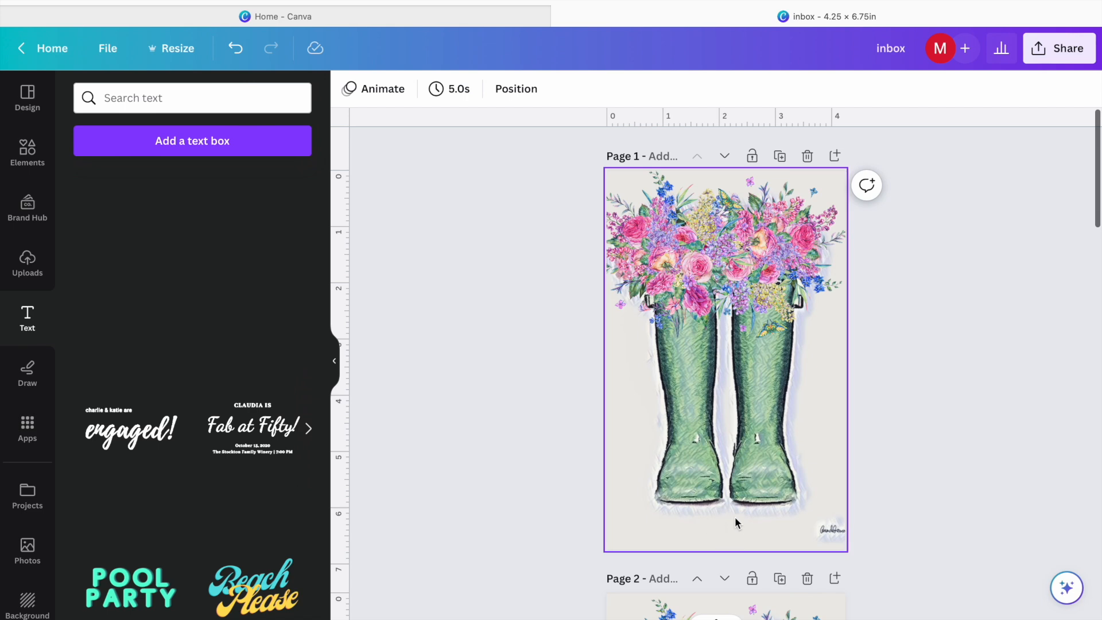
{"action": "left_click", "coordinate": [807, 157]}
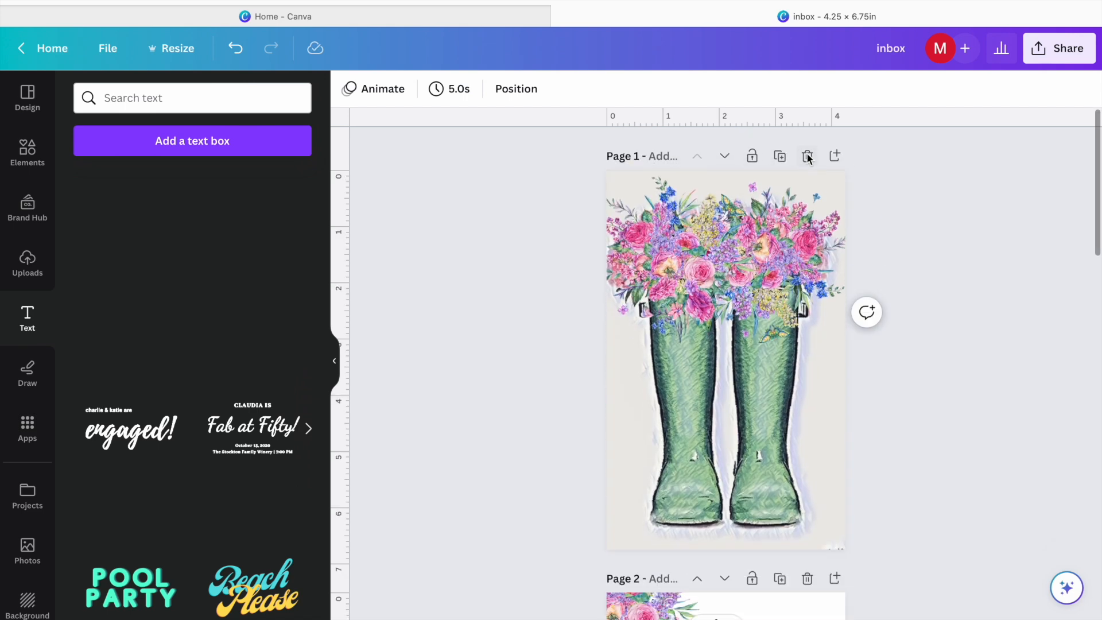
- Download all pages of the design as a PDF Print file with crop marks and bleed
{"action": "left_click", "coordinate": [1071, 49]}
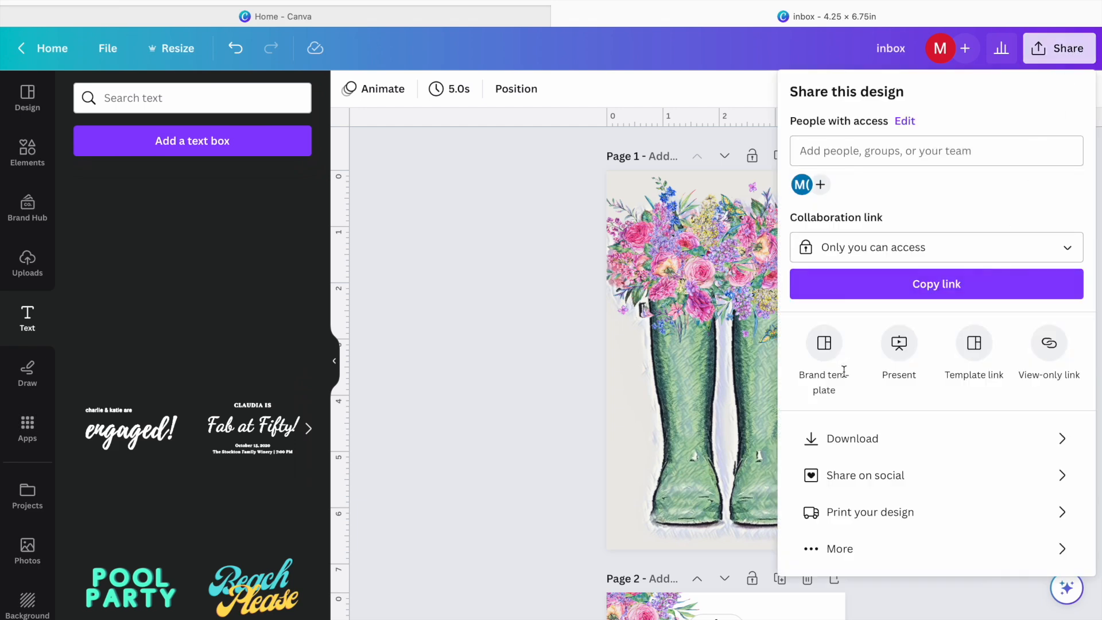
{"action": "left_click", "coordinate": [833, 441]}
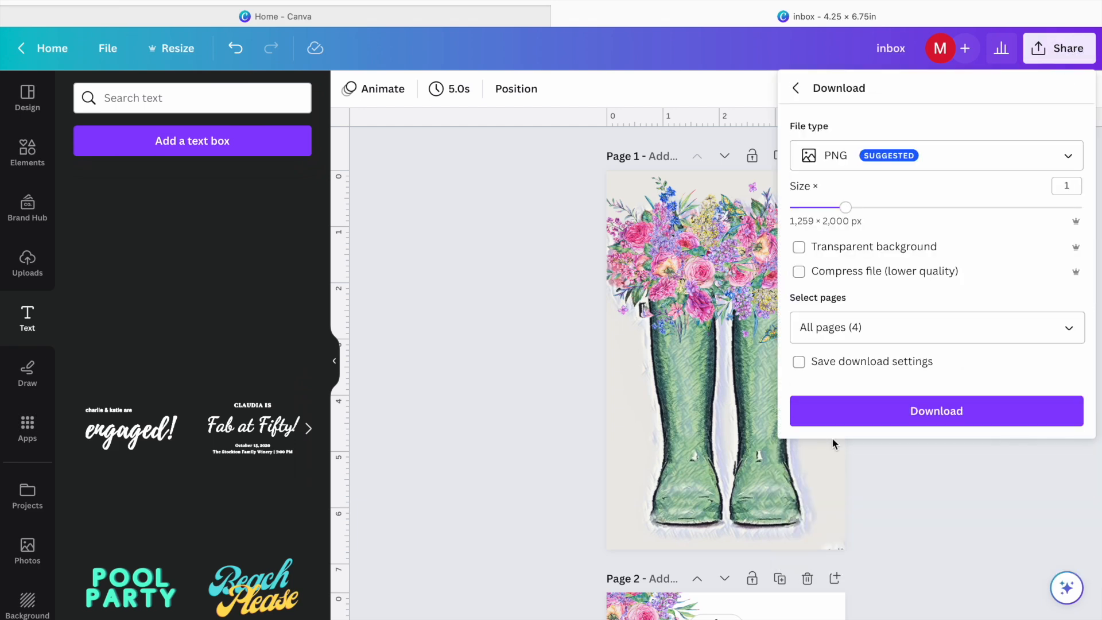
{"action": "left_click", "coordinate": [967, 158]}
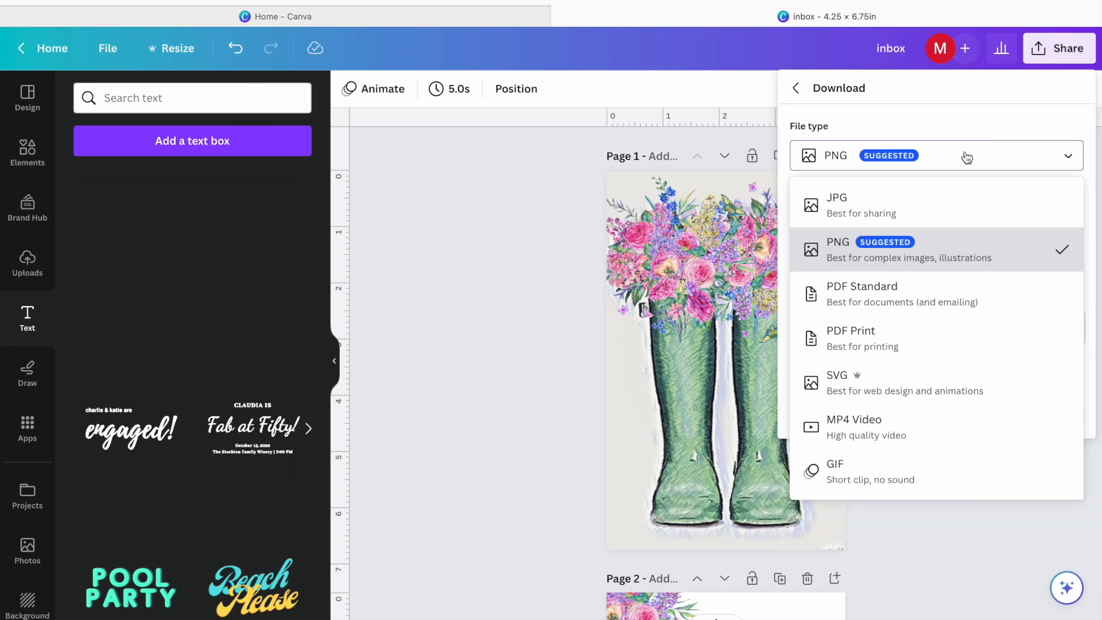
{"action": "left_click", "coordinate": [870, 343]}
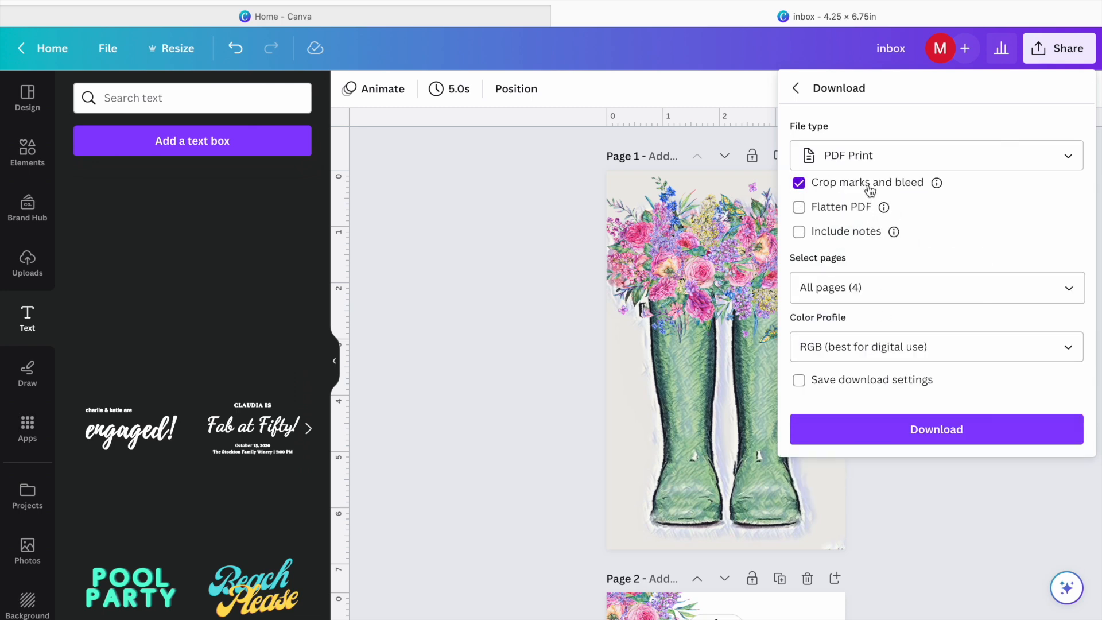
{"action": "left_click", "coordinate": [890, 429]}
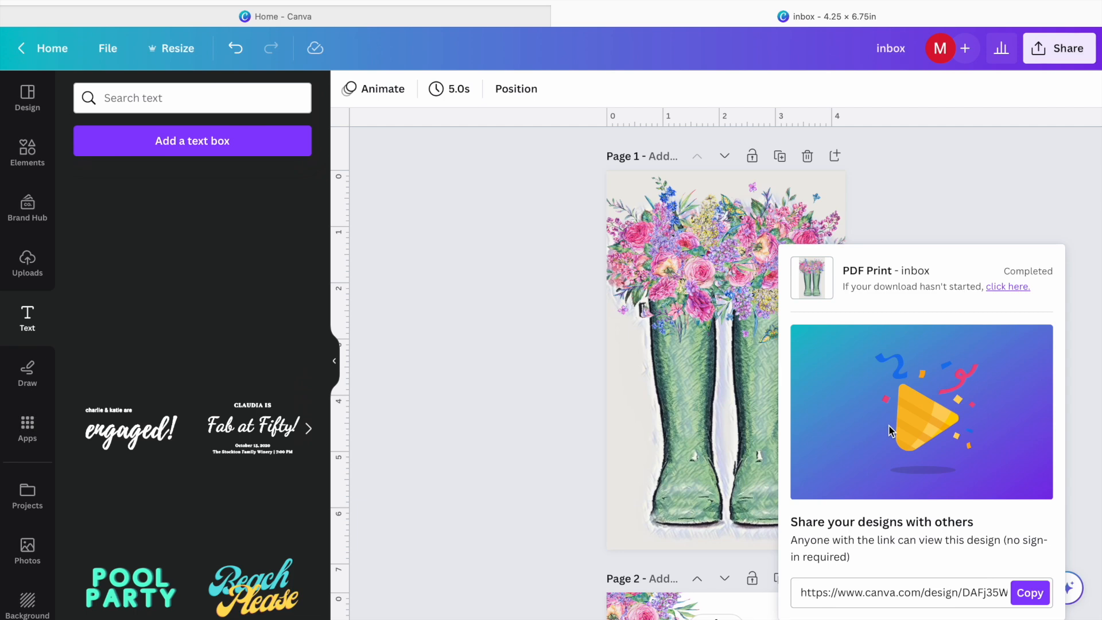
- Open the downloaded inbox-3.pdf and examine its pages, including the crop marks
{"action": "left_click", "coordinate": [997, 1]}
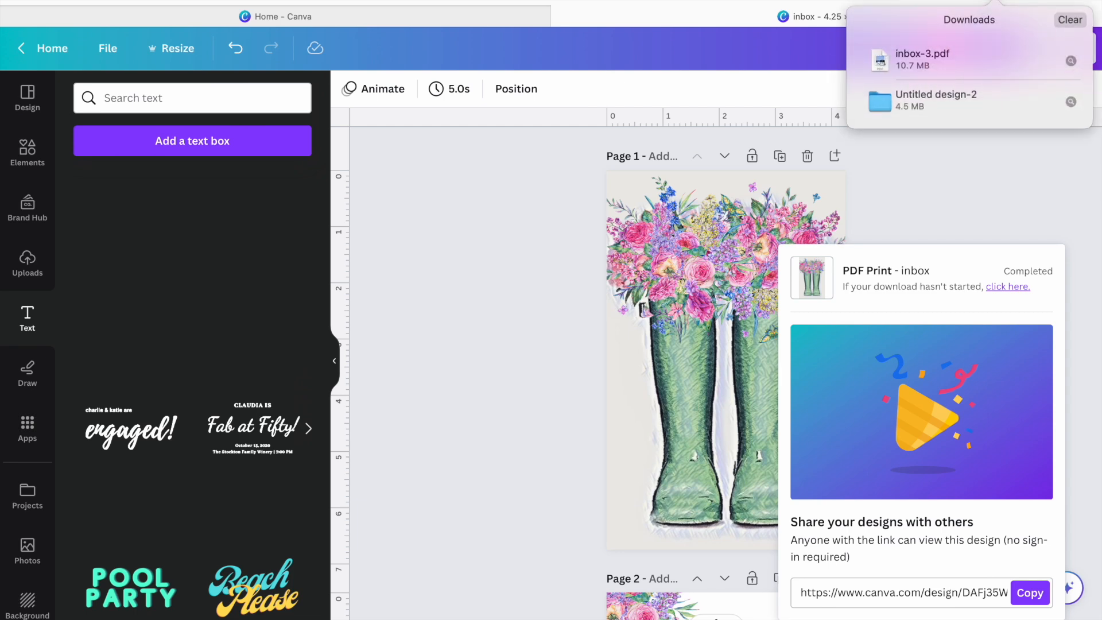
{"action": "double_click", "coordinate": [921, 54]}
{"action": "scroll", "coordinate": [451, 404], "scroll_direction": "down", "scroll_amount": 8}
{"action": "scroll", "coordinate": [451, 405], "scroll_direction": "up", "scroll_amount": 5}
{"action": "scroll", "coordinate": [451, 404], "scroll_direction": "down", "scroll_amount": 10}
{"action": "scroll", "coordinate": [454, 400], "scroll_direction": "down", "scroll_amount": 15}
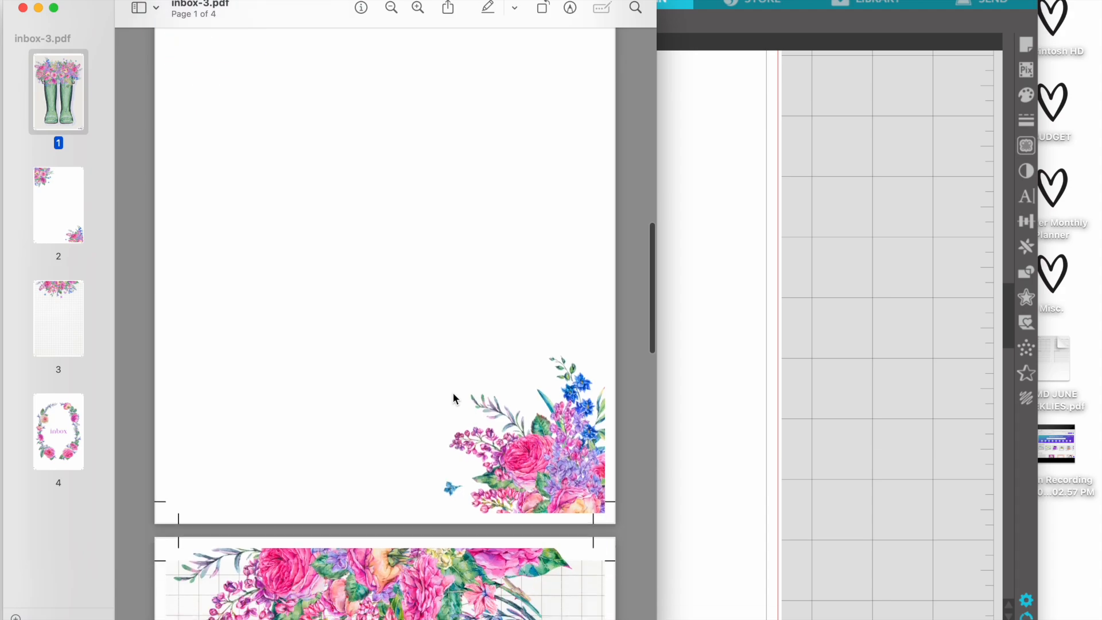
{"action": "scroll", "coordinate": [455, 367], "scroll_direction": "down", "scroll_amount": 4}
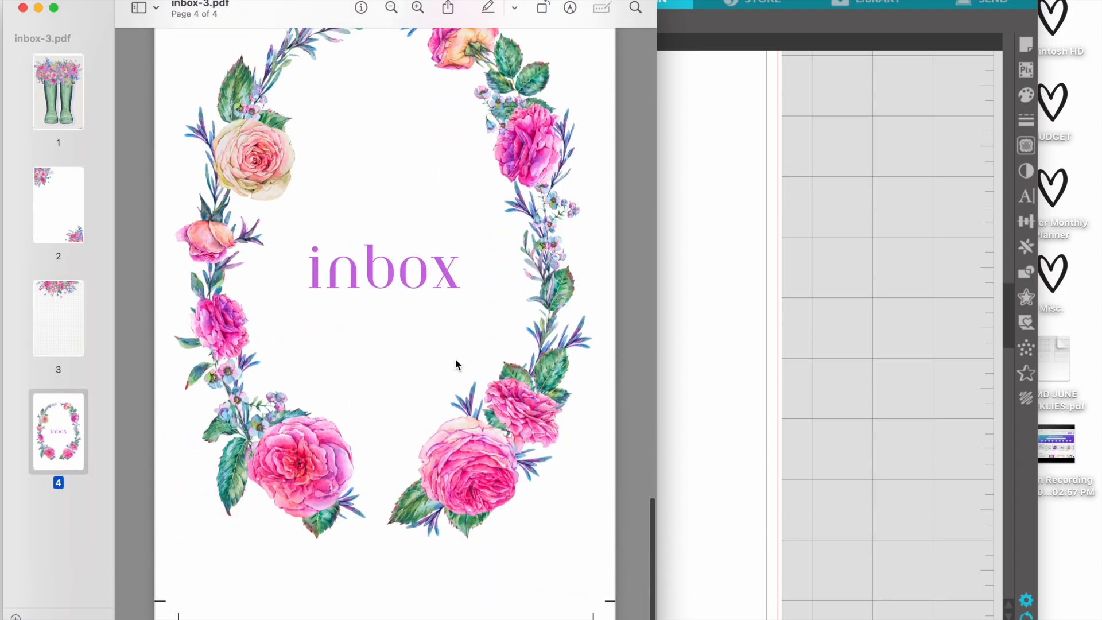
{"action": "scroll", "coordinate": [456, 362], "scroll_direction": "up", "scroll_amount": 20}
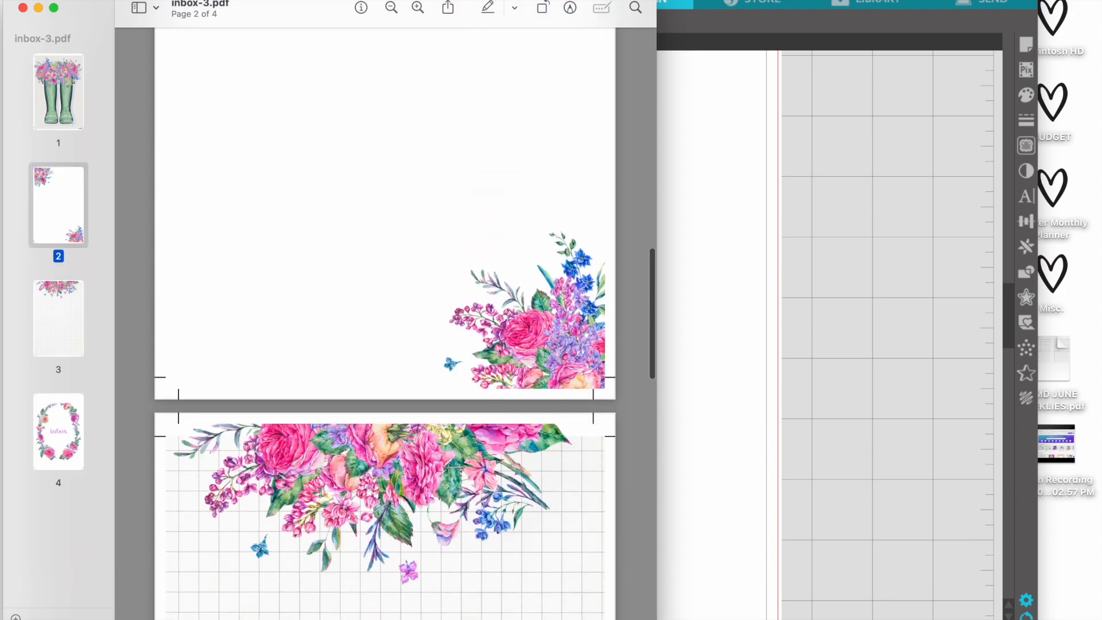
- Open the print settings for the PDF and set the copies per page to 2
{"action": "left_click", "coordinate": [98, 0]}
{"action": "left_click", "coordinate": [121, 359]}
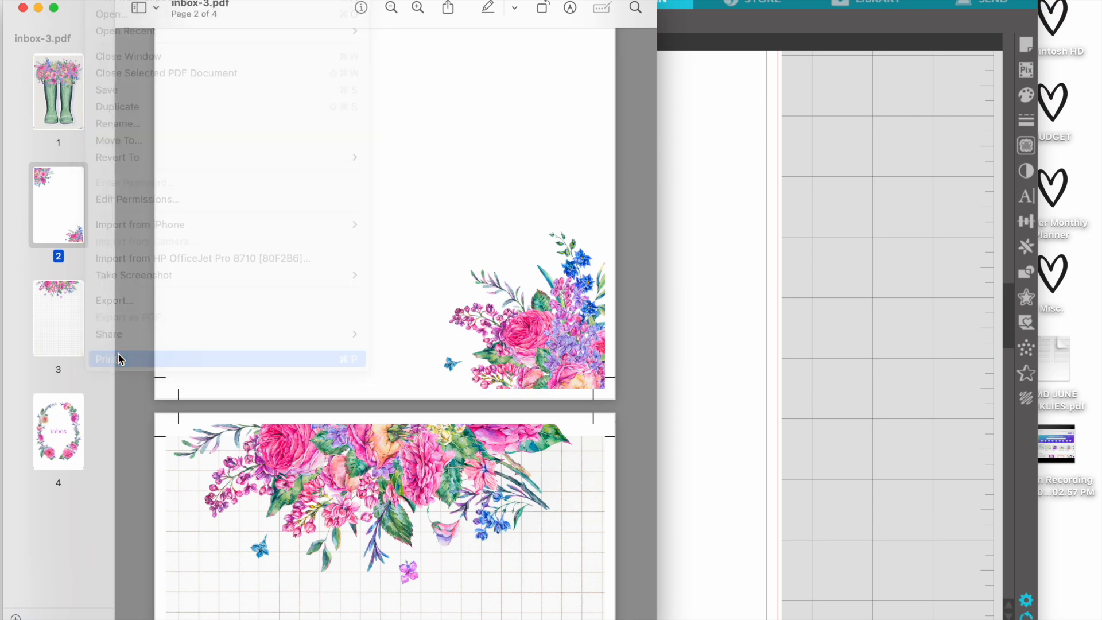
{"action": "scroll", "coordinate": [397, 466], "scroll_direction": "down", "scroll_amount": 2}
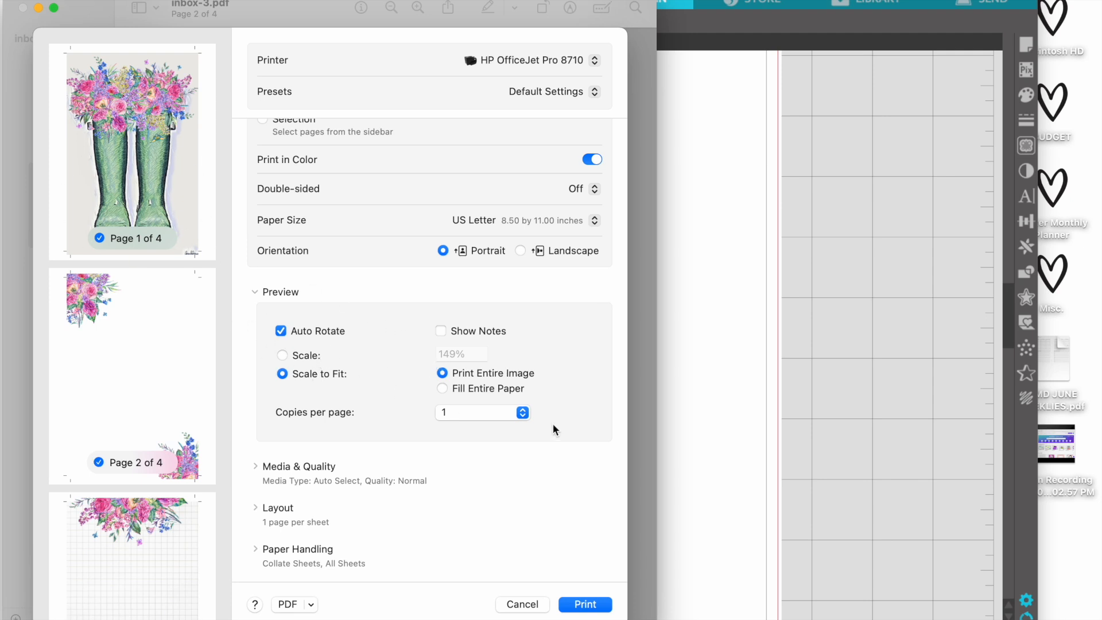
{"action": "left_click", "coordinate": [522, 412]}
{"action": "left_click", "coordinate": [512, 432]}
- Set the print scale to 100%, check the sheet previews of all pages, and cancel printing
{"action": "left_click", "coordinate": [283, 354]}
{"action": "double_click", "coordinate": [477, 351]}
{"action": "type", "text": "100"}
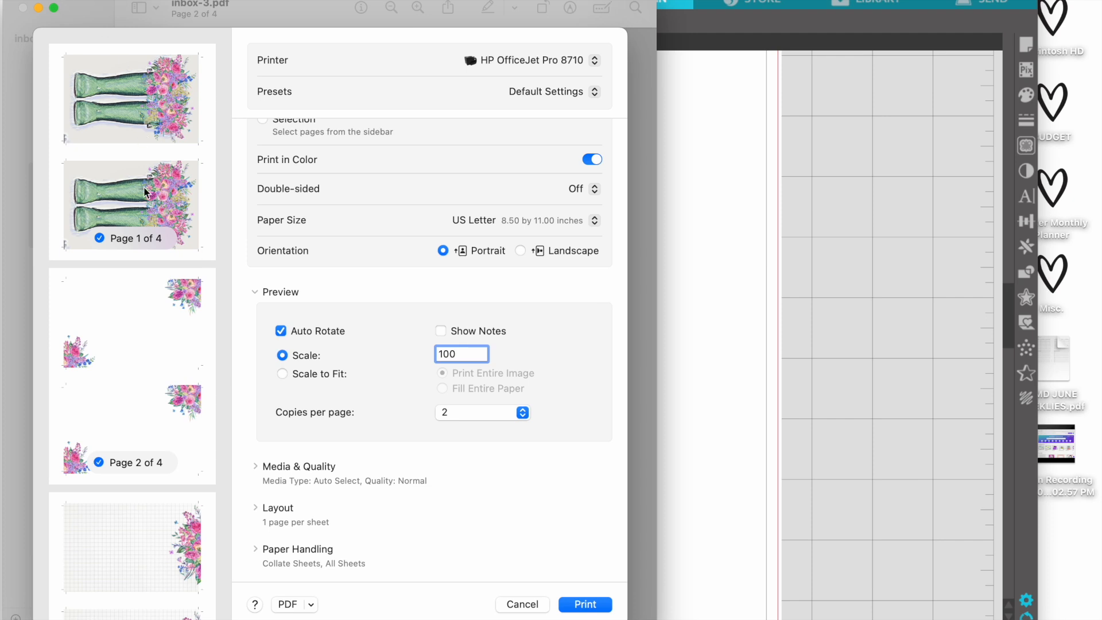
{"action": "scroll", "coordinate": [152, 510], "scroll_direction": "down", "scroll_amount": 10}
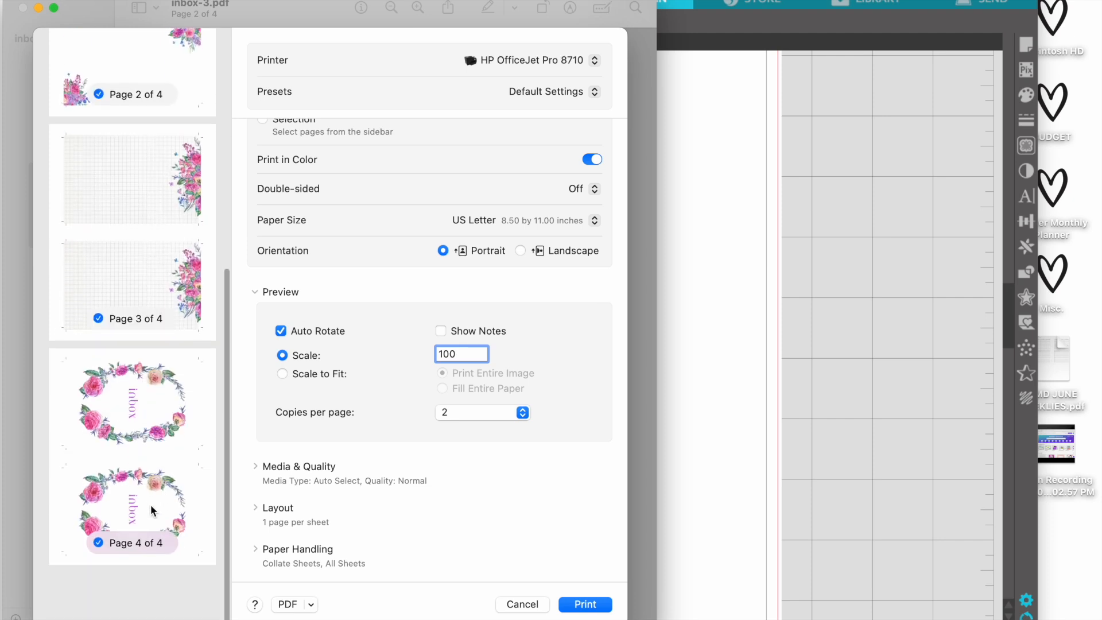
{"action": "left_click", "coordinate": [522, 603]}
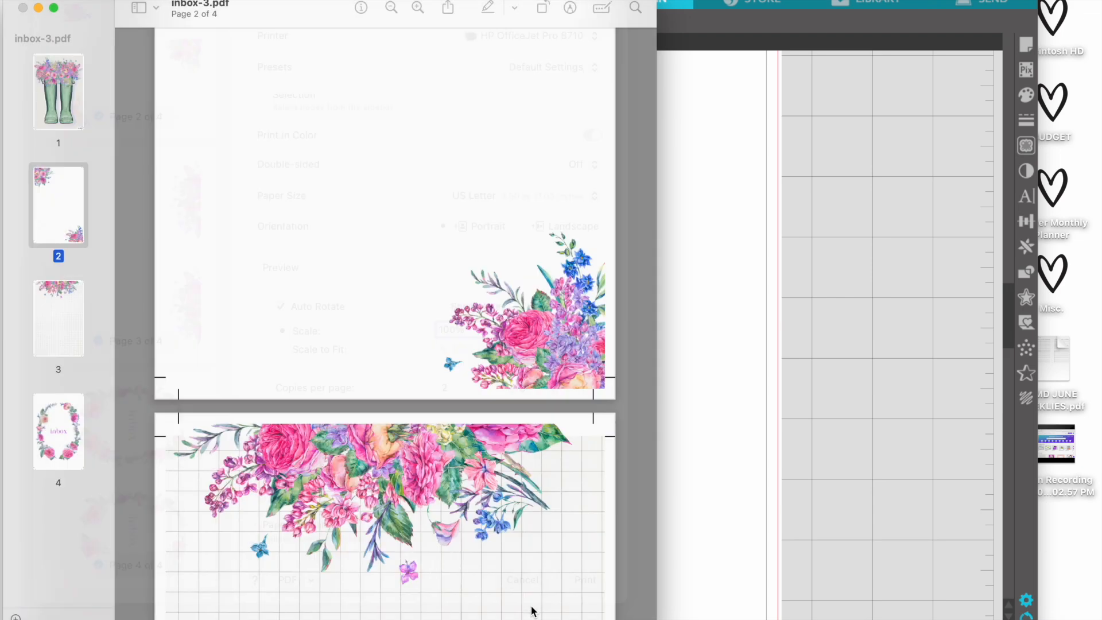
- Close the PDF and return to the Canva design in Safari, clearing the browser's downloads list
{"action": "left_click", "coordinate": [23, 8]}
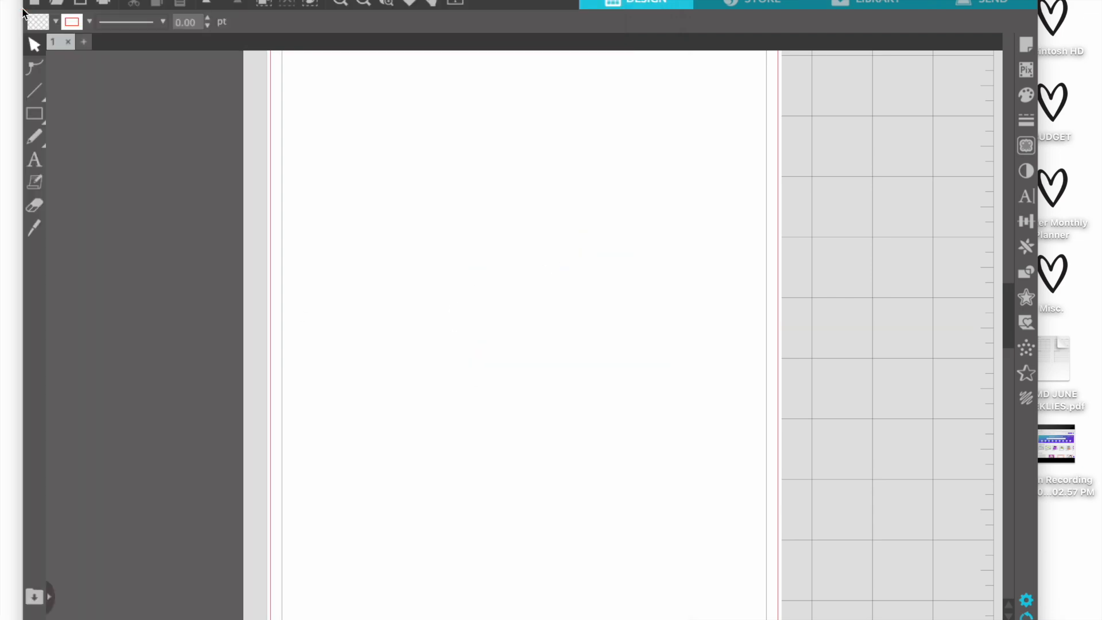
{"action": "mouse_move", "coordinate": [173, 612]}
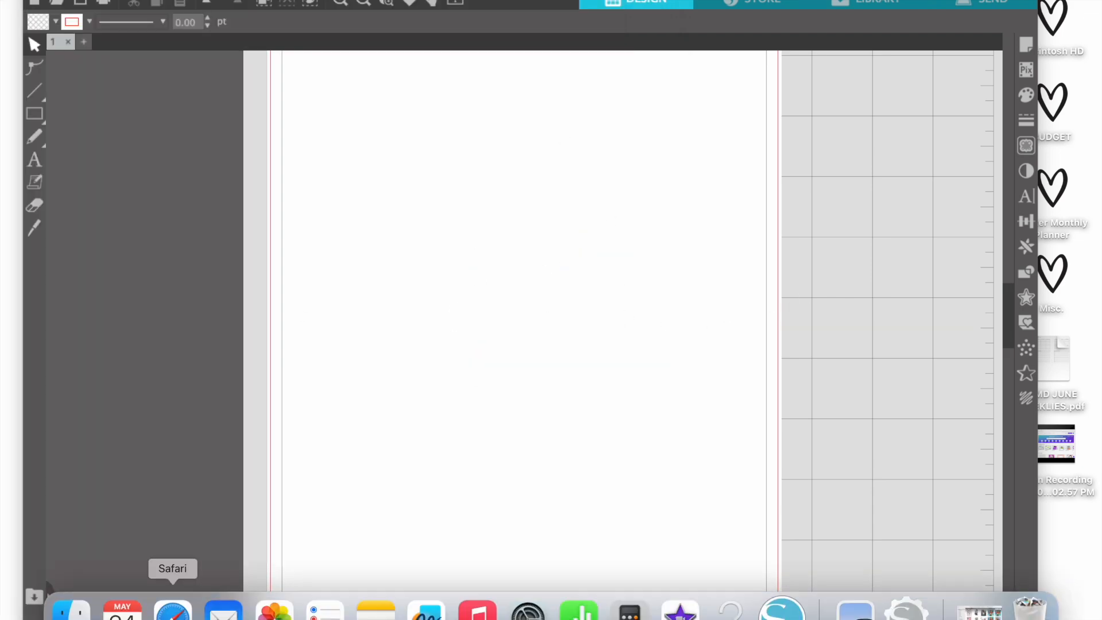
{"action": "left_click", "coordinate": [172, 612]}
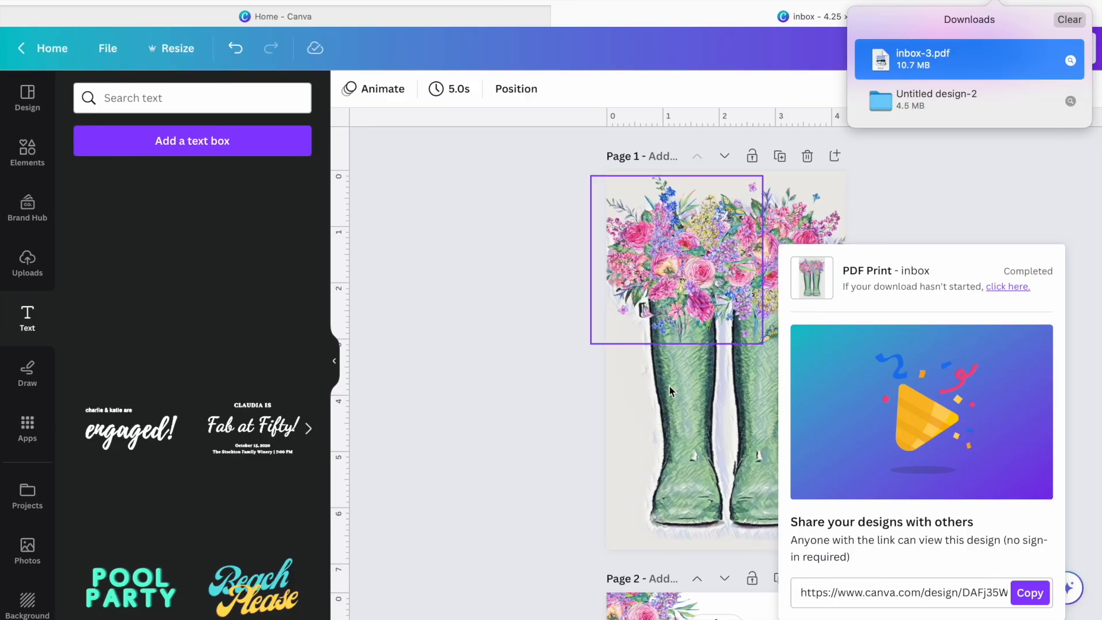
{"action": "left_click", "coordinate": [1071, 20]}
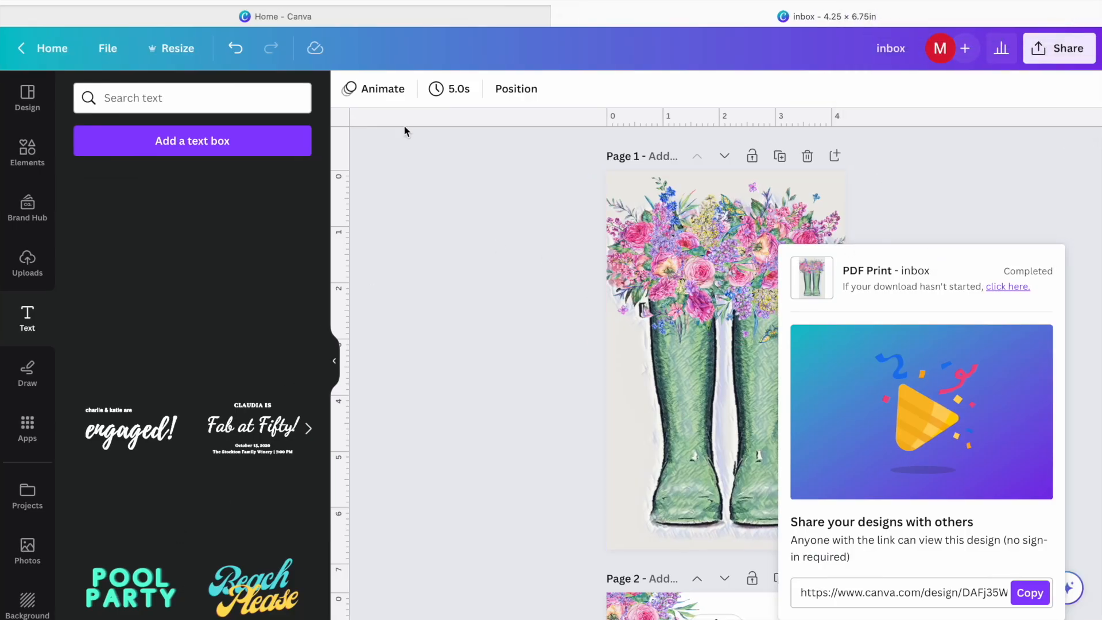
- Create a new blank design from the home page with the recent custom size 8.5 × 11 in
{"action": "left_click", "coordinate": [45, 50]}
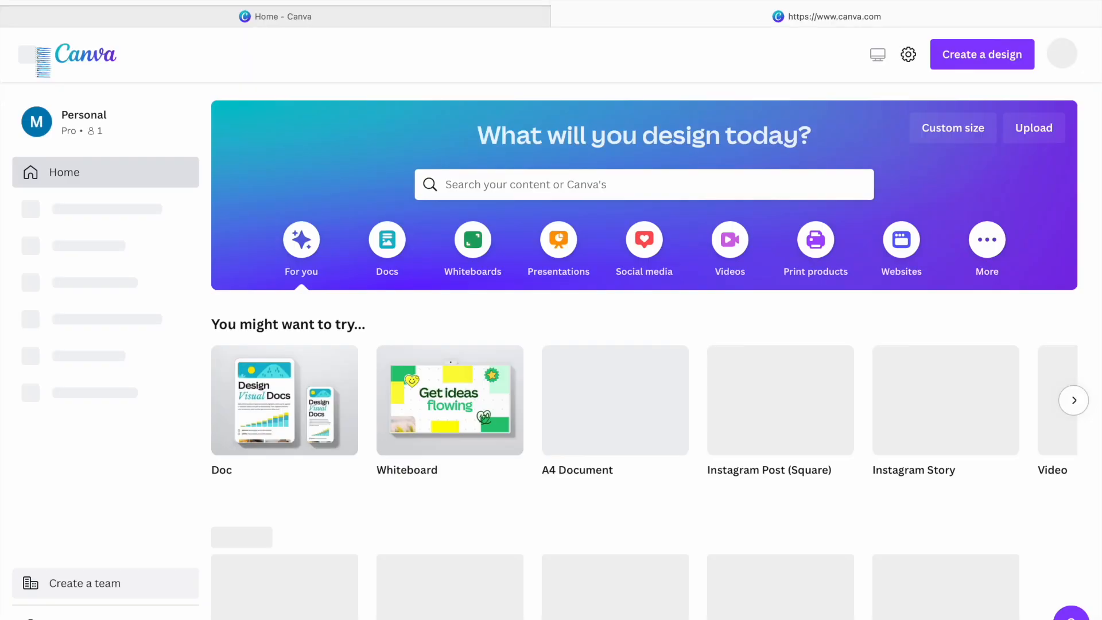
{"action": "left_click", "coordinate": [985, 54]}
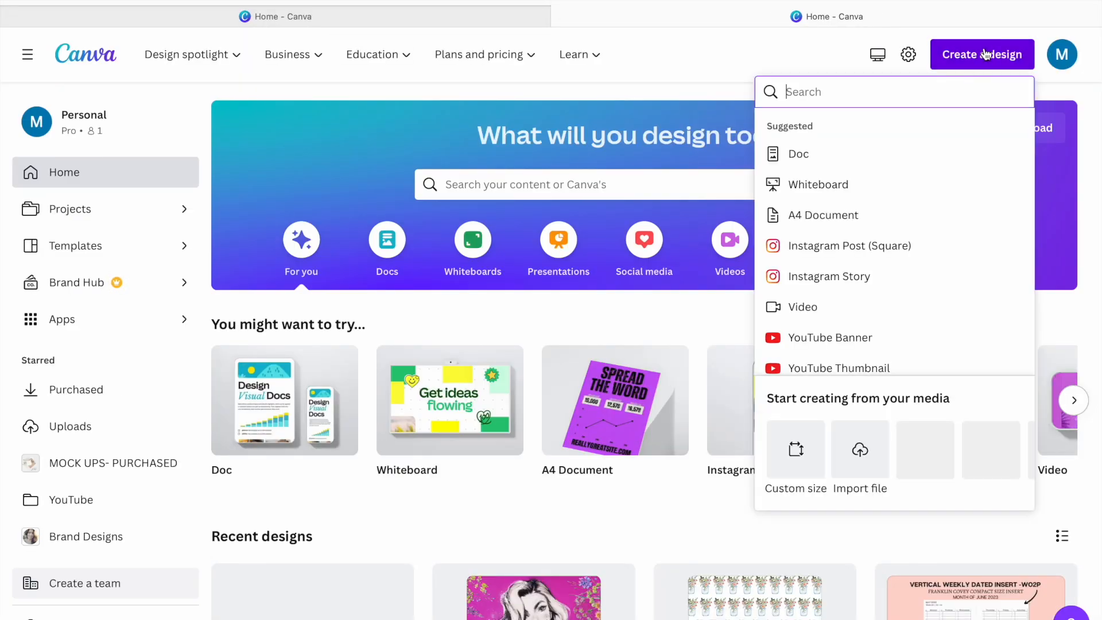
{"action": "left_click", "coordinate": [795, 459]}
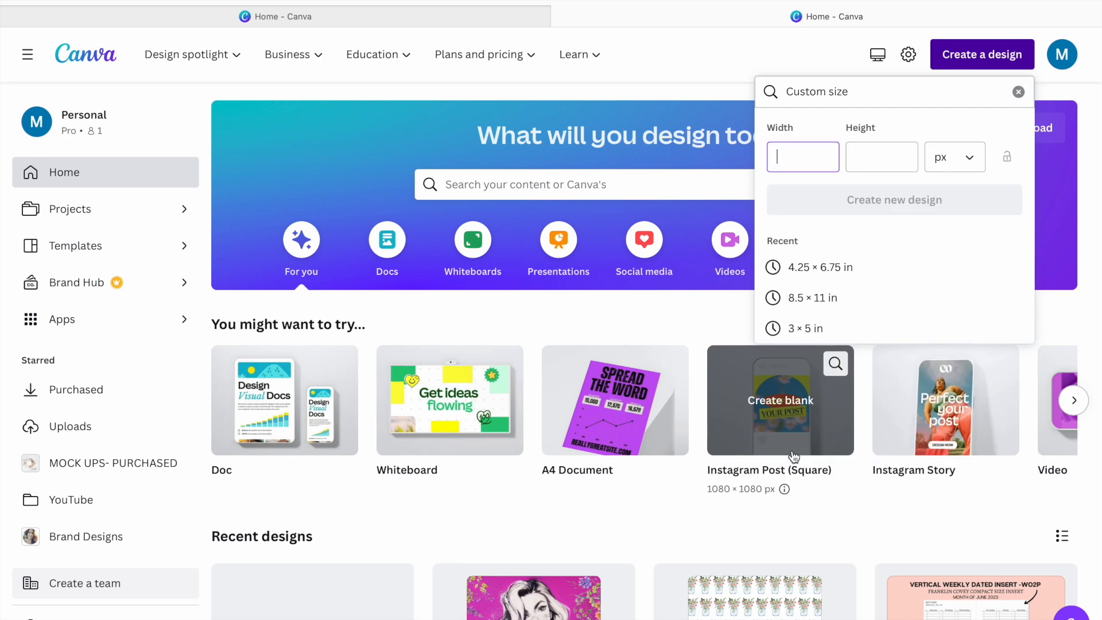
{"action": "left_click", "coordinate": [824, 298]}
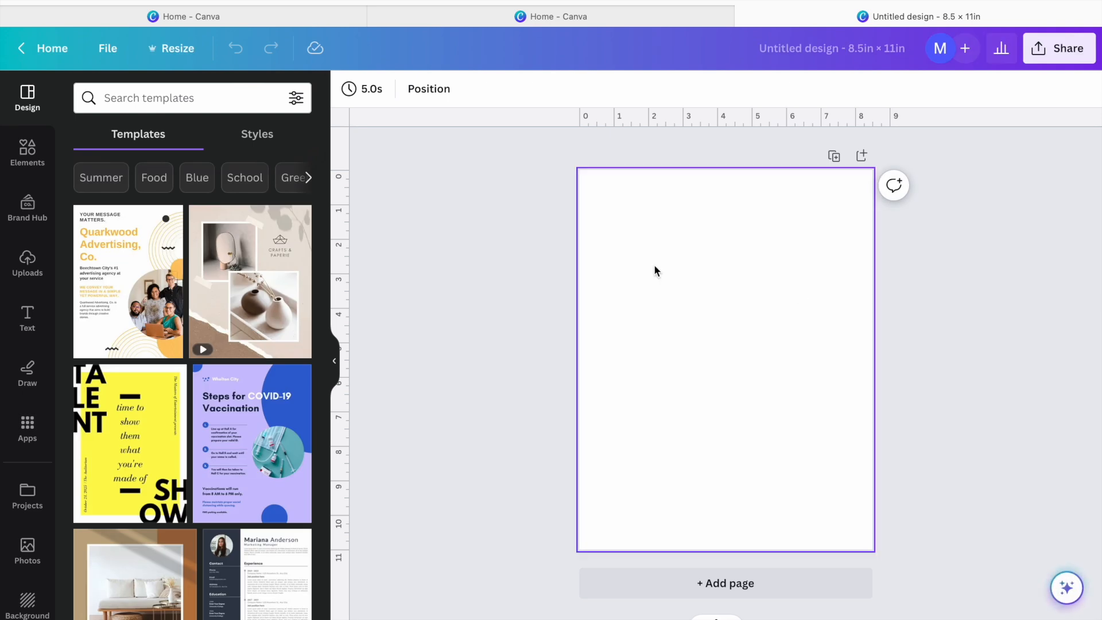
{"action": "left_click", "coordinate": [22, 154]}
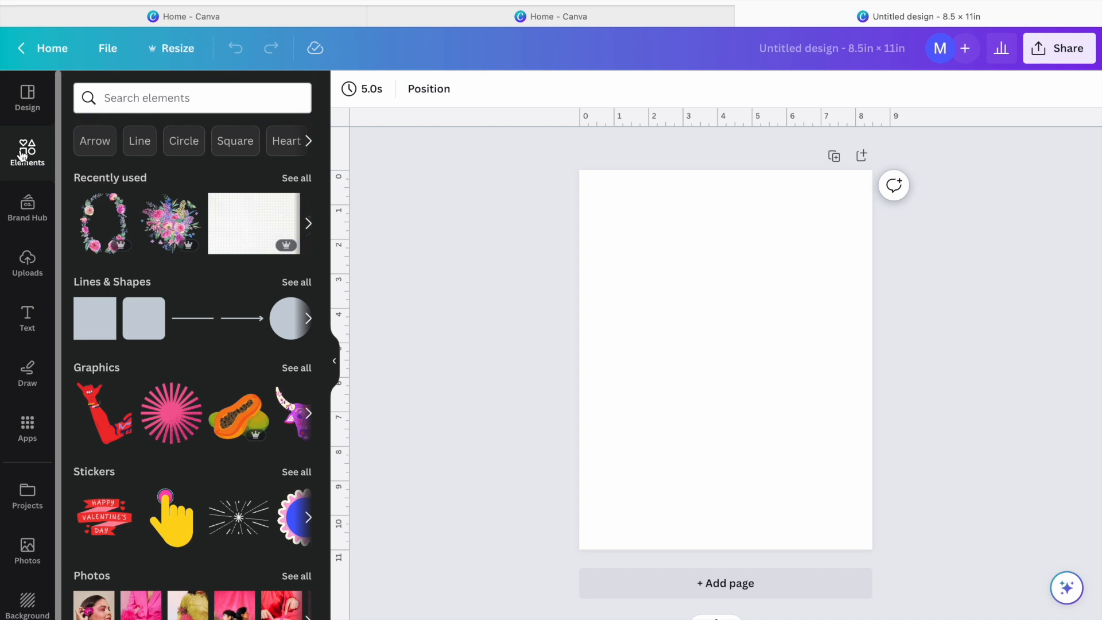
{"action": "left_click", "coordinate": [166, 223]}
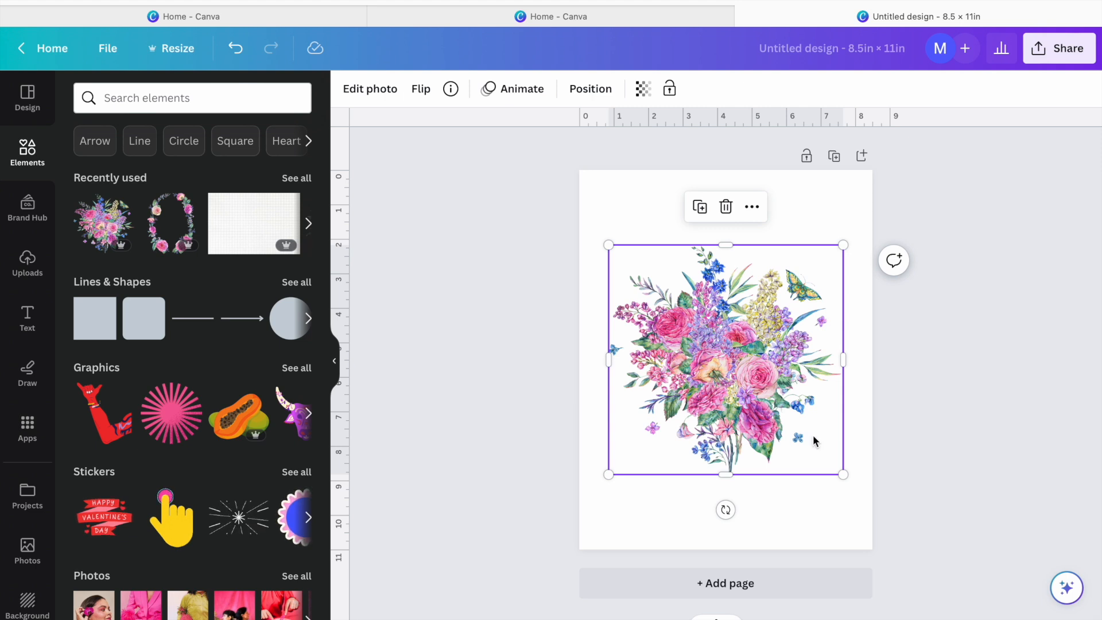
{"action": "left_click_drag", "start_coordinate": [843, 475], "coordinate": [827, 460]}
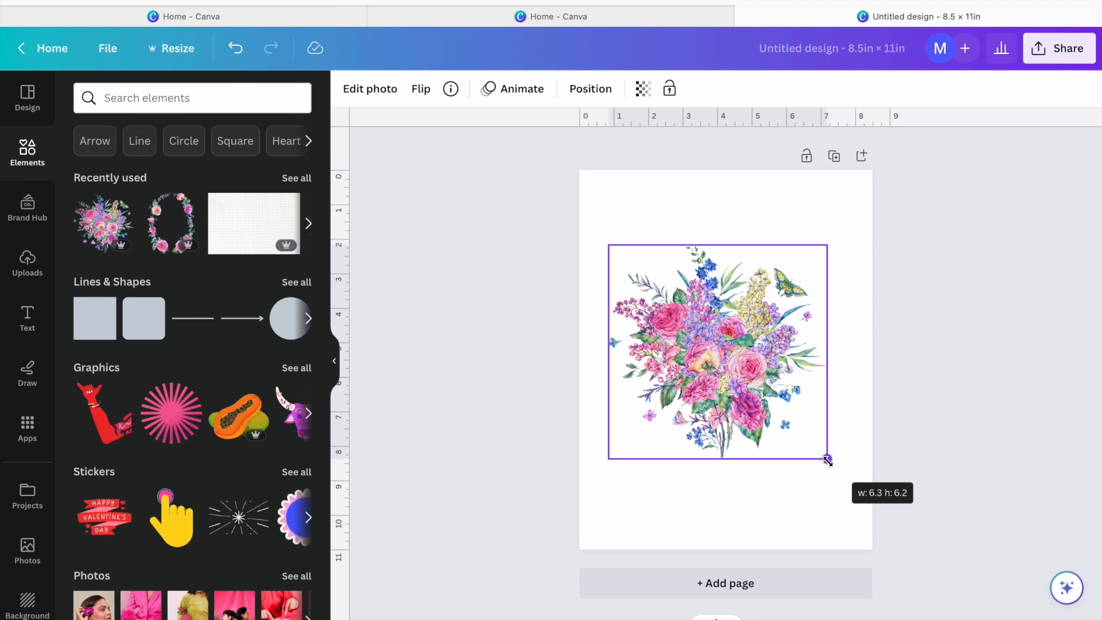
{"action": "mouse_move", "coordinate": [827, 459]}
{"action": "left_mouse_down"}
{"action": "mouse_move", "coordinate": [839, 467]}
{"action": "mouse_move", "coordinate": [696, 330]}
{"action": "mouse_move", "coordinate": [835, 471]}
{"action": "left_mouse_up"}
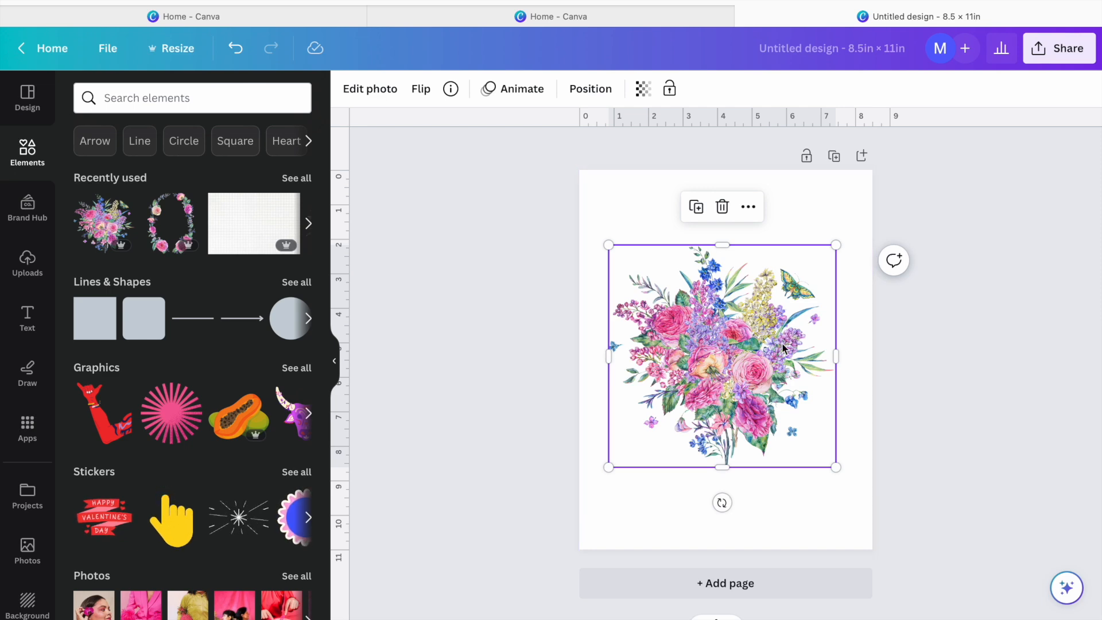
{"action": "left_click", "coordinate": [297, 178]}
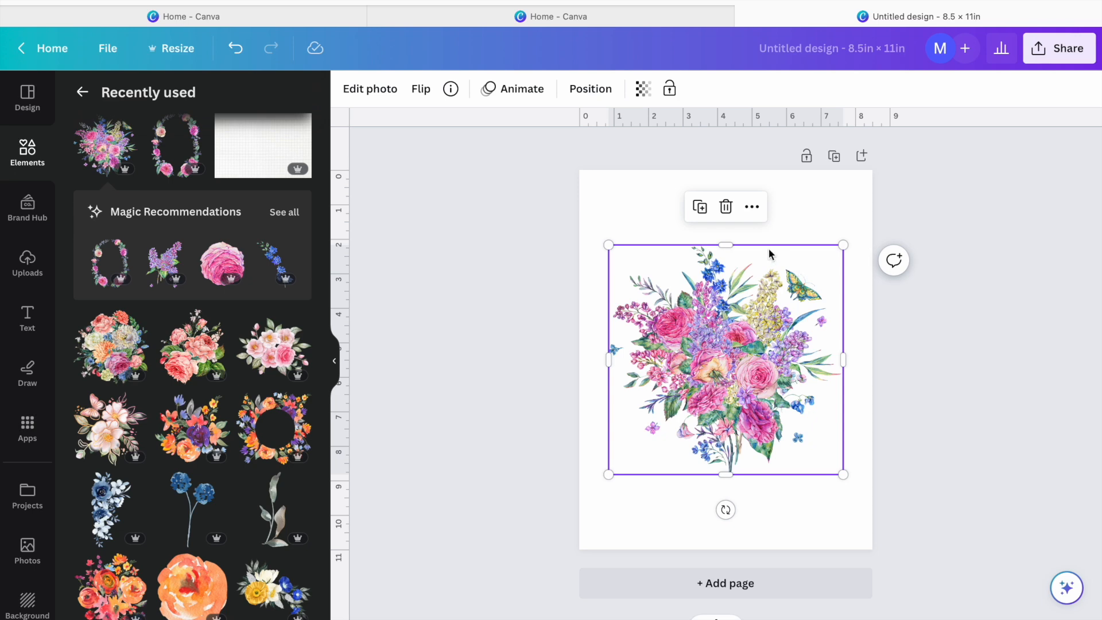
{"action": "left_click", "coordinate": [726, 207]}
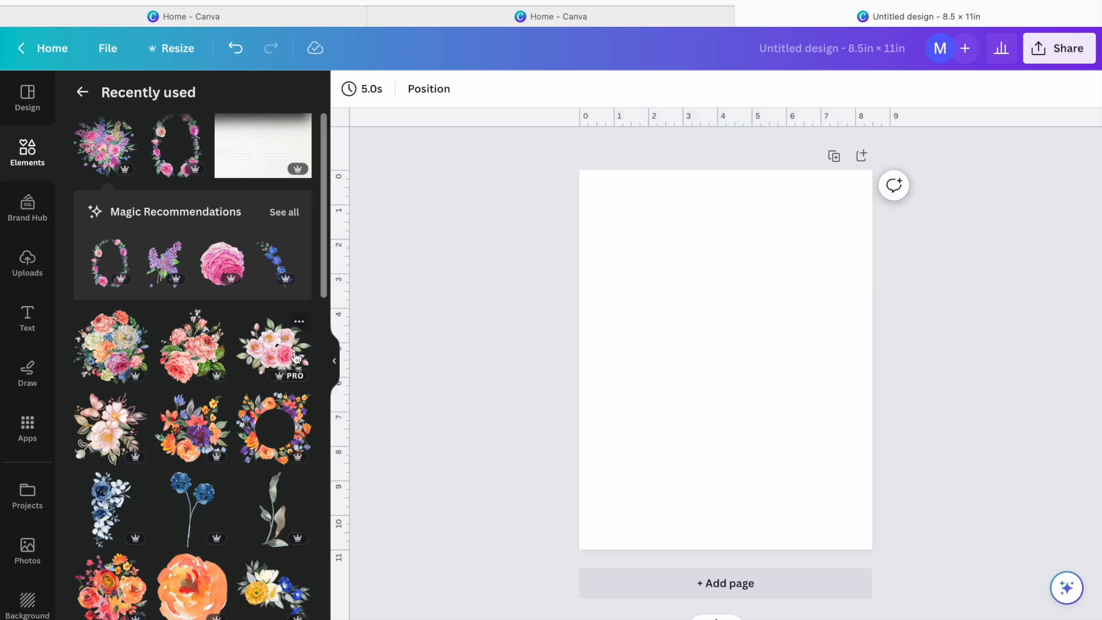
- Add the pink-and-white rose cluster from the recently used graphics and scale it to about 6.6 in wide
{"action": "scroll", "coordinate": [252, 406], "scroll_direction": "down", "scroll_amount": 3}
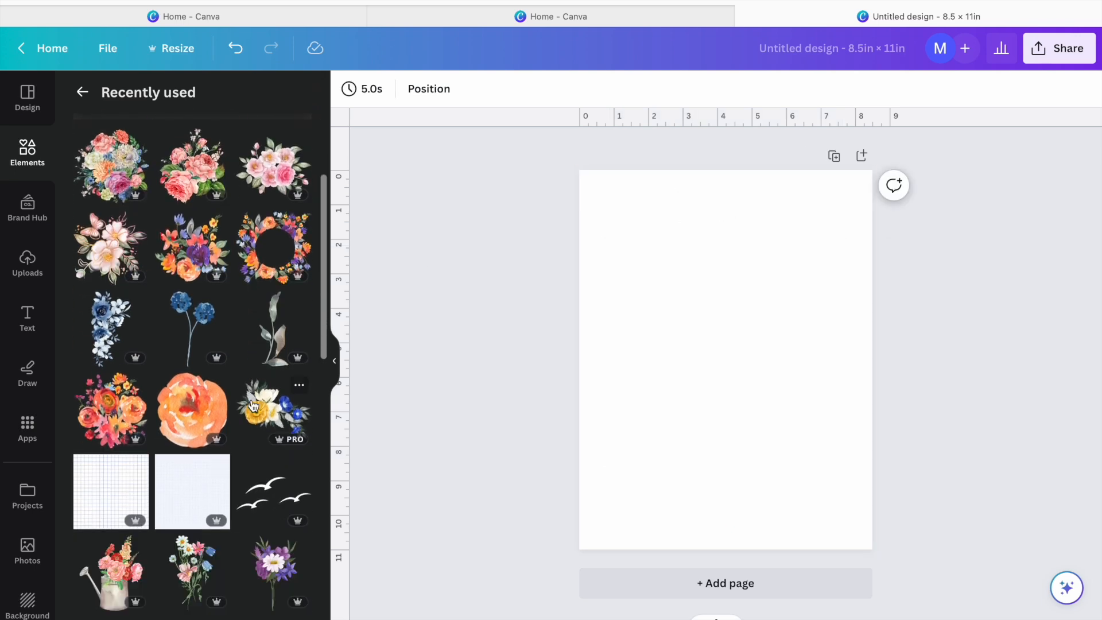
{"action": "scroll", "coordinate": [252, 405], "scroll_direction": "down", "scroll_amount": 5}
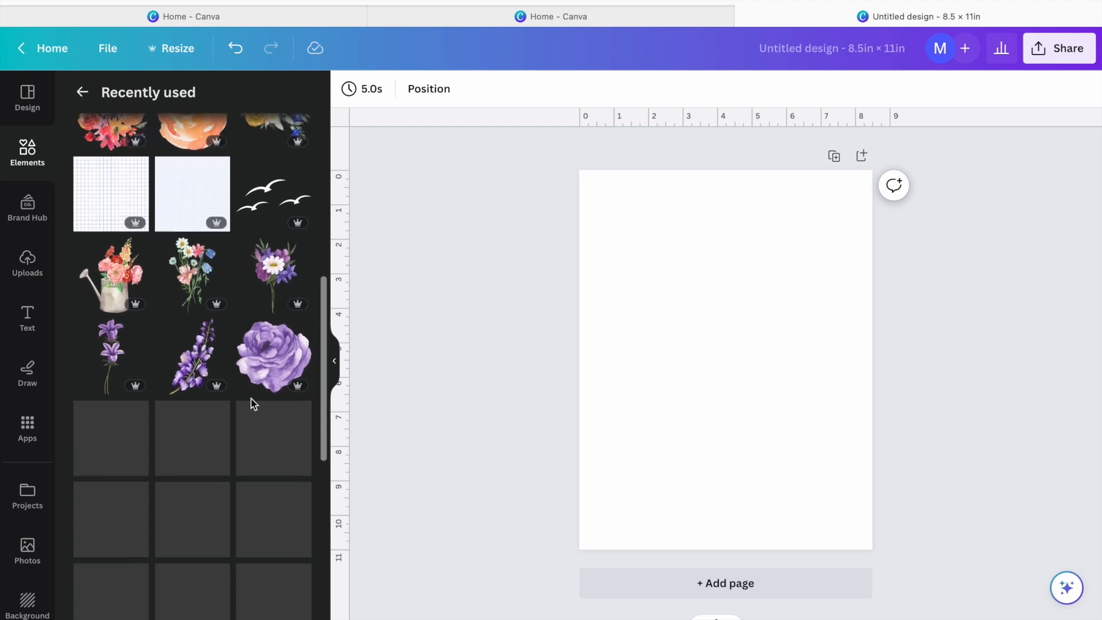
{"action": "scroll", "coordinate": [252, 403], "scroll_direction": "up", "scroll_amount": 8}
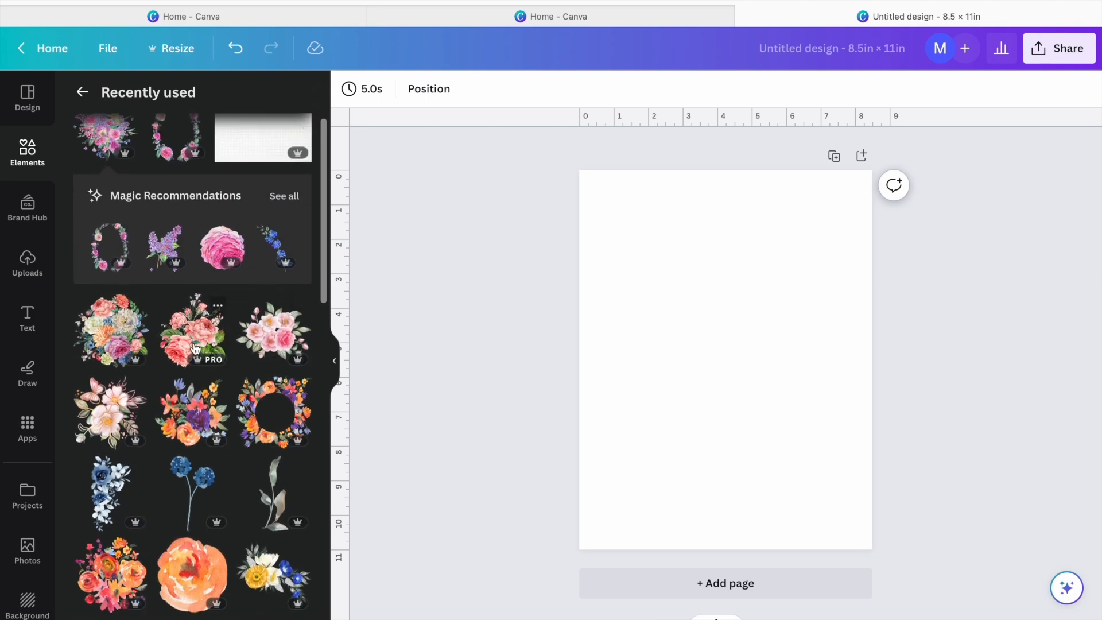
{"action": "left_click", "coordinate": [271, 345]}
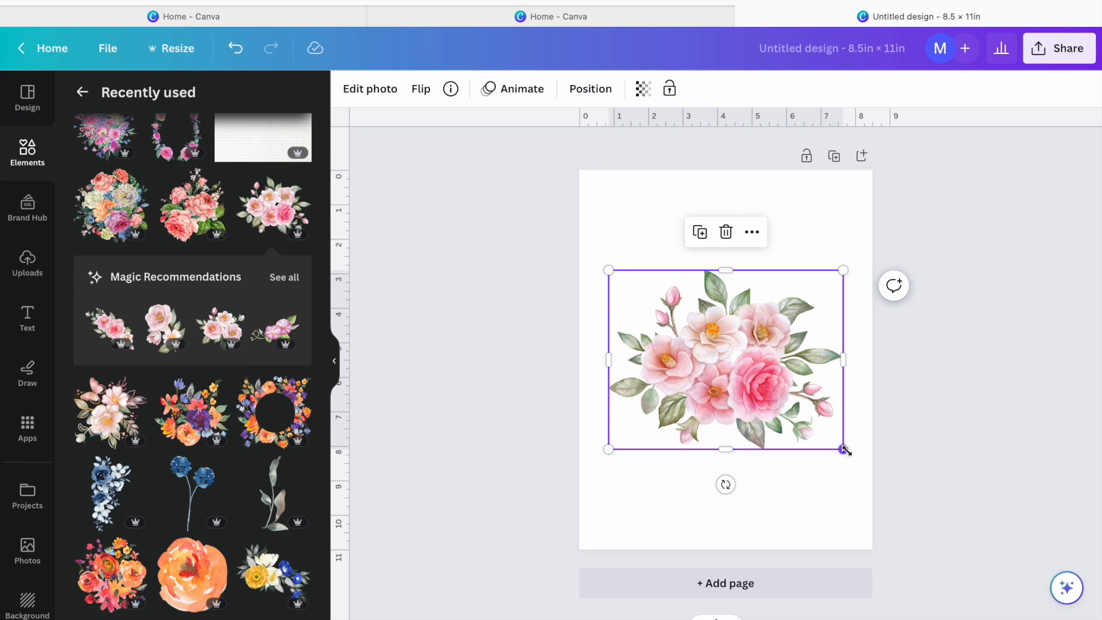
{"action": "left_click_drag", "start_coordinate": [843, 450], "coordinate": [819, 475]}
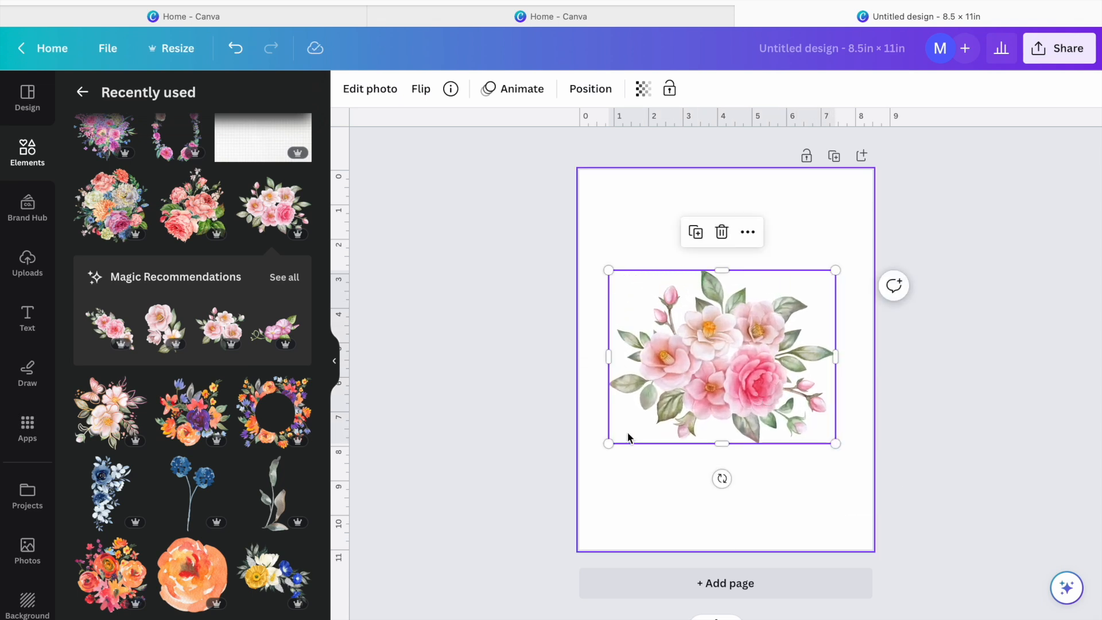
- Duplicate the page and shrink the rose cluster on page 2 to about 0.9 in wide
{"action": "left_click", "coordinate": [810, 484]}
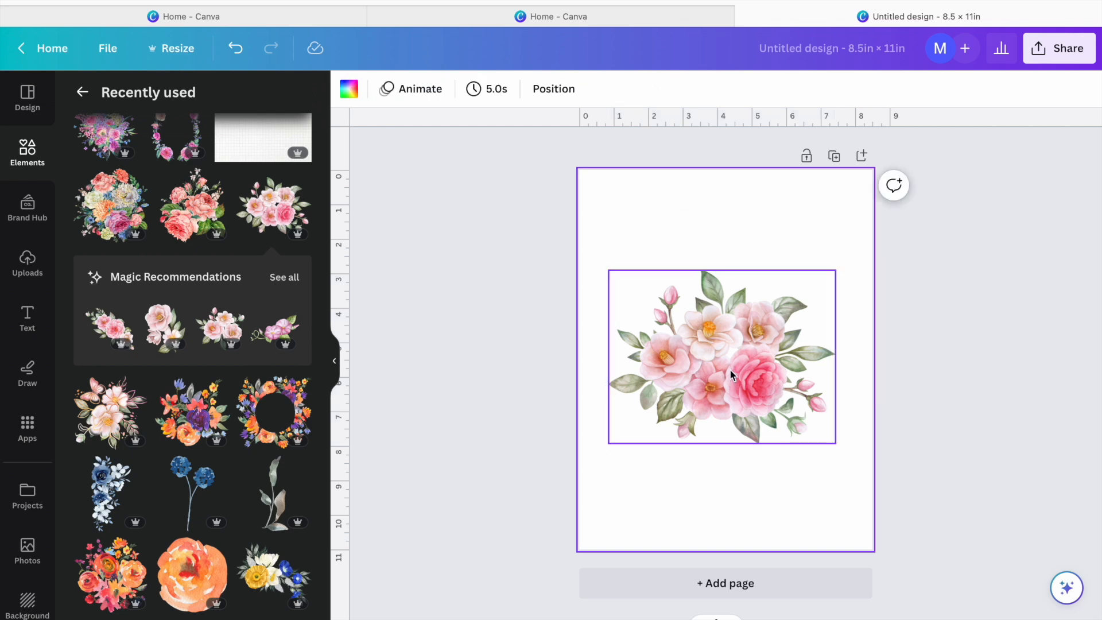
{"action": "left_click", "coordinate": [832, 157]}
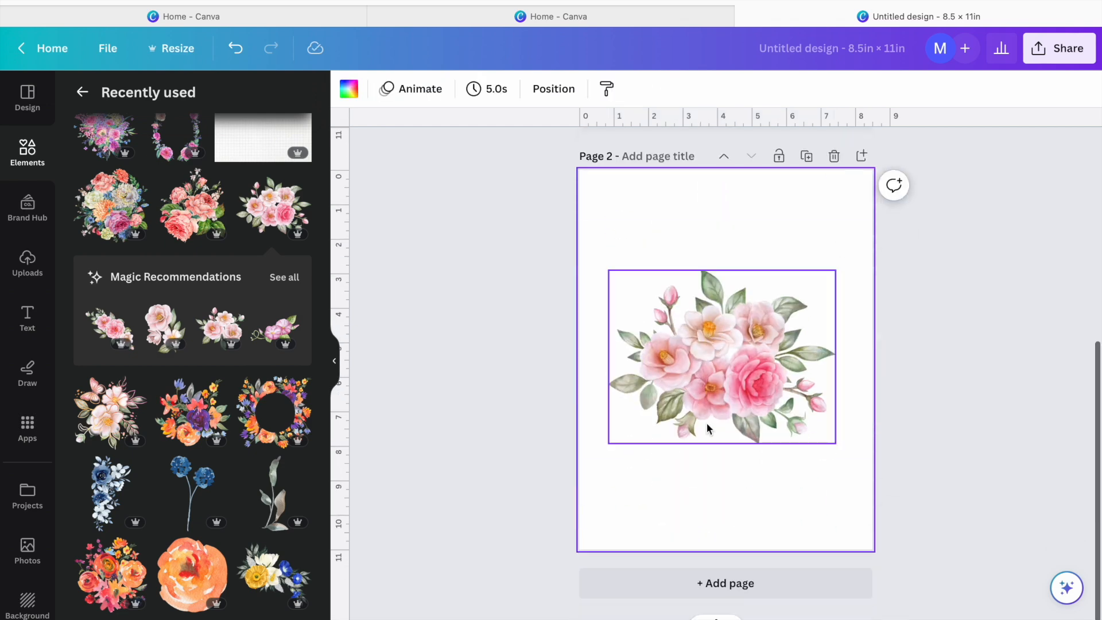
{"action": "left_click", "coordinate": [722, 385]}
{"action": "left_click_drag", "start_coordinate": [835, 443], "coordinate": [602, 182]}
- Position the small rose cluster in the upper-left corner of page 2, close to the page edges
{"action": "left_click", "coordinate": [701, 317]}
{"action": "scroll", "coordinate": [710, 277], "scroll_direction": "up", "scroll_amount": 5}
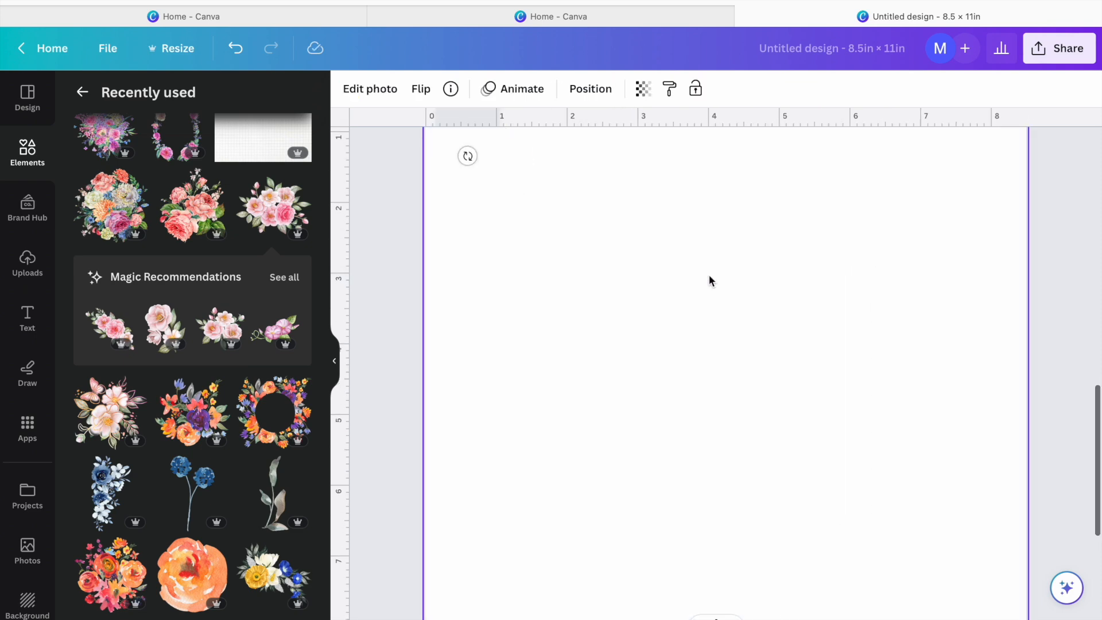
{"action": "scroll", "coordinate": [710, 276], "scroll_direction": "up", "scroll_amount": 5}
{"action": "left_click_drag", "start_coordinate": [425, 408], "coordinate": [420, 398]}
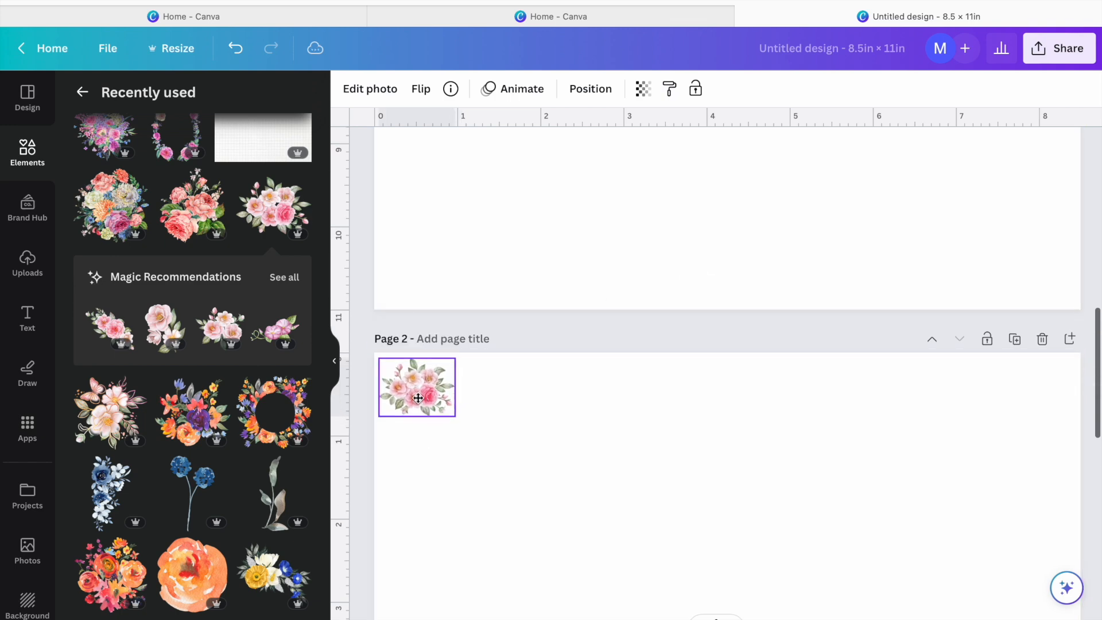
- Duplicate the small rose cluster across the top of page 2 to form an evenly spaced row of eight
{"action": "left_click", "coordinate": [390, 319]}
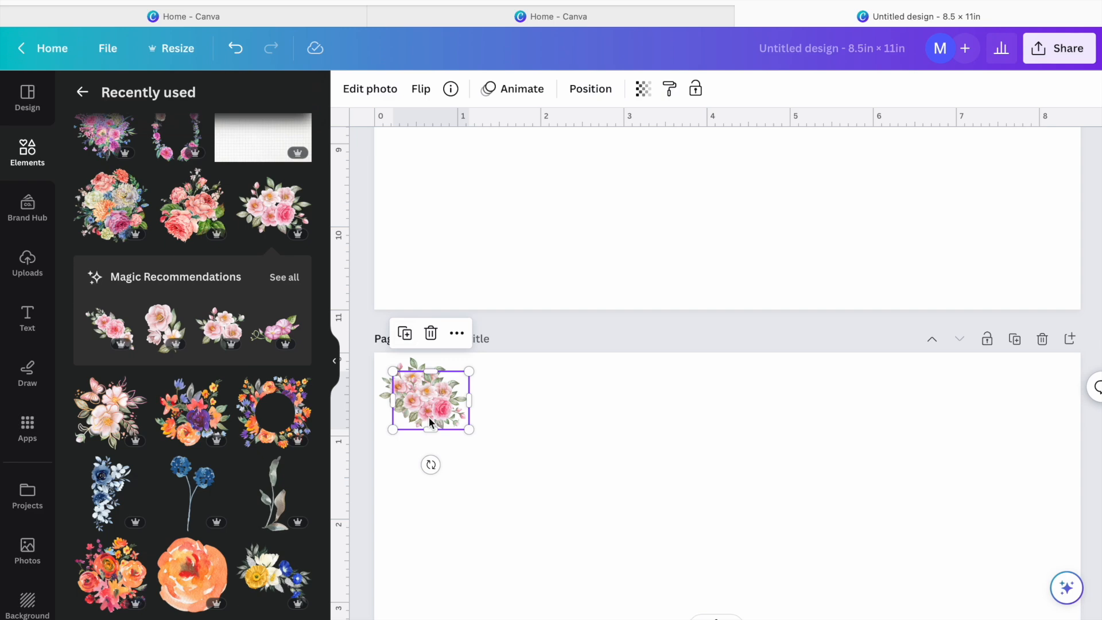
{"action": "left_click_drag", "start_coordinate": [431, 409], "coordinate": [501, 396]}
{"action": "left_click", "coordinate": [475, 319]}
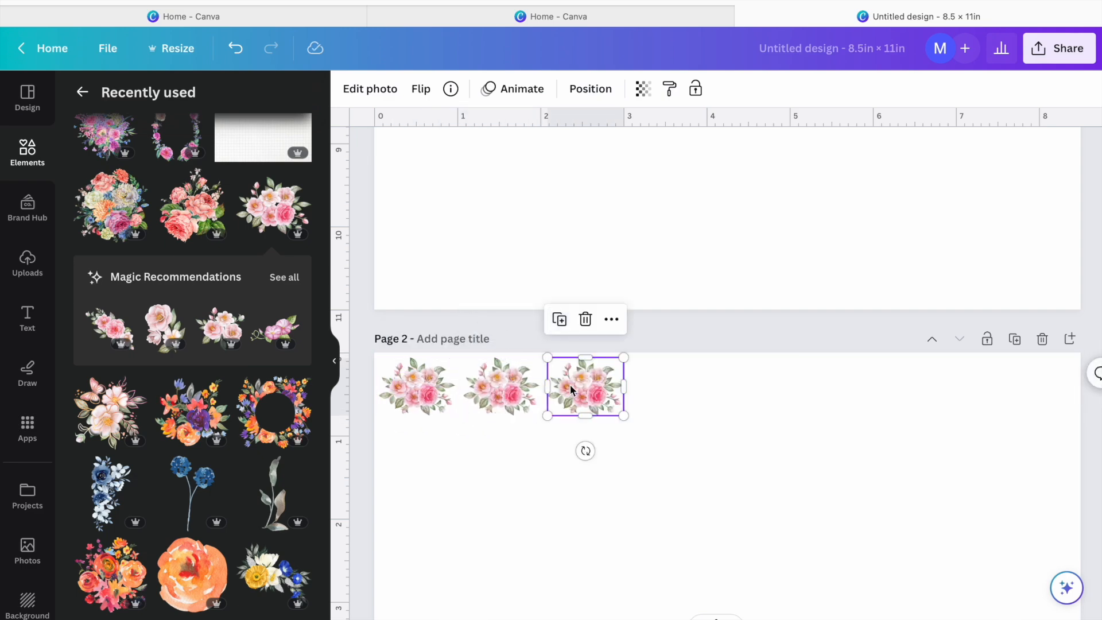
{"action": "mouse_move", "coordinate": [589, 397]}
{"action": "left_mouse_down"}
{"action": "mouse_move", "coordinate": [571, 396]}
{"action": "mouse_move", "coordinate": [588, 397]}
{"action": "left_mouse_up"}
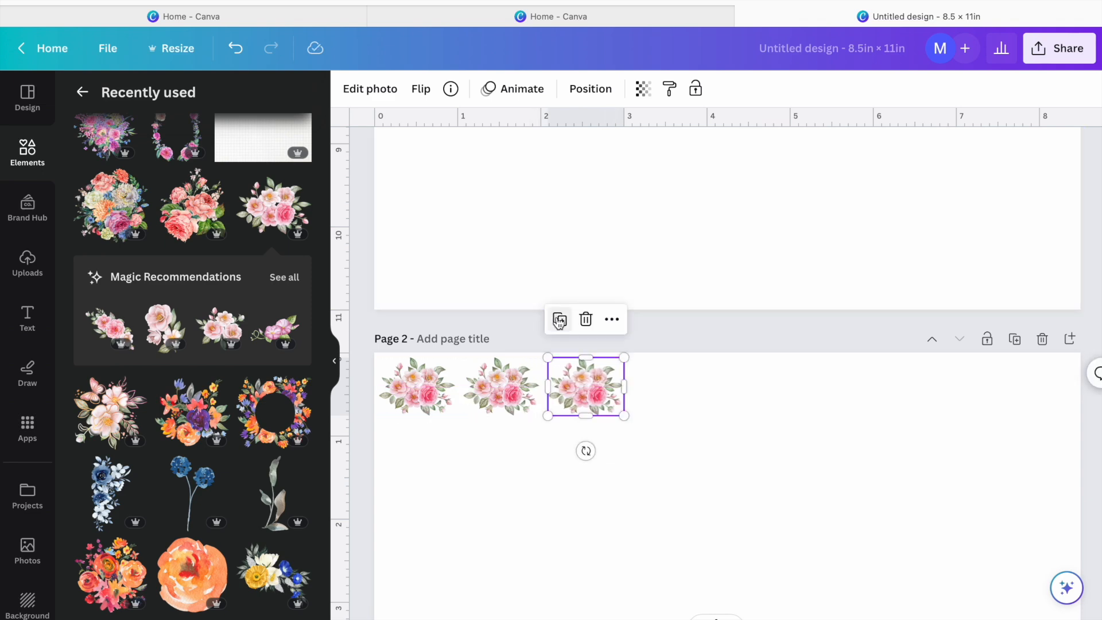
{"action": "left_click", "coordinate": [560, 319]}
{"action": "left_click", "coordinate": [644, 319]}
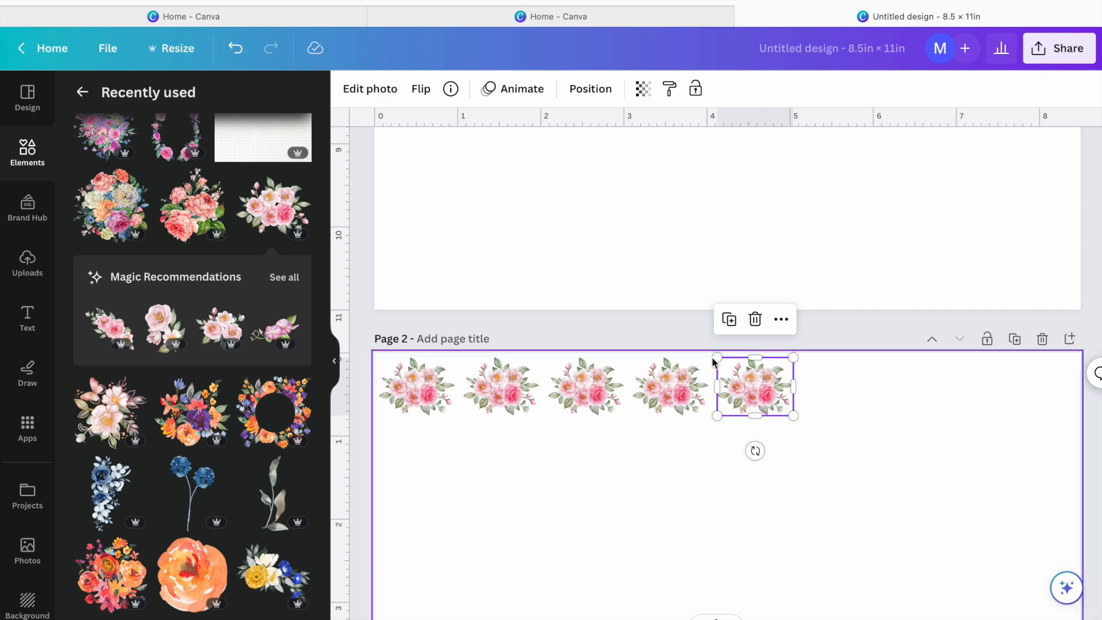
{"action": "left_click", "coordinate": [728, 320]}
{"action": "left_click", "coordinate": [814, 320]}
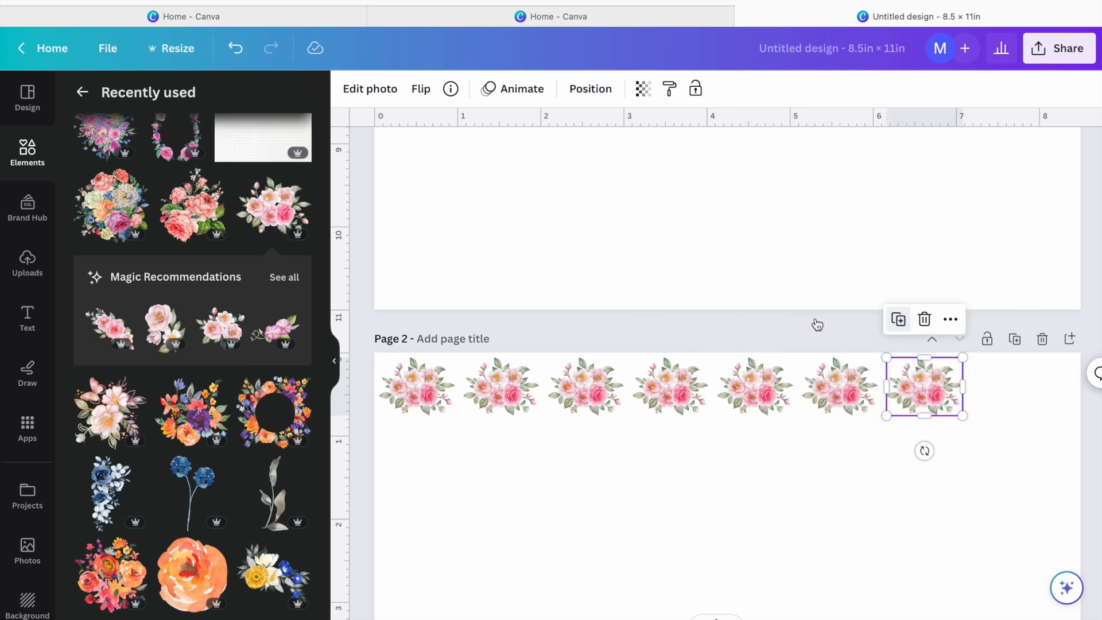
{"action": "left_click", "coordinate": [897, 320]}
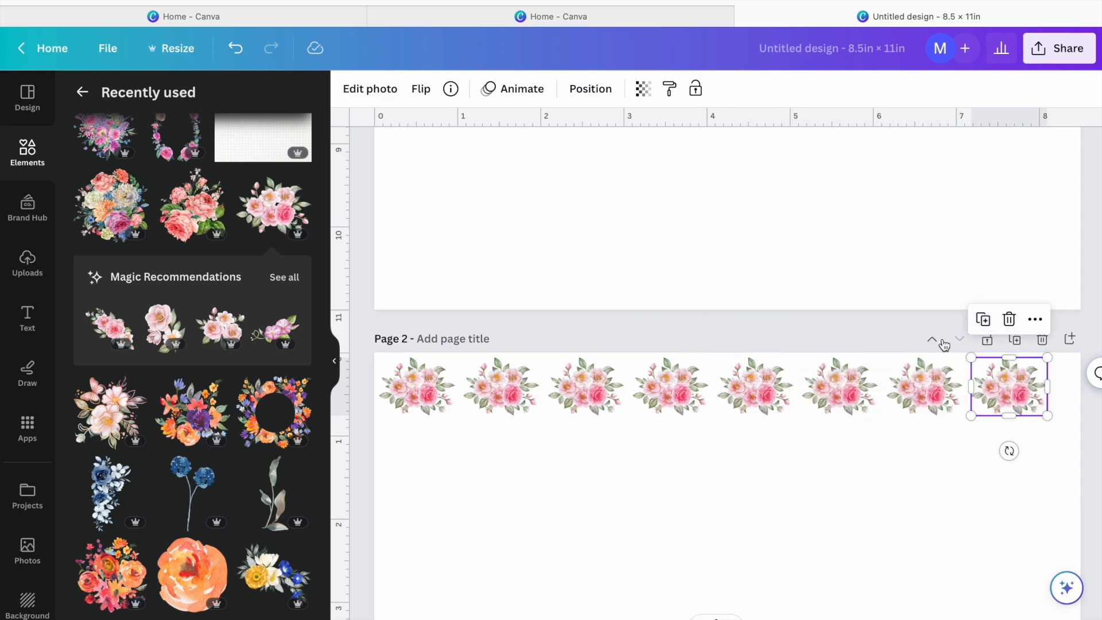
{"action": "left_click", "coordinate": [930, 513]}
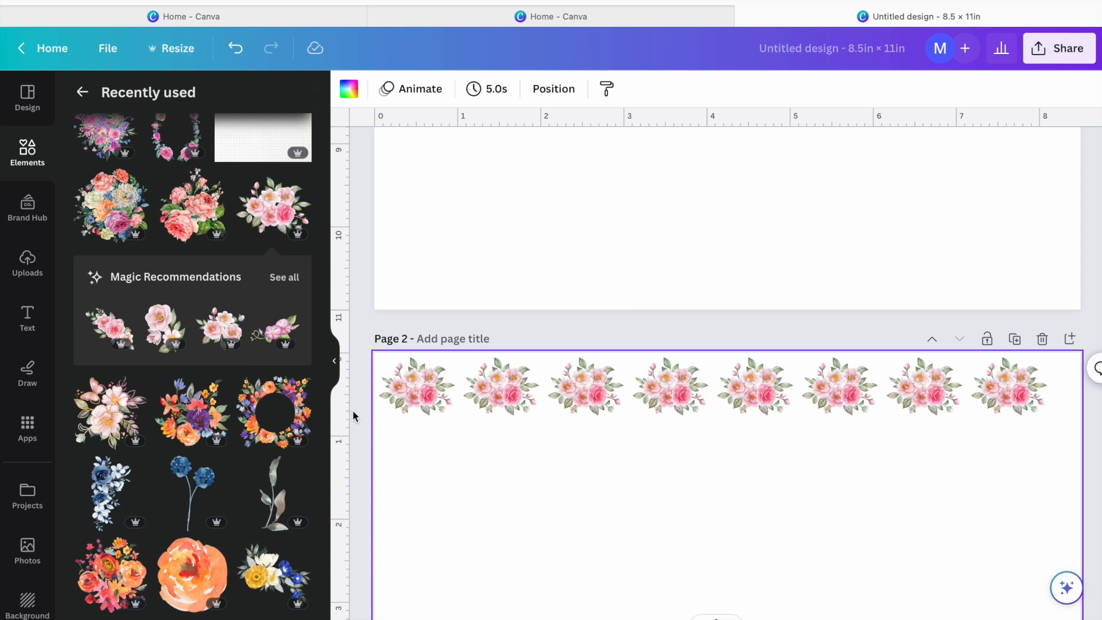
- Duplicate the full row of eight clusters twice, stacking the copies beneath it as evenly spaced second and third rows
{"action": "scroll", "coordinate": [527, 386], "scroll_direction": "down", "scroll_amount": 3}
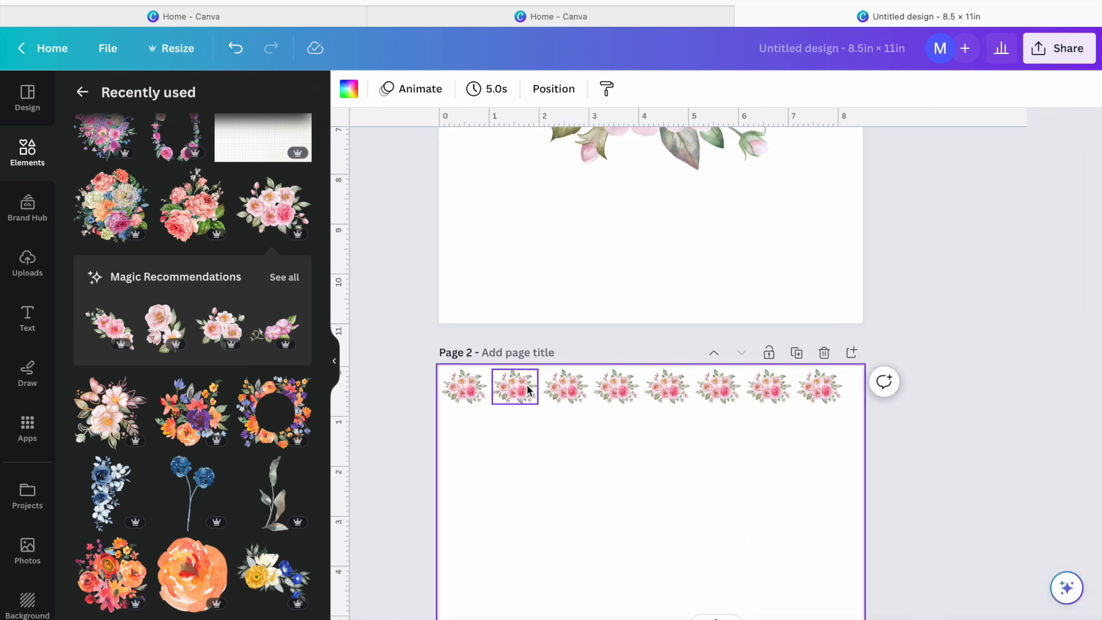
{"action": "scroll", "coordinate": [549, 436], "scroll_direction": "down", "scroll_amount": 5}
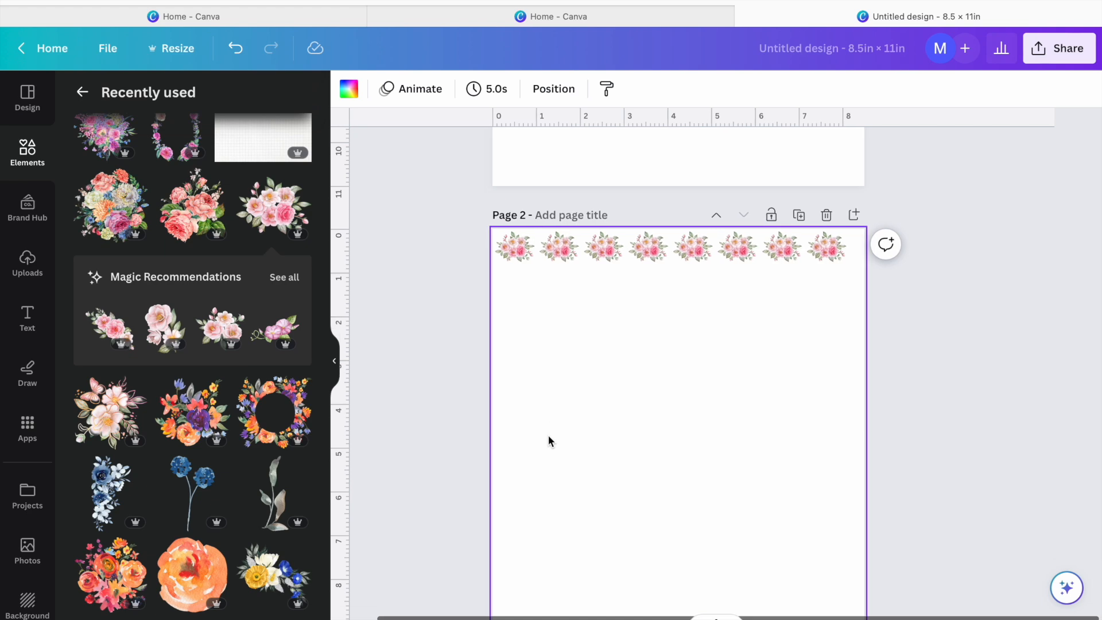
{"action": "scroll", "coordinate": [549, 441], "scroll_direction": "down", "scroll_amount": 2}
{"action": "left_click_drag", "start_coordinate": [450, 180], "coordinate": [847, 198]}
{"action": "left_click", "coordinate": [668, 133]}
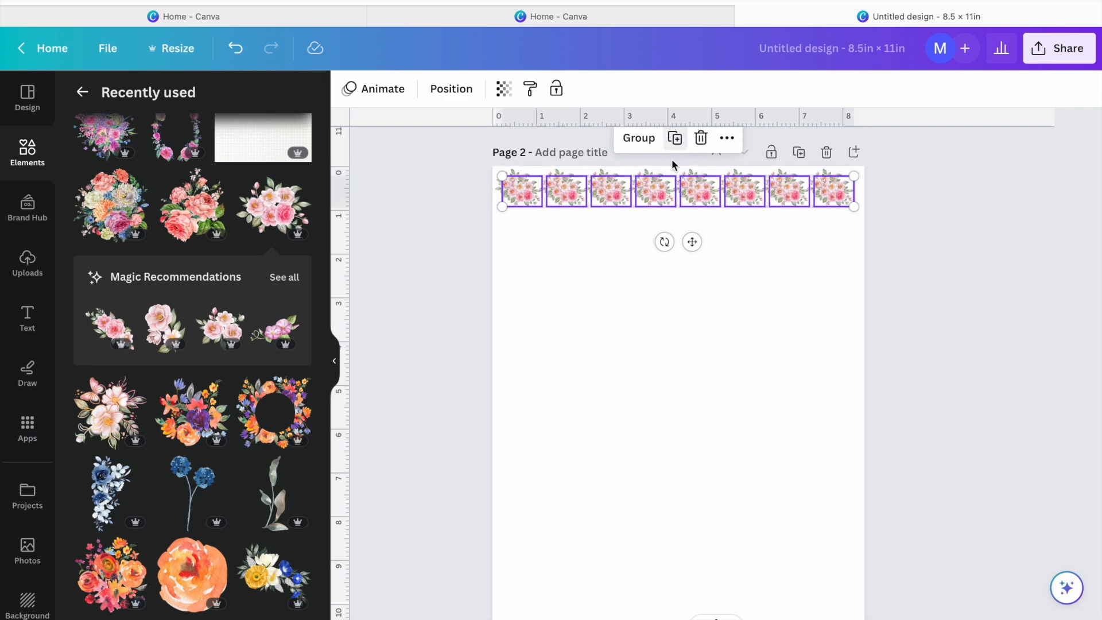
{"action": "left_click_drag", "start_coordinate": [668, 198], "coordinate": [659, 227]}
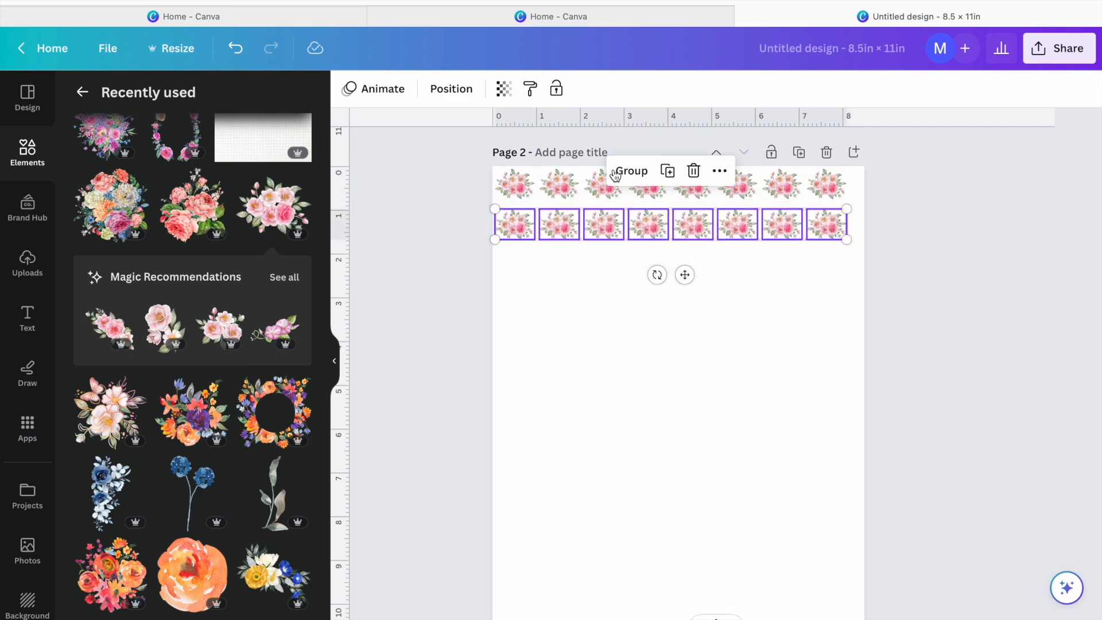
{"action": "left_click", "coordinate": [666, 171]}
{"action": "left_click", "coordinate": [678, 430]}
{"action": "left_click_drag", "start_coordinate": [476, 263], "coordinate": [883, 287]}
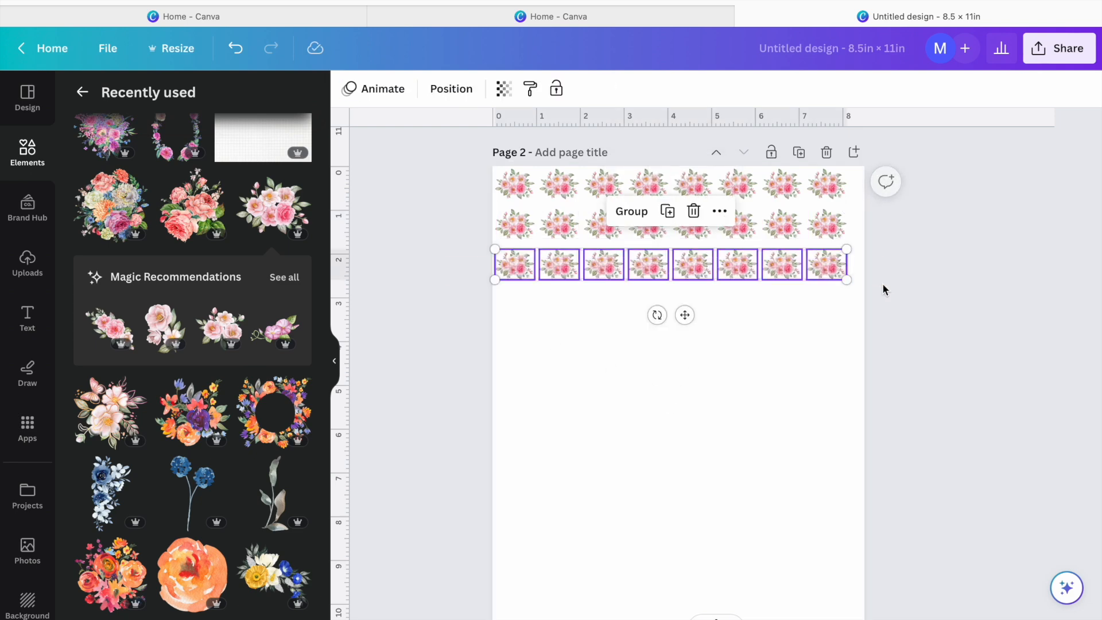
{"action": "left_click", "coordinate": [667, 211]}
{"action": "left_click", "coordinate": [682, 264]}
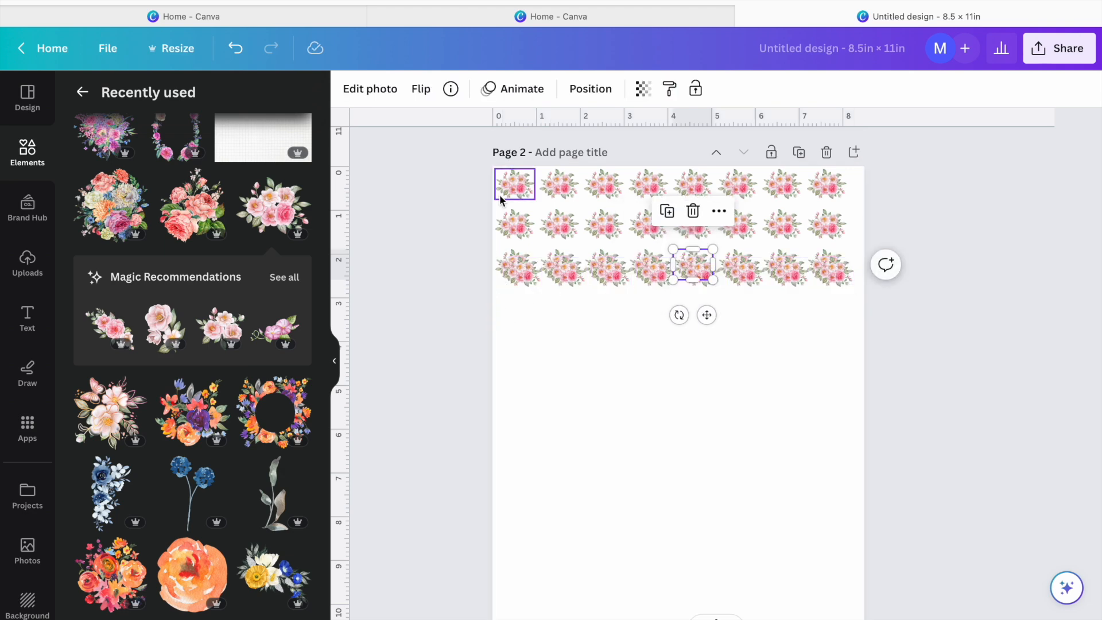
{"action": "left_click", "coordinate": [235, 48]}
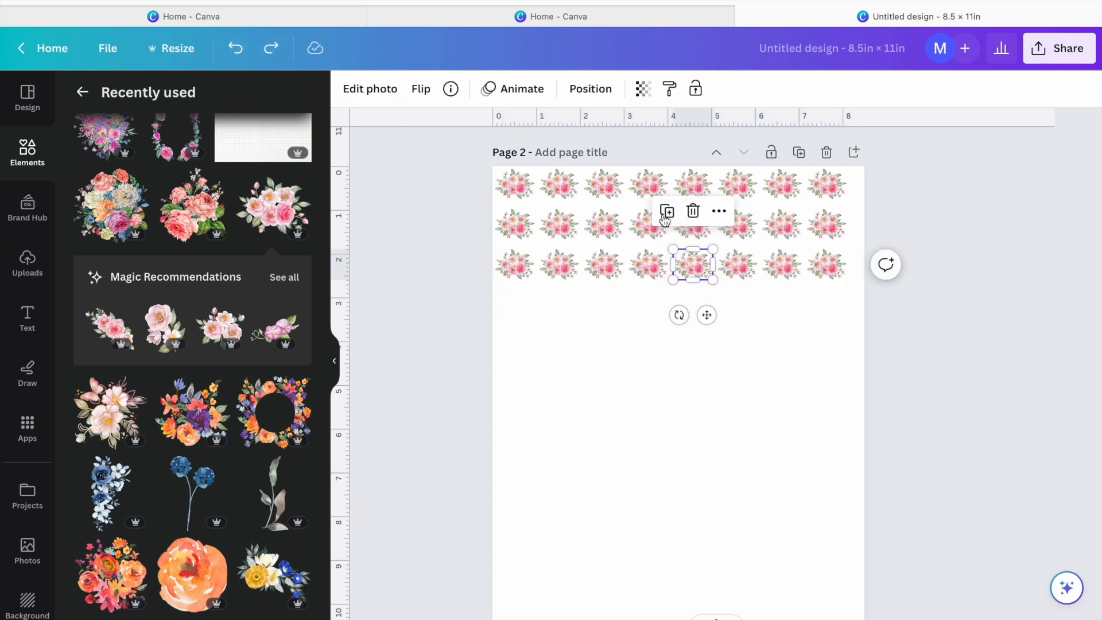
- Duplicate the third row of clusters and place the copy below it as a fourth row
{"action": "left_click_drag", "start_coordinate": [433, 268], "coordinate": [904, 304]}
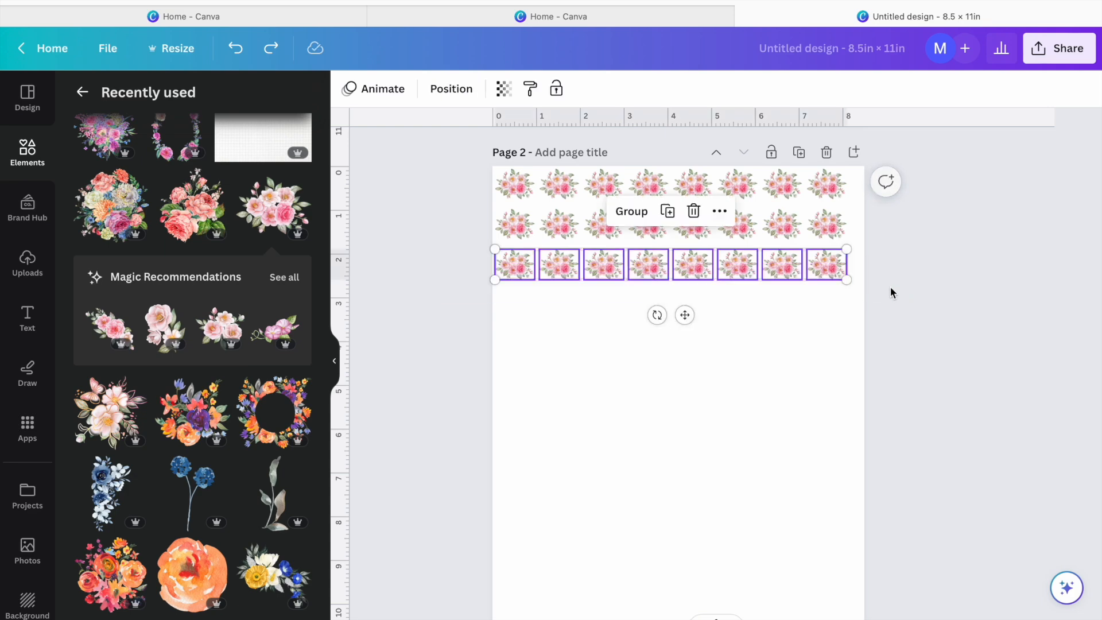
{"action": "left_click", "coordinate": [667, 211]}
{"action": "left_click_drag", "start_coordinate": [657, 274], "coordinate": [647, 312]}
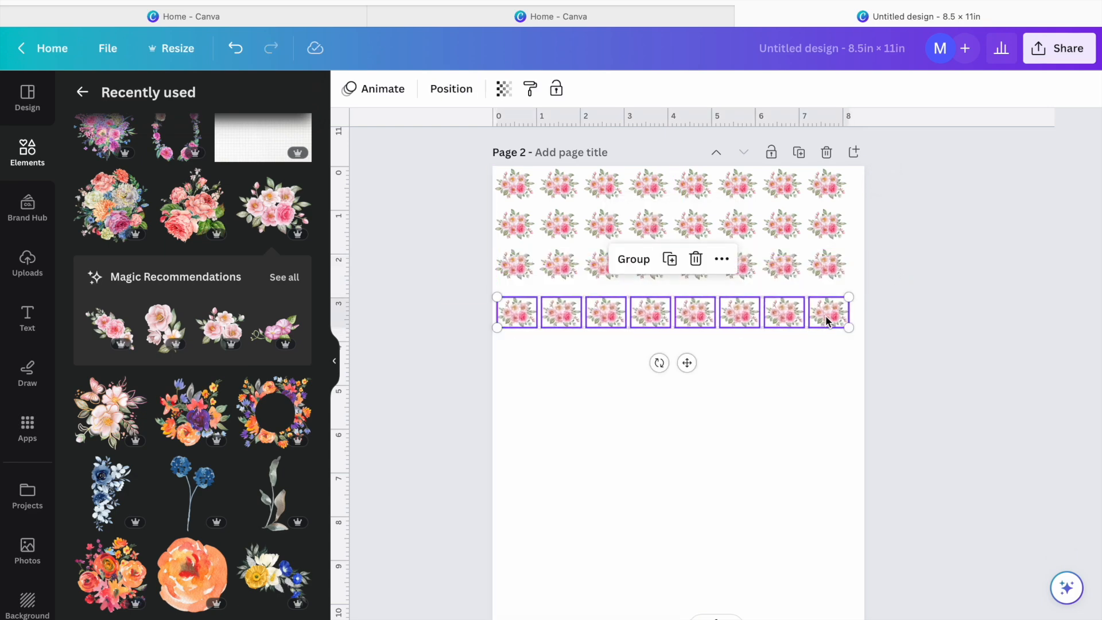
- Enlarge the fourth row's clusters to about 1.3 in wide and align the six still on the page with the rows above
{"action": "left_click_drag", "start_coordinate": [849, 328], "coordinate": [981, 382]}
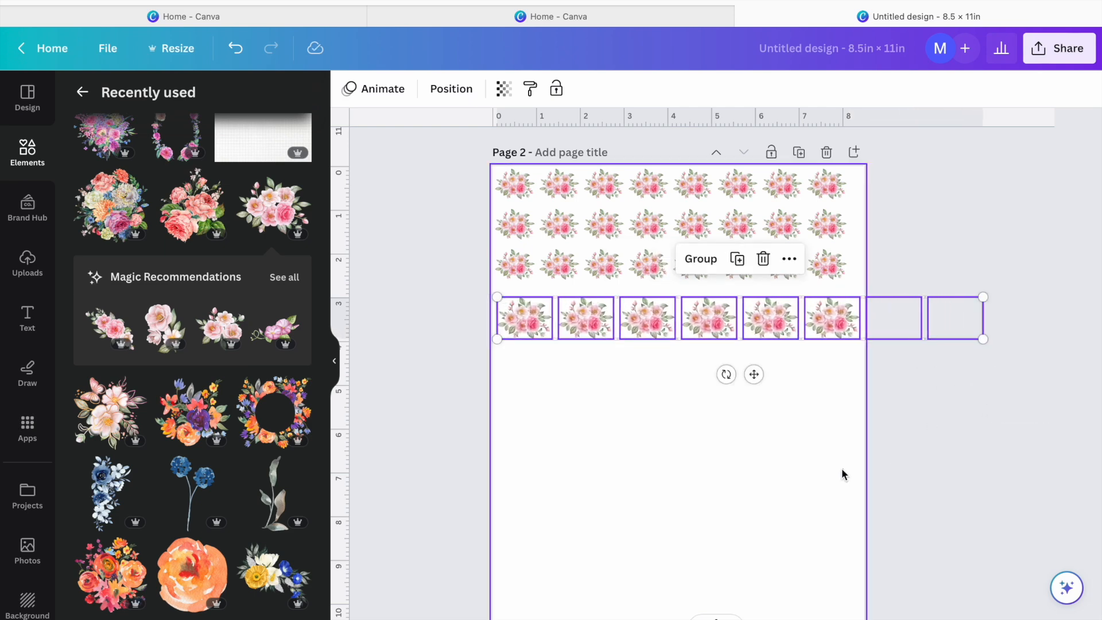
{"action": "left_click", "coordinate": [841, 468]}
{"action": "left_click_drag", "start_coordinate": [470, 312], "coordinate": [918, 366]}
{"action": "left_click_drag", "start_coordinate": [704, 320], "coordinate": [699, 315]}
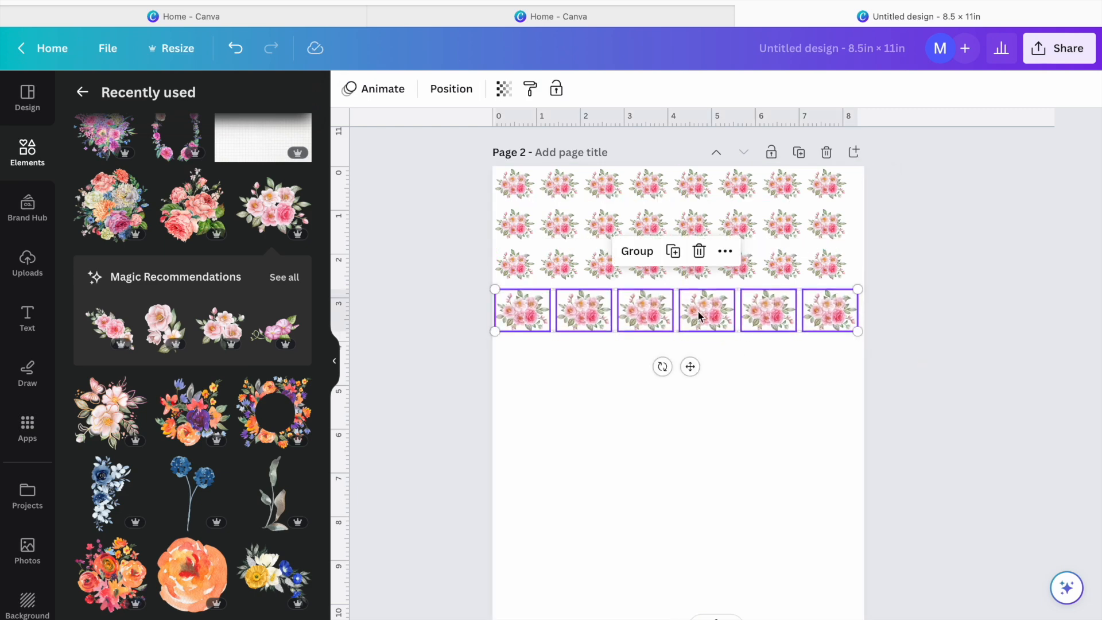
- Duplicate the row of six larger clusters twice, placing the copies below as evenly spaced fifth and sixth rows
{"action": "left_click_drag", "start_coordinate": [659, 318], "coordinate": [656, 367]}
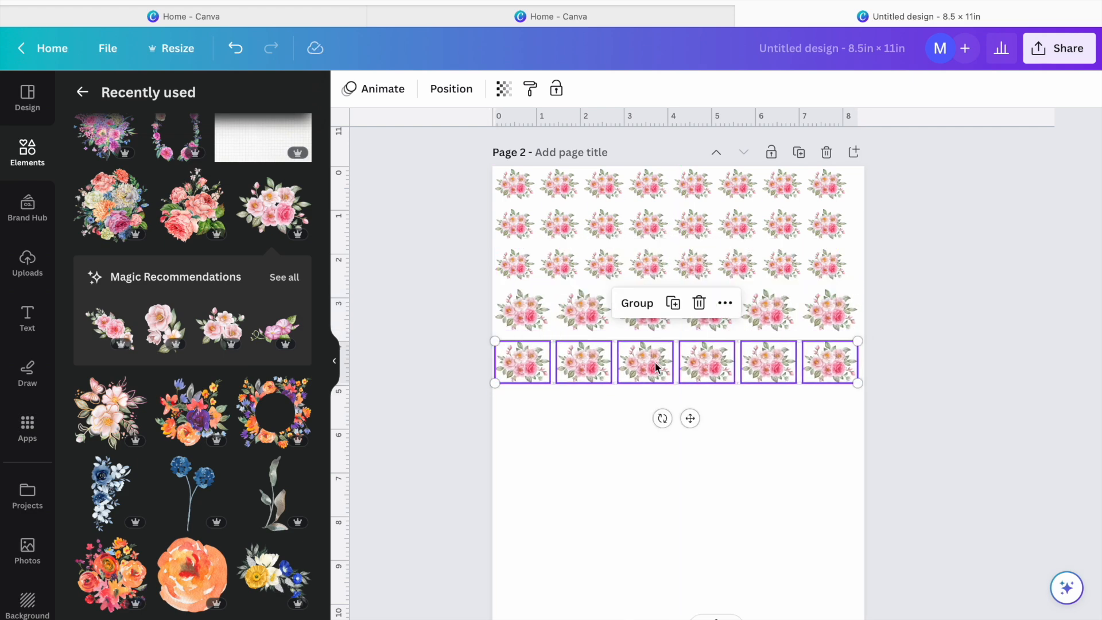
{"action": "left_click", "coordinate": [673, 303]}
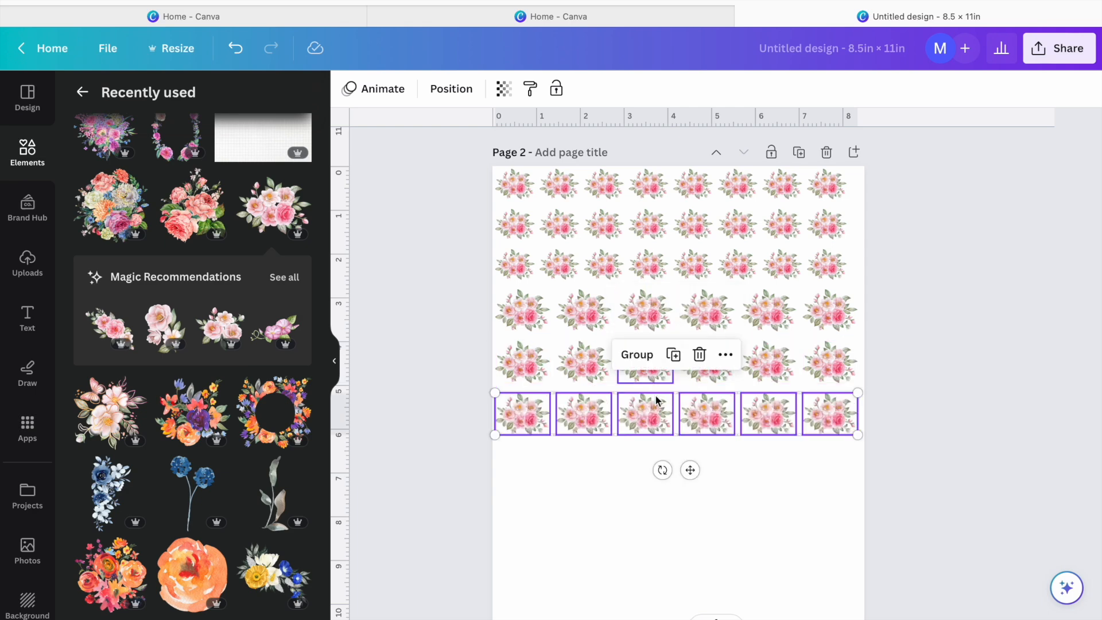
- Enlarge the sixth row to five clusters about 1.5 in wide across the page and duplicate it below as a seventh row
{"action": "left_click_drag", "start_coordinate": [438, 413], "coordinate": [932, 459]}
{"action": "left_click", "coordinate": [706, 535]}
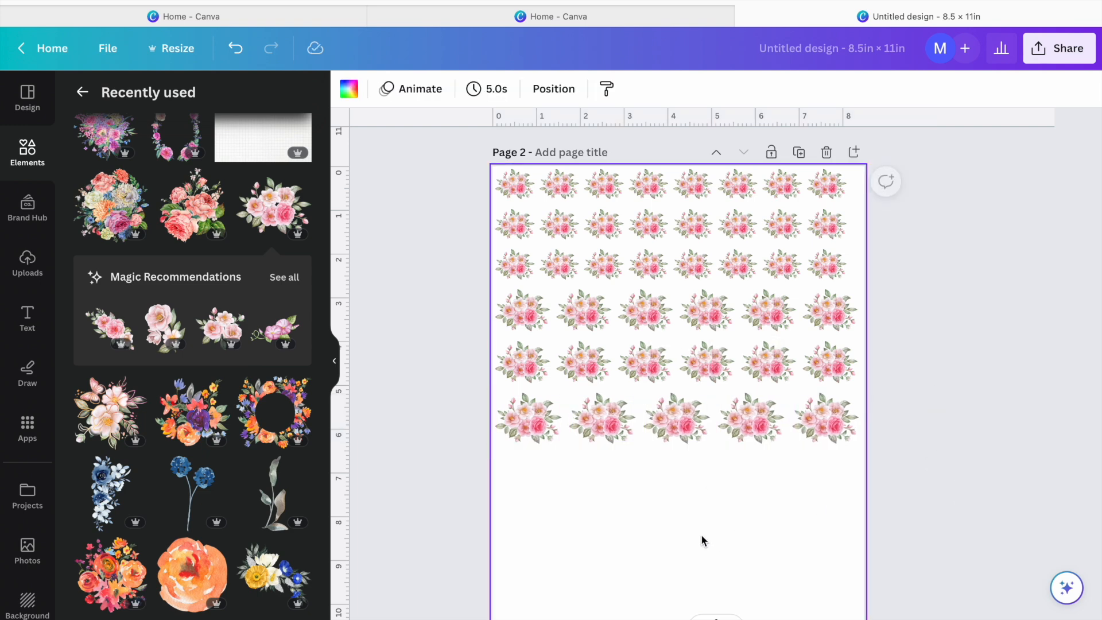
{"action": "left_click_drag", "start_coordinate": [433, 409], "coordinate": [880, 457]}
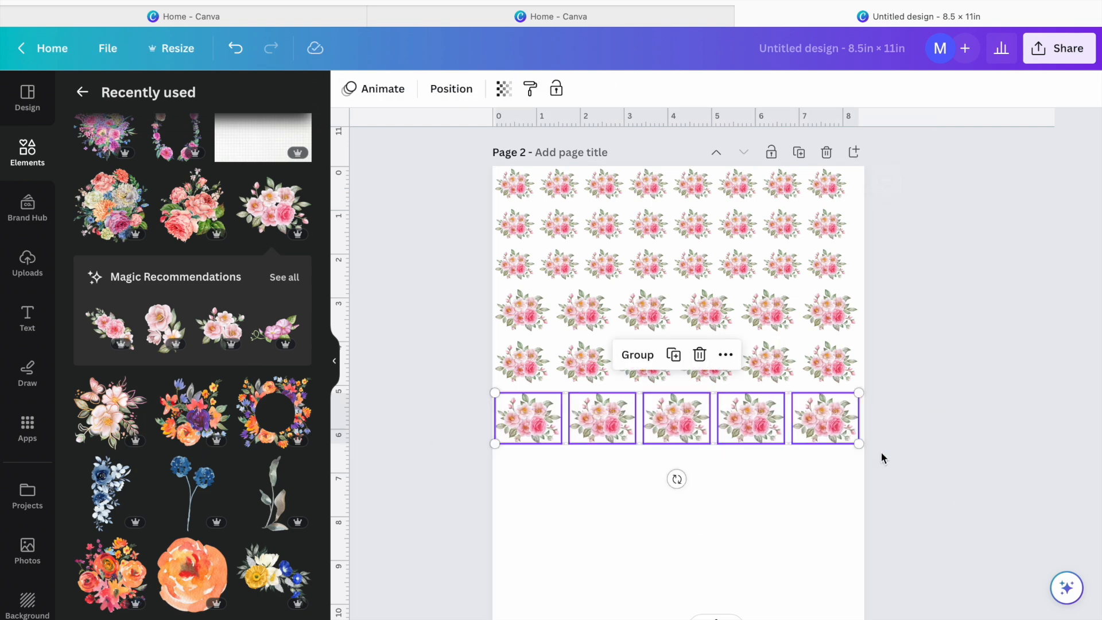
{"action": "left_click", "coordinate": [680, 362]}
{"action": "left_click_drag", "start_coordinate": [694, 427], "coordinate": [688, 479]}
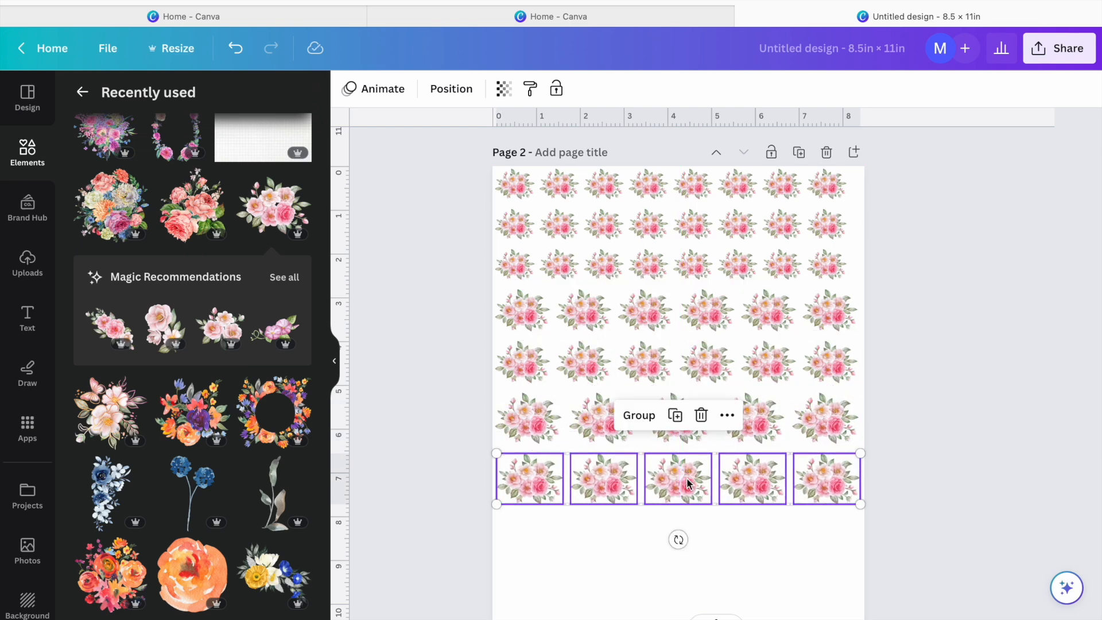
- Duplicate the five-cluster row twice as the eighth and ninth rows, and enlarge the ninth to four clusters about 1.8 in wide
{"action": "left_click", "coordinate": [677, 414]}
{"action": "scroll", "coordinate": [732, 467], "scroll_direction": "down", "scroll_amount": 2}
{"action": "left_click_drag", "start_coordinate": [462, 431], "coordinate": [929, 465]}
{"action": "left_click", "coordinate": [677, 377]}
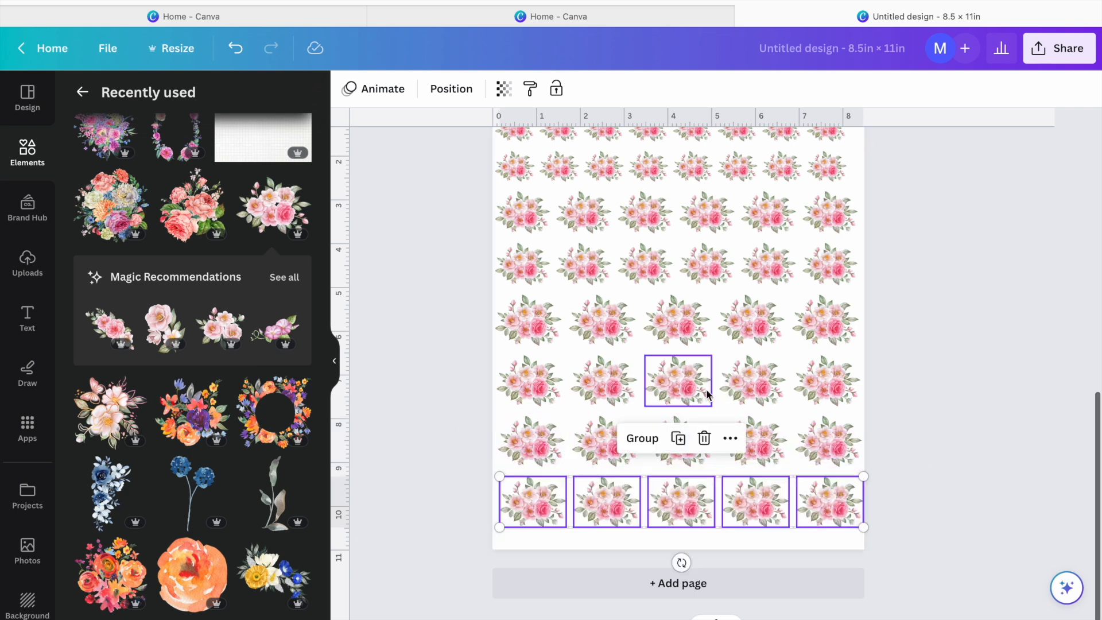
{"action": "left_click_drag", "start_coordinate": [864, 528], "coordinate": [951, 559]}
{"action": "left_click", "coordinate": [957, 376]}
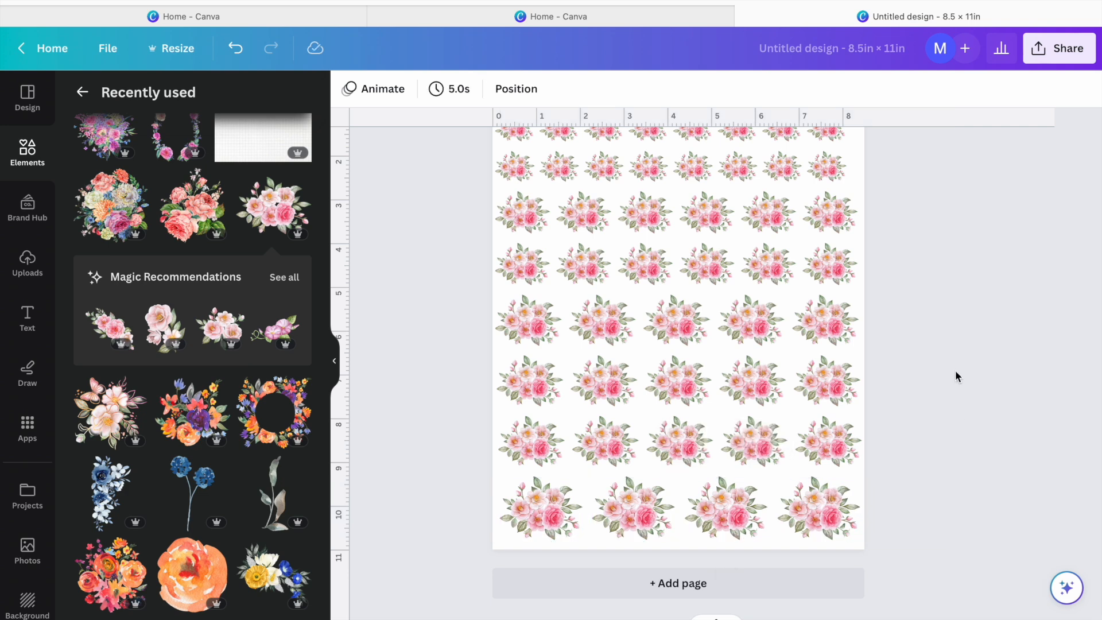
- Download all pages of the 8.5 × 11 in design as PNG files
{"action": "scroll", "coordinate": [956, 374], "scroll_direction": "up", "scroll_amount": 3}
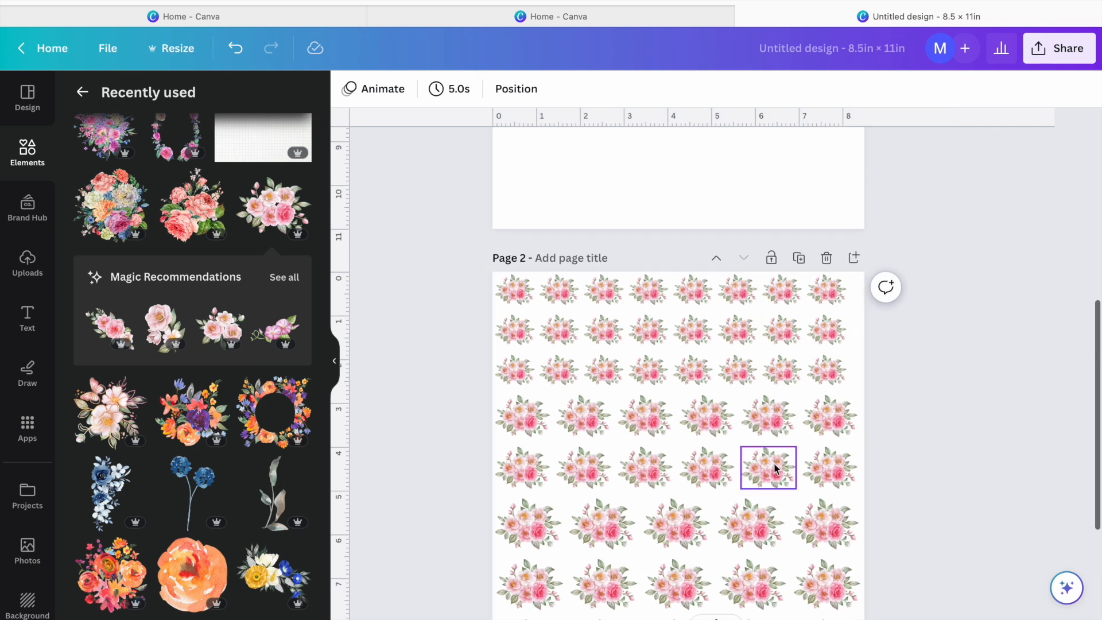
{"action": "scroll", "coordinate": [772, 460], "scroll_direction": "down", "scroll_amount": 3}
{"action": "scroll", "coordinate": [774, 468], "scroll_direction": "up", "scroll_amount": 10}
{"action": "scroll", "coordinate": [769, 462], "scroll_direction": "down", "scroll_amount": 5}
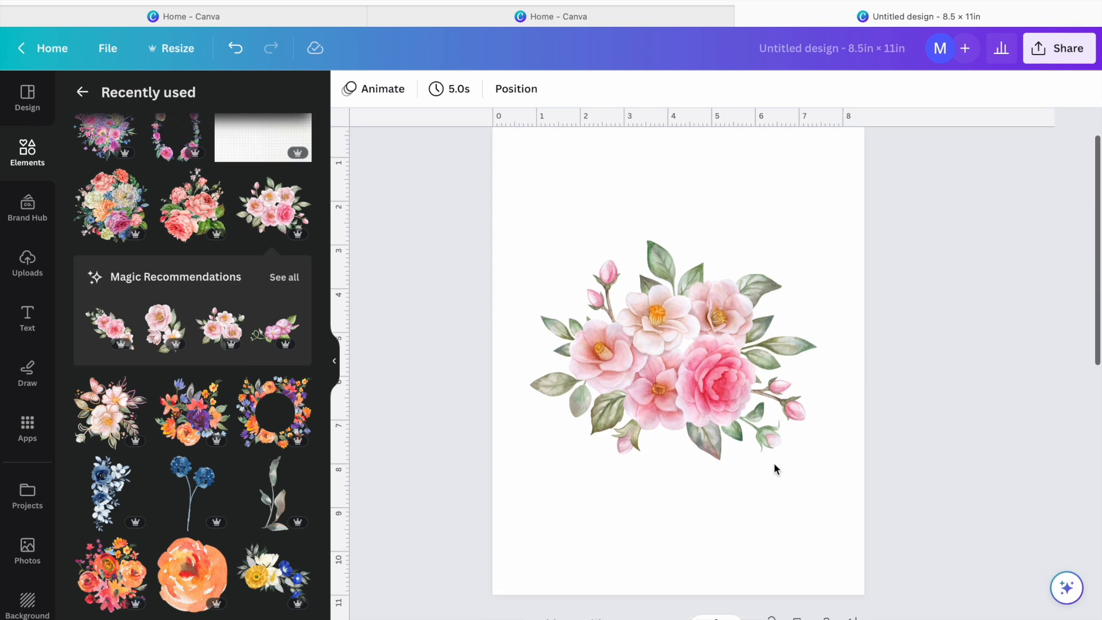
{"action": "left_click", "coordinate": [1074, 51]}
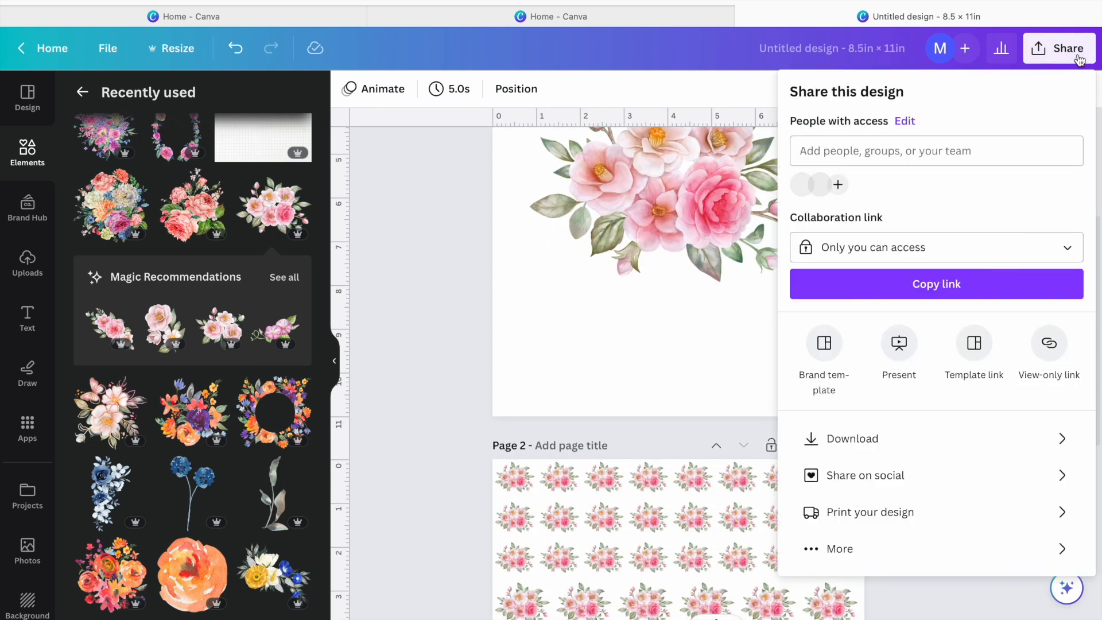
{"action": "left_click", "coordinate": [866, 437]}
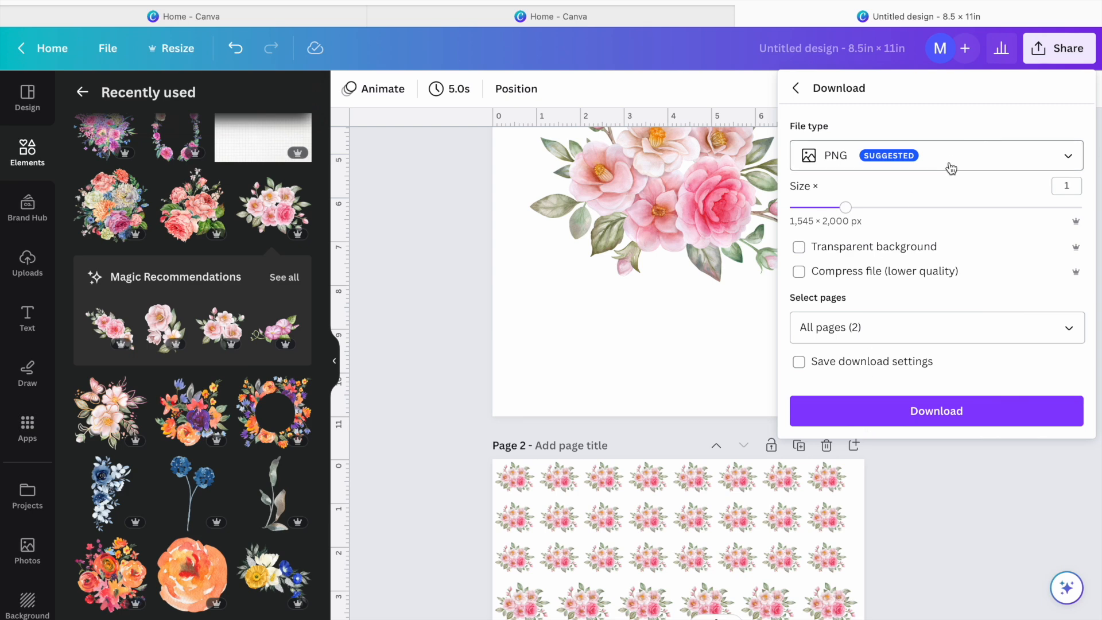
{"action": "left_click", "coordinate": [942, 422]}
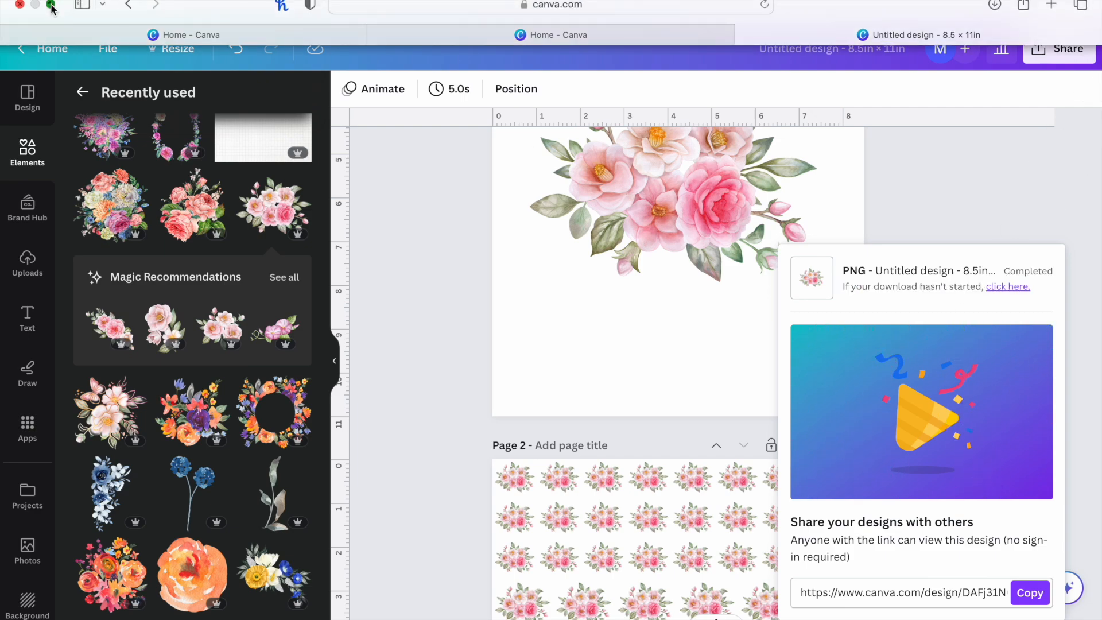
- Take the Canva window out of full screen, minimise it and switch to the blank letter page in Silhouette Studio
{"action": "left_click", "coordinate": [51, 8]}
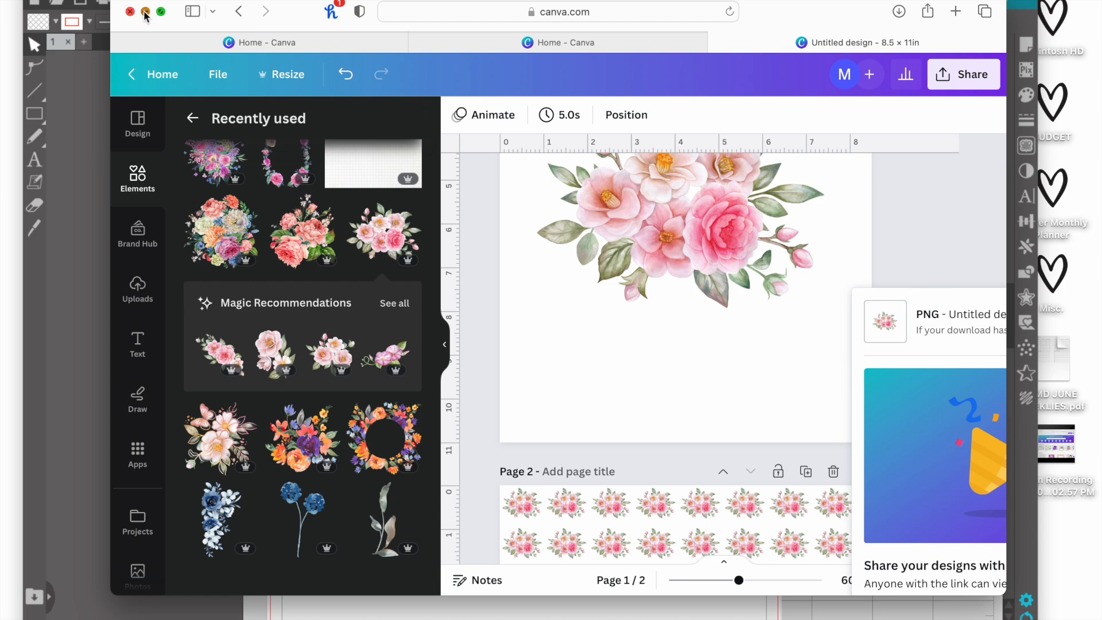
{"action": "left_click", "coordinate": [146, 11]}
{"action": "scroll", "coordinate": [657, 314], "scroll_direction": "up", "scroll_amount": 1}
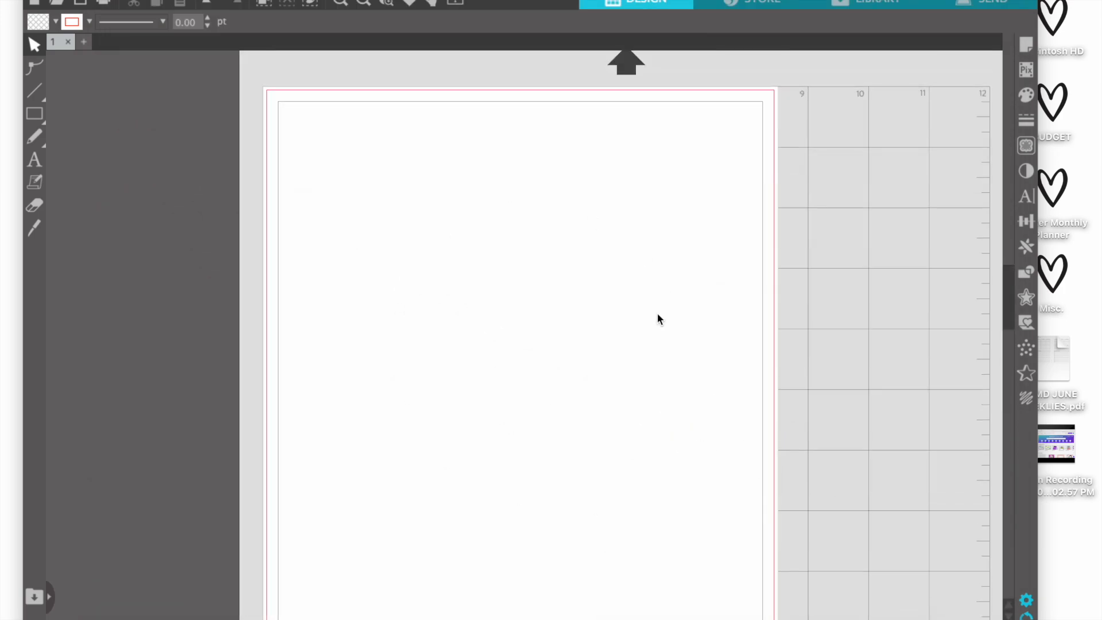
{"action": "left_click", "coordinate": [365, 2]}
{"action": "left_click", "coordinate": [340, 3]}
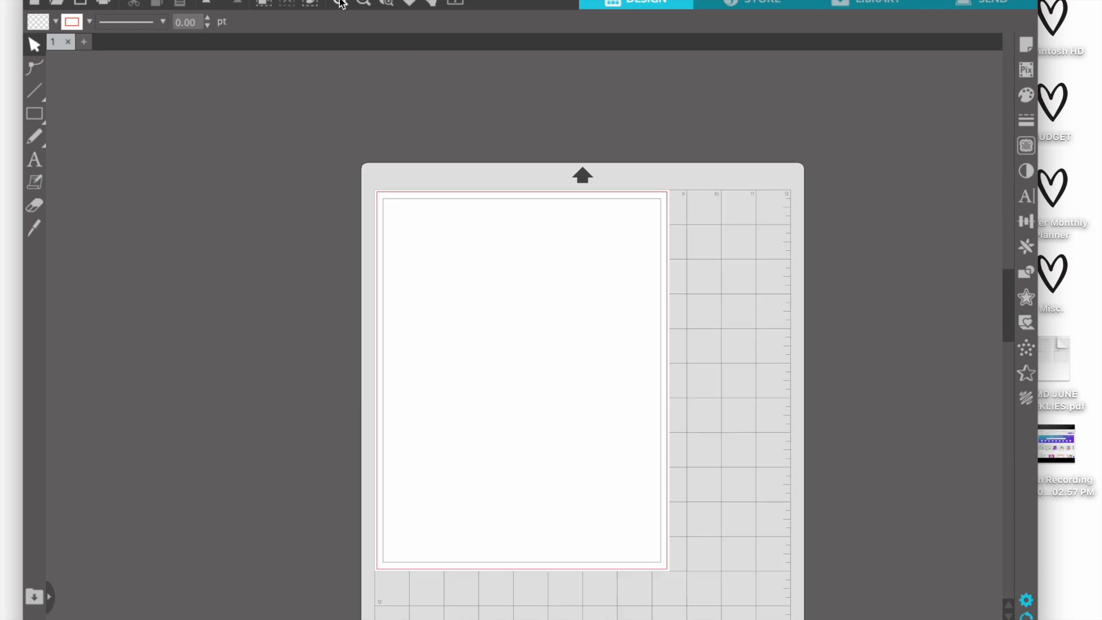
{"action": "scroll", "coordinate": [480, 276], "scroll_direction": "down", "scroll_amount": 5}
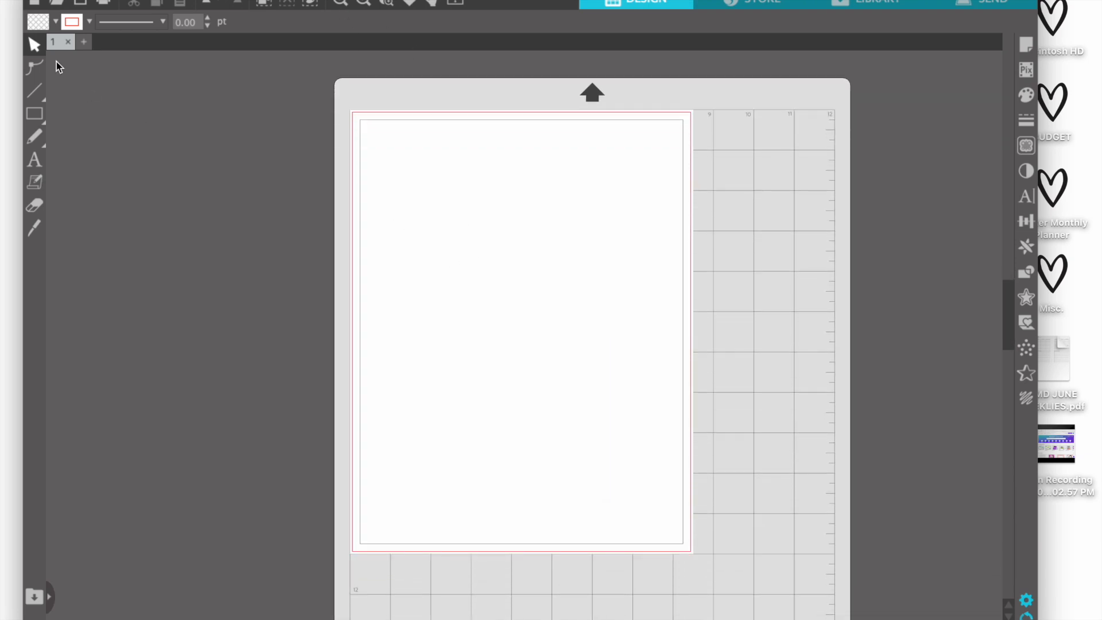
- Open 1.png from the Untitled design-3 folder in Downloads and move the floral image towards the middle of the page
{"action": "left_click", "coordinate": [55, 2]}
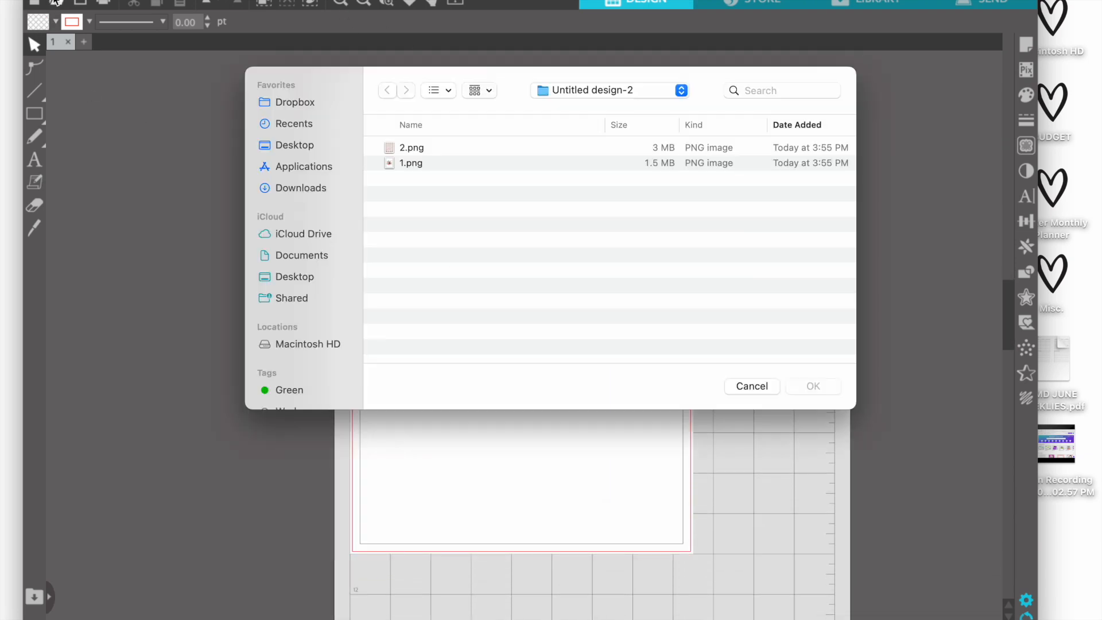
{"action": "left_click", "coordinate": [284, 189]}
{"action": "left_click", "coordinate": [383, 149]}
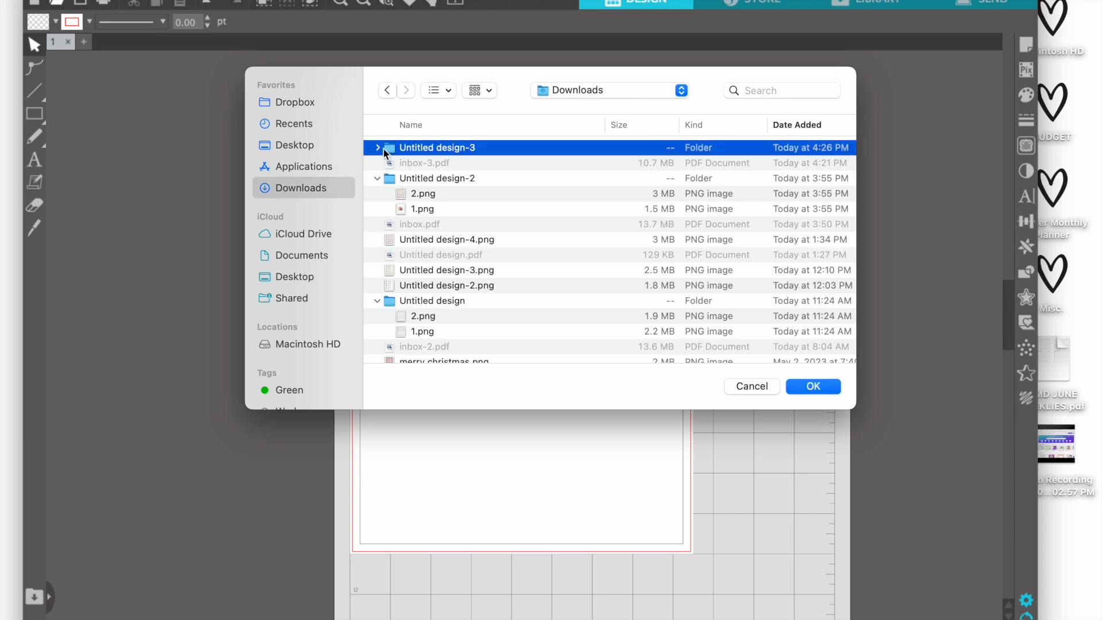
{"action": "left_click", "coordinate": [377, 147]}
{"action": "left_click", "coordinate": [420, 179]}
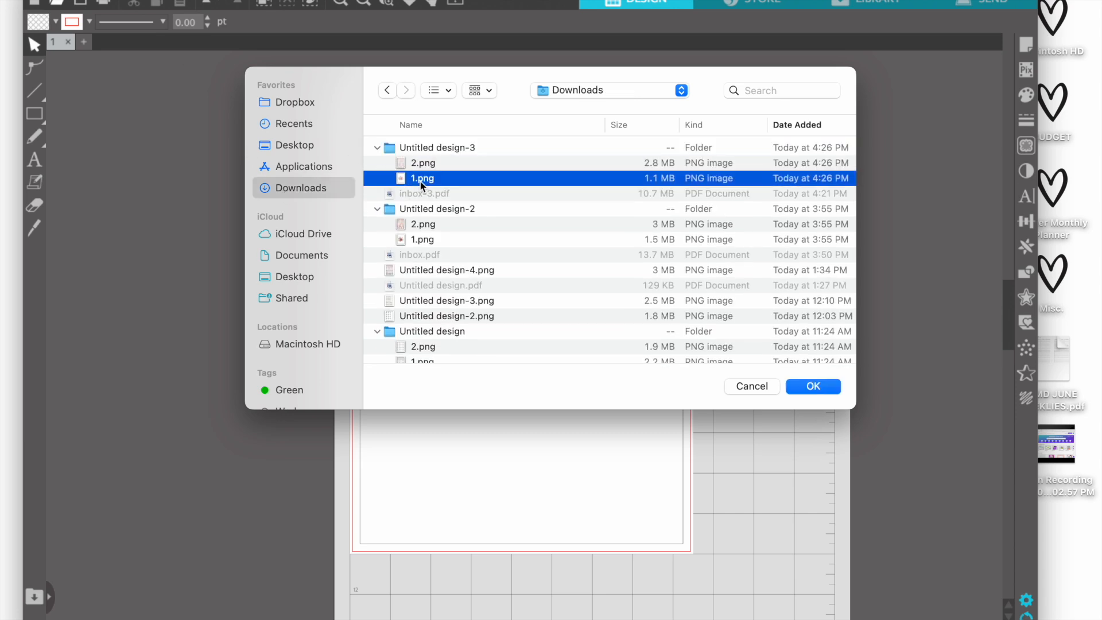
{"action": "left_click", "coordinate": [818, 384]}
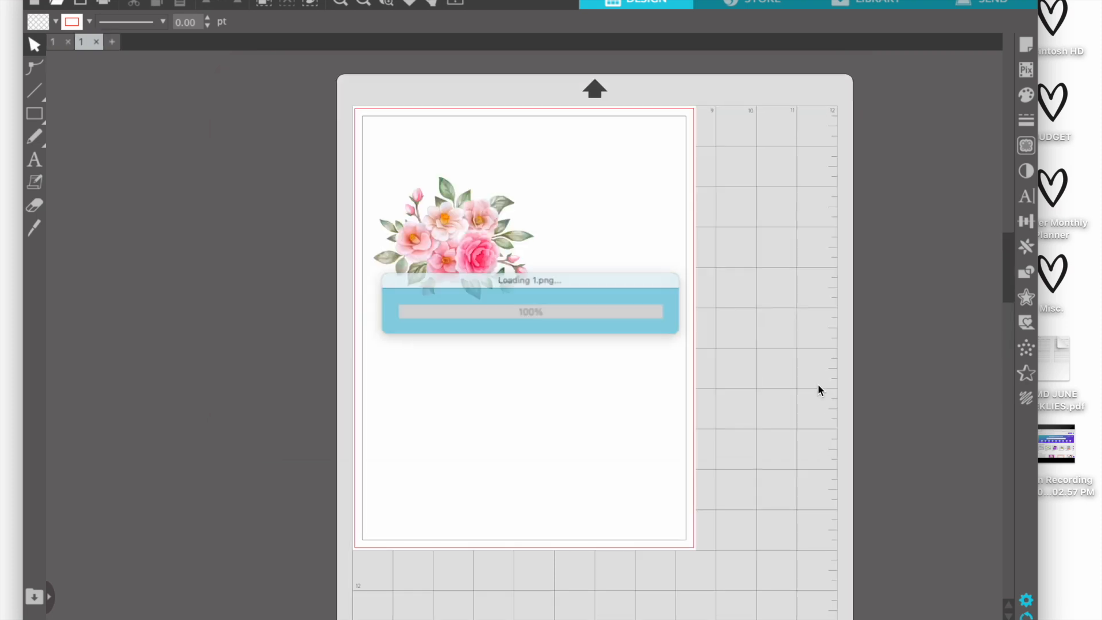
{"action": "left_click_drag", "start_coordinate": [446, 225], "coordinate": [500, 296]}
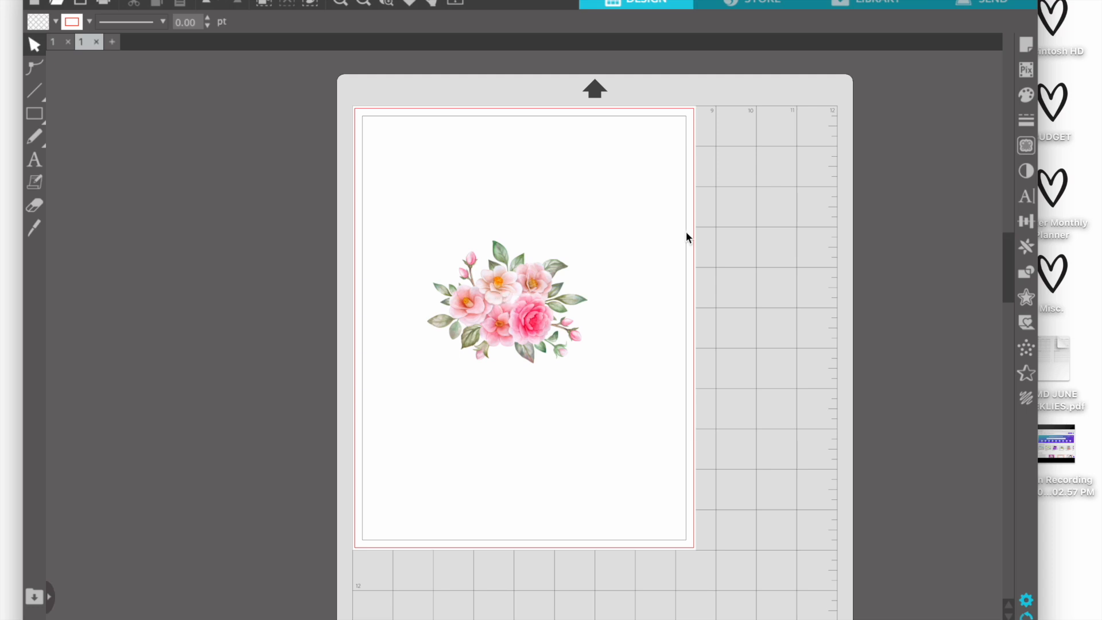
- Turn on registration marks for the letter page and check their settings in the page setup
{"action": "left_click", "coordinate": [1025, 45]}
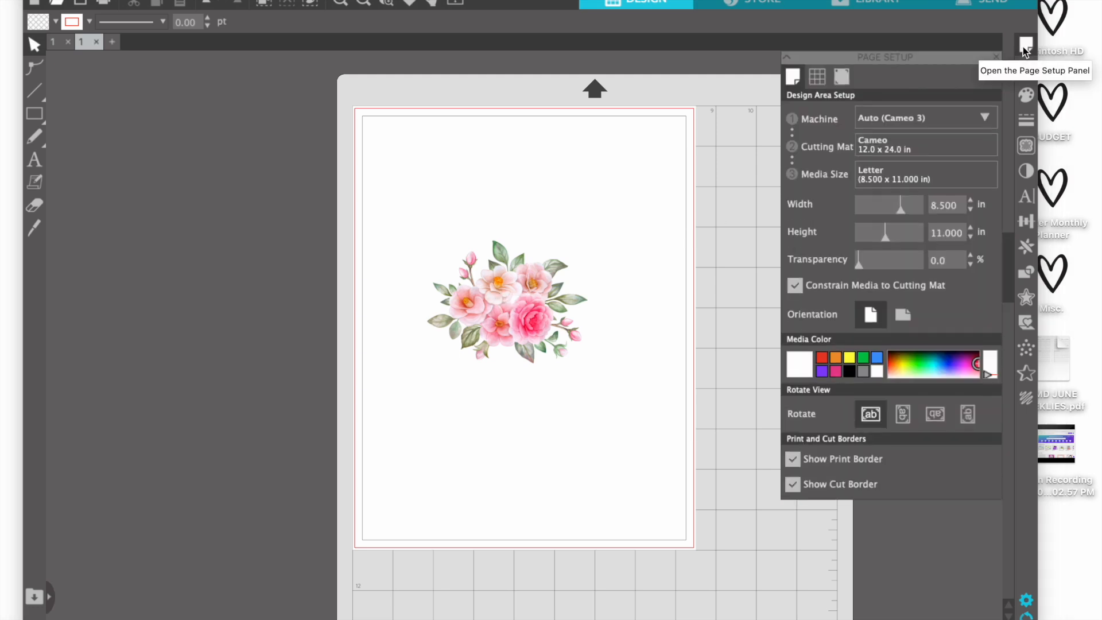
{"action": "left_click", "coordinate": [842, 78]}
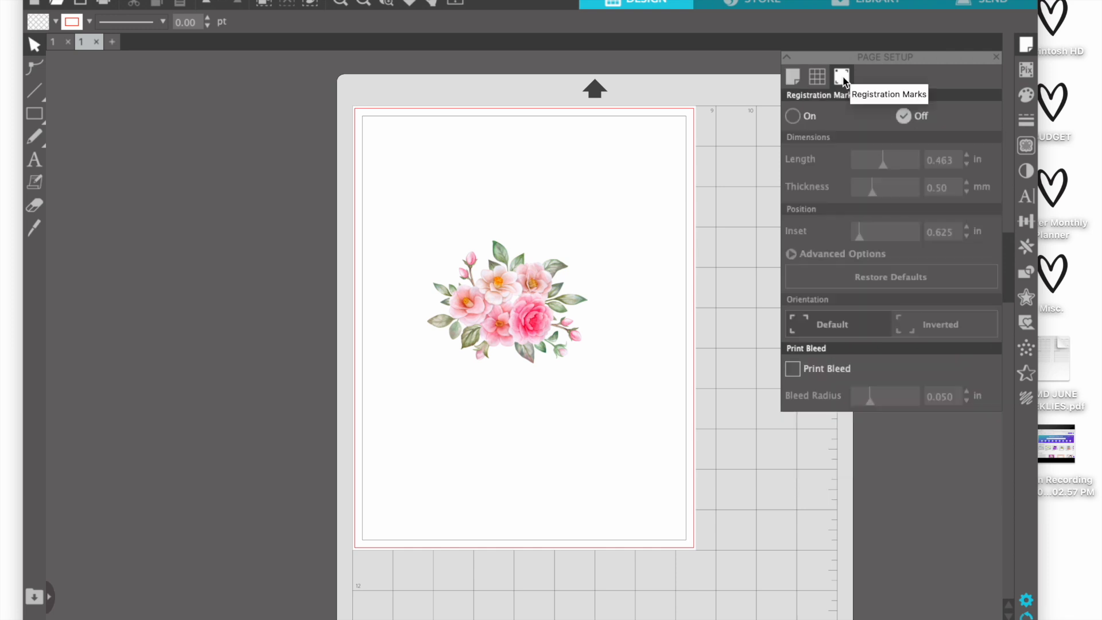
{"action": "left_click", "coordinate": [793, 117]}
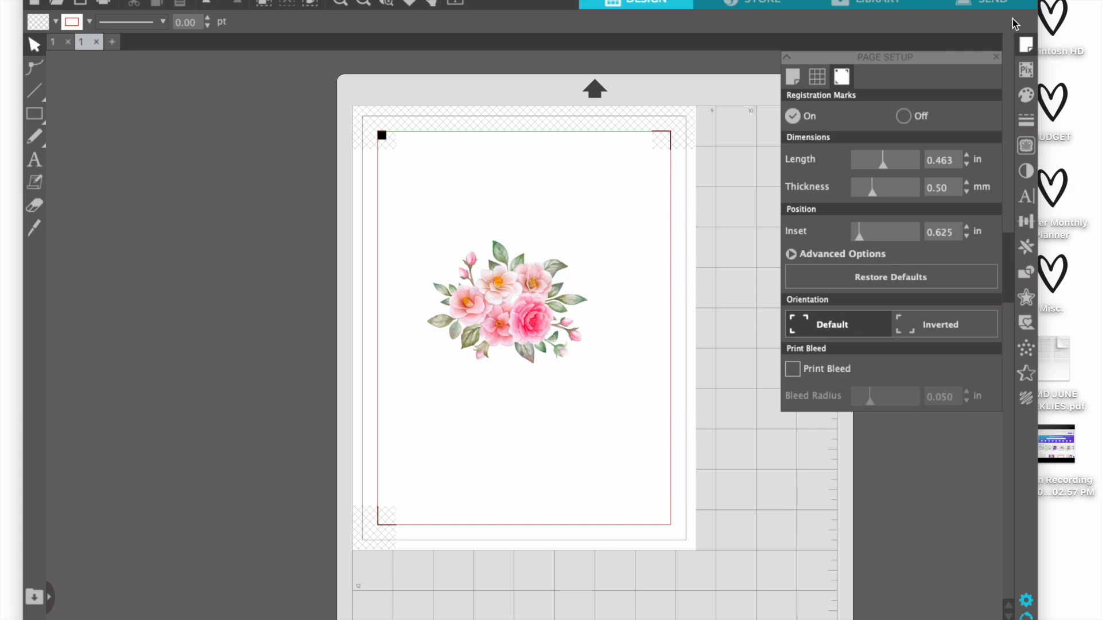
{"action": "left_click", "coordinate": [997, 58]}
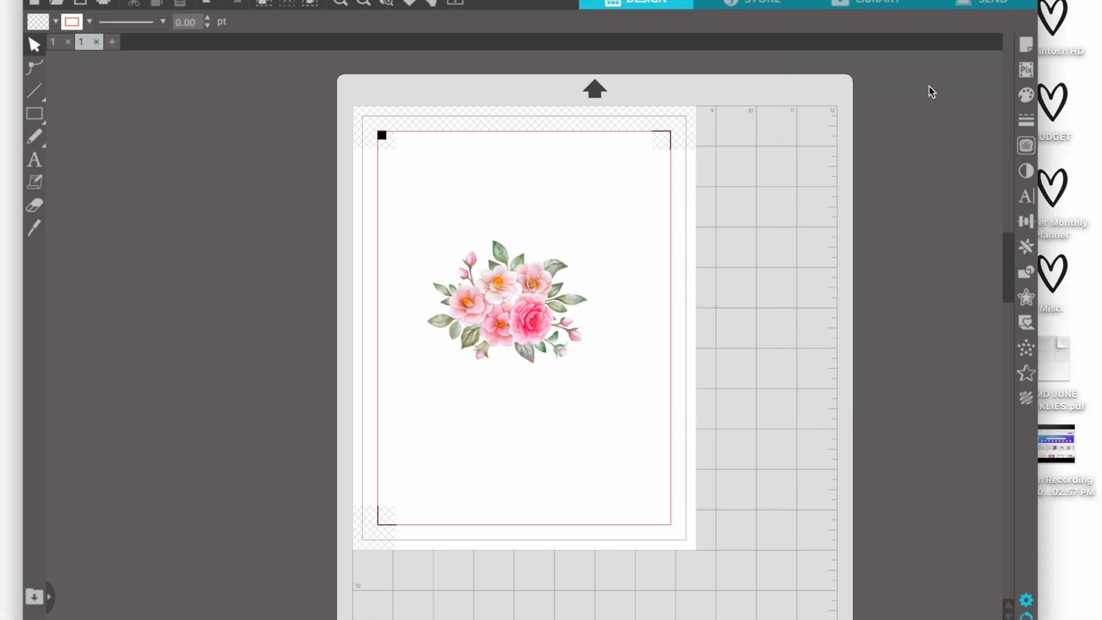
{"action": "left_click", "coordinate": [1026, 44]}
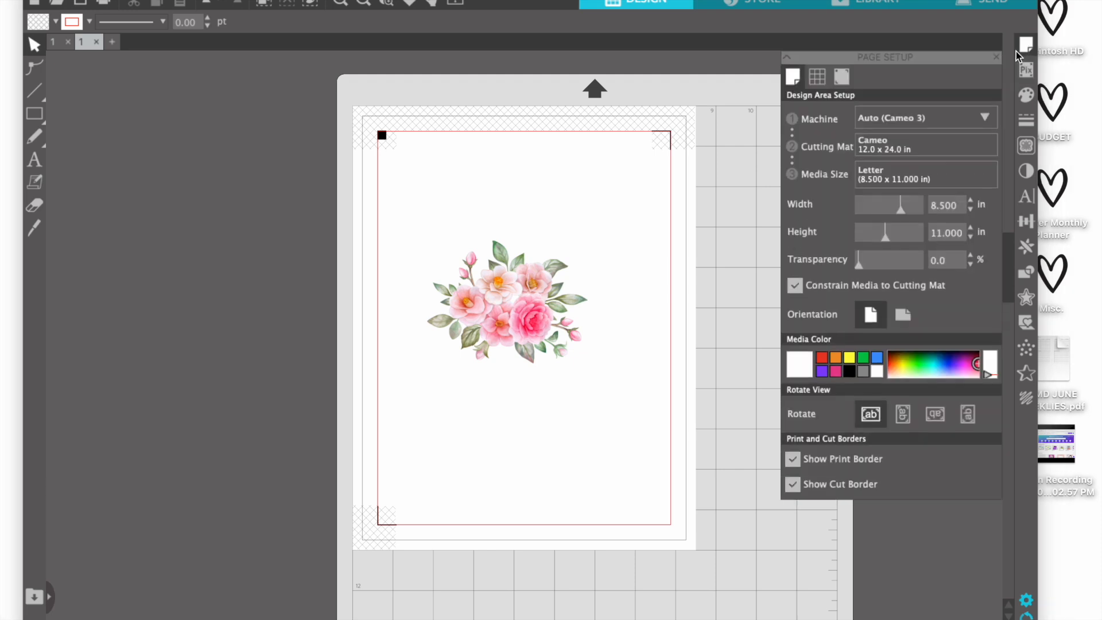
{"action": "left_click", "coordinate": [842, 80]}
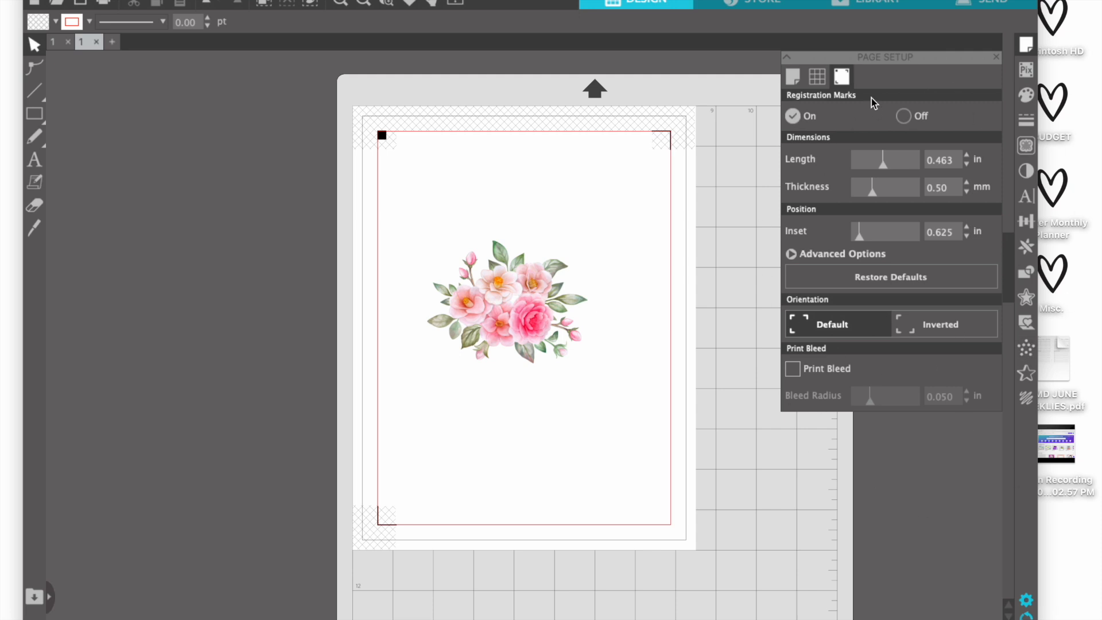
{"action": "left_click", "coordinate": [997, 57]}
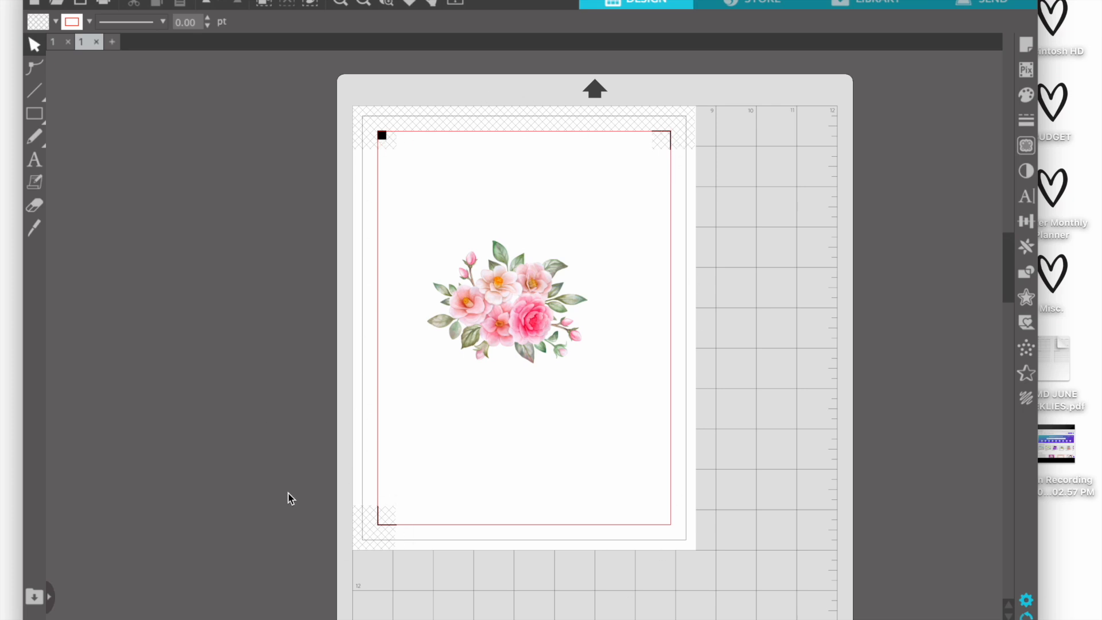
- Try the floral image at several positions across the cut border and settle it fully inside at about X 1.630, Y 1.895 in
{"action": "left_click", "coordinate": [507, 351]}
{"action": "left_click_drag", "start_coordinate": [499, 310], "coordinate": [665, 304]}
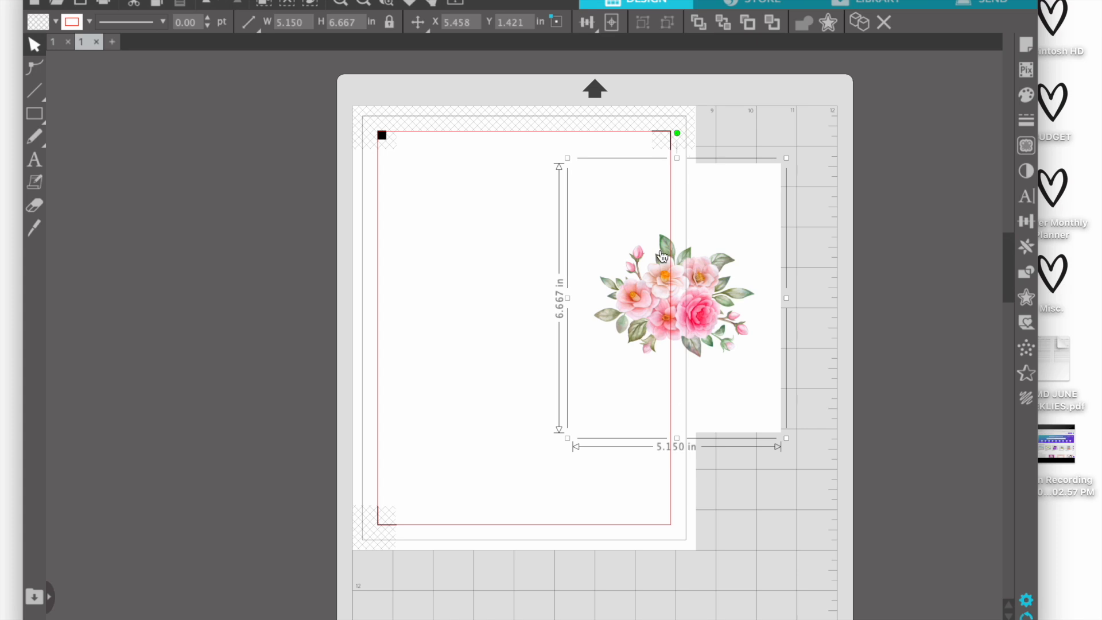
{"action": "left_click_drag", "start_coordinate": [673, 300], "coordinate": [523, 299]}
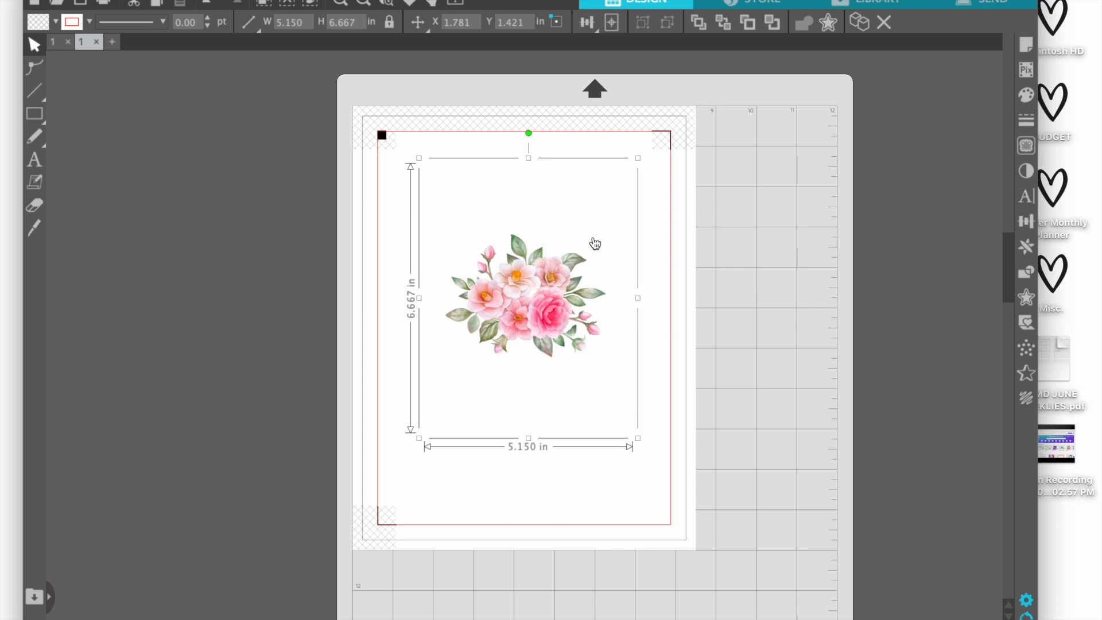
{"action": "left_click_drag", "start_coordinate": [502, 283], "coordinate": [395, 147]}
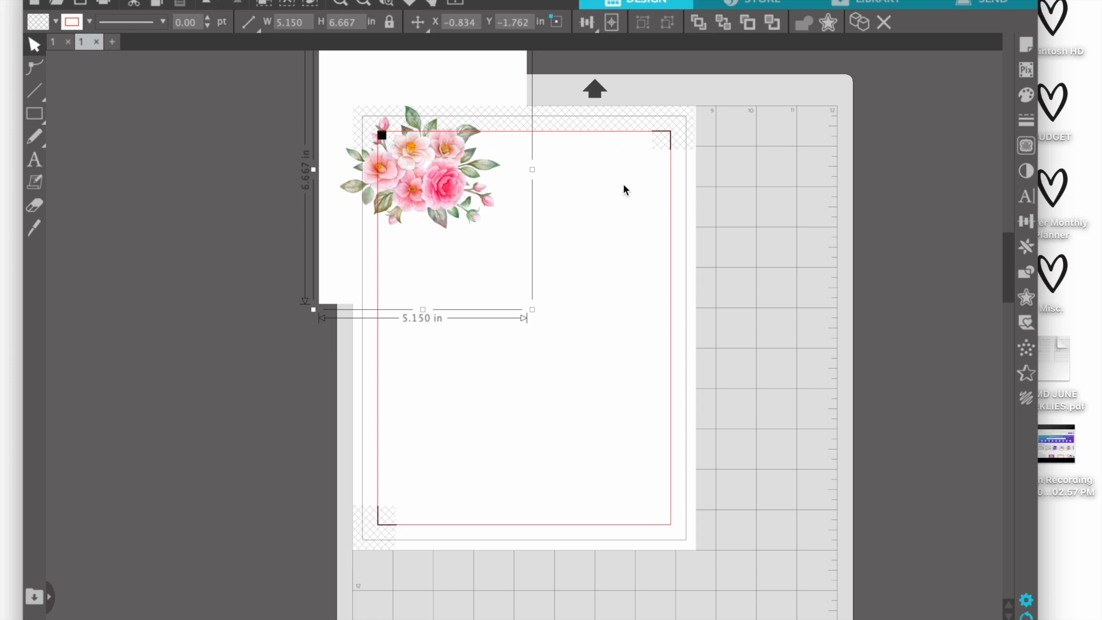
{"action": "left_click_drag", "start_coordinate": [404, 187], "coordinate": [501, 328]}
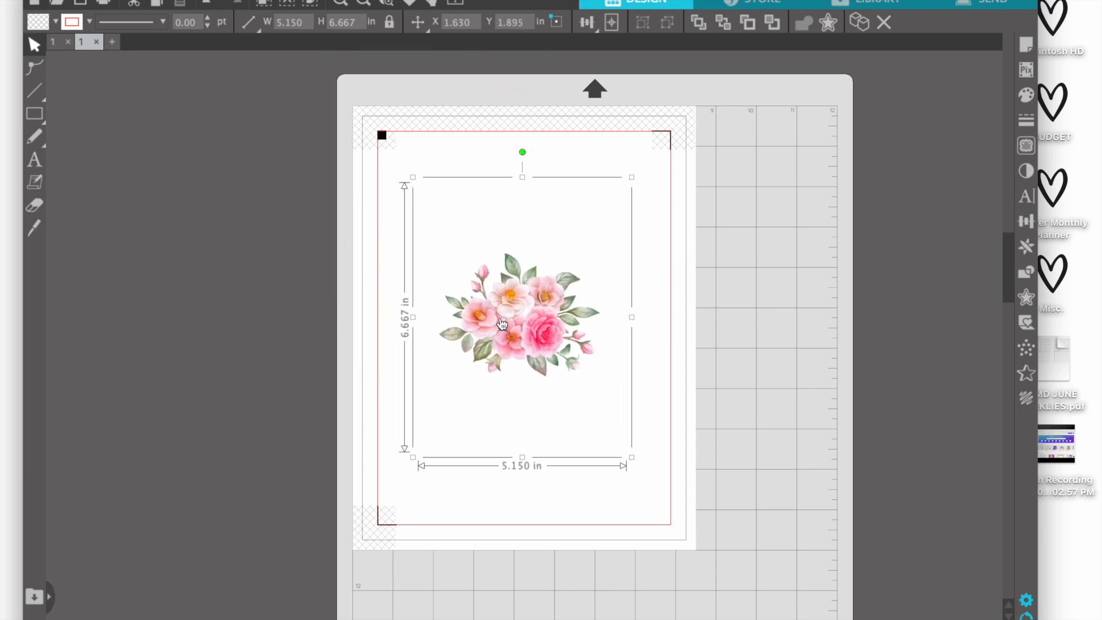
{"action": "left_click", "coordinate": [749, 404]}
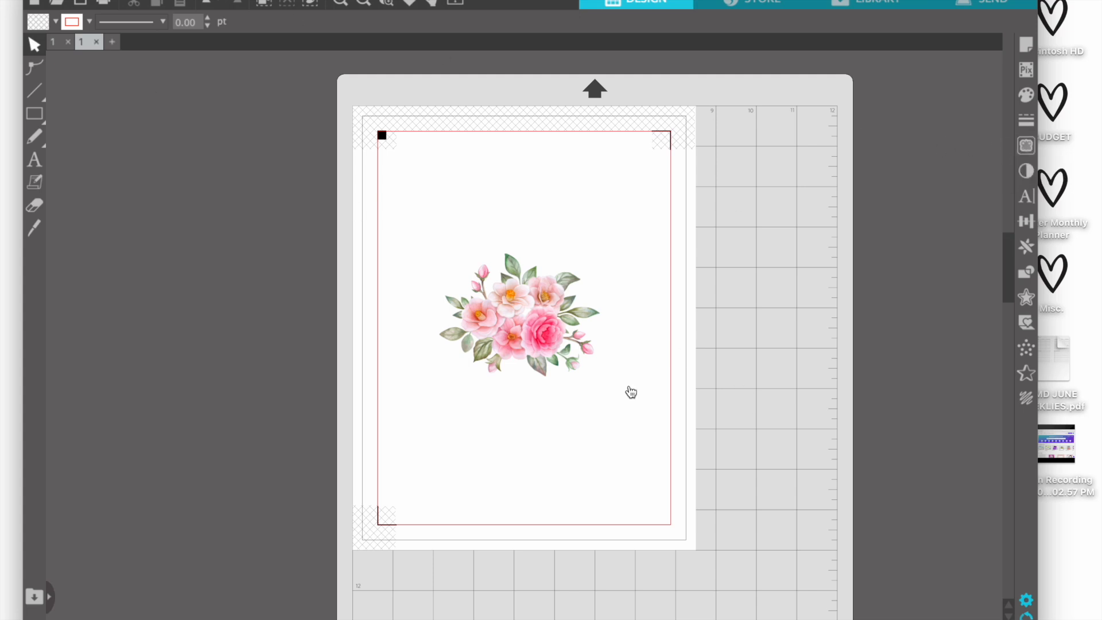
- Select a trace area about 5.3 × 4.3 in around the floral cluster and set the trace threshold to 100%
{"action": "left_click", "coordinate": [1026, 146]}
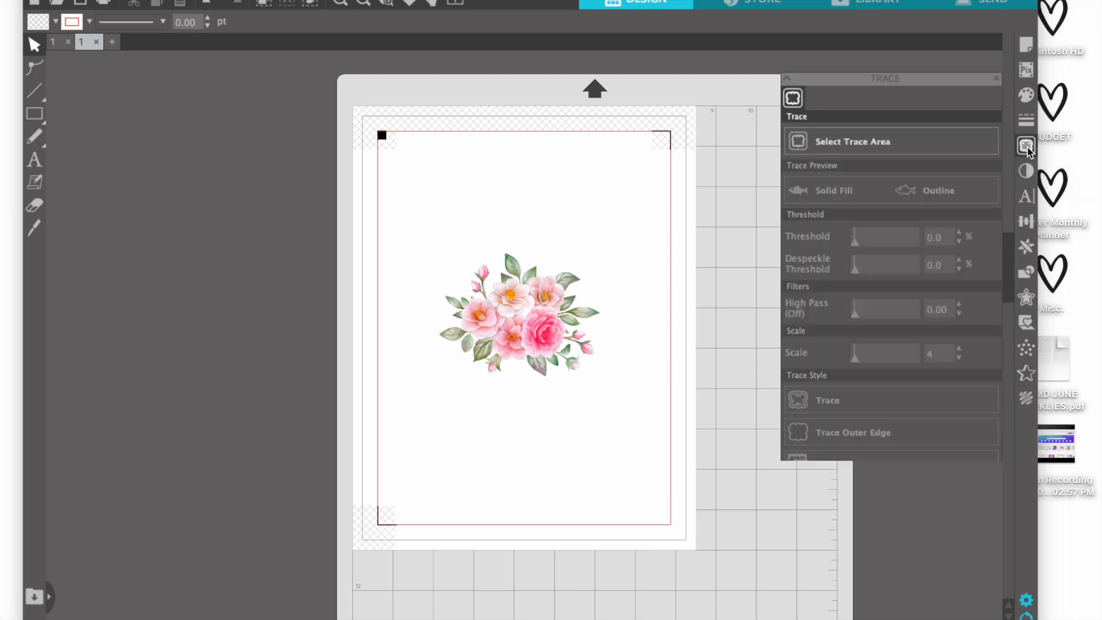
{"action": "left_click", "coordinate": [893, 120]}
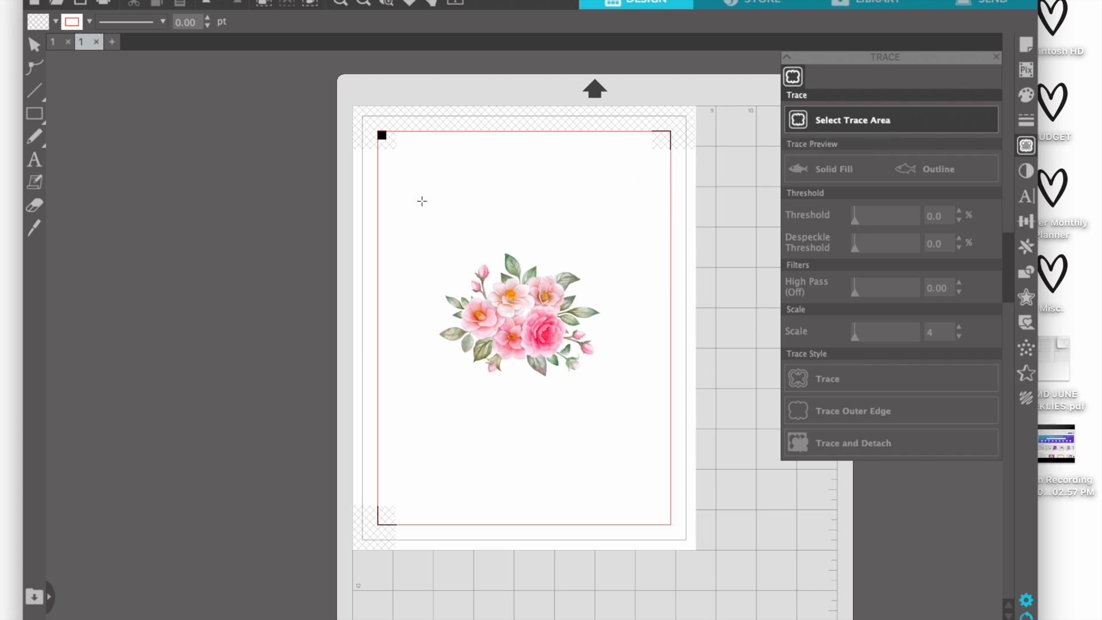
{"action": "mouse_move", "coordinate": [410, 222]}
{"action": "left_mouse_down"}
{"action": "mouse_move", "coordinate": [603, 327]}
{"action": "mouse_move", "coordinate": [630, 369]}
{"action": "mouse_move", "coordinate": [626, 403]}
{"action": "left_mouse_up"}
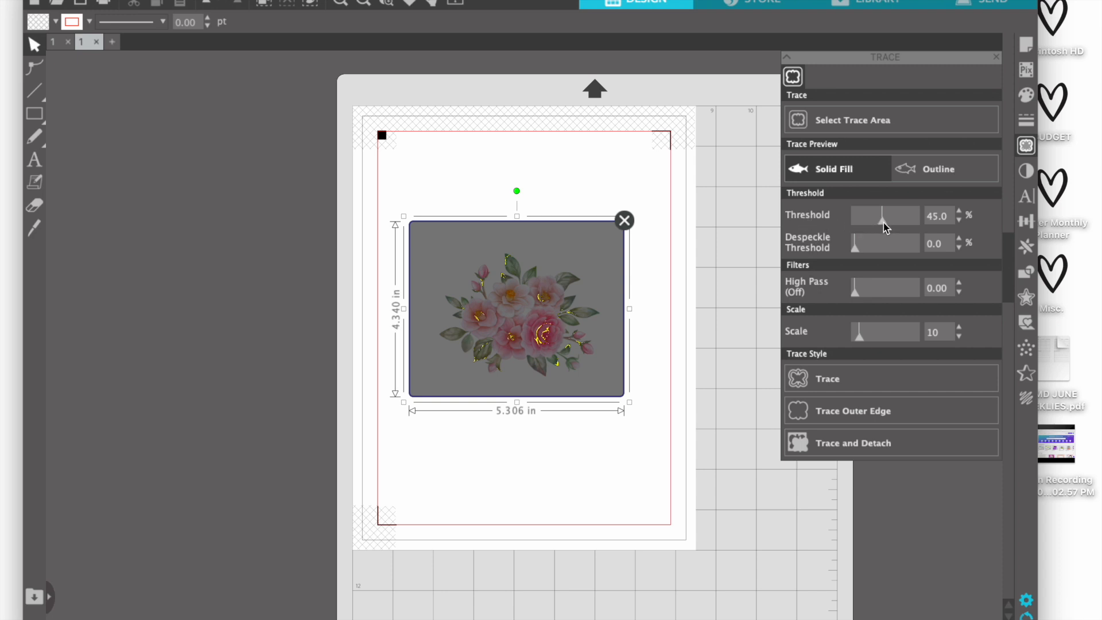
{"action": "left_click_drag", "start_coordinate": [886, 228], "coordinate": [924, 226]}
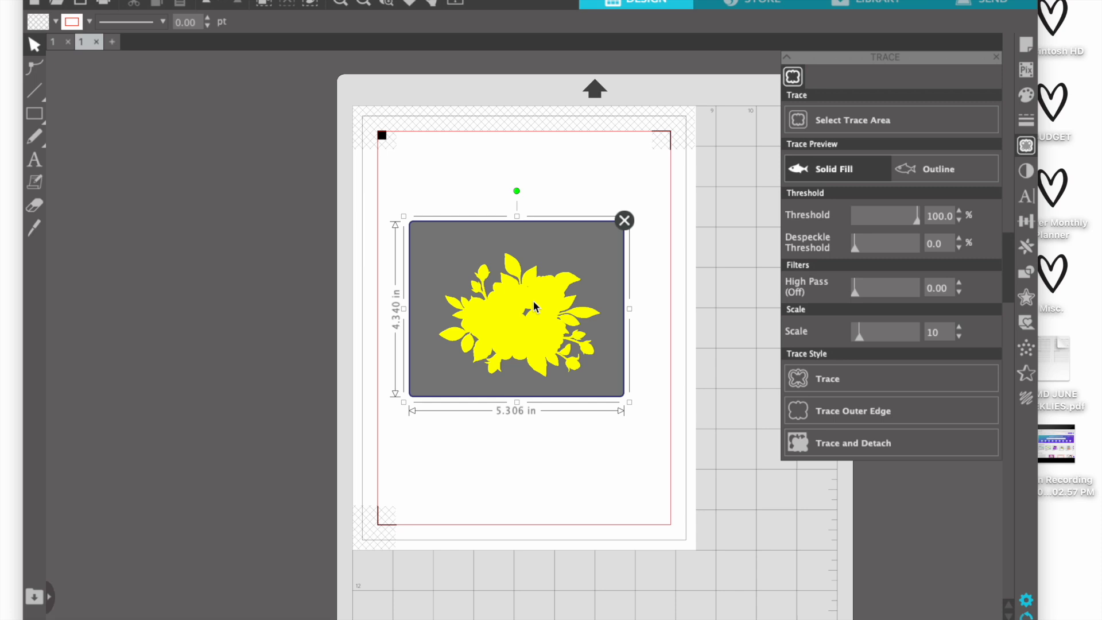
- Trace the outer edge of the floral cluster to create its cut line and close the trace settings
{"action": "left_click", "coordinate": [866, 417]}
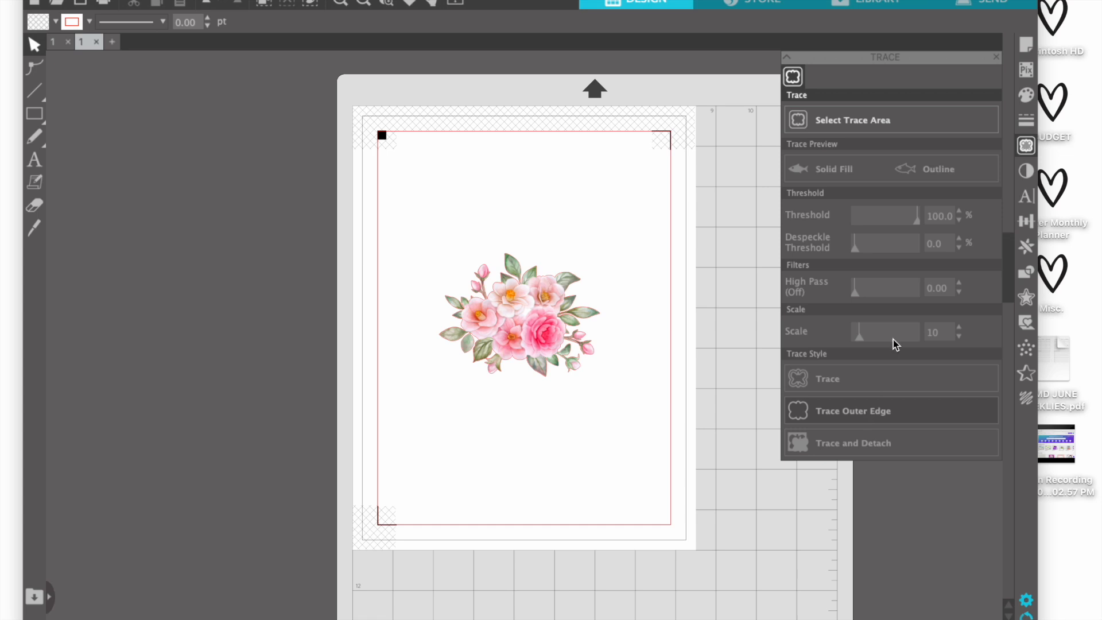
{"action": "left_click", "coordinate": [996, 57]}
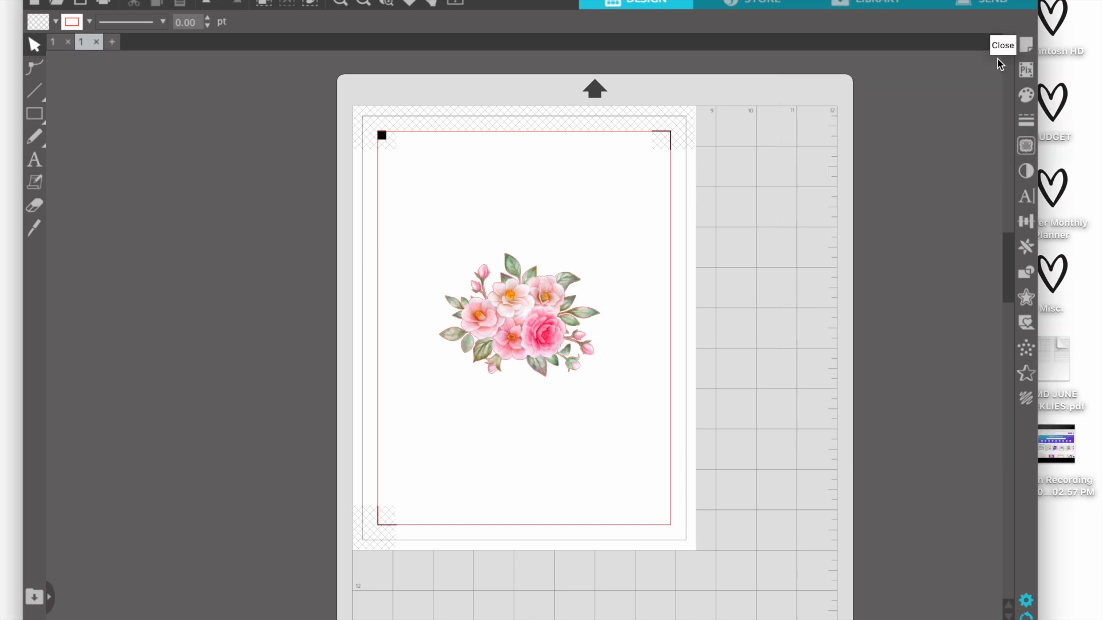
- Examine up close how the traced cut line follows the petals, leaves and buds of the floral cluster
{"action": "left_click", "coordinate": [339, 2]}
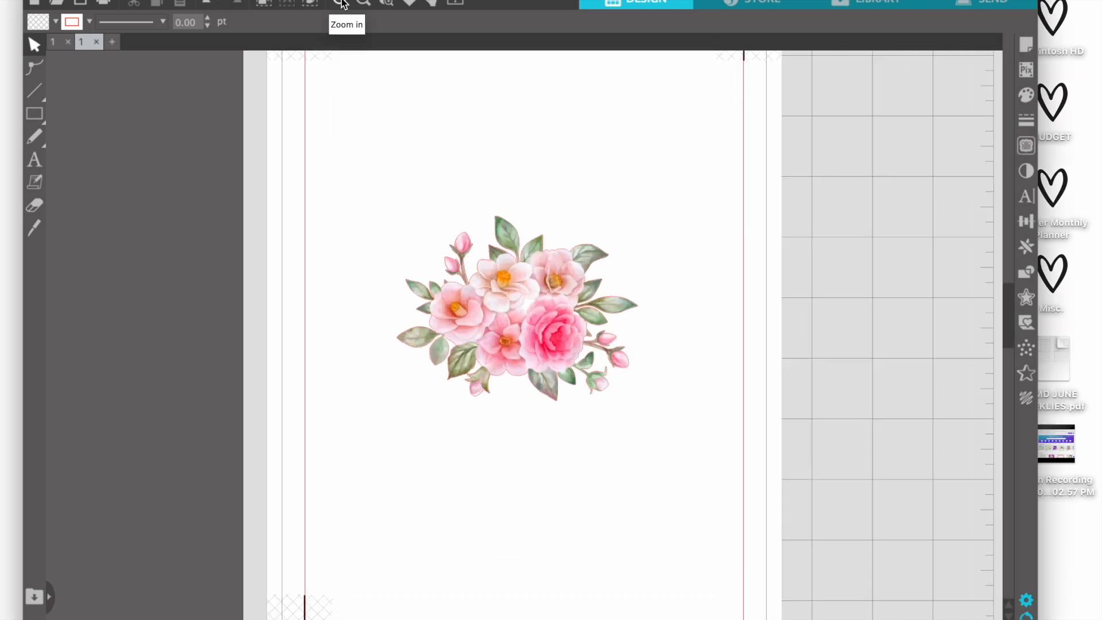
{"action": "left_click", "coordinate": [340, 2]}
{"action": "left_click", "coordinate": [340, 2]}
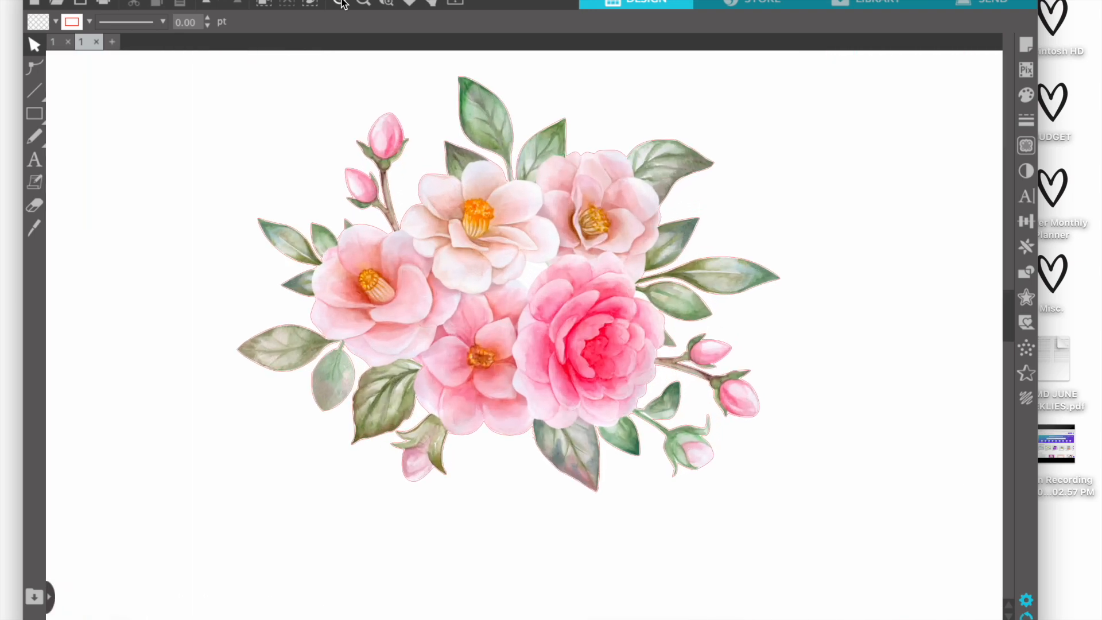
{"action": "left_click", "coordinate": [339, 2]}
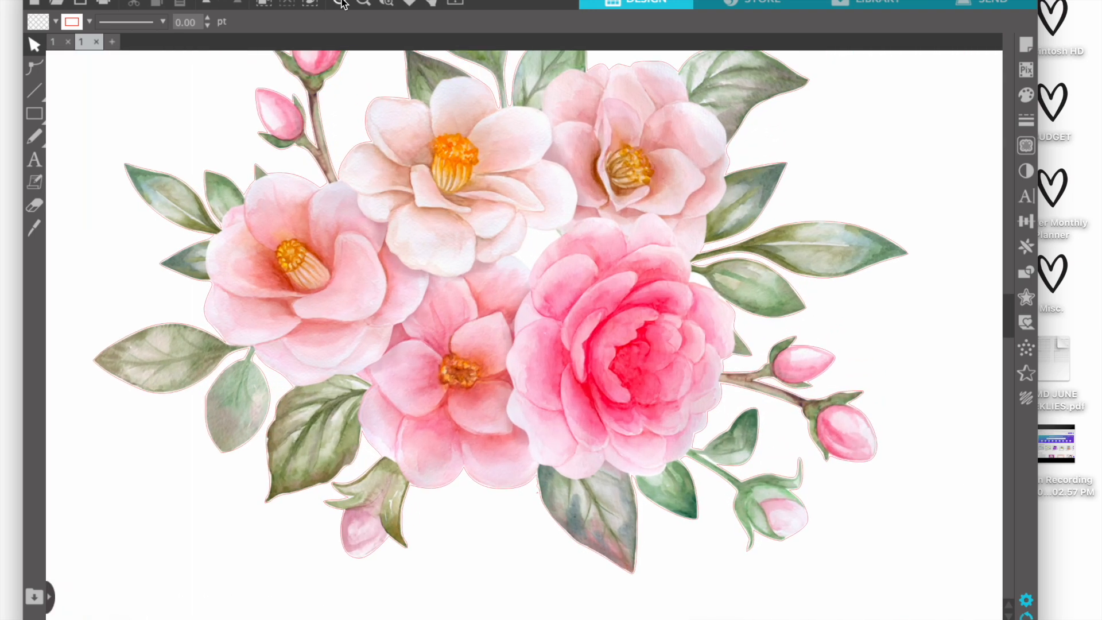
{"action": "left_click", "coordinate": [340, 2]}
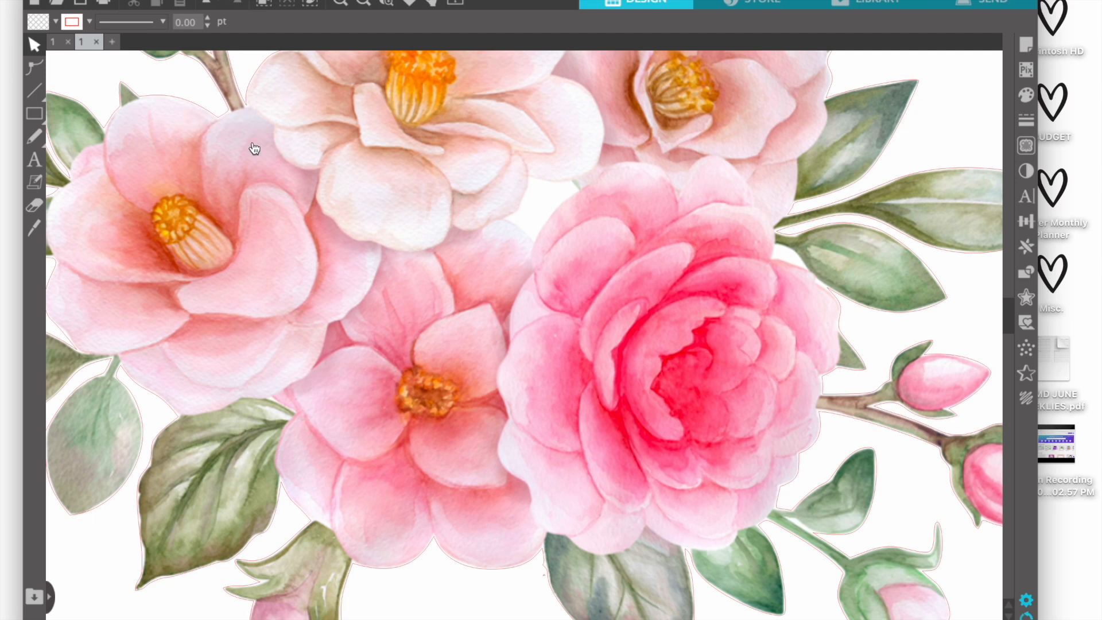
{"action": "left_click", "coordinate": [359, 4]}
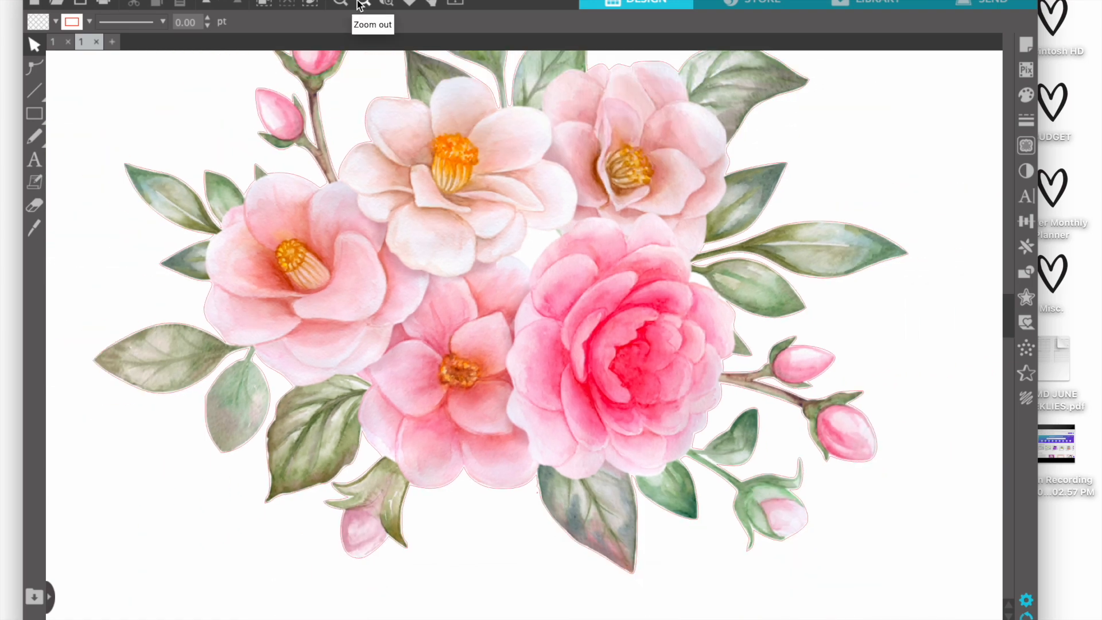
{"action": "left_click", "coordinate": [362, 5]}
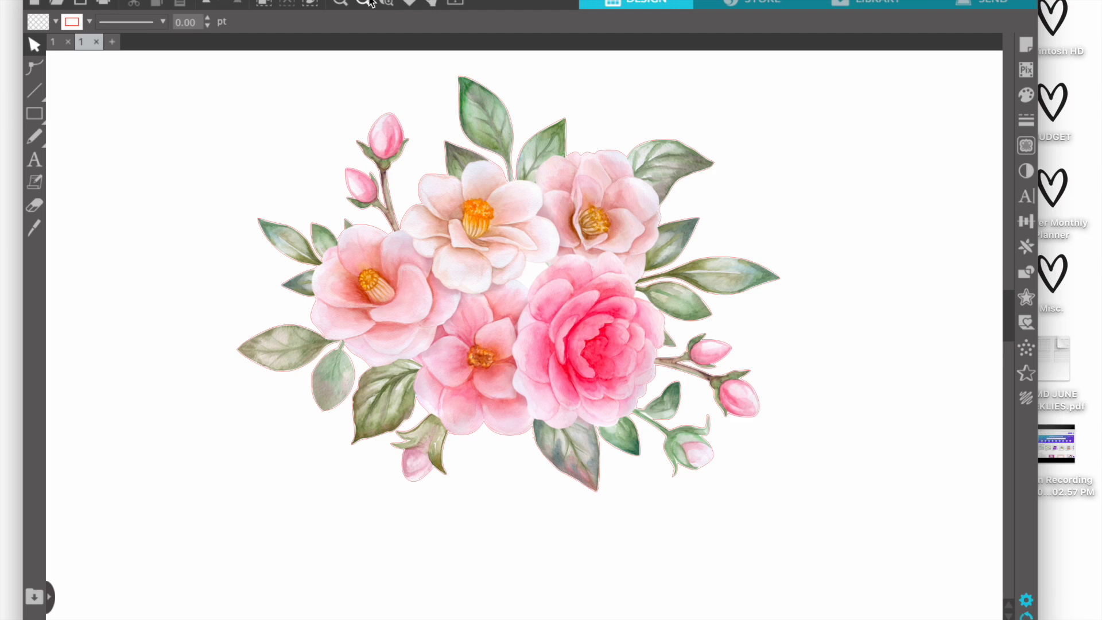
{"action": "left_click", "coordinate": [369, 3]}
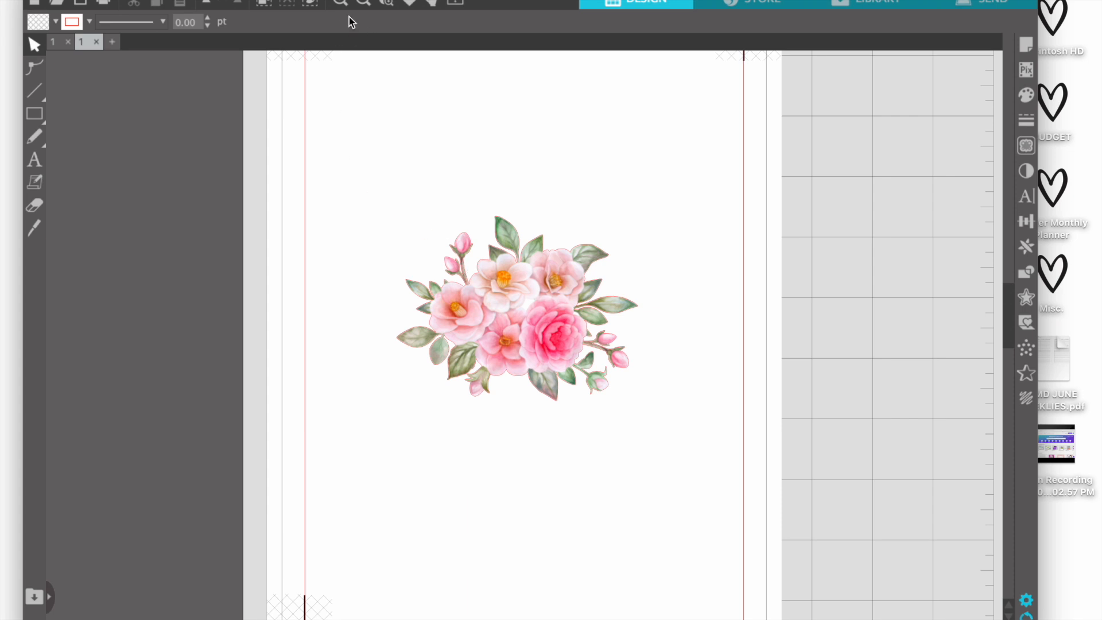
- Select the traced outline around the floral cluster and offset it outward by 0.020 in
{"action": "left_click", "coordinate": [340, 5]}
{"action": "left_click", "coordinate": [341, 4]}
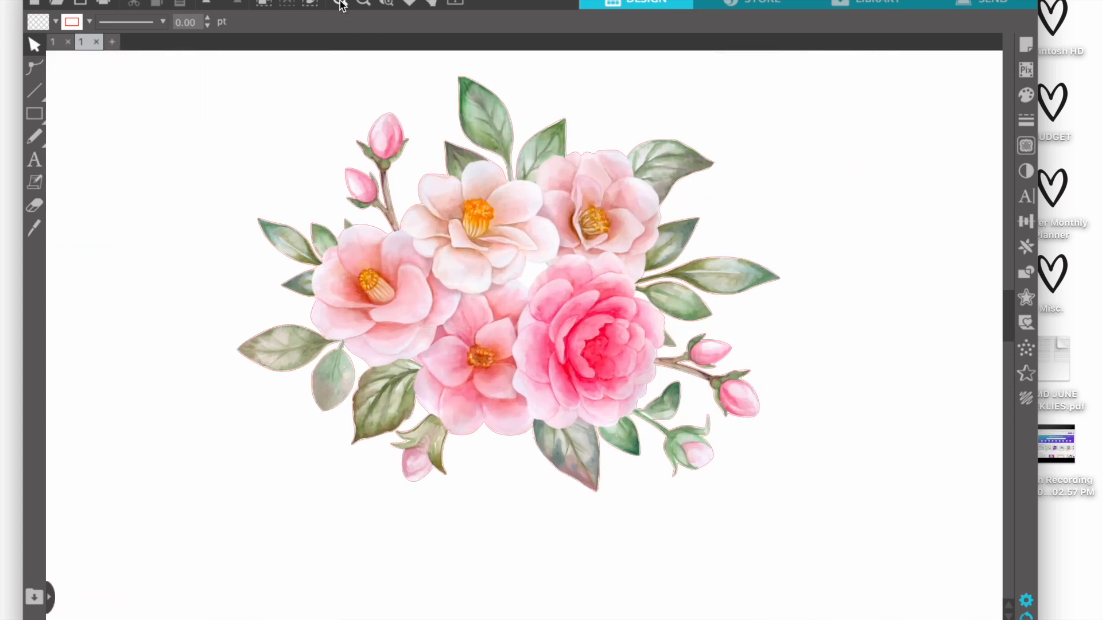
{"action": "left_click", "coordinate": [341, 5]}
{"action": "left_click", "coordinate": [340, 4]}
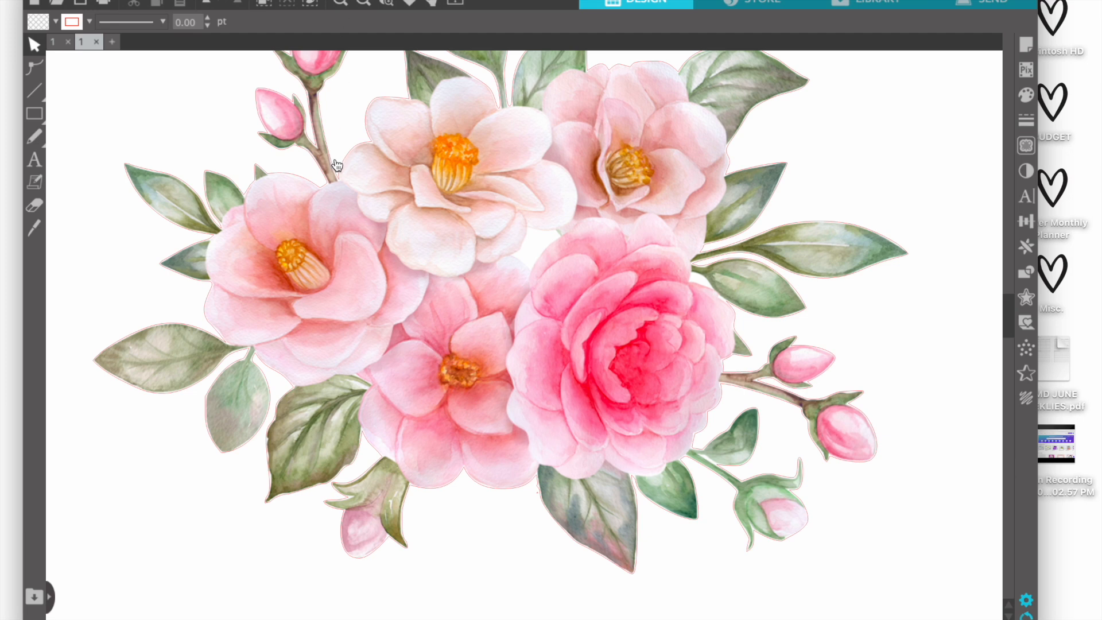
{"action": "left_click", "coordinate": [324, 183]}
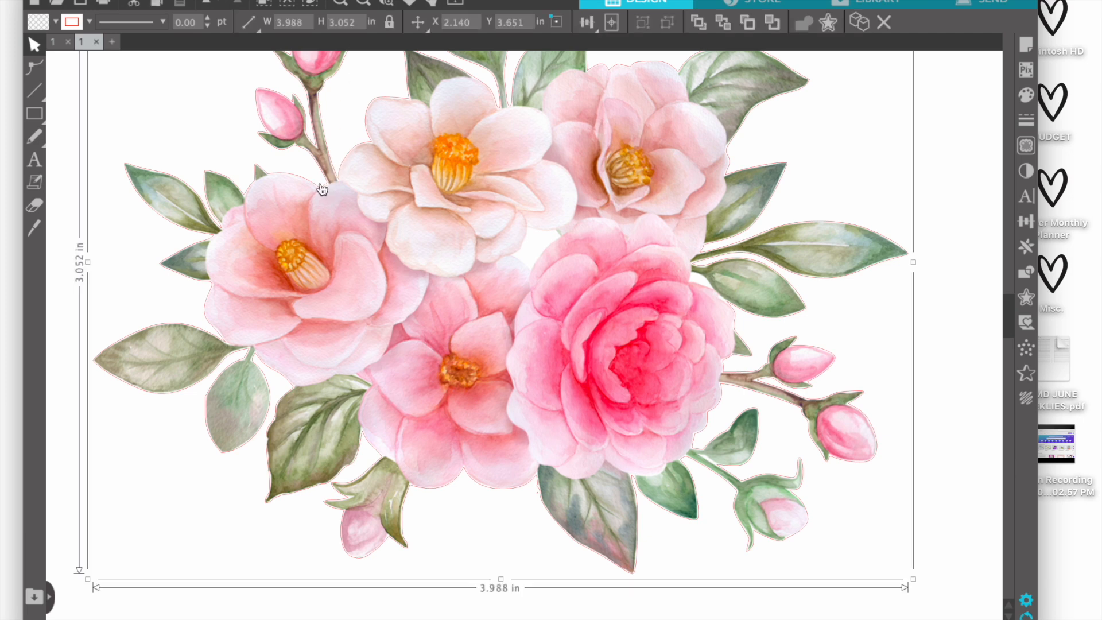
{"action": "left_click", "coordinate": [320, 184]}
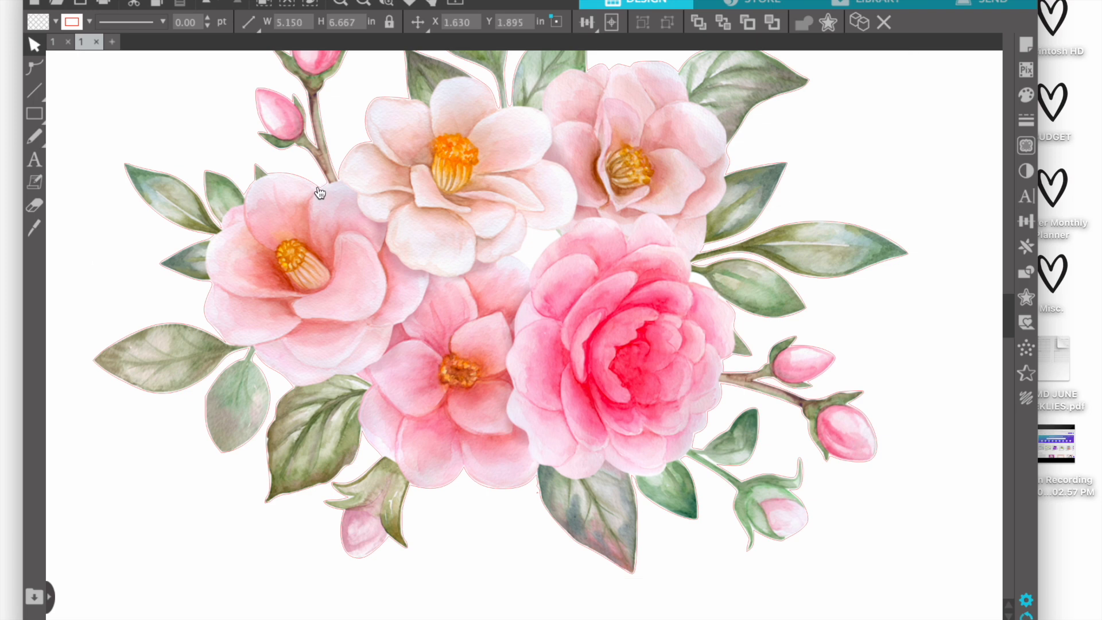
{"action": "left_click", "coordinate": [320, 192]}
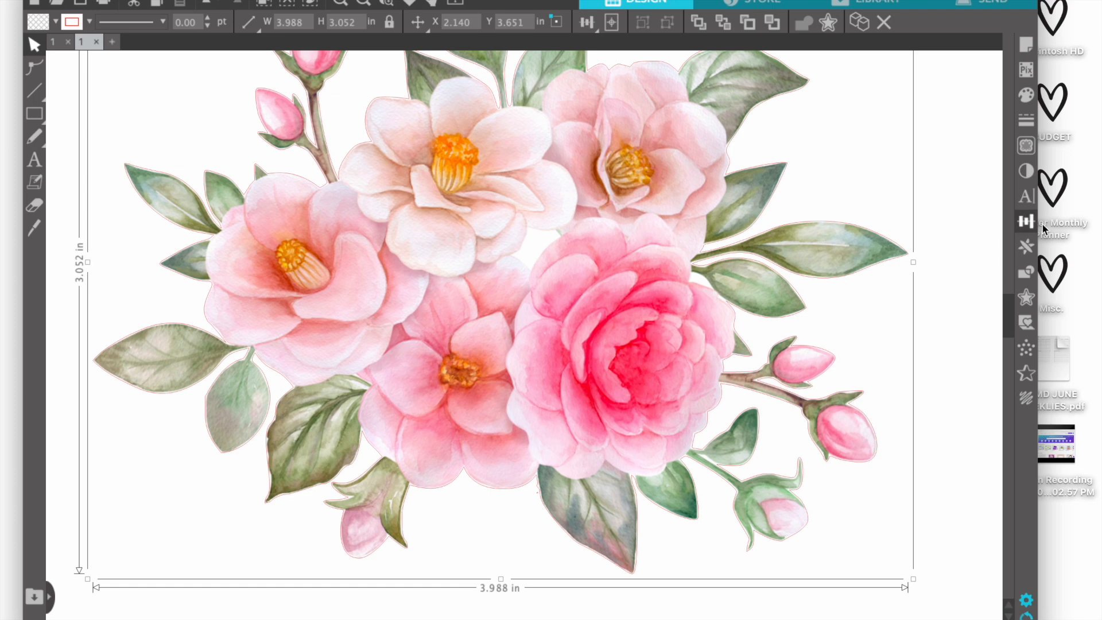
{"action": "left_click", "coordinate": [1025, 297]}
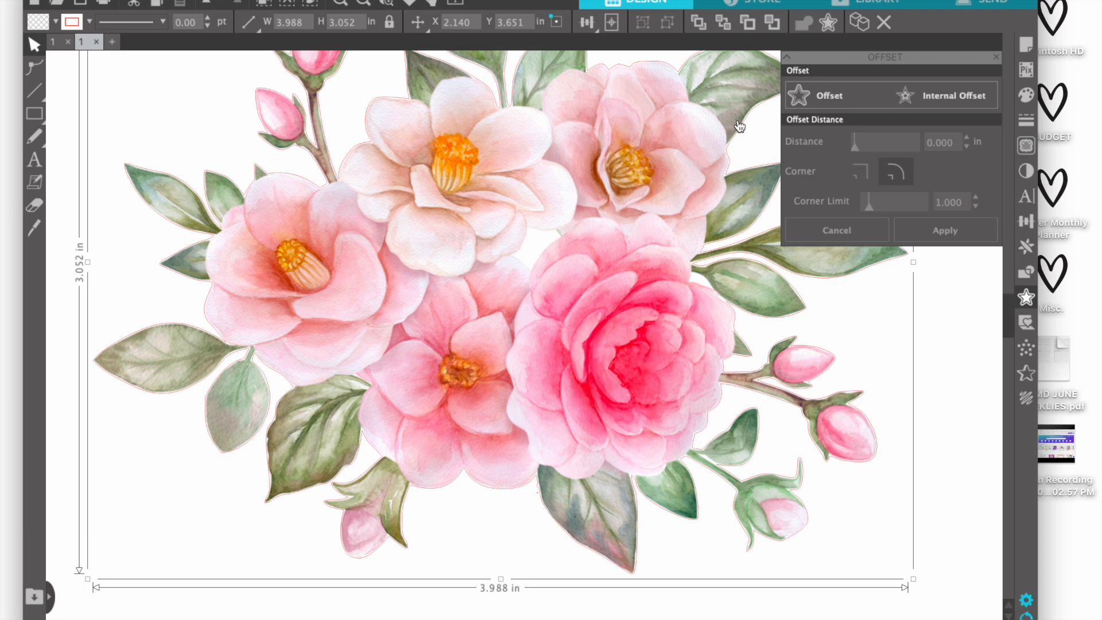
{"action": "left_click", "coordinate": [804, 102]}
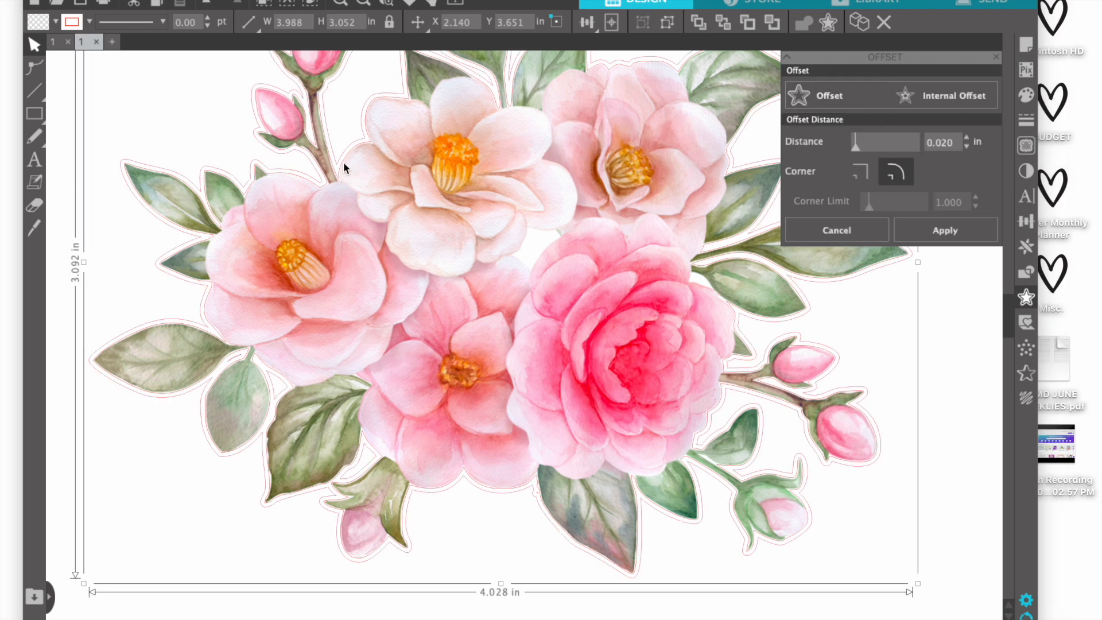
- Close the offset settings and delete the inner traced outline that hugs the flowers
{"action": "left_click", "coordinate": [340, 1]}
{"action": "scroll", "coordinate": [283, 180], "scroll_direction": "up", "scroll_amount": 3}
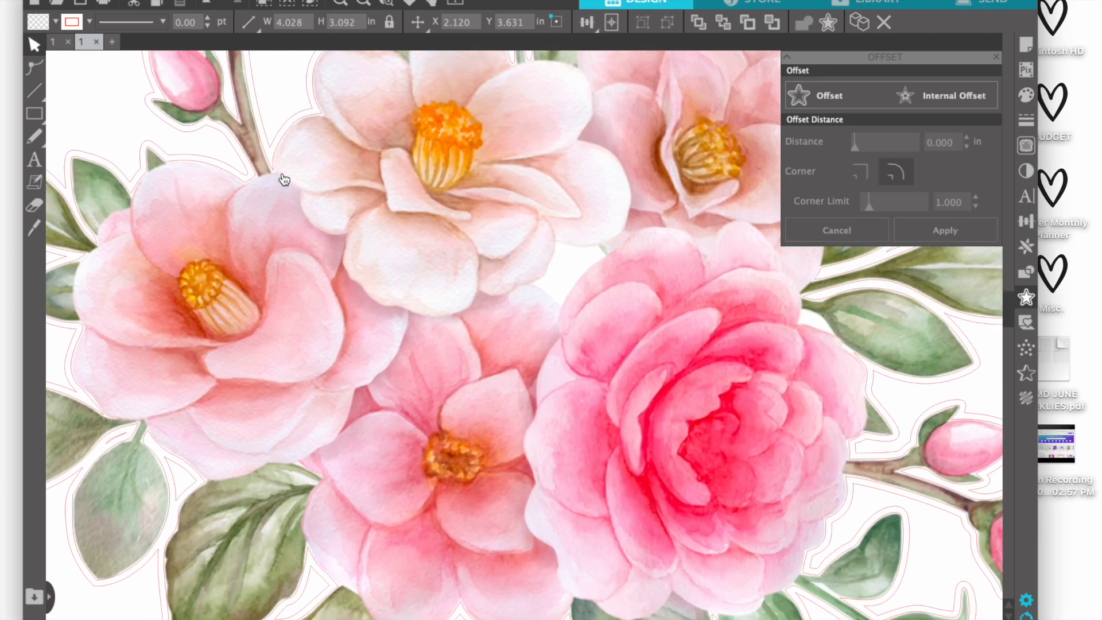
{"action": "scroll", "coordinate": [284, 180], "scroll_direction": "up", "scroll_amount": 3}
{"action": "scroll", "coordinate": [284, 180], "scroll_direction": "left", "scroll_amount": 1}
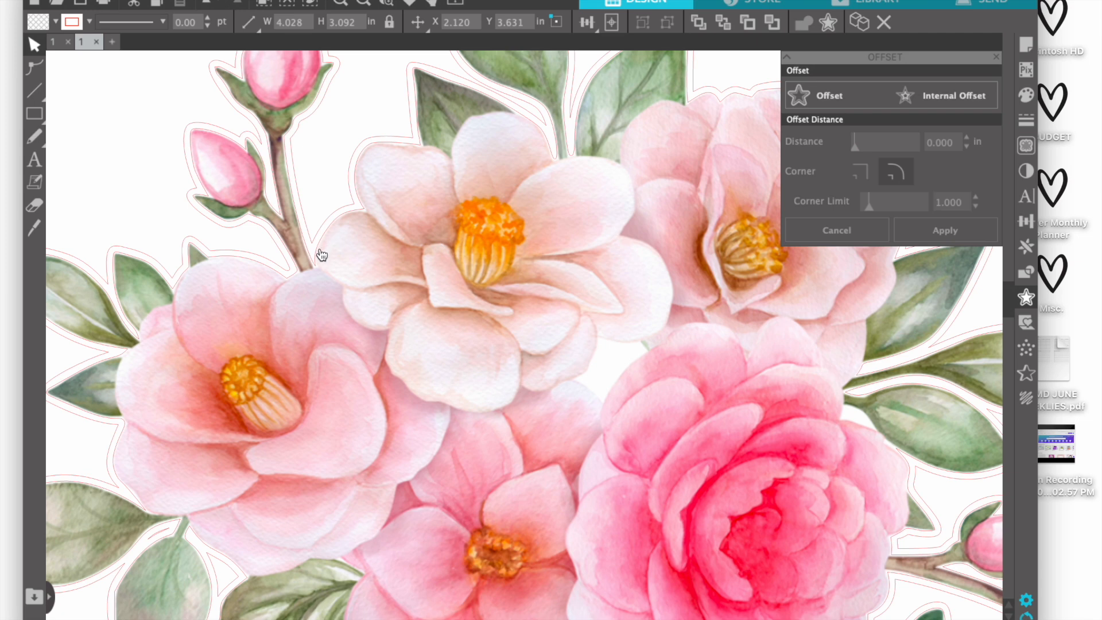
{"action": "left_click", "coordinate": [321, 253]}
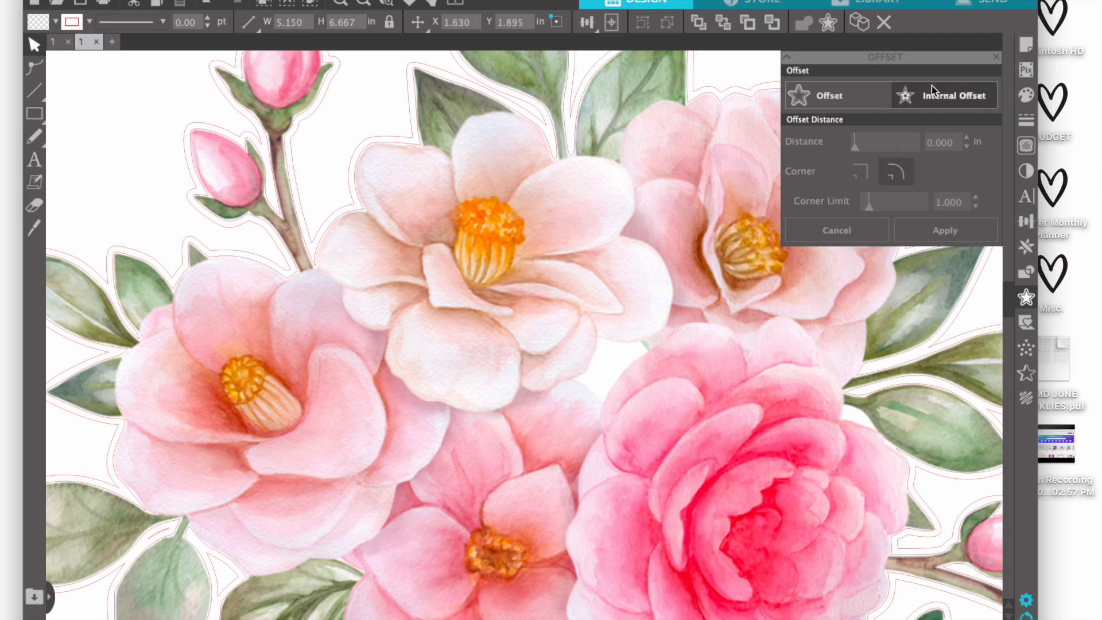
{"action": "left_click", "coordinate": [996, 57]}
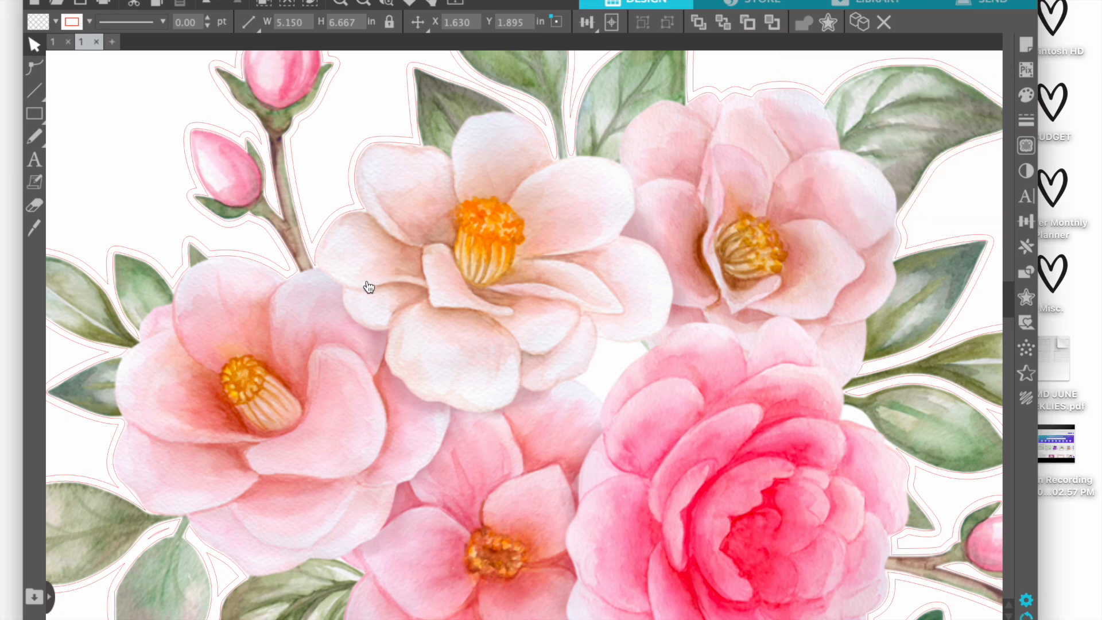
{"action": "left_click", "coordinate": [315, 268]}
{"action": "key", "text": "Delete"}
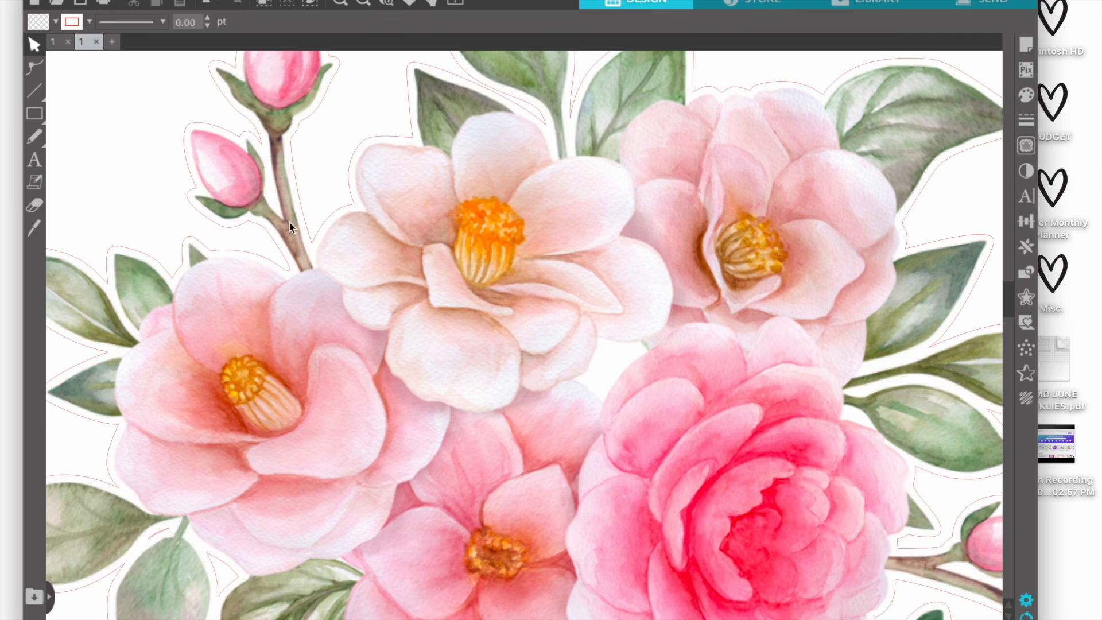
- Restore the deleted inner outline, and remove the floral image to expose both cut lines before bringing it back
{"action": "left_click", "coordinate": [211, 3]}
{"action": "left_click", "coordinate": [333, 310]}
{"action": "key", "text": "Delete"}
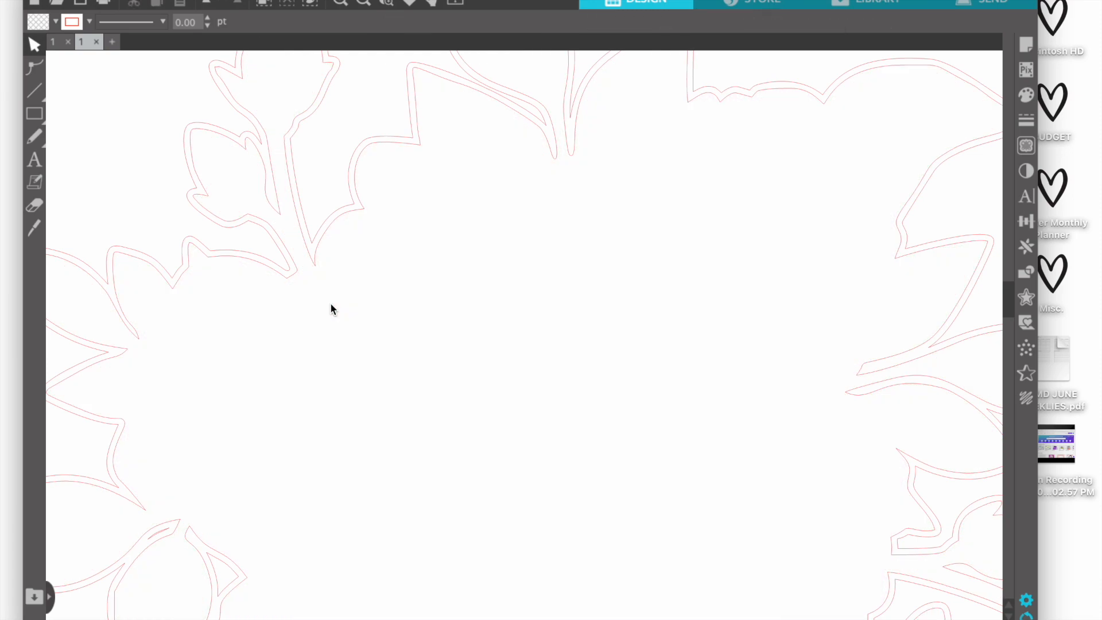
{"action": "left_click", "coordinate": [208, 3]}
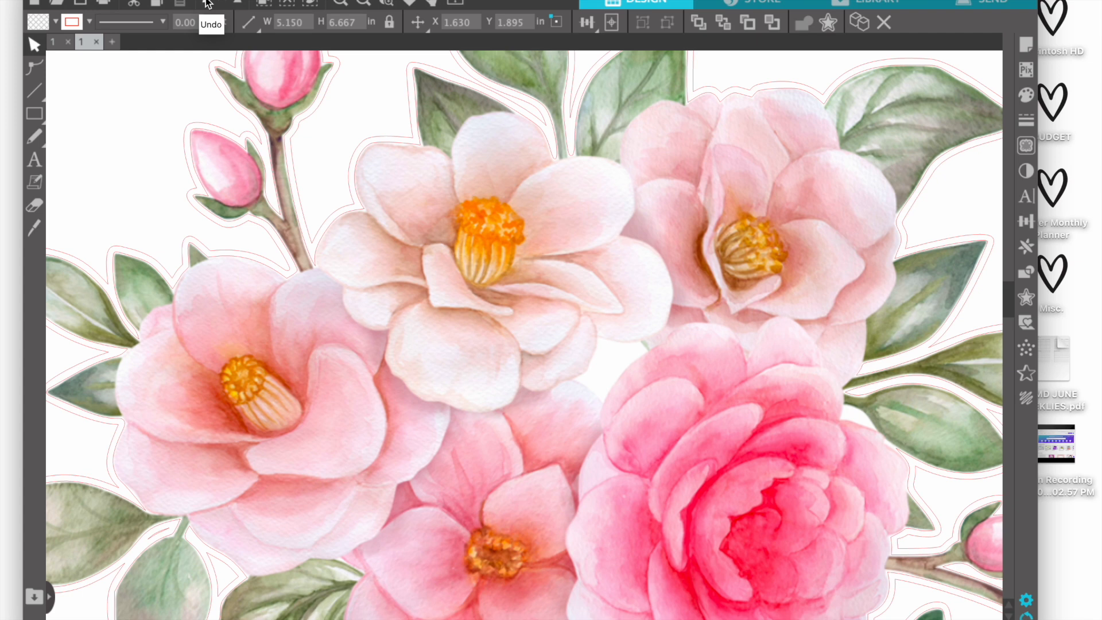
- Remove the original tight trace line again, keeping only the offset cut line around the floral cluster
{"action": "left_click", "coordinate": [319, 253]}
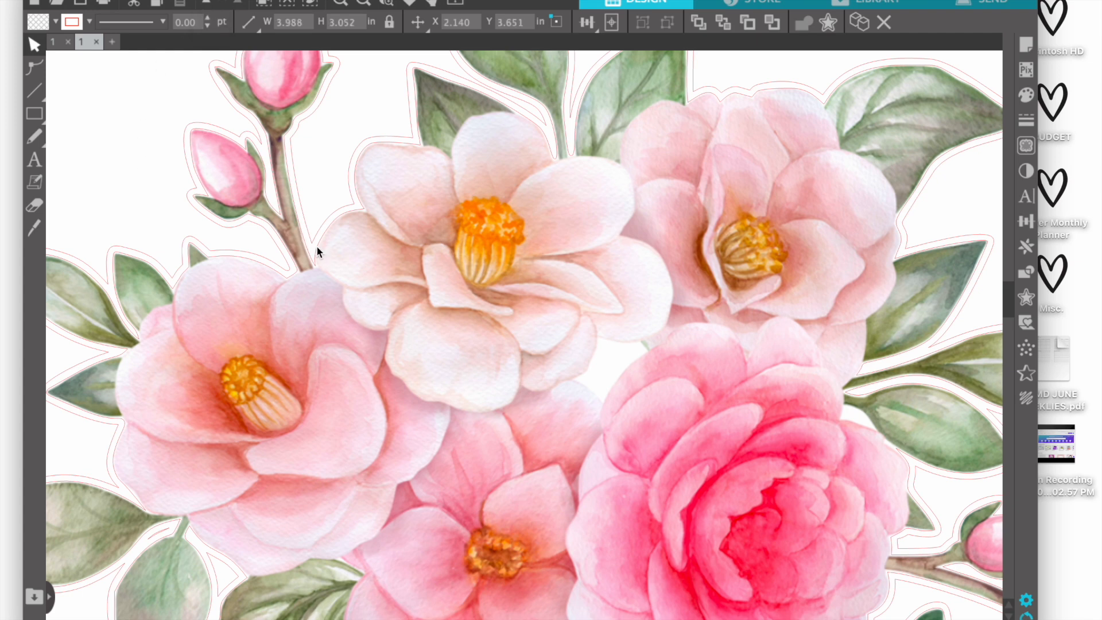
{"action": "key", "text": "Delete"}
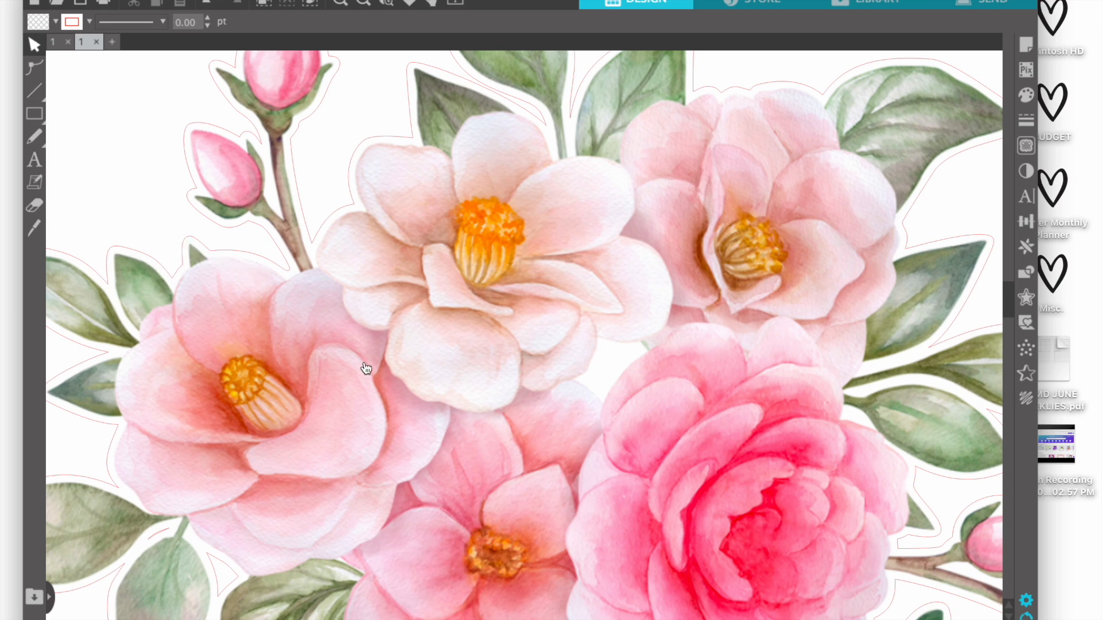
{"action": "left_click", "coordinate": [363, 5]}
{"action": "left_click", "coordinate": [364, 5]}
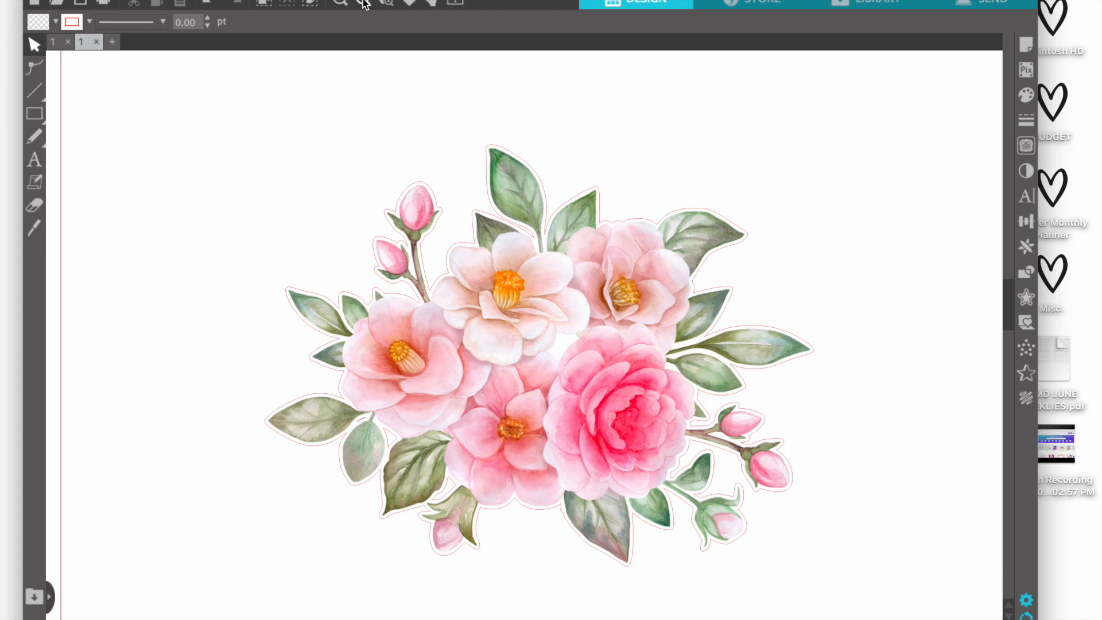
{"action": "left_click", "coordinate": [364, 4]}
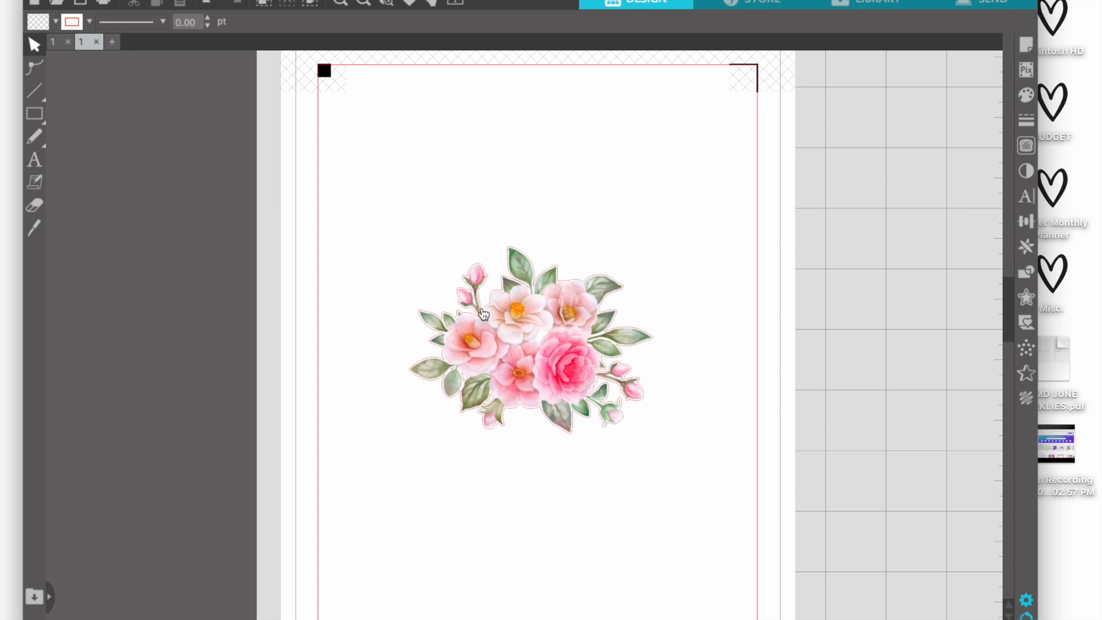
- Preview the printed page from end to end to check the registration marks and floral image, and cancel without printing
{"action": "left_click", "coordinate": [106, 4]}
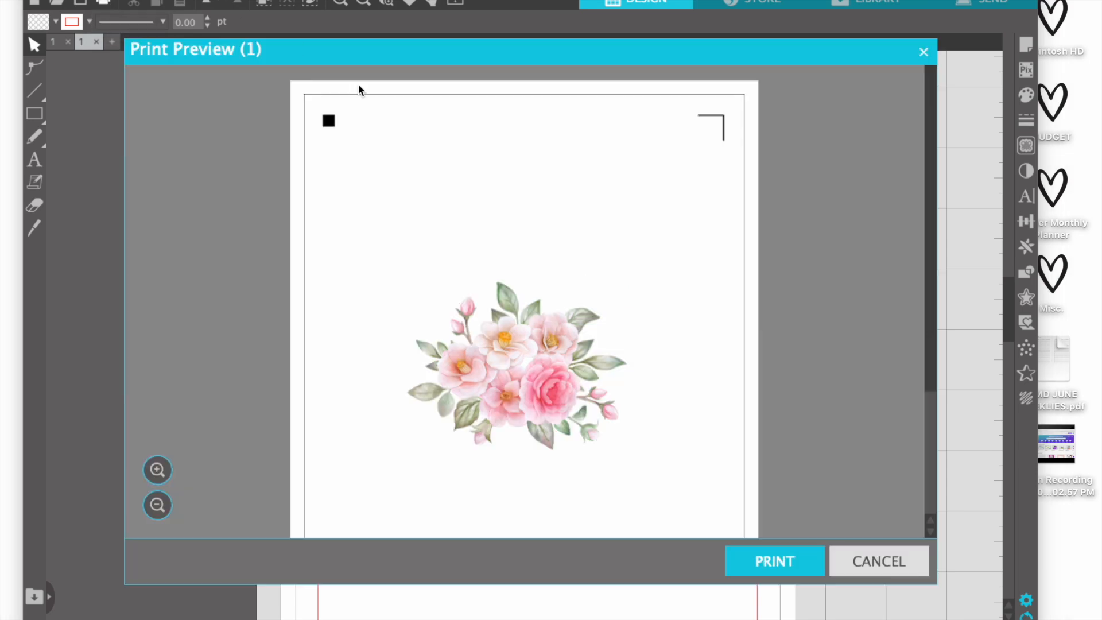
{"action": "scroll", "coordinate": [524, 314], "scroll_direction": "down", "scroll_amount": 5}
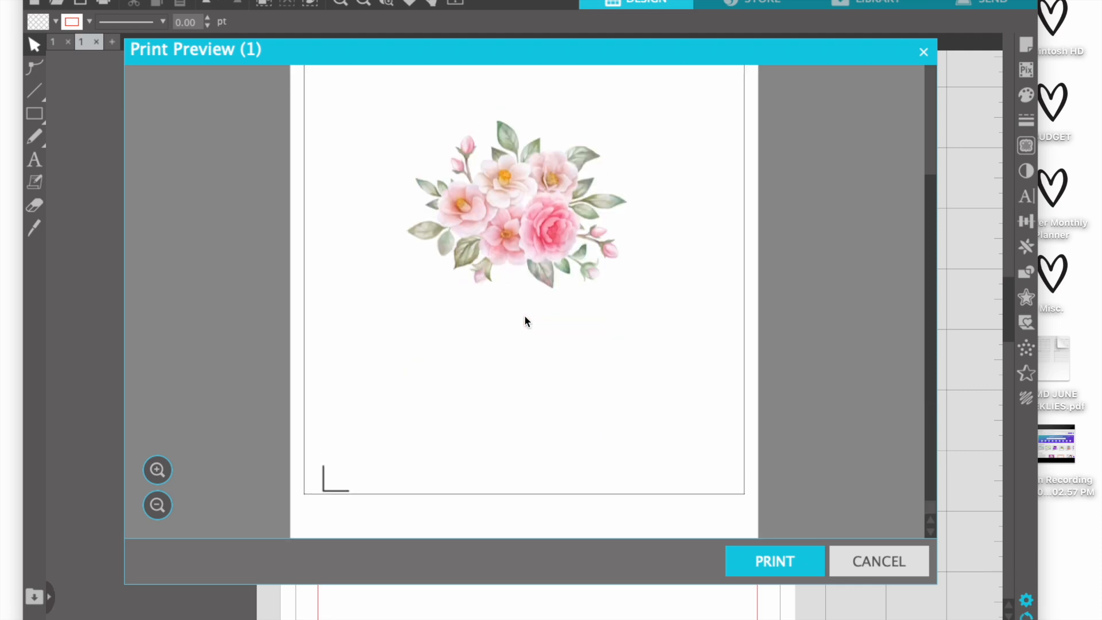
{"action": "scroll", "coordinate": [525, 315], "scroll_direction": "up", "scroll_amount": 5}
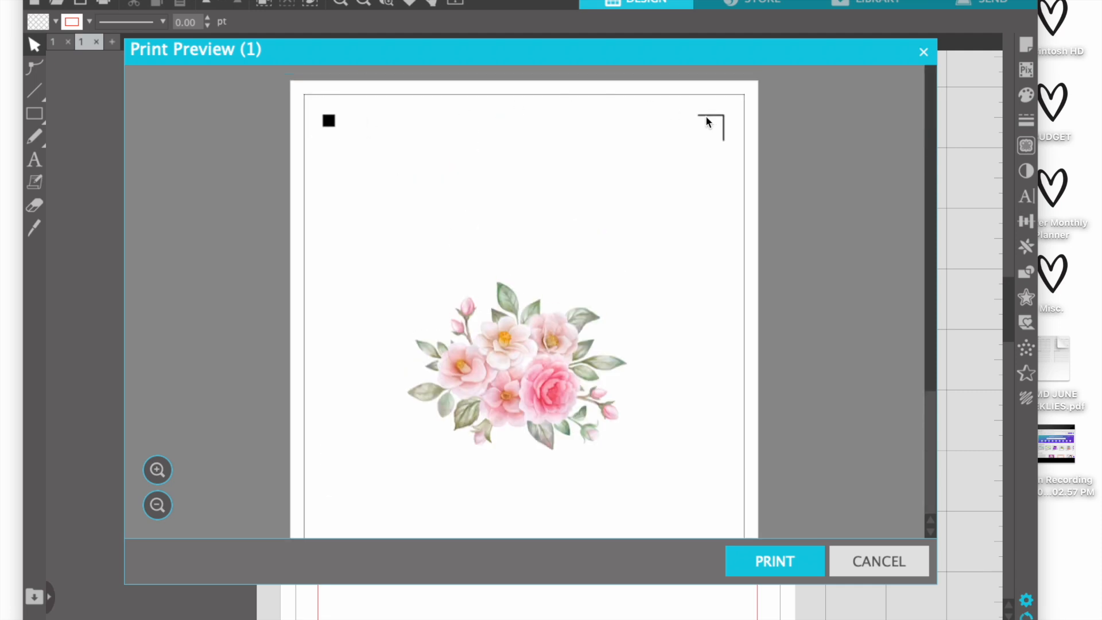
{"action": "scroll", "coordinate": [441, 391], "scroll_direction": "down", "scroll_amount": 5}
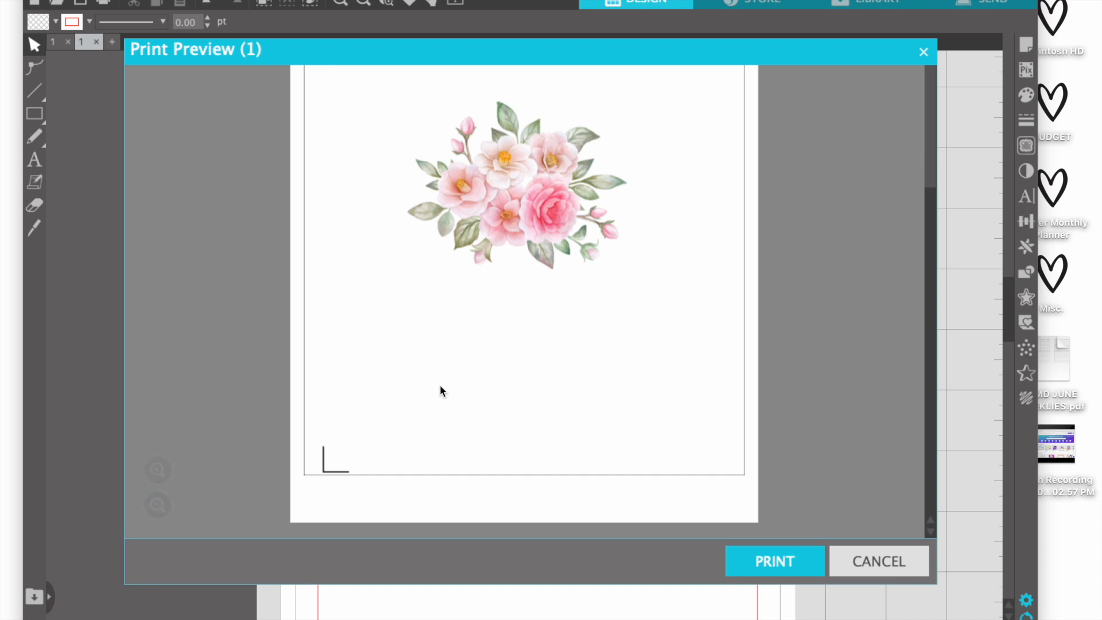
{"action": "scroll", "coordinate": [441, 390], "scroll_direction": "up", "scroll_amount": 5}
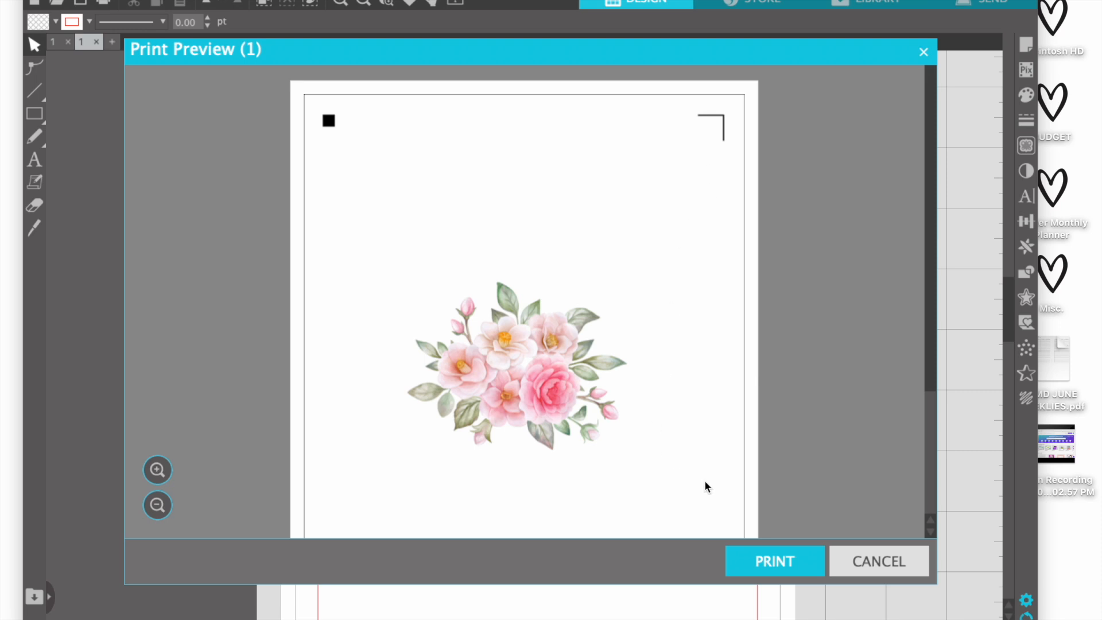
{"action": "left_click", "coordinate": [883, 569]}
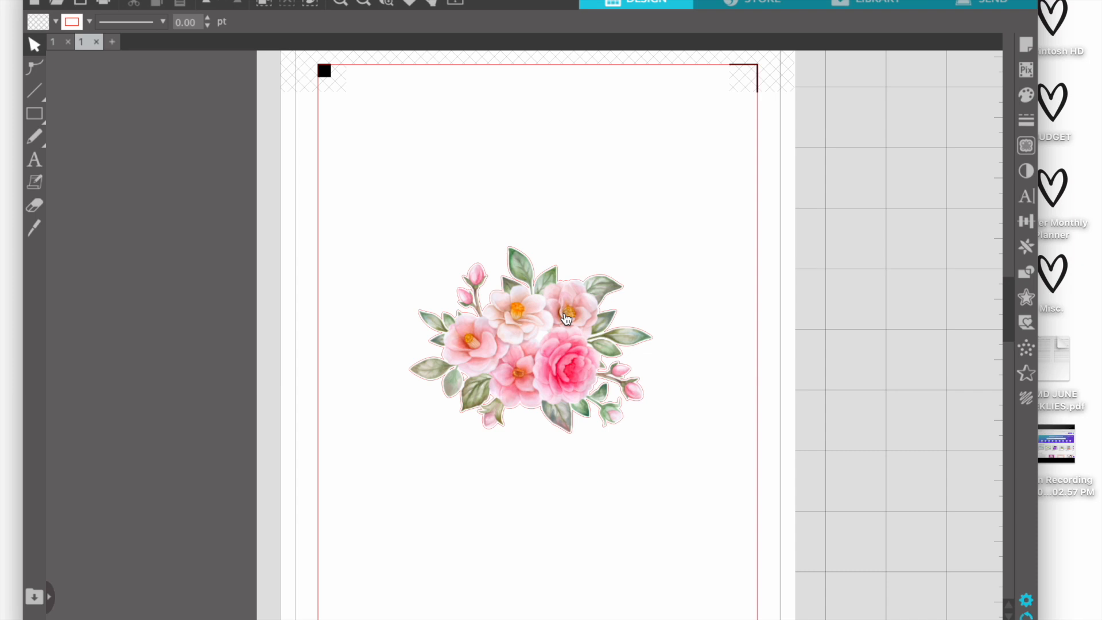
- Check the cut line and the Stickers cut settings in the send view and return to the design
{"action": "left_click", "coordinate": [980, 4]}
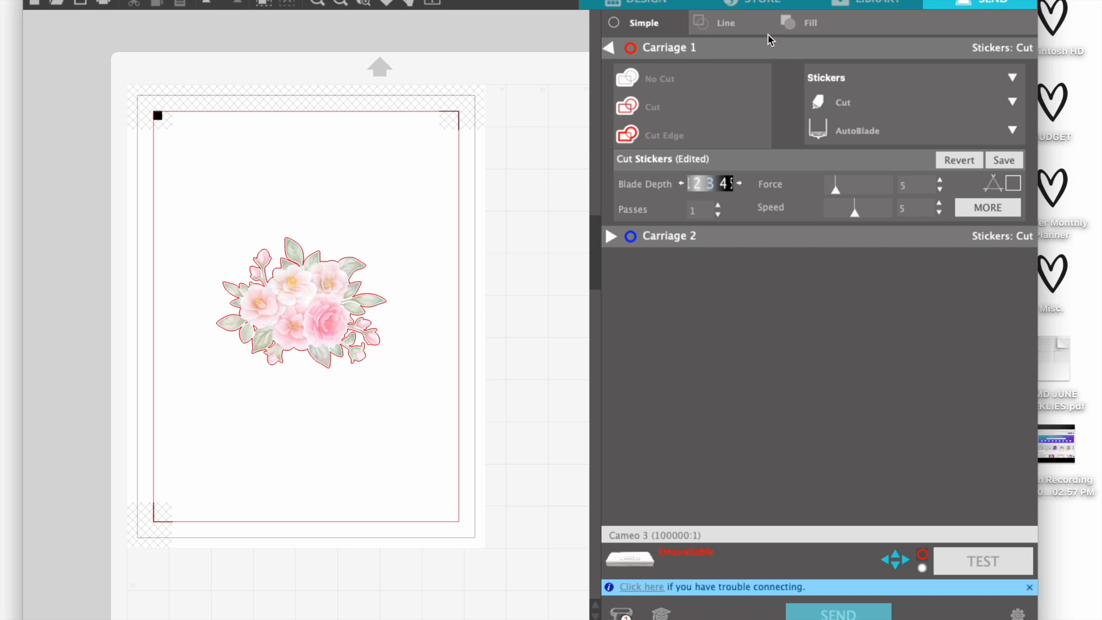
{"action": "left_click", "coordinate": [656, 5]}
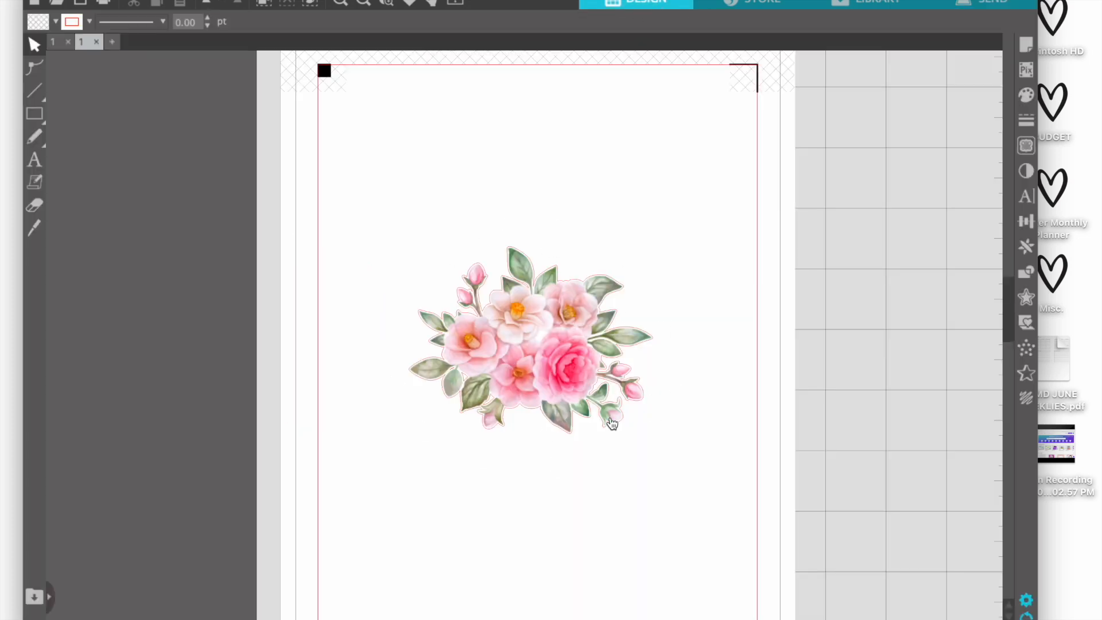
- Start a blank design and open the sticker sheet image 2.png from the Untitled design-3 folder
{"action": "left_click", "coordinate": [113, 42]}
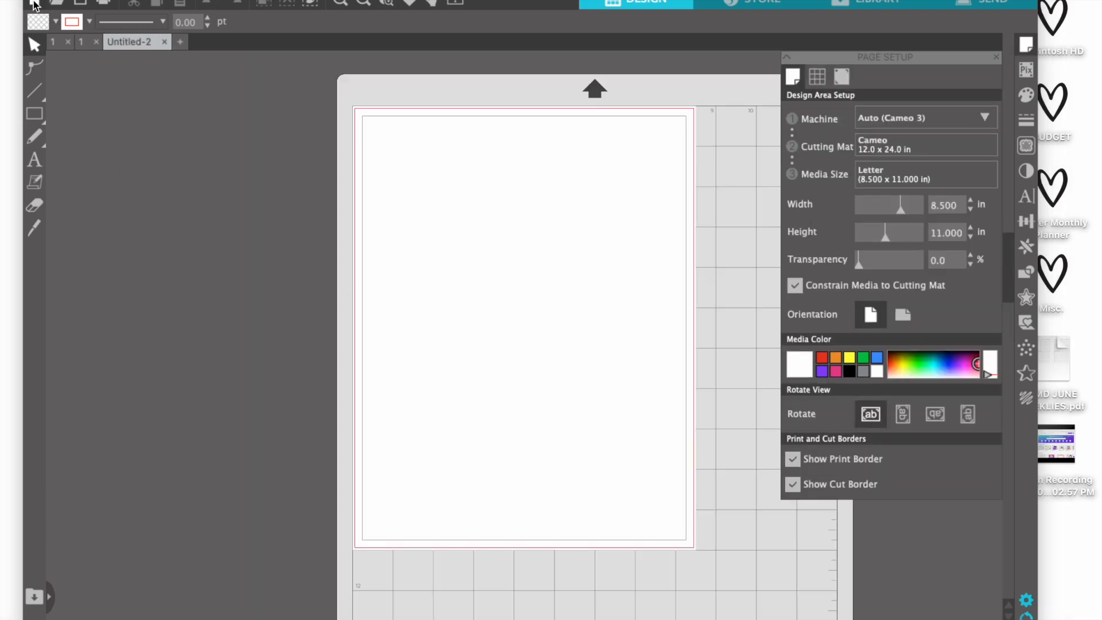
{"action": "left_click", "coordinate": [57, 3]}
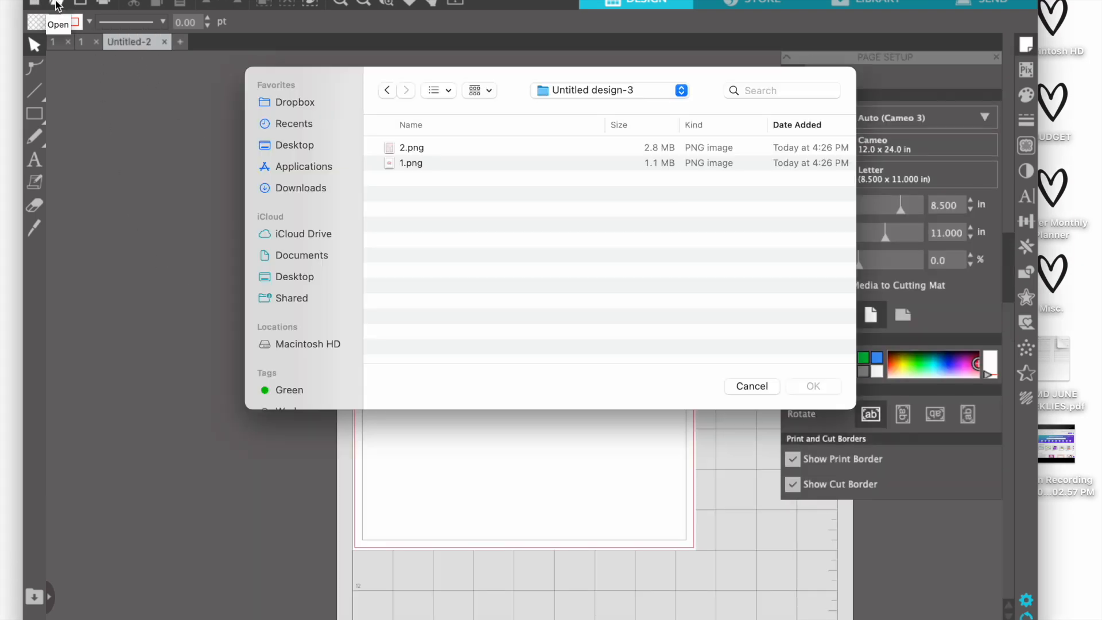
{"action": "left_click", "coordinate": [422, 147]}
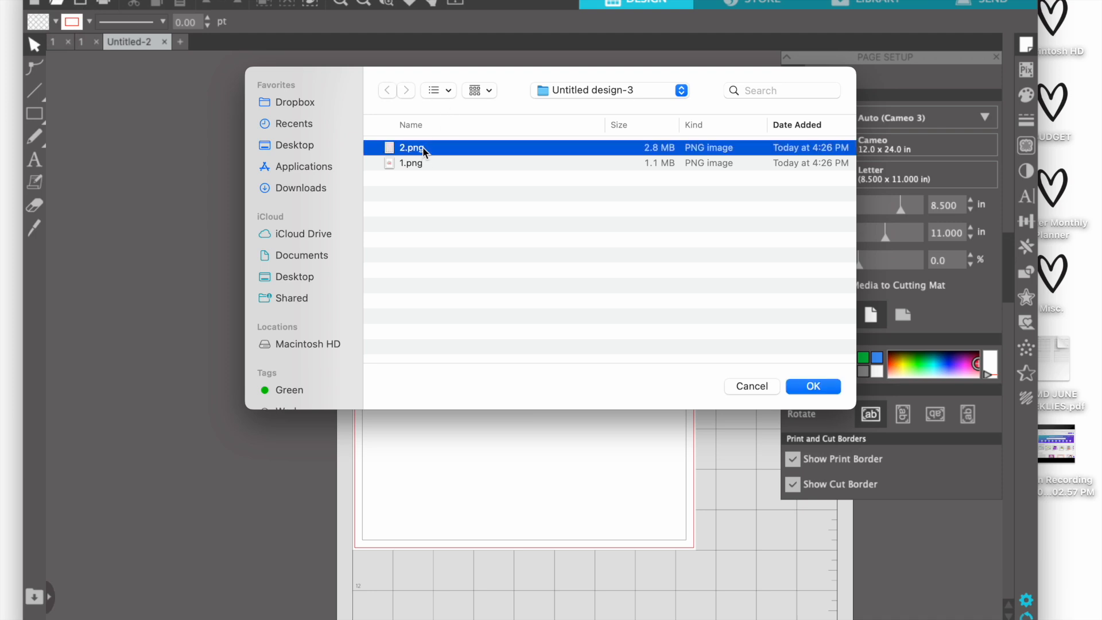
{"action": "left_click", "coordinate": [809, 388]}
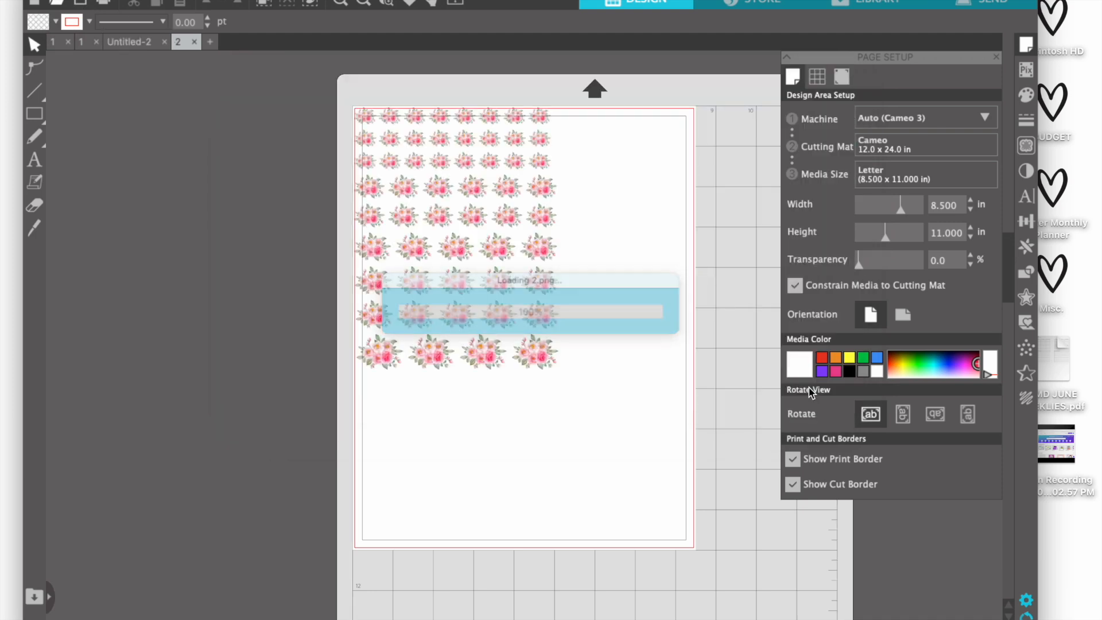
- Move the floral sticker sheet to the middle of the page and turn on the registration marks
{"action": "left_click_drag", "start_coordinate": [458, 244], "coordinate": [525, 320]}
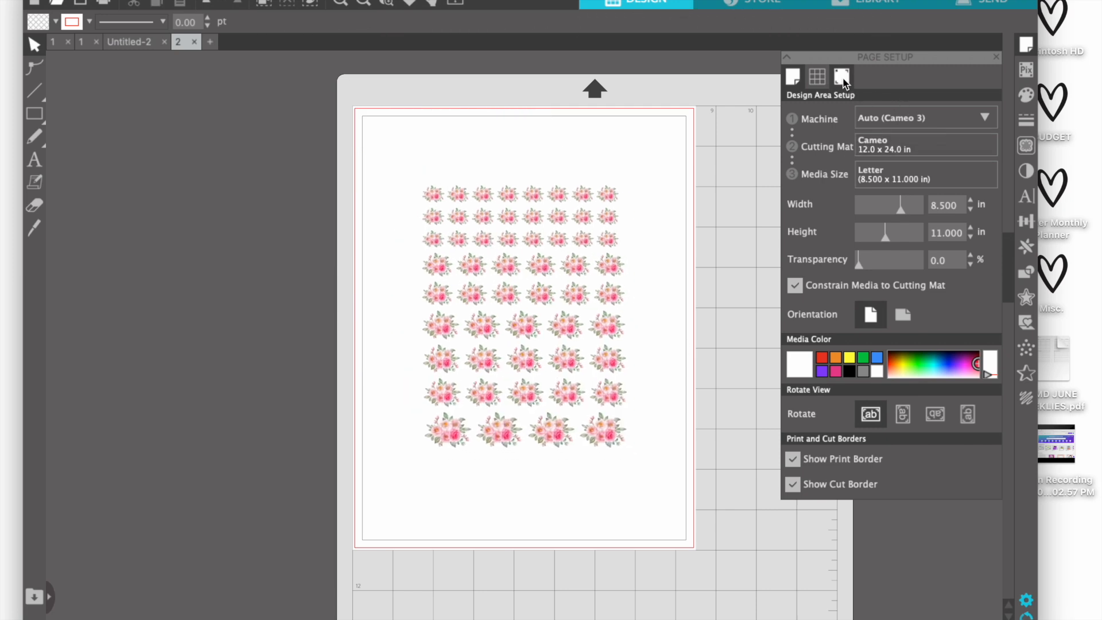
{"action": "left_click", "coordinate": [842, 80]}
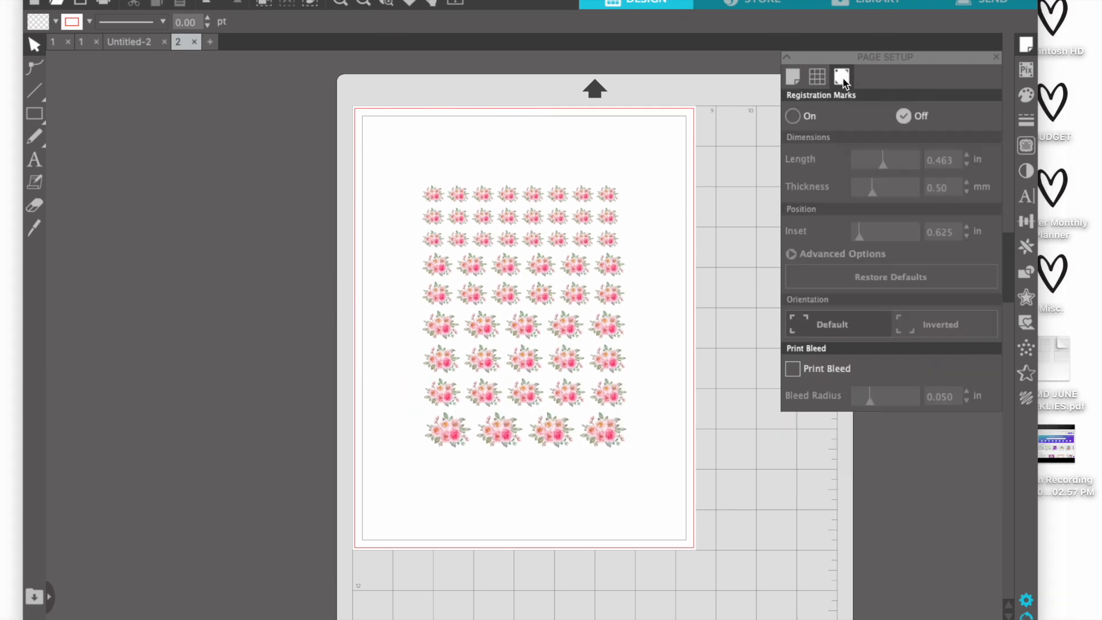
{"action": "left_click", "coordinate": [793, 117]}
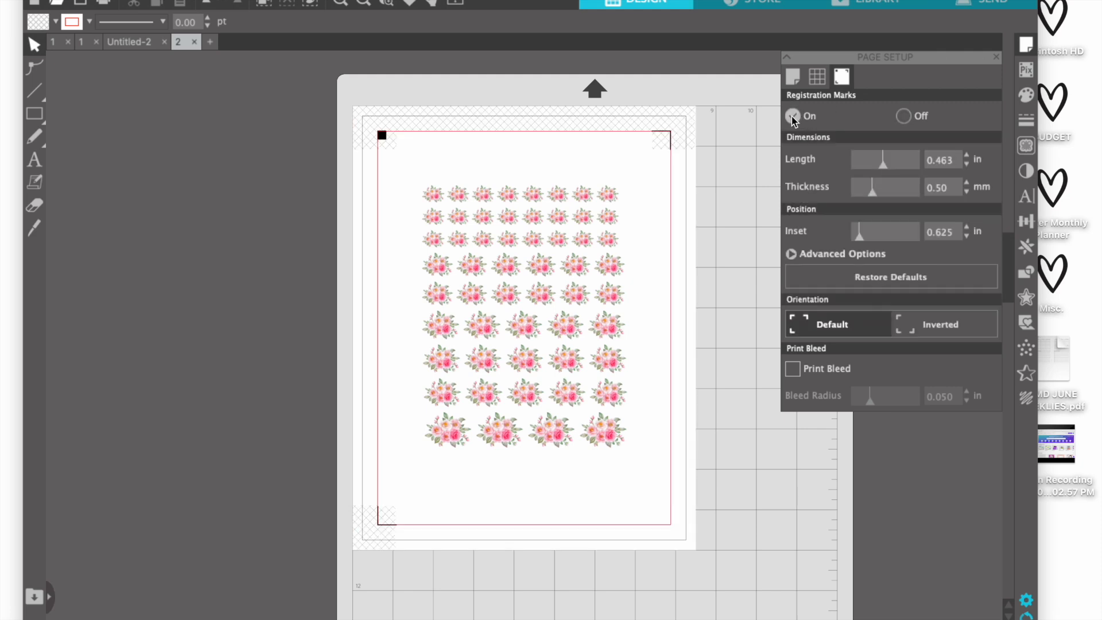
- Enlarge the floral sheet to about 7.159 by 9.267 in and position it within the registration mark area
{"action": "left_click", "coordinate": [527, 298]}
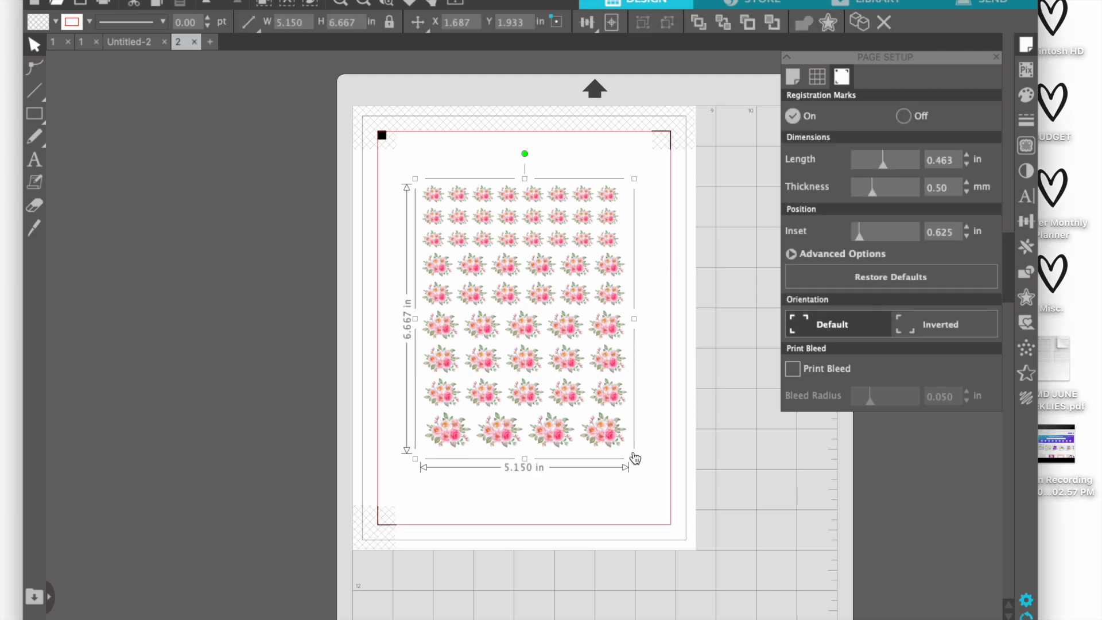
{"action": "left_click_drag", "start_coordinate": [634, 460], "coordinate": [715, 563]}
{"action": "left_click_drag", "start_coordinate": [586, 475], "coordinate": [553, 436]}
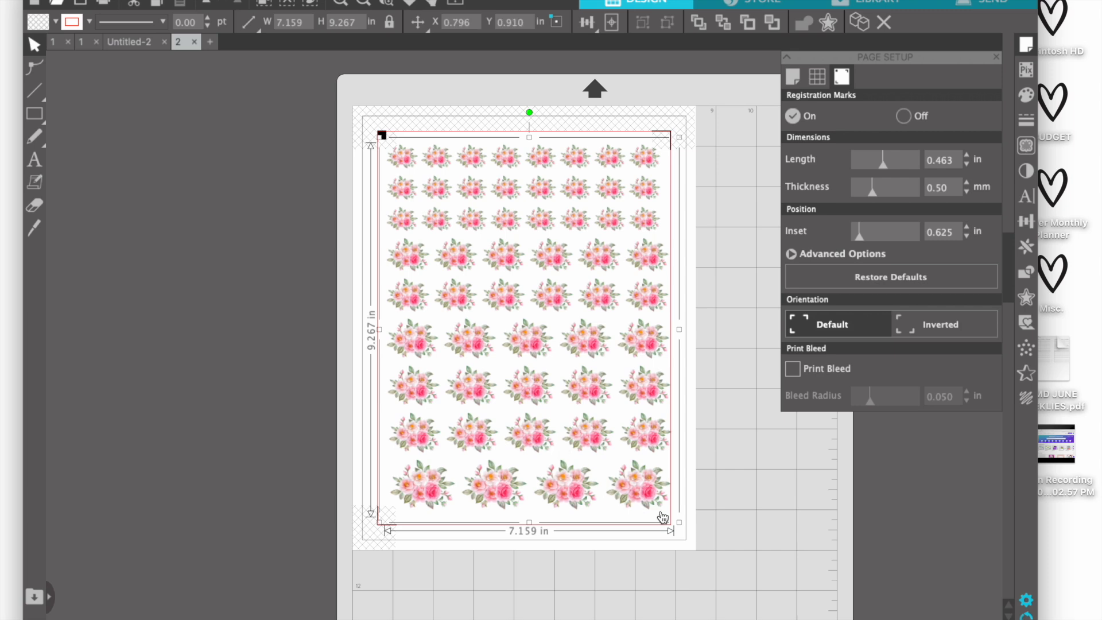
{"action": "left_click_drag", "start_coordinate": [577, 469], "coordinate": [572, 471]}
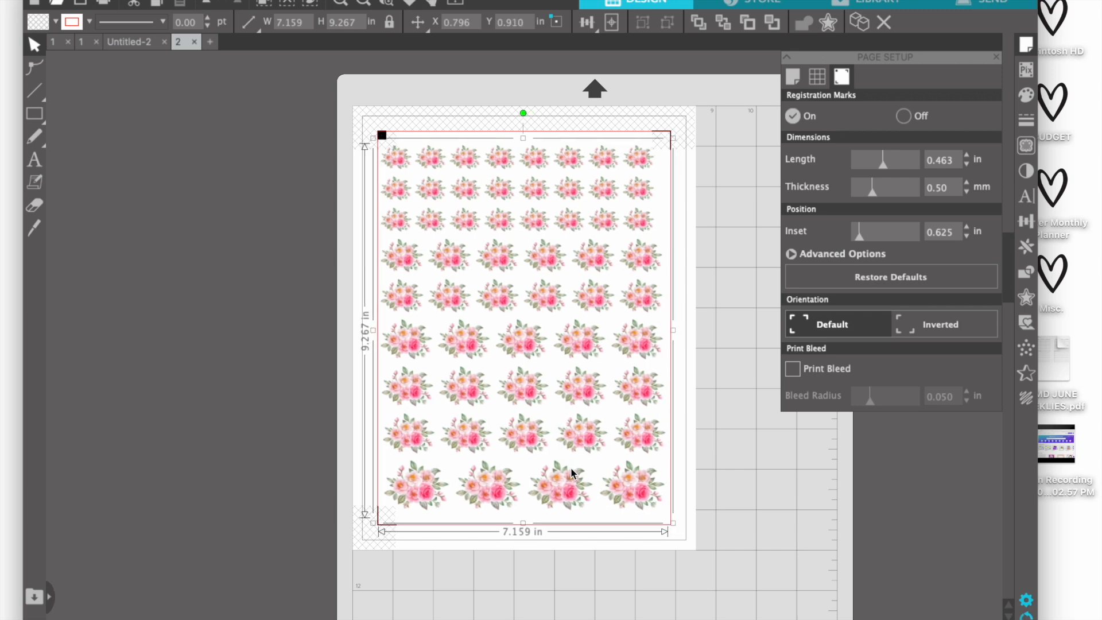
{"action": "left_click", "coordinate": [754, 511]}
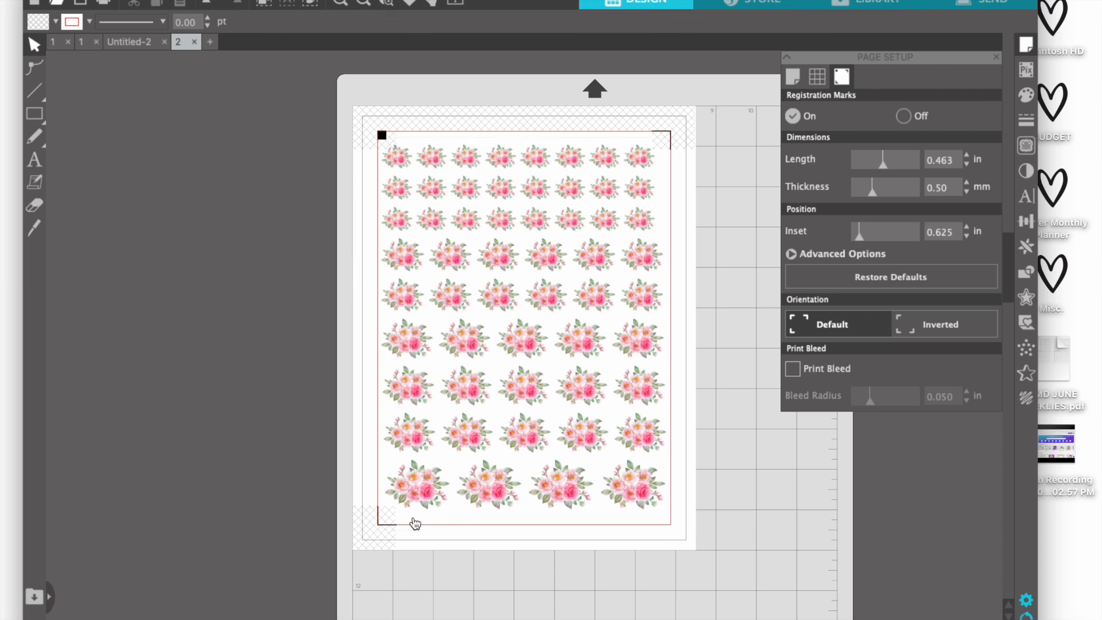
- Stretch the floral sheet vertically to about 9.533 in high and close the page setup
{"action": "left_click", "coordinate": [486, 510]}
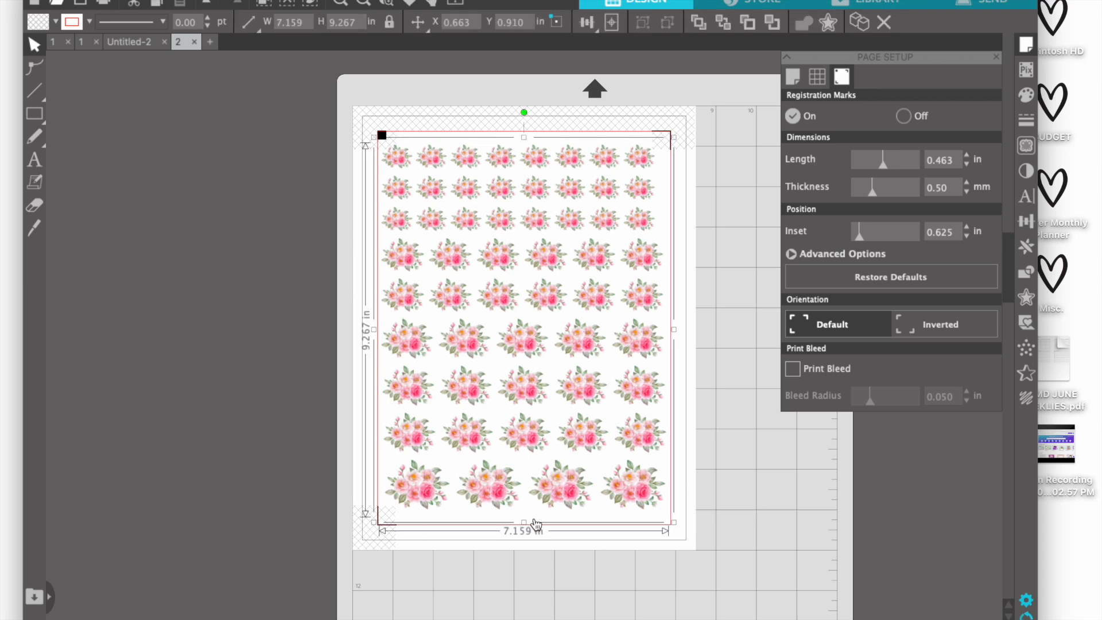
{"action": "left_click_drag", "start_coordinate": [524, 527], "coordinate": [523, 538]}
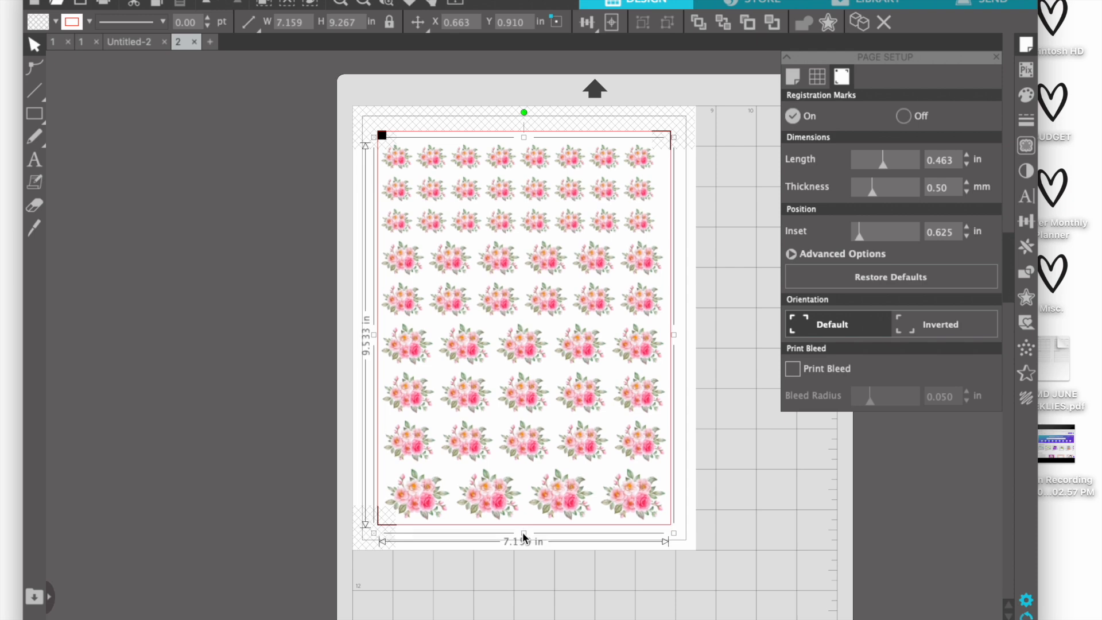
{"action": "left_click", "coordinate": [725, 508]}
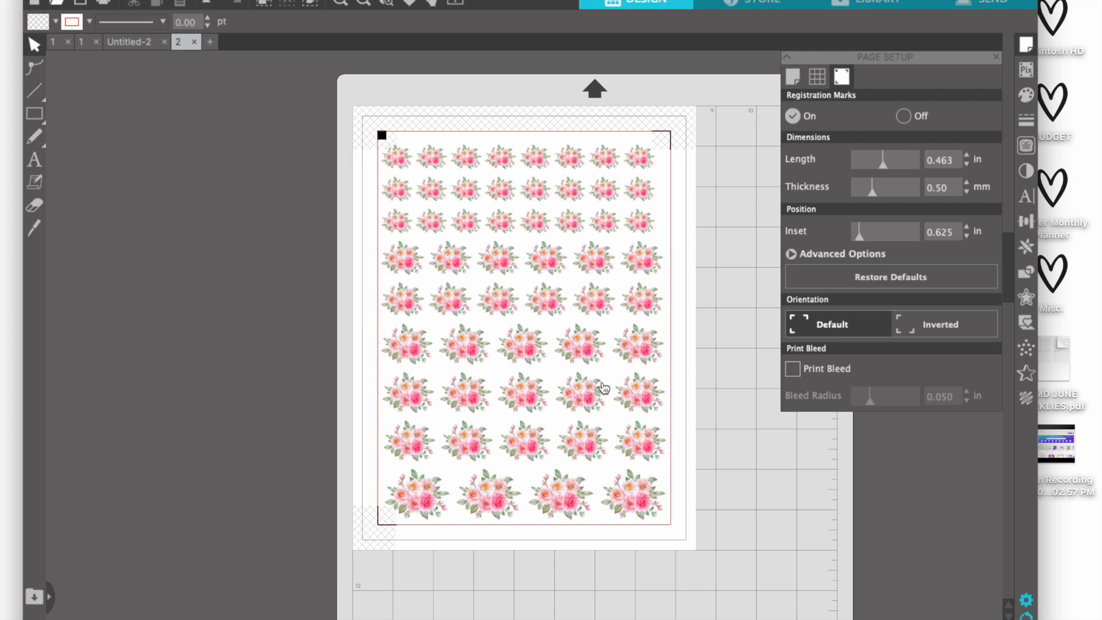
{"action": "left_click", "coordinate": [998, 58]}
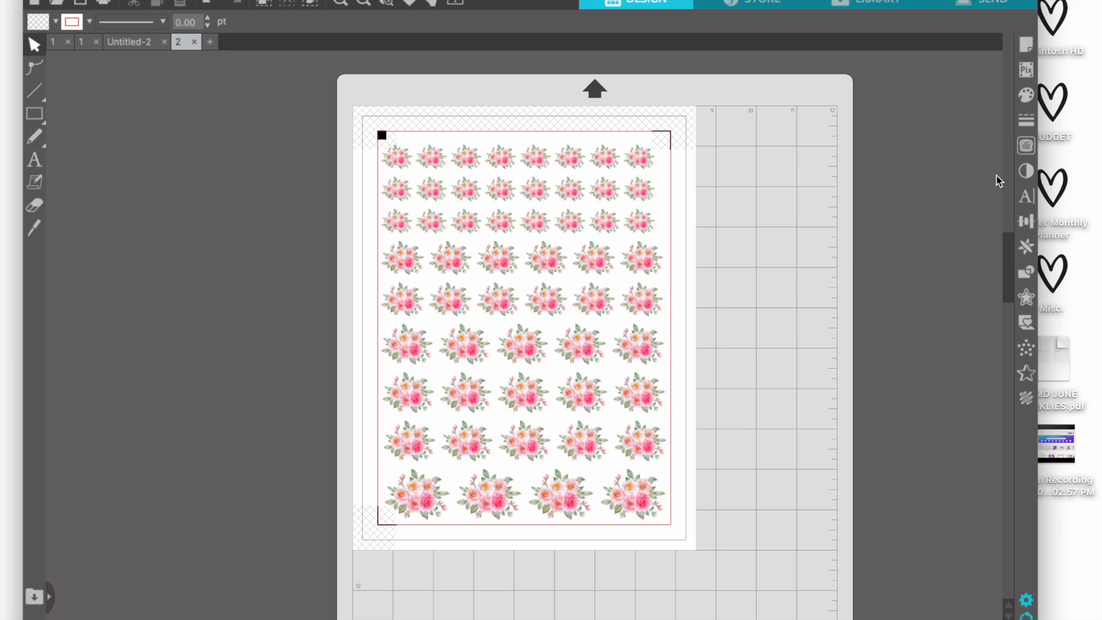
- Trace the outer edge of all the floral clusters on the sheet with the threshold at 100%
{"action": "left_click", "coordinate": [1025, 147]}
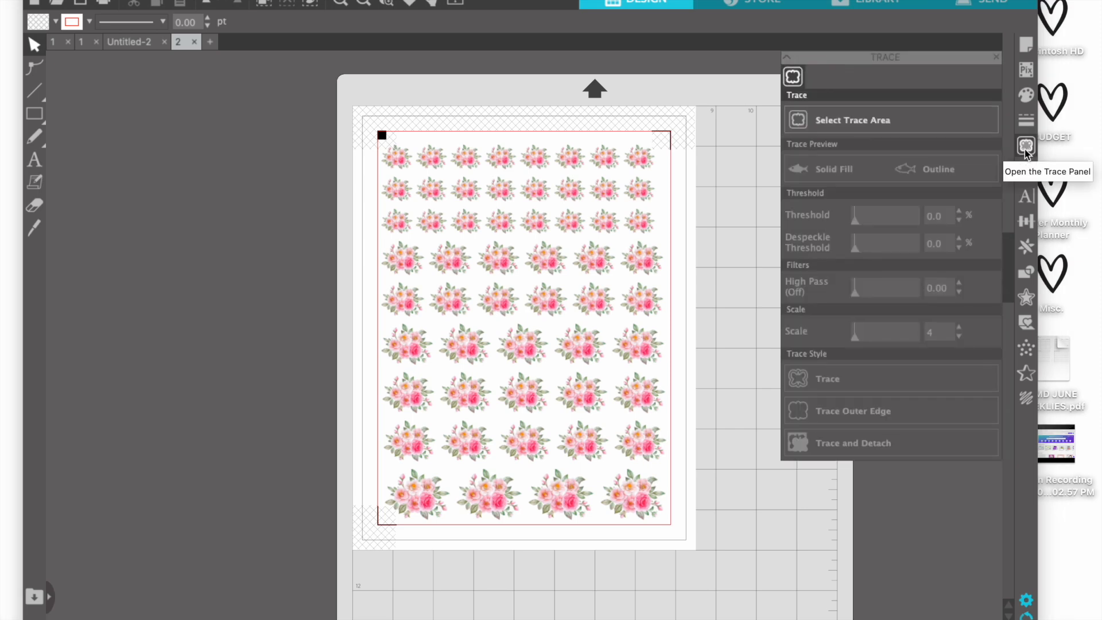
{"action": "left_click", "coordinate": [921, 122]}
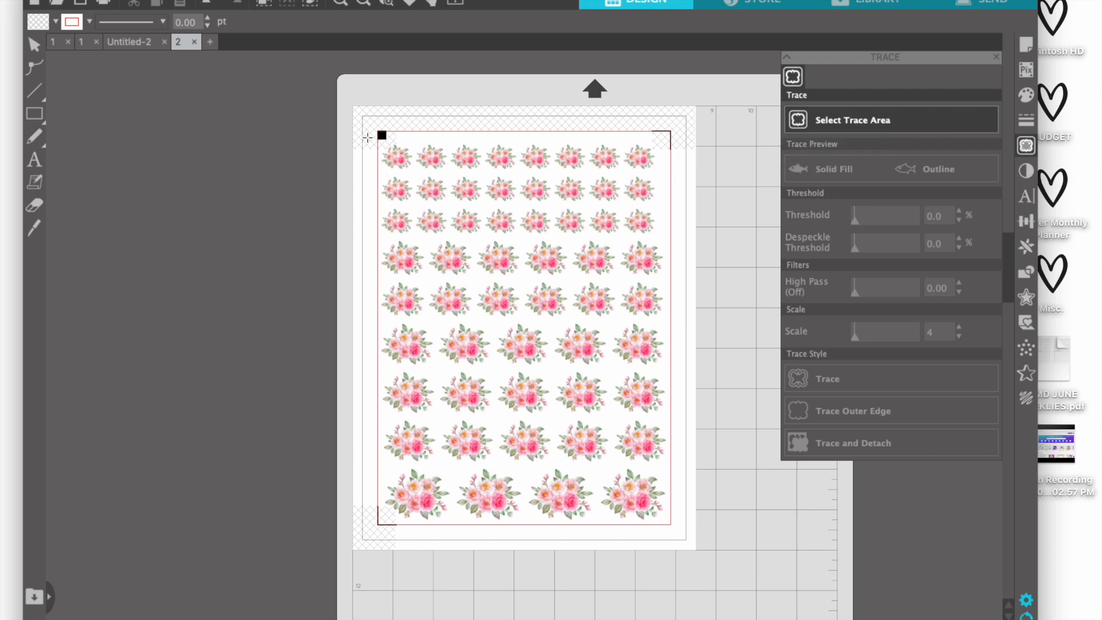
{"action": "mouse_move", "coordinate": [371, 136]}
{"action": "left_mouse_down"}
{"action": "mouse_move", "coordinate": [558, 185]}
{"action": "mouse_move", "coordinate": [674, 331]}
{"action": "mouse_move", "coordinate": [676, 526]}
{"action": "left_mouse_up"}
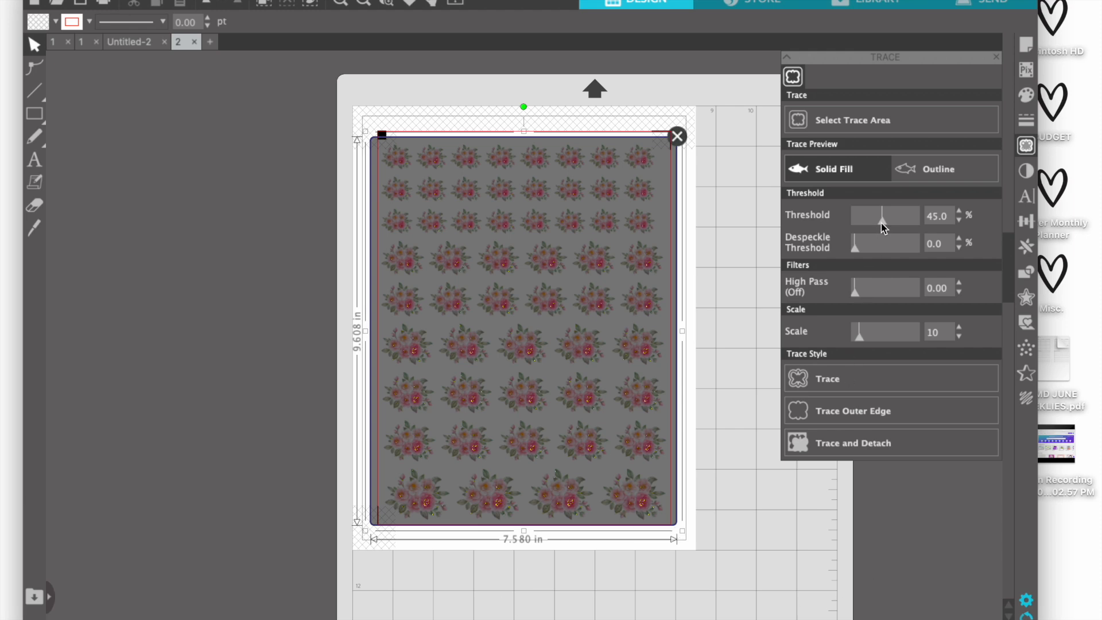
{"action": "left_click_drag", "start_coordinate": [883, 221], "coordinate": [941, 226]}
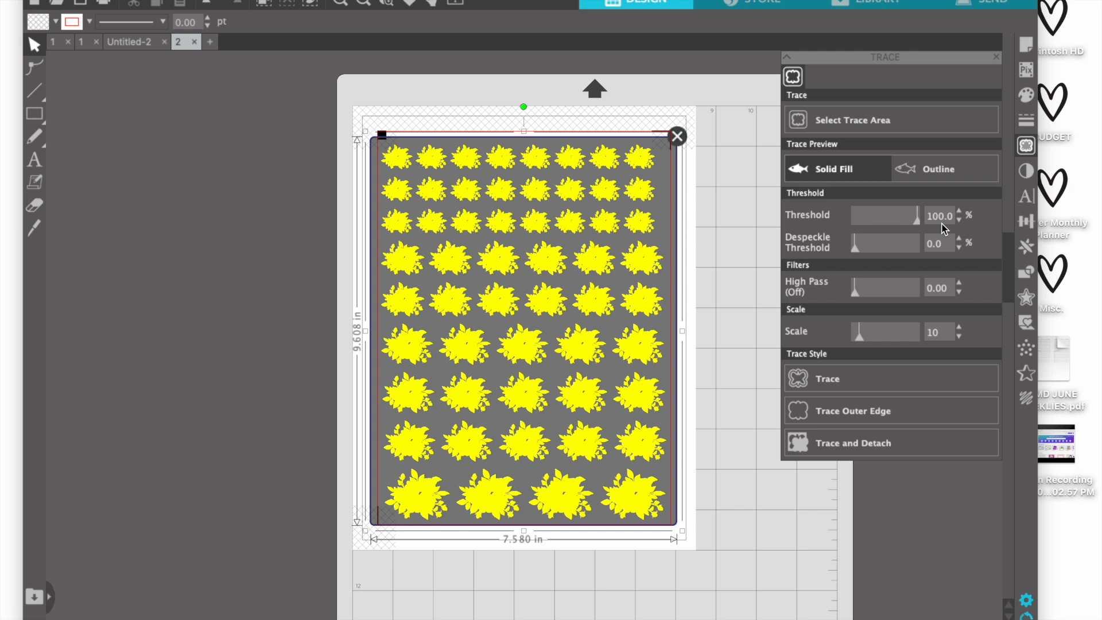
{"action": "left_click", "coordinate": [832, 413]}
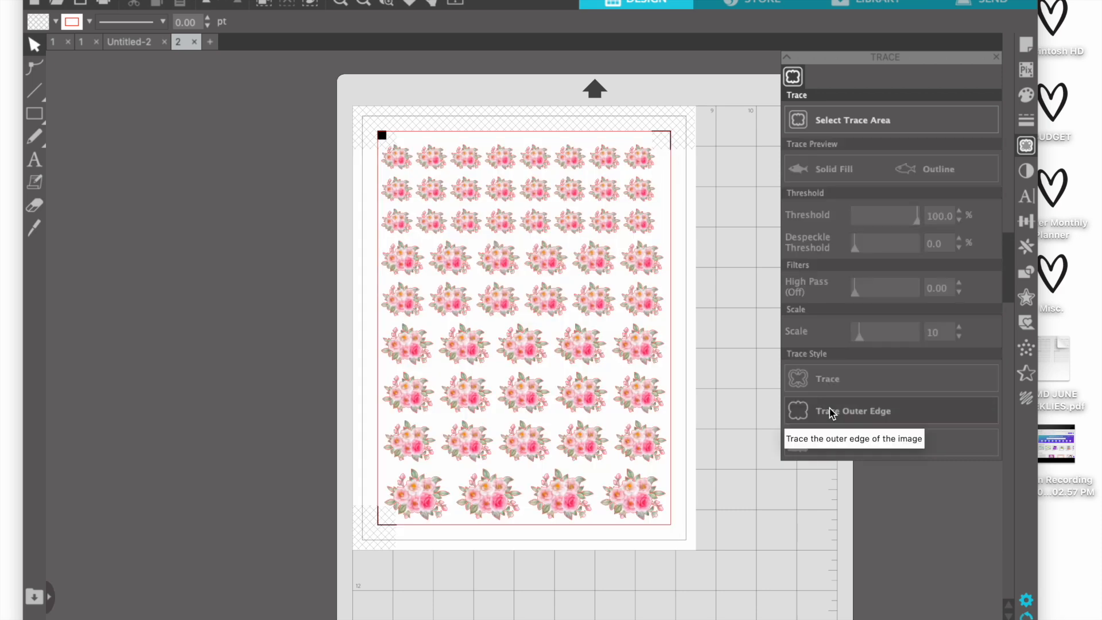
{"action": "left_click", "coordinate": [996, 57]}
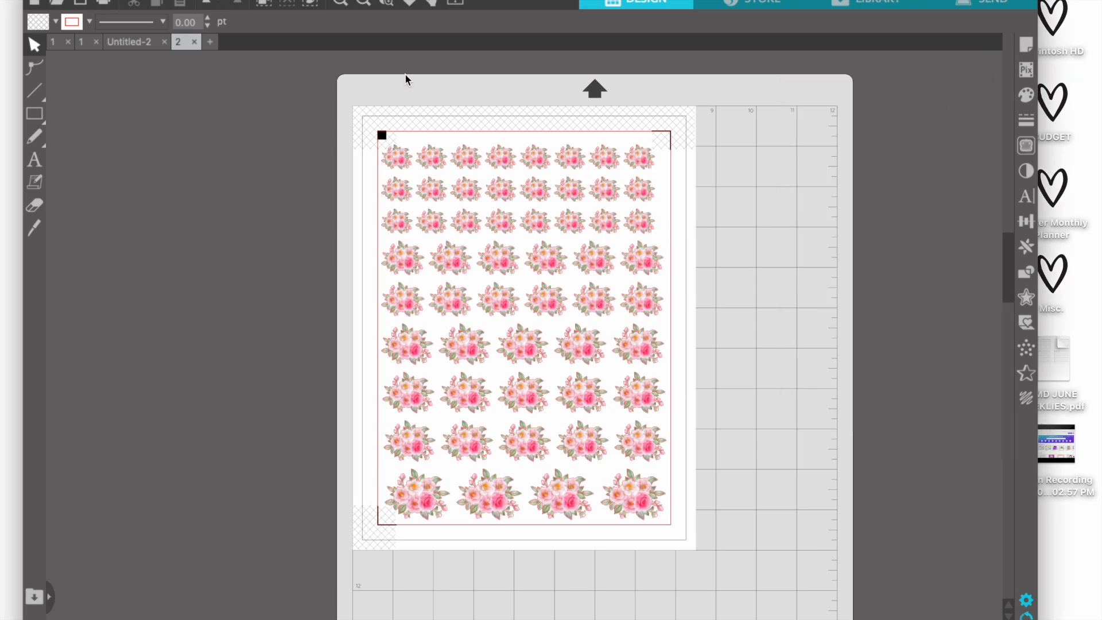
- Apply a 0.020 in offset with rounded corners to the whole floral sheet image
{"action": "left_click", "coordinate": [340, 4]}
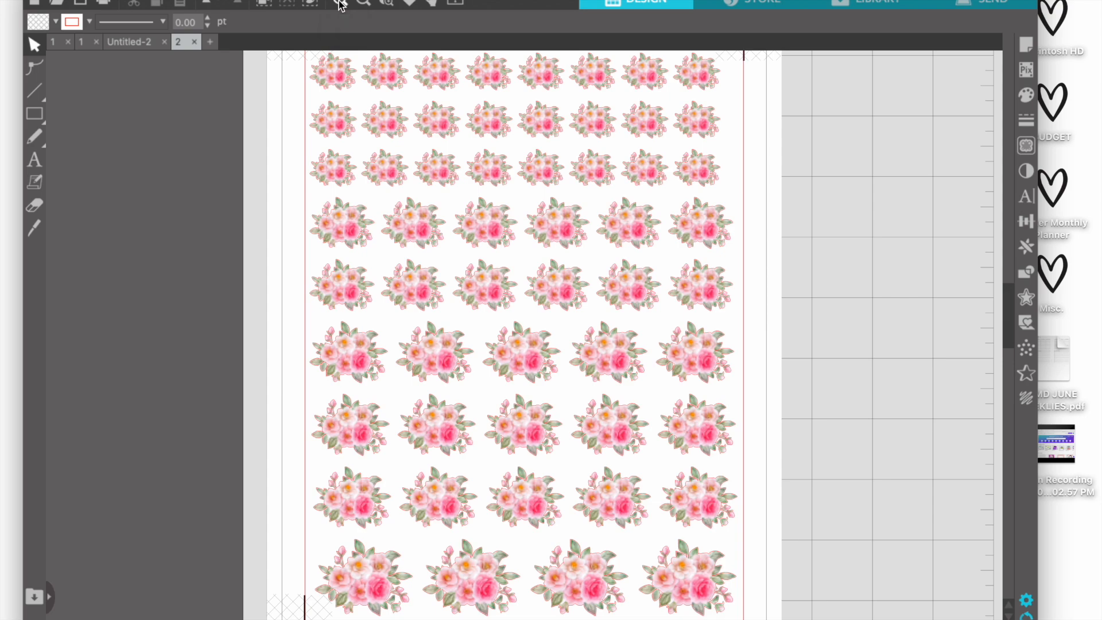
{"action": "left_click", "coordinate": [340, 4]}
{"action": "left_click", "coordinate": [341, 3]}
{"action": "left_click", "coordinate": [340, 3]}
{"action": "left_click", "coordinate": [340, 4]}
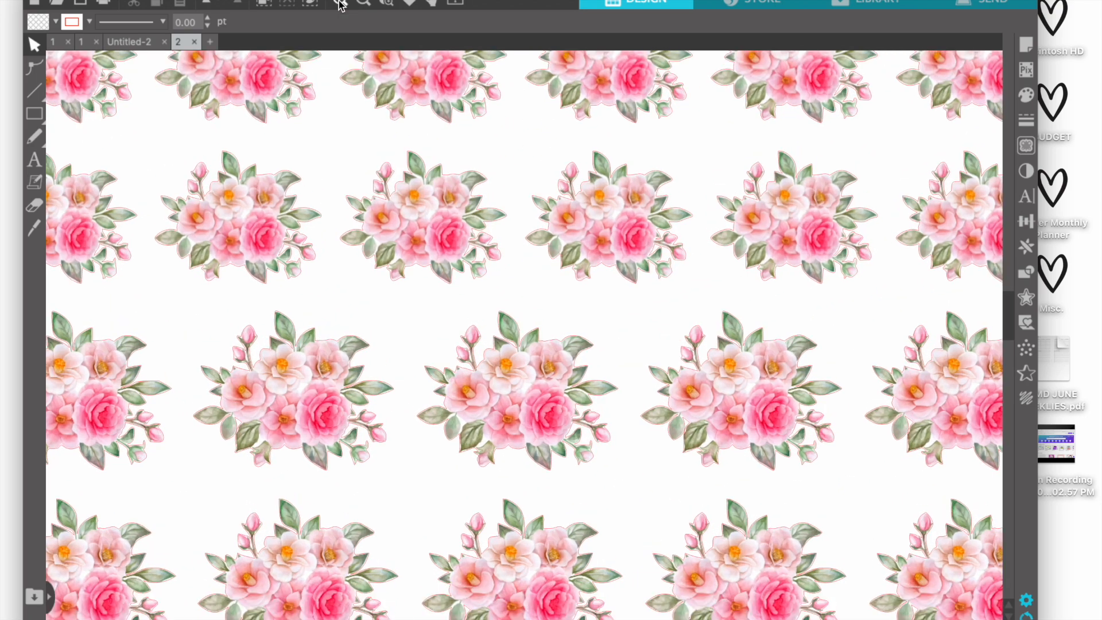
{"action": "left_click", "coordinate": [341, 4]}
{"action": "left_click", "coordinate": [340, 4]}
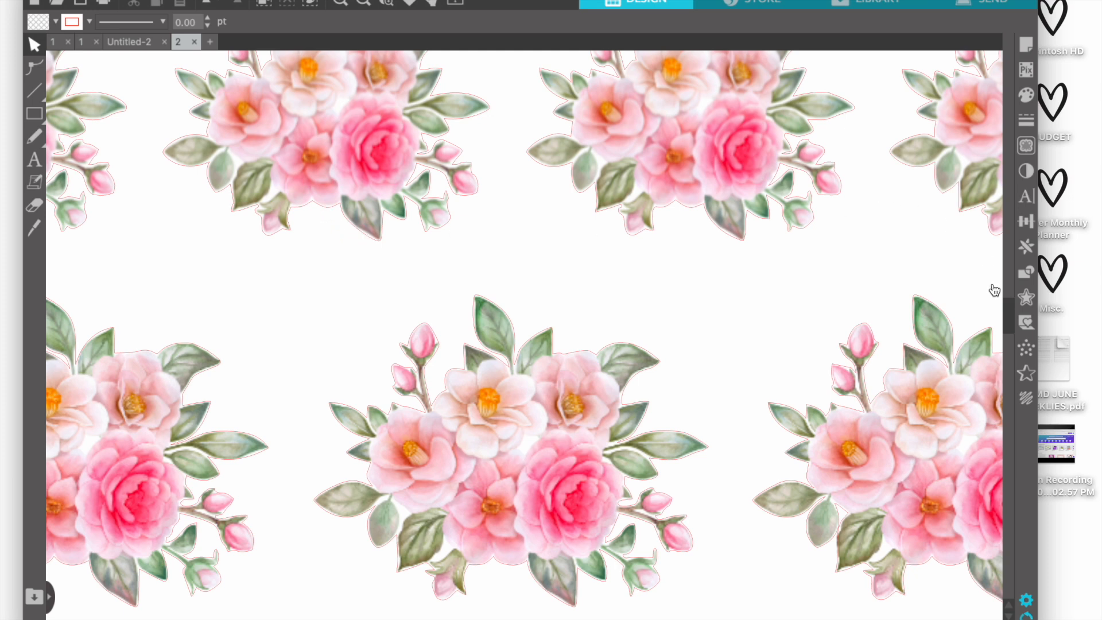
{"action": "left_click", "coordinate": [1026, 298]}
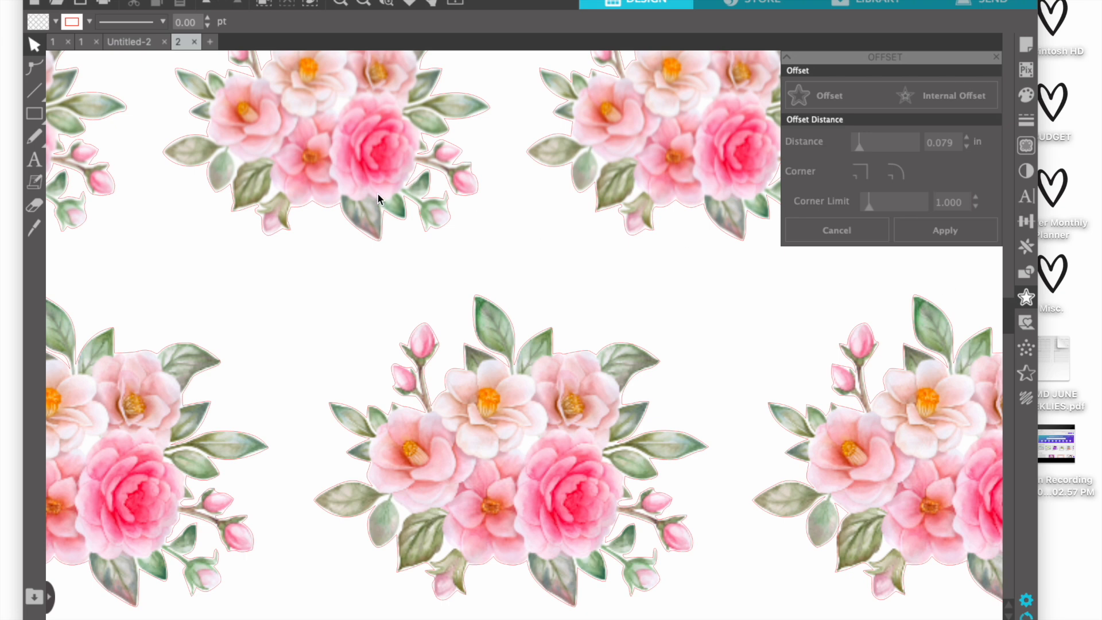
{"action": "left_click", "coordinate": [332, 210]}
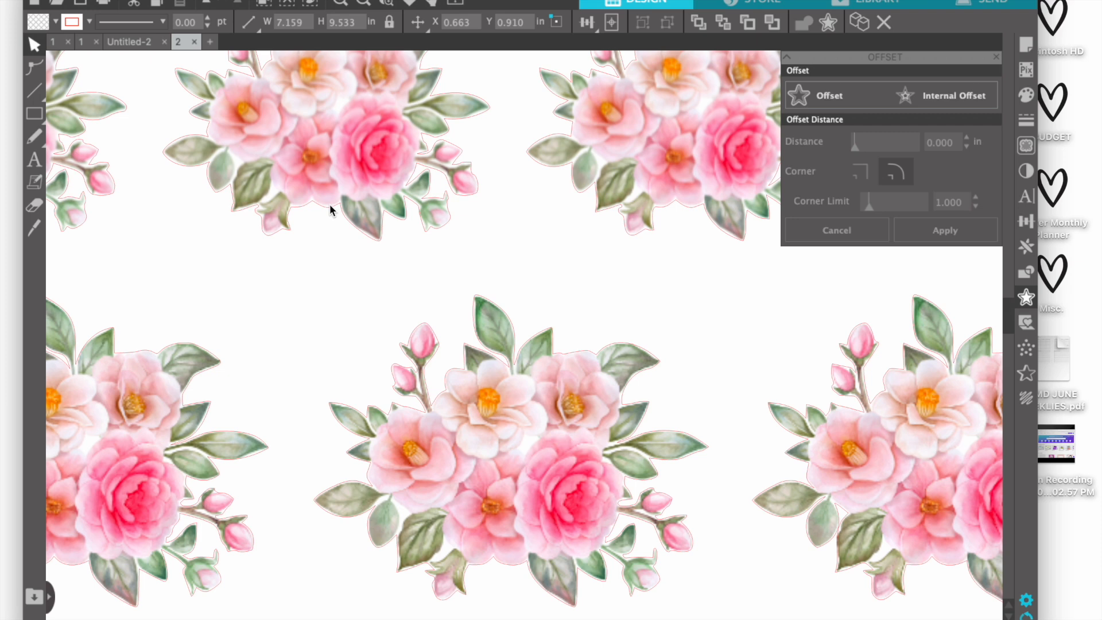
{"action": "left_click", "coordinate": [829, 97]}
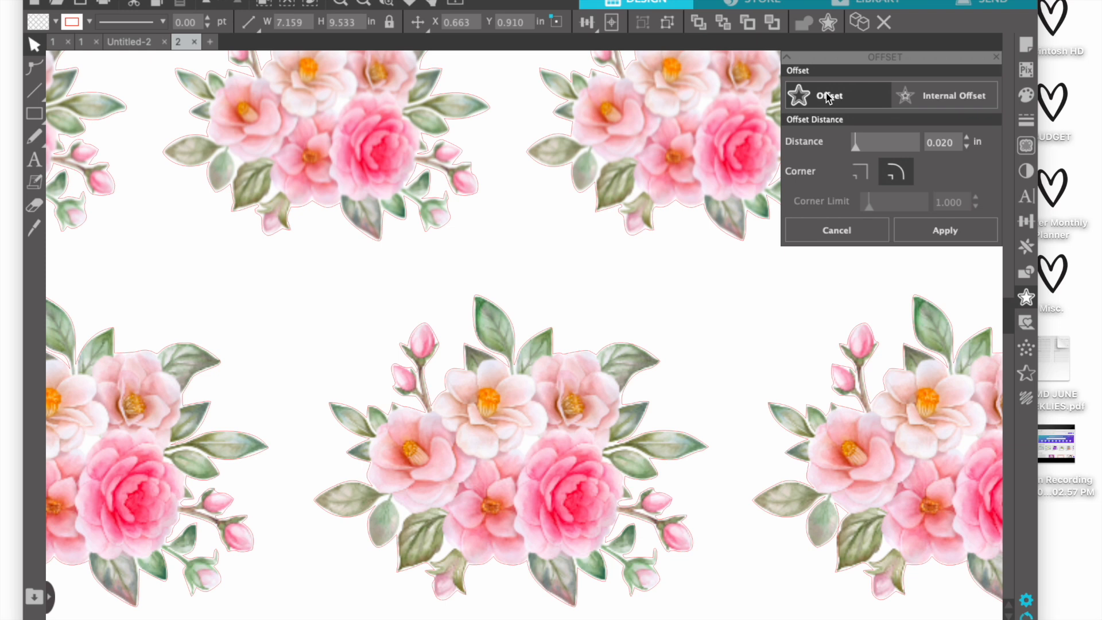
{"action": "left_click", "coordinate": [959, 232]}
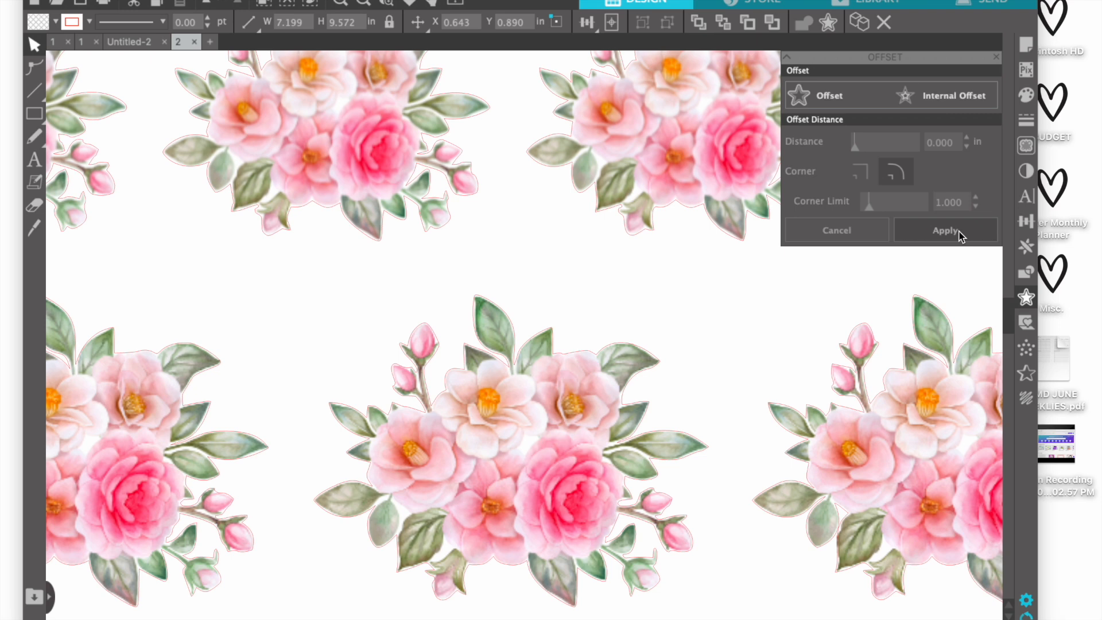
- Select the traced outlines of the floral clusters and offset them by 0.020 in with rounded corners
{"action": "left_click", "coordinate": [389, 216]}
{"action": "left_click", "coordinate": [389, 216]}
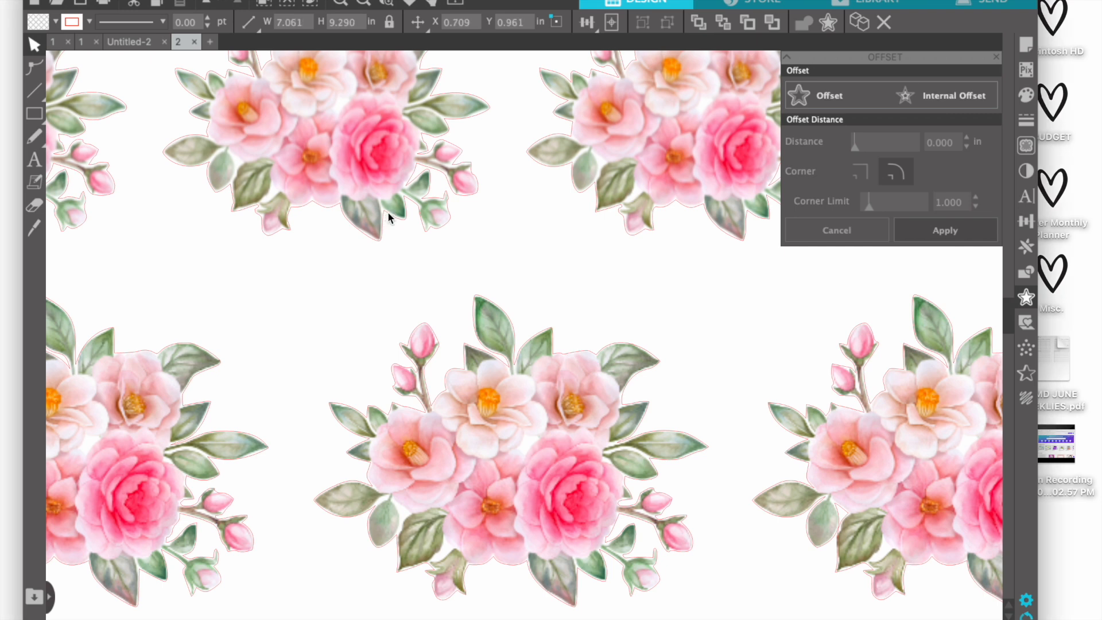
{"action": "left_click", "coordinate": [822, 96]}
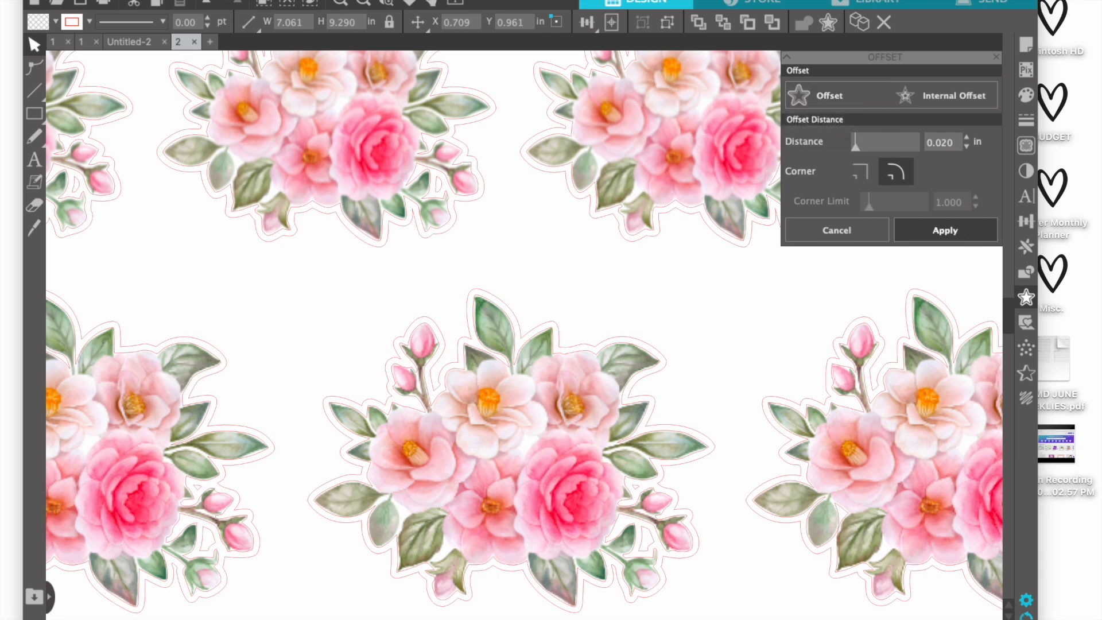
{"action": "left_click", "coordinate": [997, 65]}
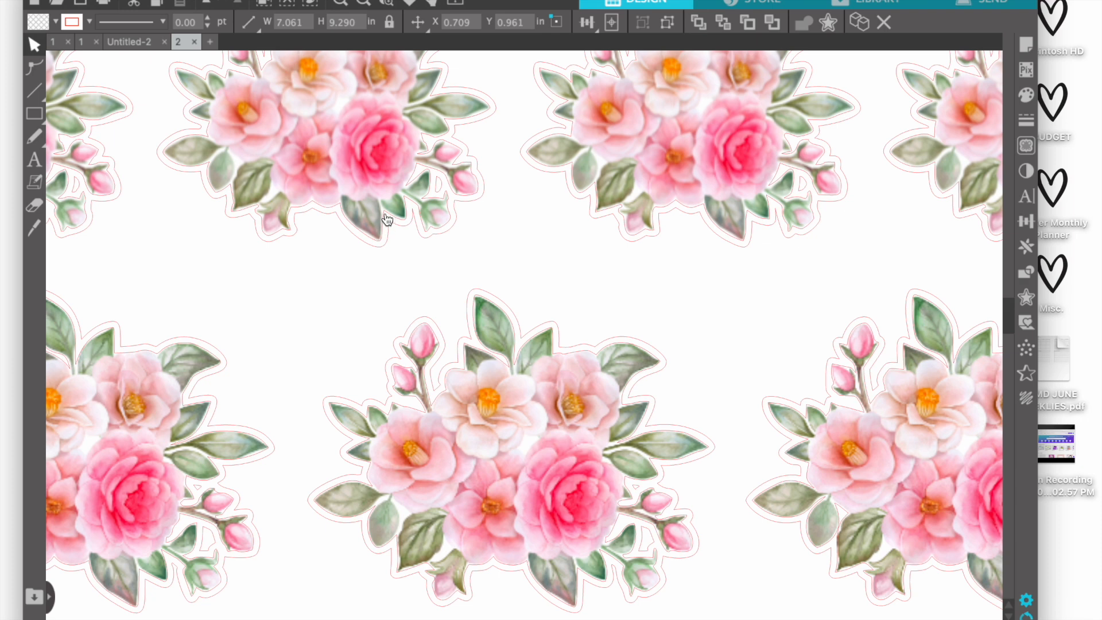
- Delete and restore the floral image, and remove the original tight trace lines, keeping the offset cut lines around the clusters
{"action": "key", "text": "Delete"}
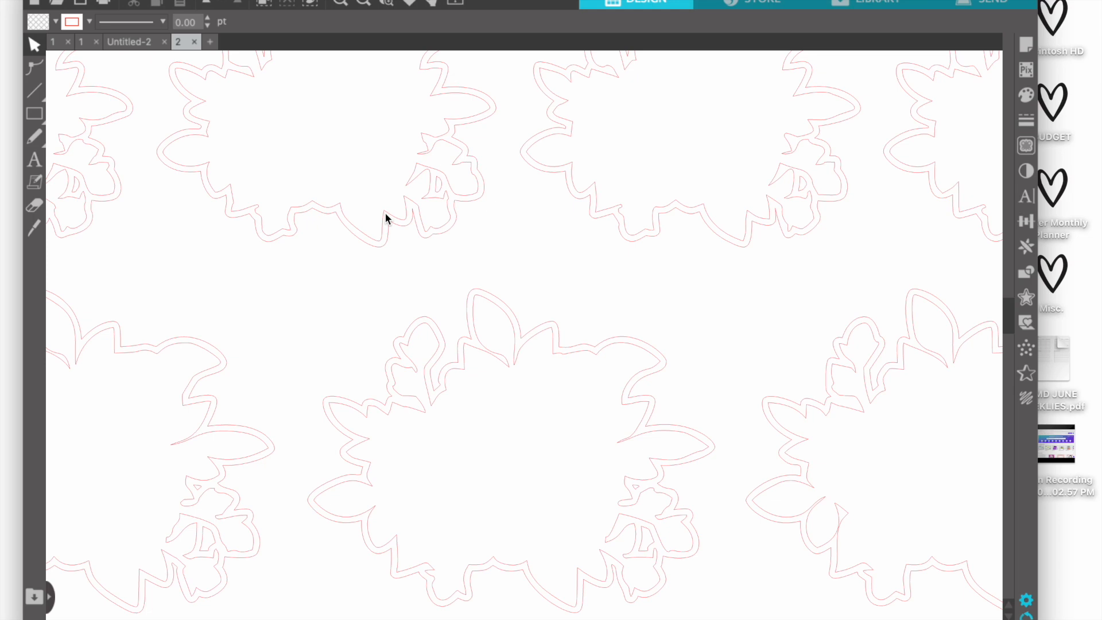
{"action": "left_click", "coordinate": [208, 5]}
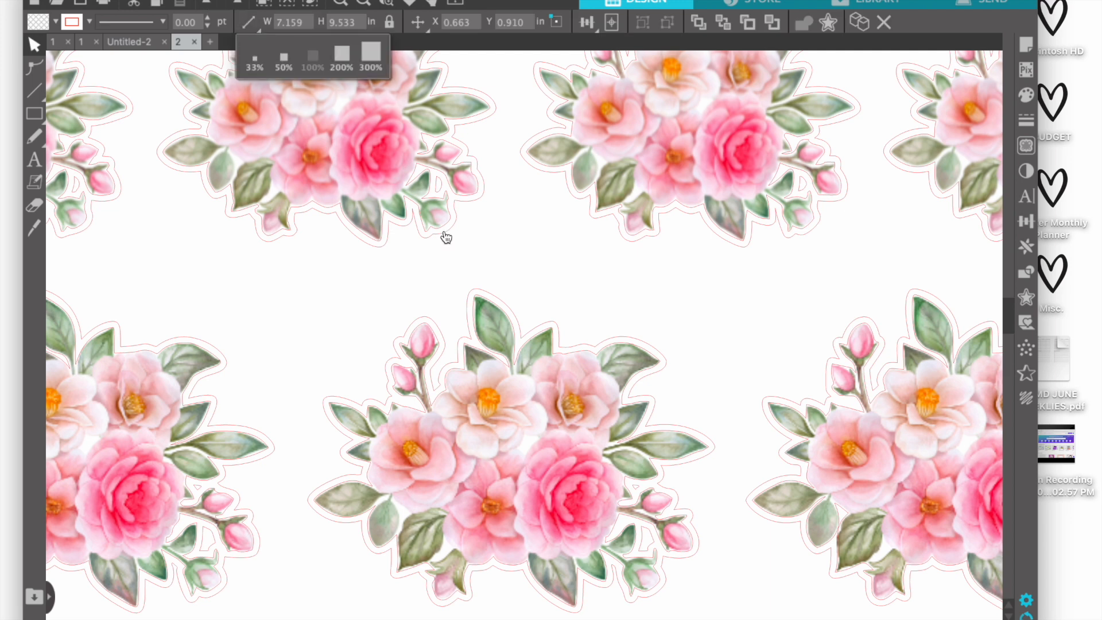
{"action": "left_click", "coordinate": [420, 166]}
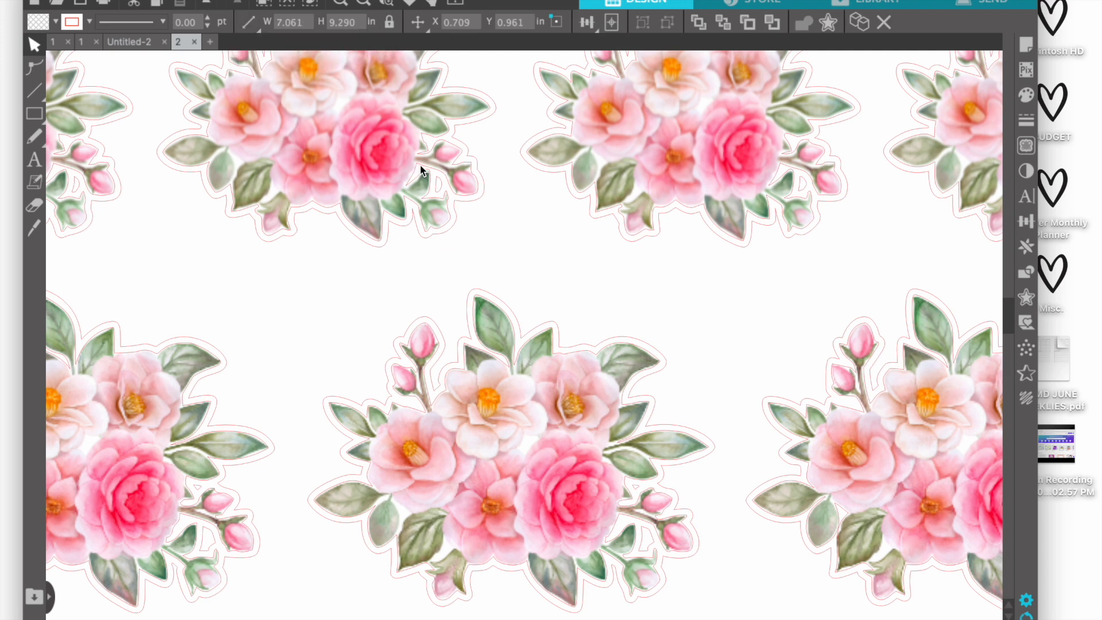
{"action": "key", "text": "Delete"}
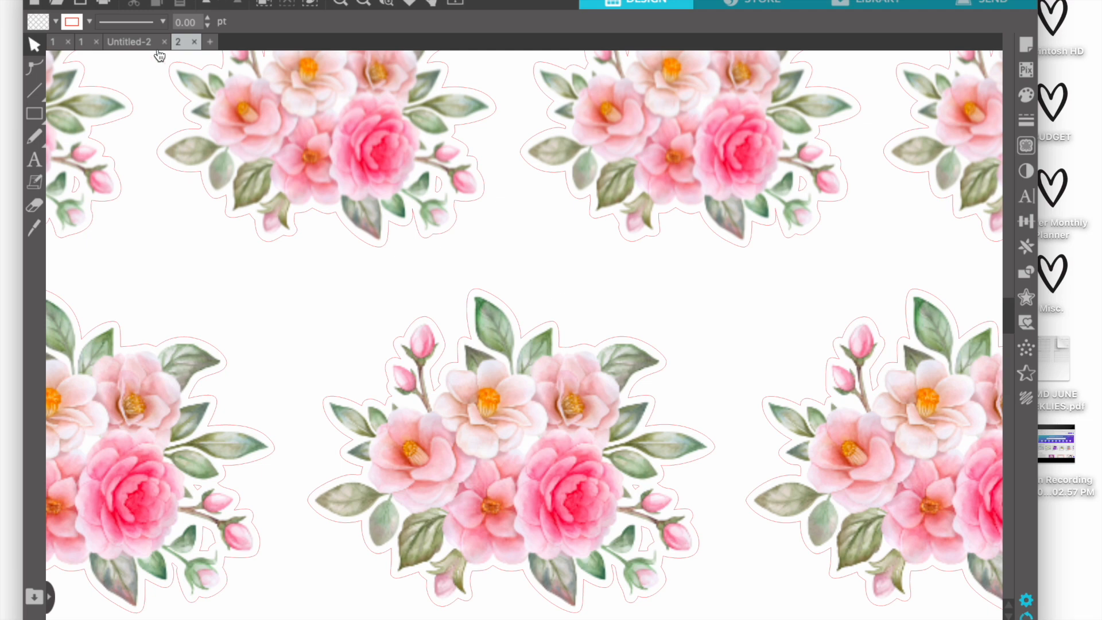
- Check the whole floral sticker sheet and its registration marks in the print preview, and close it without printing
{"action": "left_click", "coordinate": [365, 4]}
{"action": "left_click", "coordinate": [365, 4]}
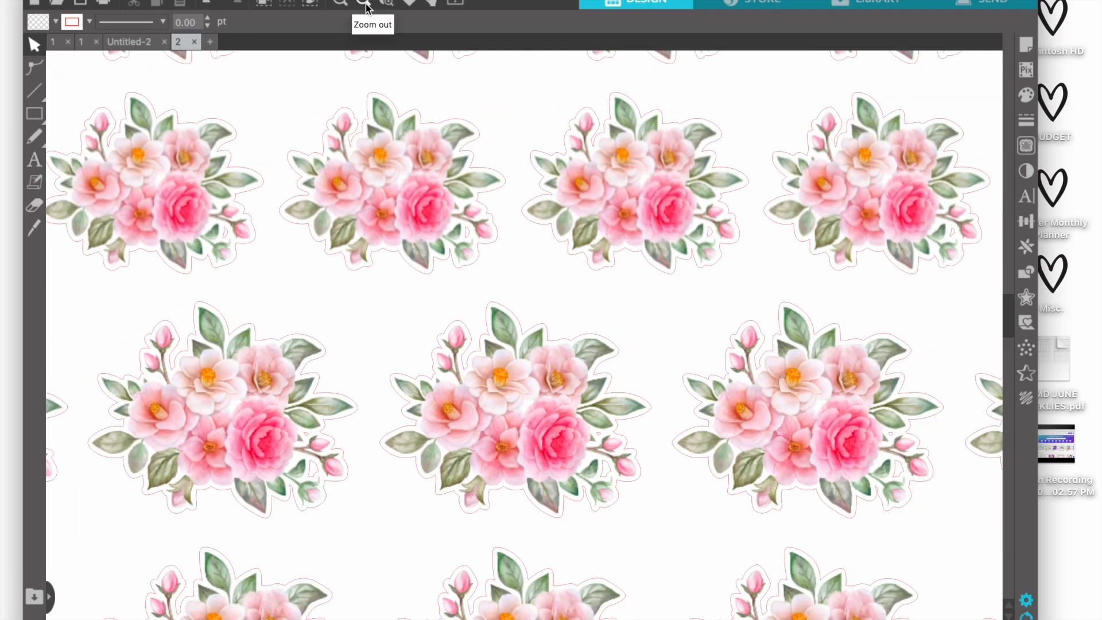
{"action": "left_click", "coordinate": [365, 4]}
{"action": "left_click", "coordinate": [365, 4]}
{"action": "left_click", "coordinate": [365, 5]}
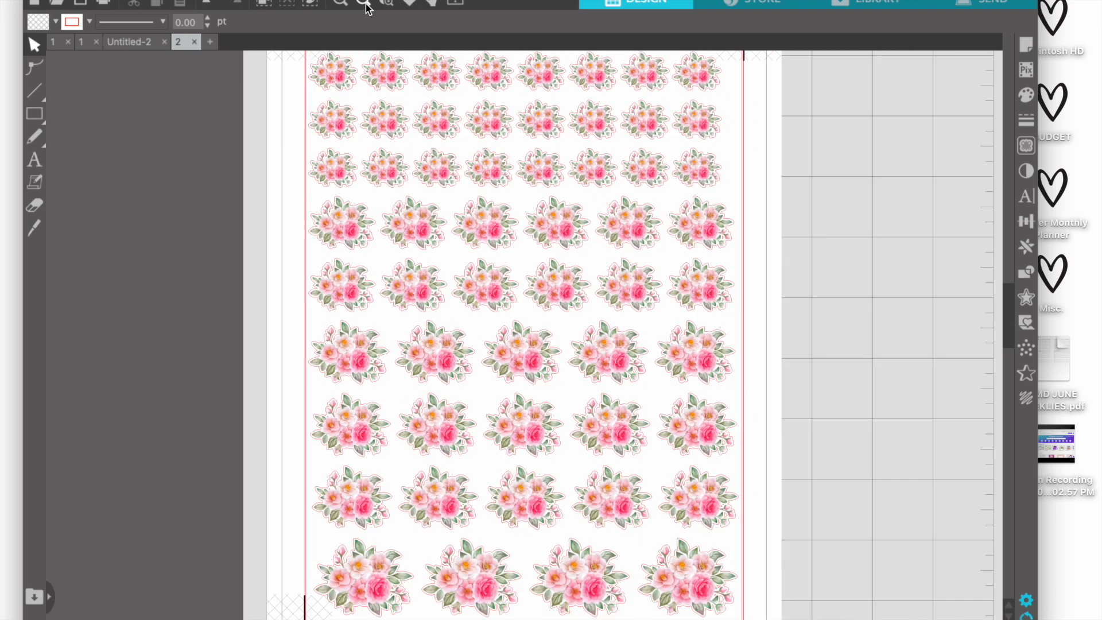
{"action": "left_click", "coordinate": [365, 4]}
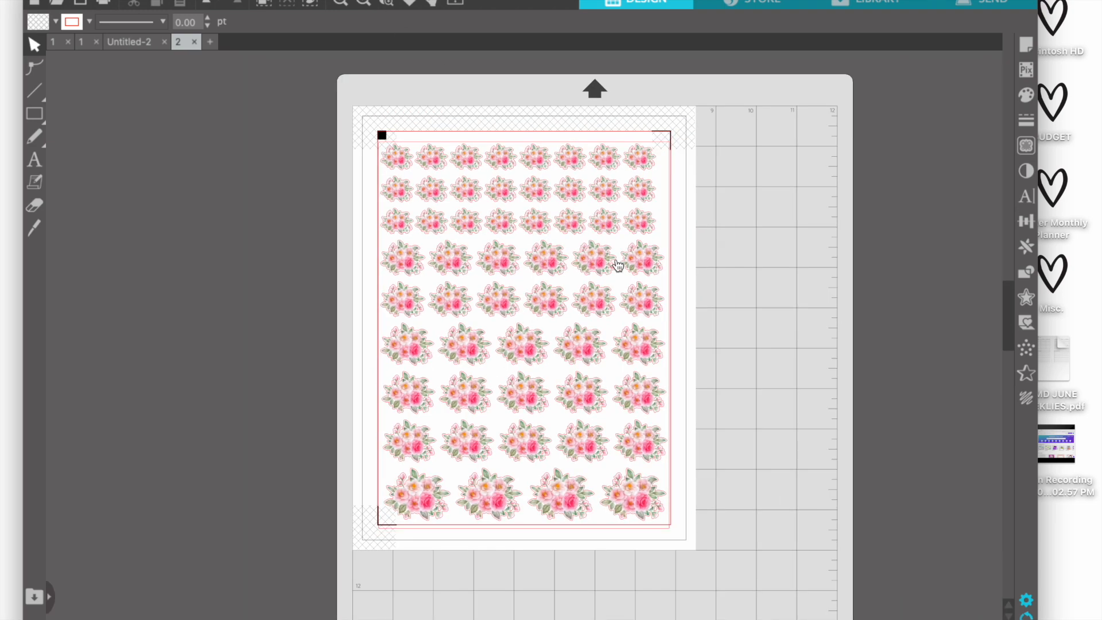
{"action": "key", "text": "super+p"}
{"action": "scroll", "coordinate": [373, 317], "scroll_direction": "up", "scroll_amount": 5}
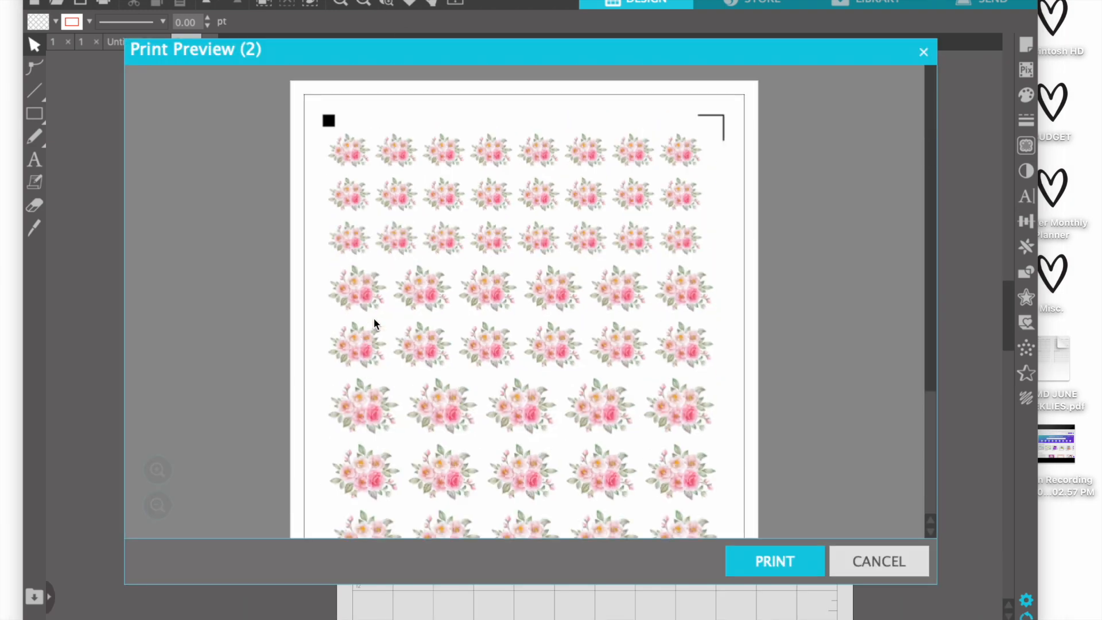
{"action": "scroll", "coordinate": [532, 216], "scroll_direction": "down", "scroll_amount": 3}
{"action": "scroll", "coordinate": [517, 190], "scroll_direction": "up", "scroll_amount": 3}
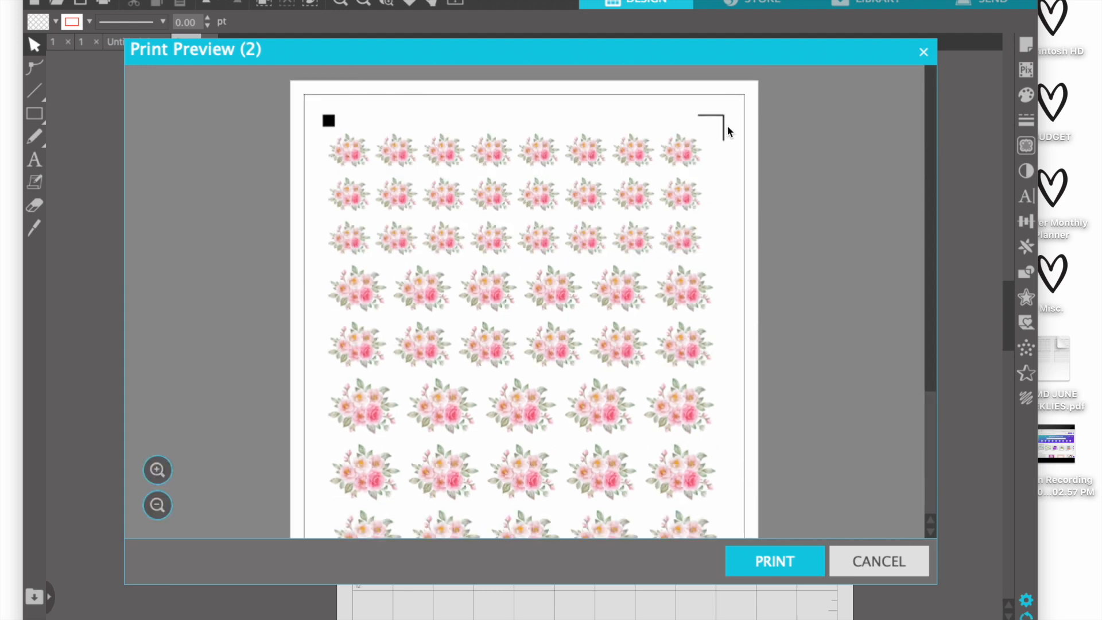
{"action": "scroll", "coordinate": [555, 268], "scroll_direction": "down", "scroll_amount": 5}
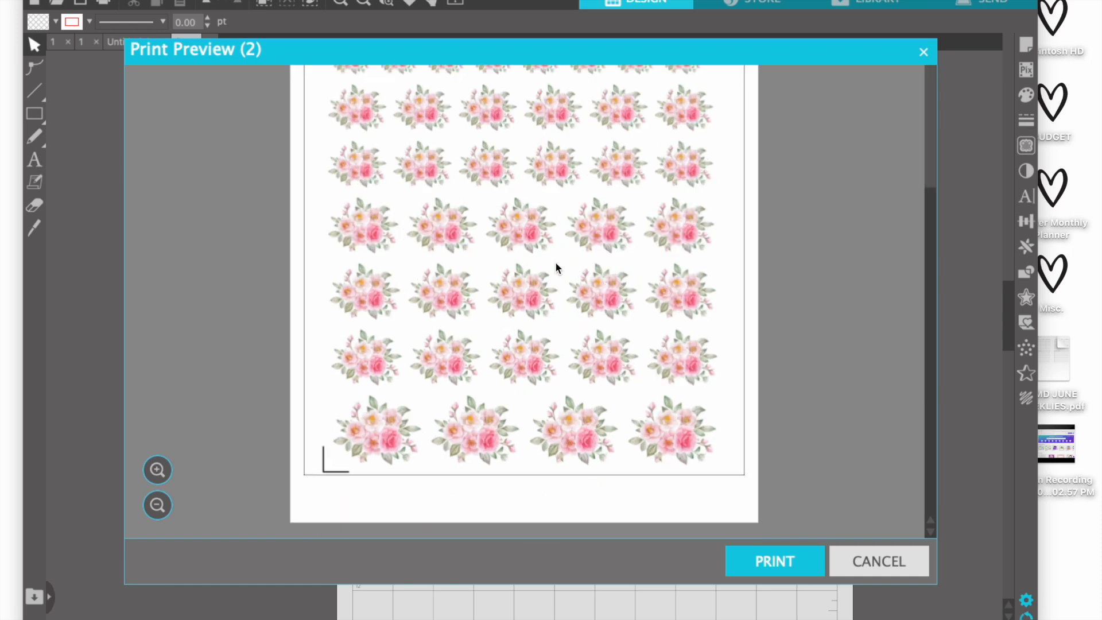
{"action": "scroll", "coordinate": [494, 159], "scroll_direction": "up", "scroll_amount": 5}
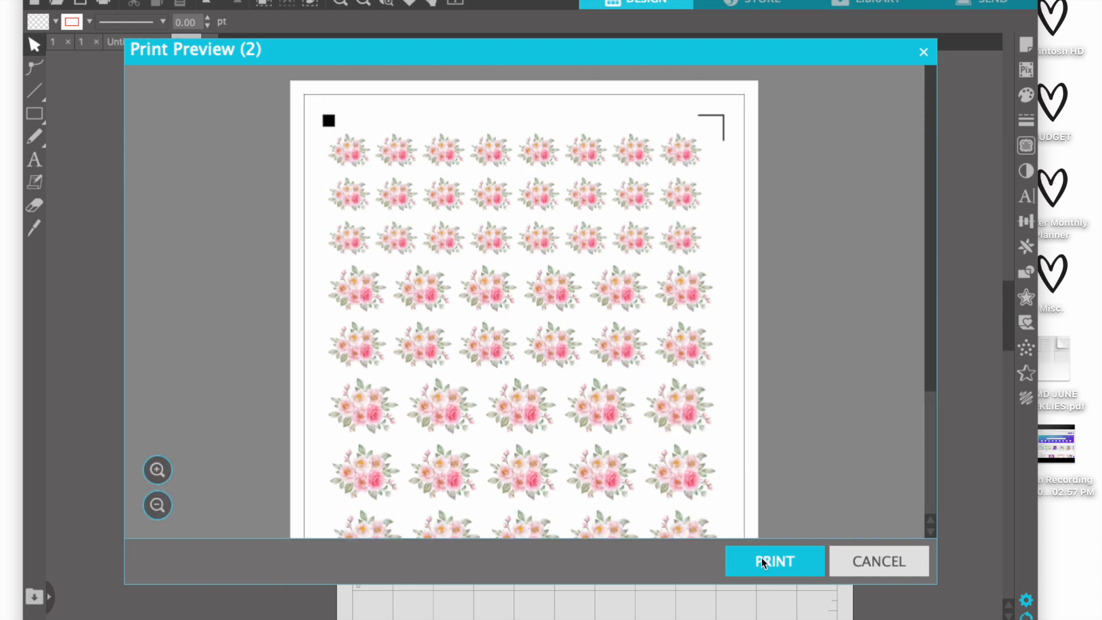
{"action": "left_click", "coordinate": [873, 558]}
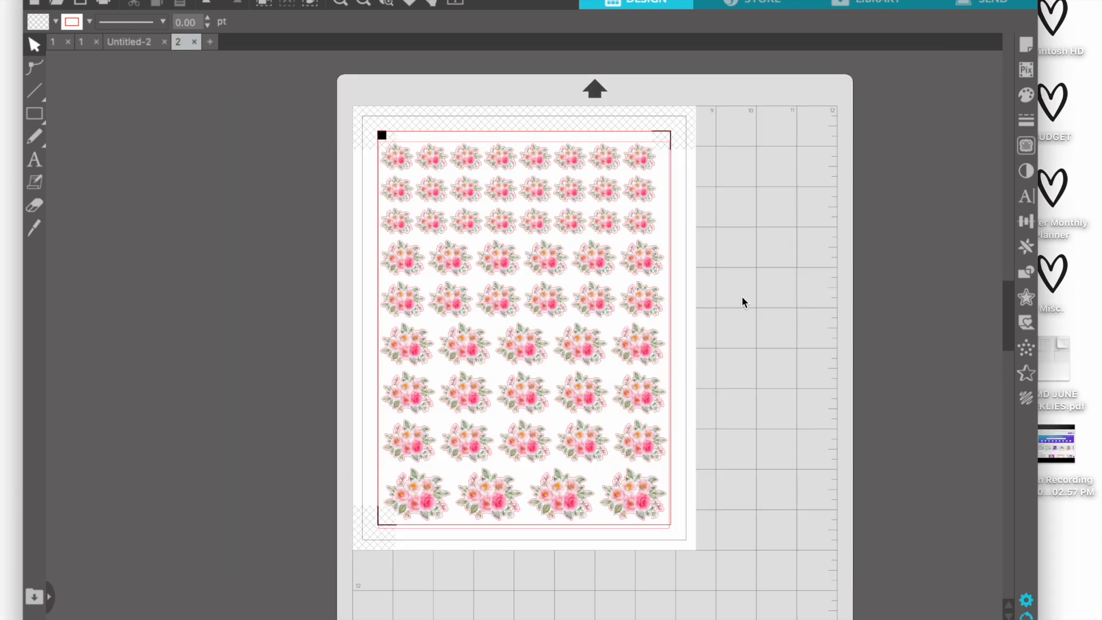
- Open the cut send settings and set the Carriage 1 speed for the Stickers material to 5
{"action": "left_click", "coordinate": [996, 7]}
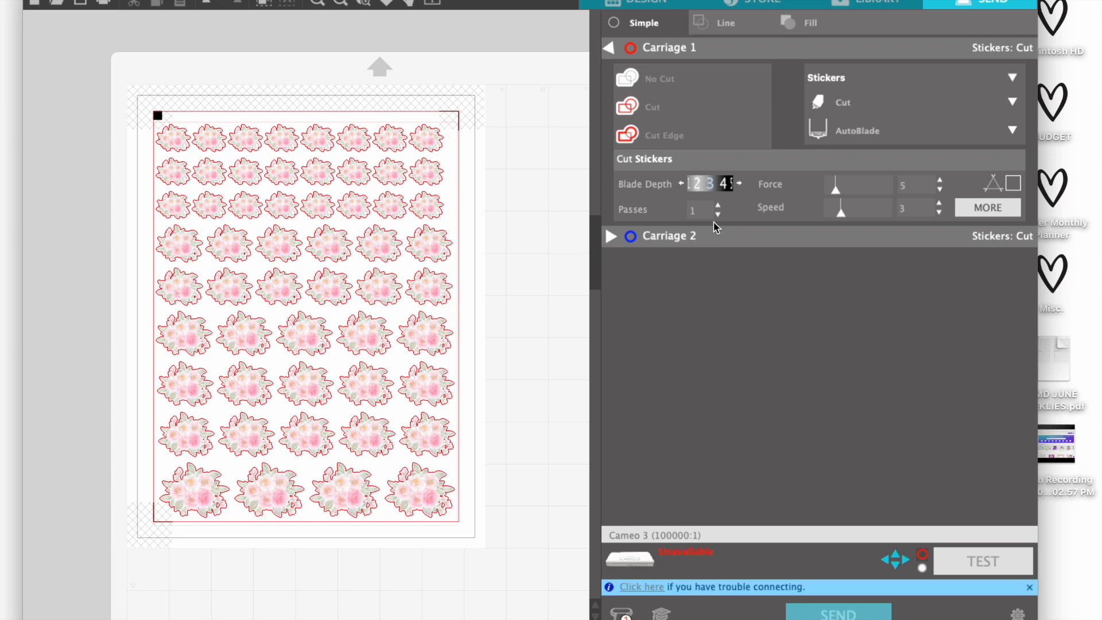
{"action": "left_click", "coordinate": [939, 204]}
{"action": "left_click", "coordinate": [939, 204]}
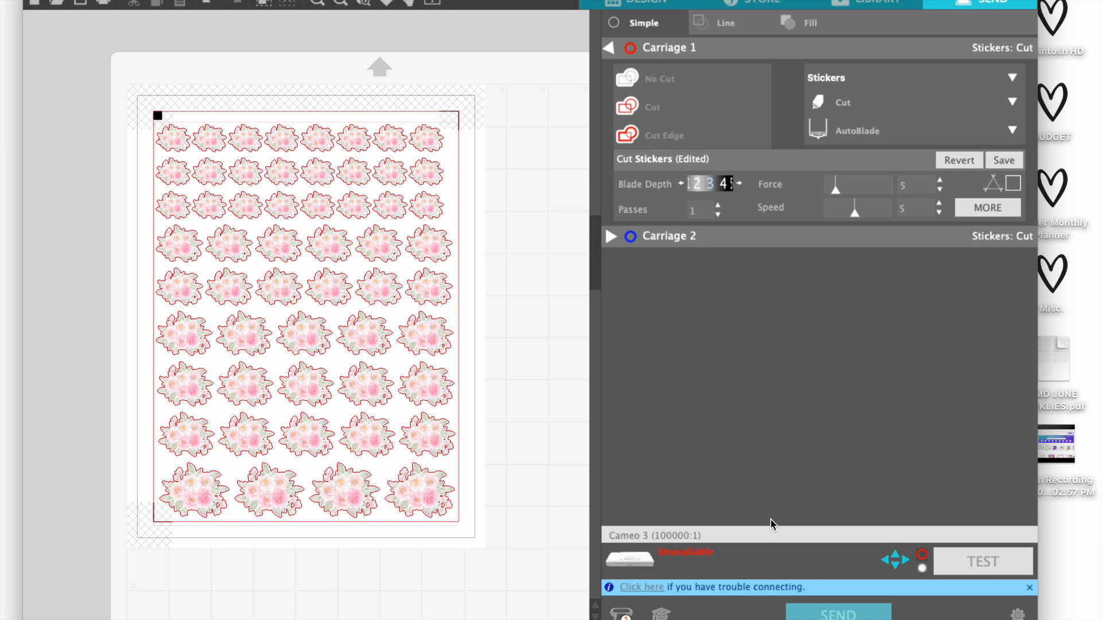